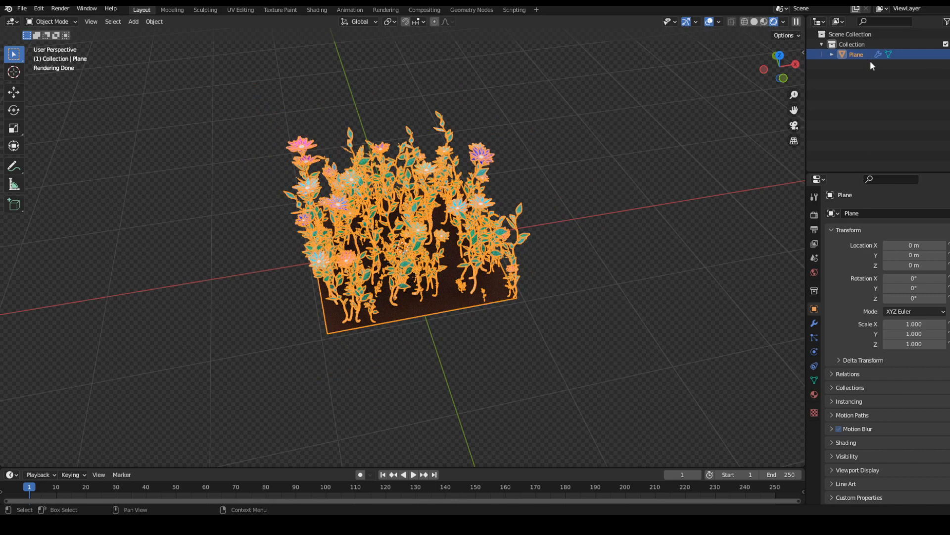
Scale the flower plane's mesh up by a factor of about 1.67 in Edit Mode
click(363, 368)
middle_drag(426, 310, 435, 315)
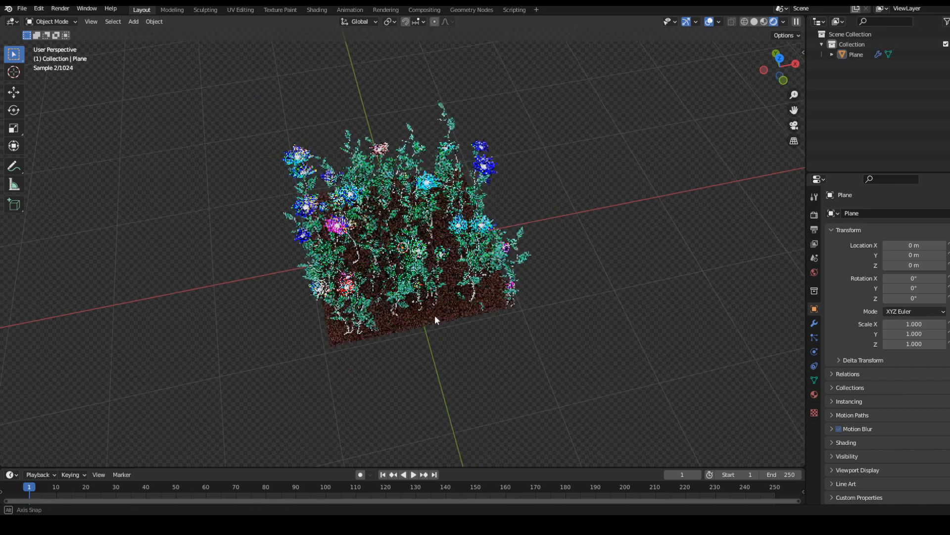
click(434, 316)
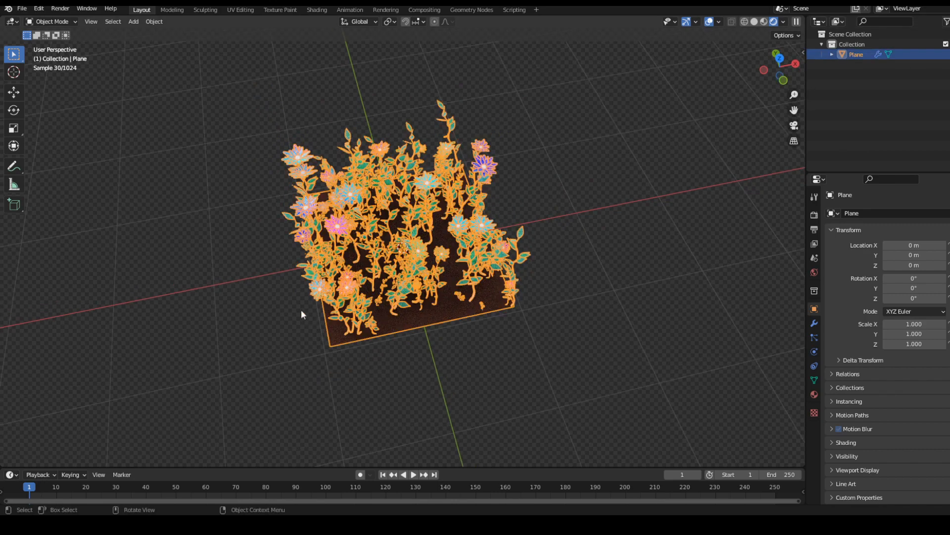
key(Tab)
key(s)
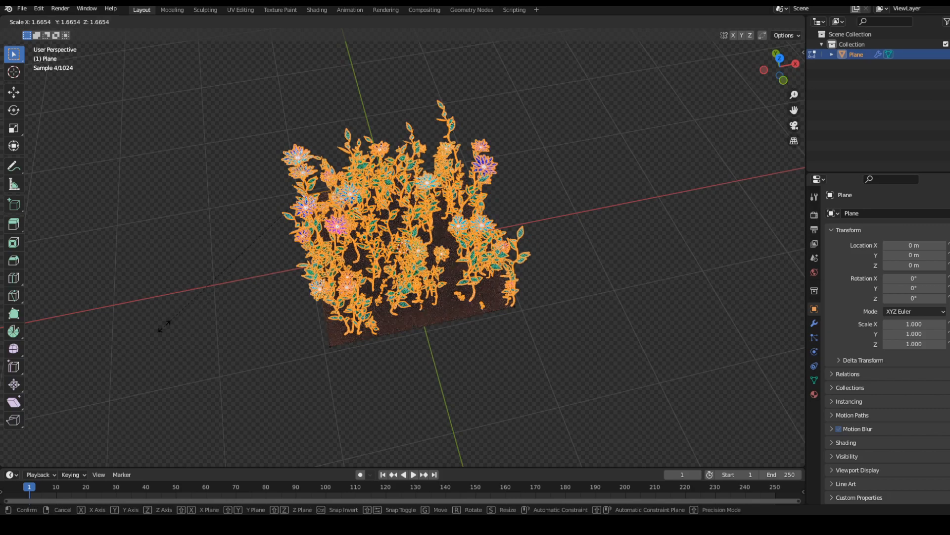
click(164, 324)
key(Tab)
middle_drag(585, 335, 644, 317)
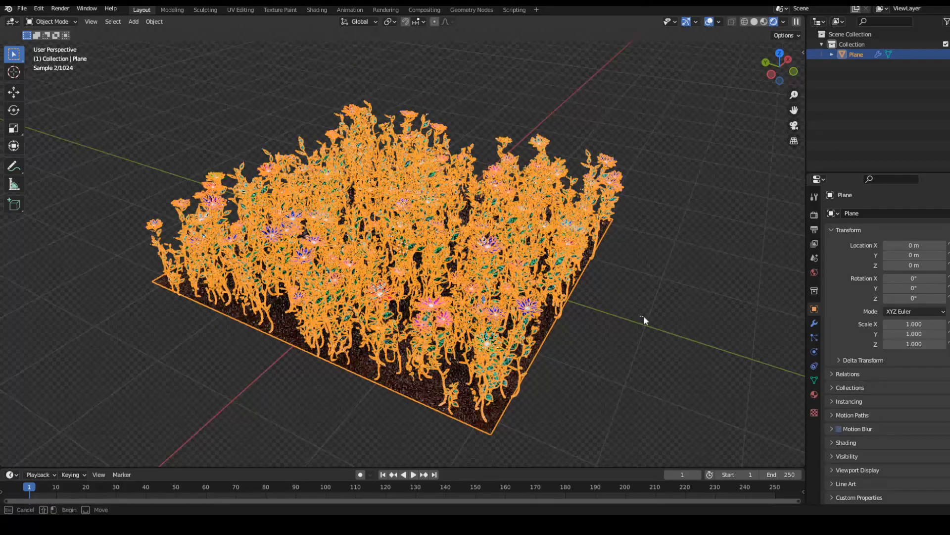
click(644, 317)
Extrude one side edge of the flower plane outward in Edit Mode to extend the flower field
key(Tab)
middle_drag(556, 351, 581, 350)
scroll(608, 340, down, 3)
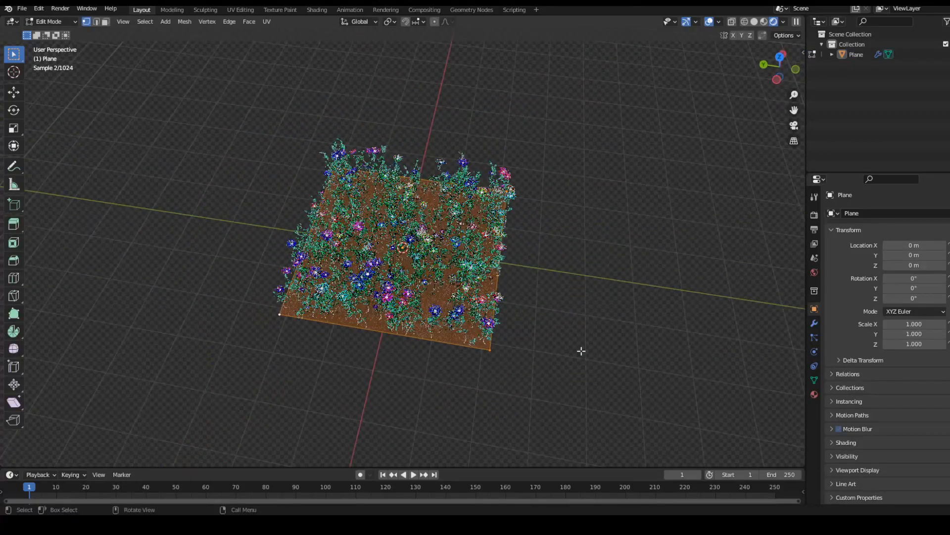
key(2)
click(517, 272)
key(e)
click(675, 287)
key(Tab)
middle_drag(379, 332, 417, 355)
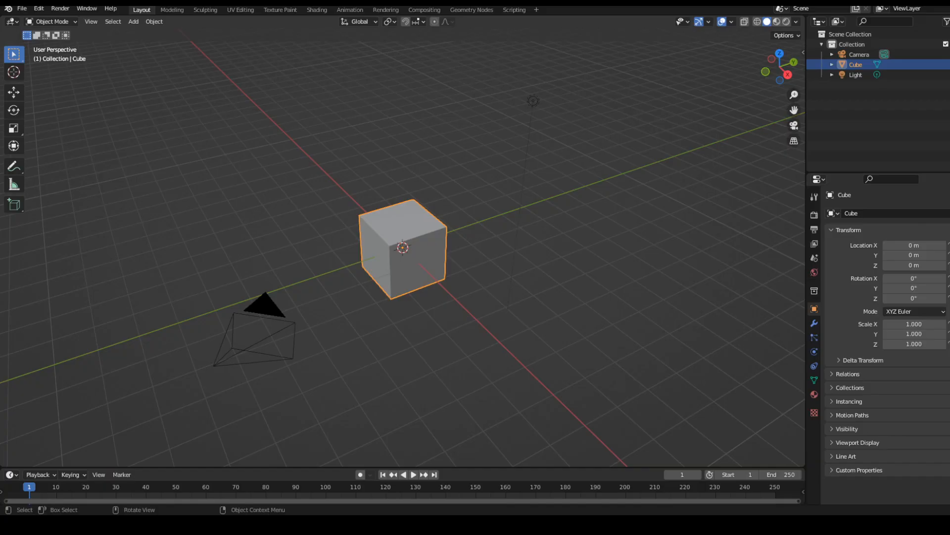
Delete all the default objects and add a mesh plane to the empty scene
middle_drag(366, 313, 406, 311)
key(a)
key(Delete)
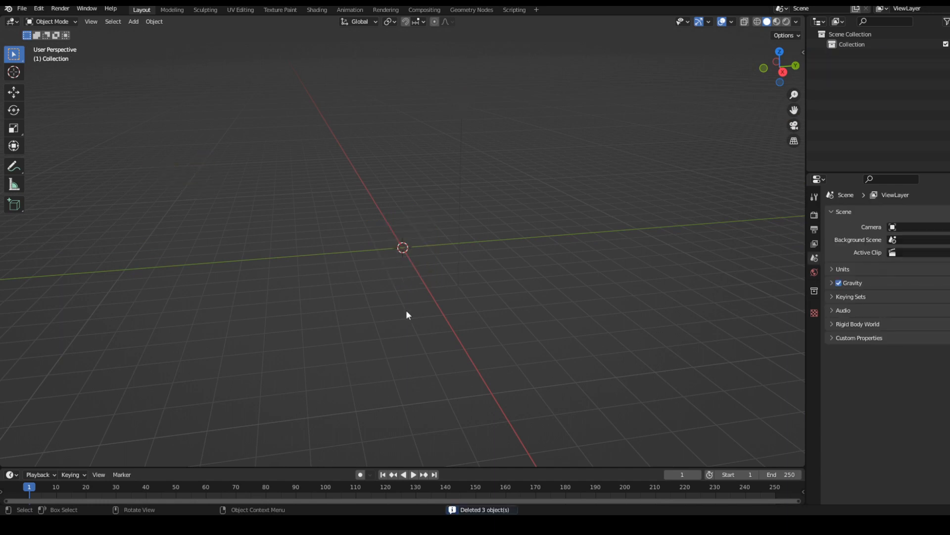
key(shift+a)
mouse_move(405, 256)
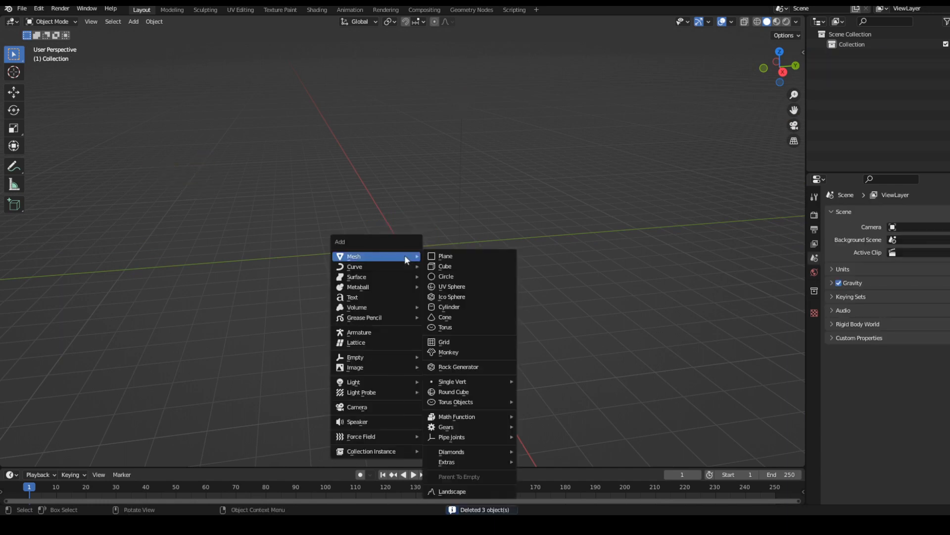
click(445, 256)
Switch to the Geometry Nodes workspace and create a new node tree for the plane
click(472, 10)
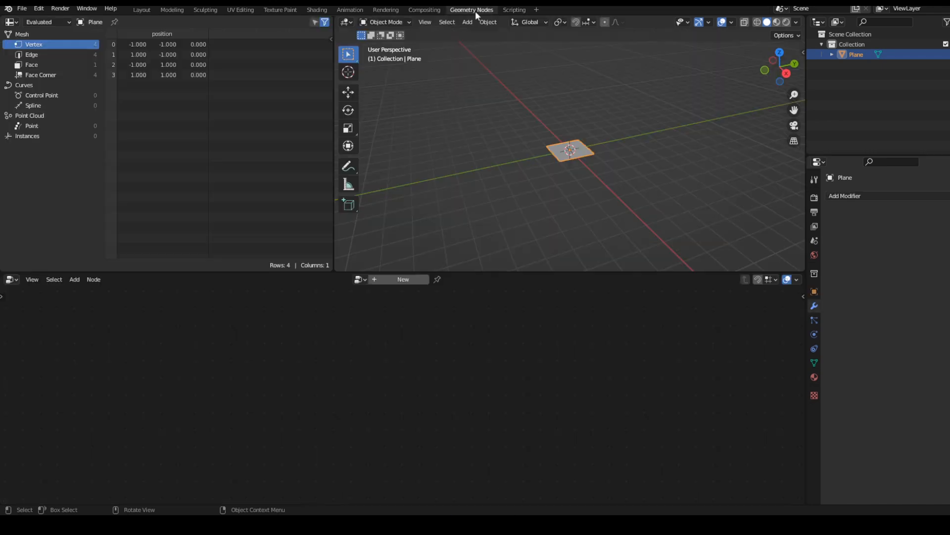
scroll(500, 167, up, 5)
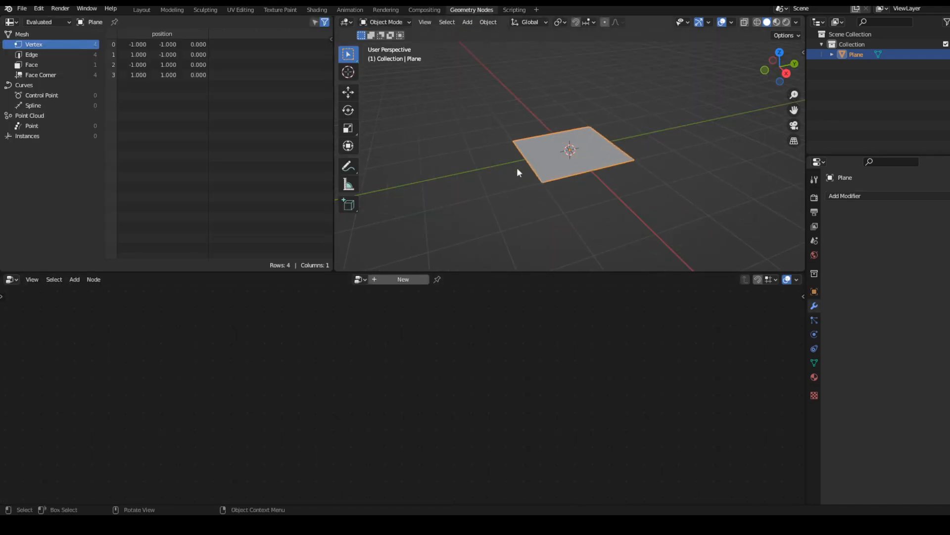
click(405, 279)
ctrl+right_drag(380, 374, 375, 420)
drag(284, 418, 192, 361)
key(ctrl+z)
drag(316, 410, 488, 407)
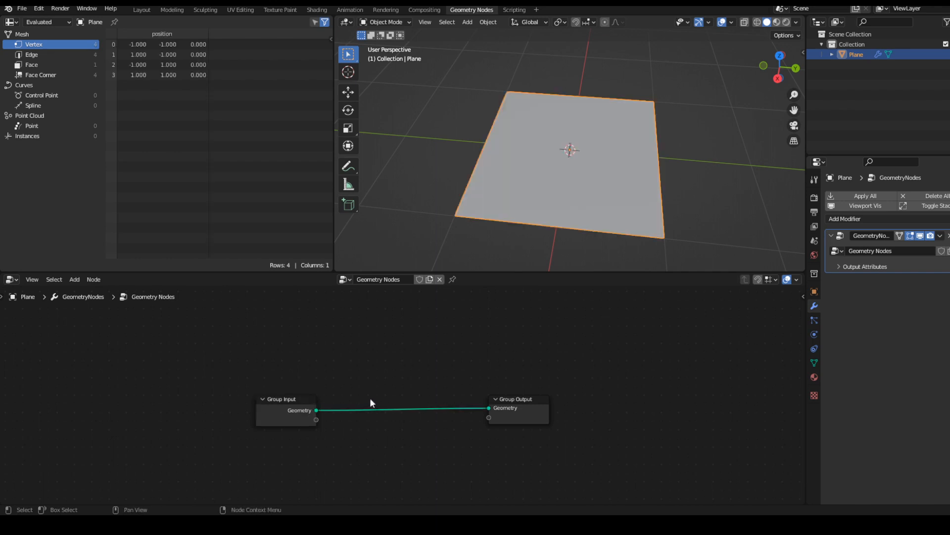
Cut the link between Group Input and Group Output and move Group Input out of the way
ctrl+right_drag(370, 397, 361, 464)
drag(276, 408, 211, 340)
middle_drag(186, 447, 263, 409)
Add a Curve Circle node to the node tree below Group Input
key(shift+a)
click(214, 303)
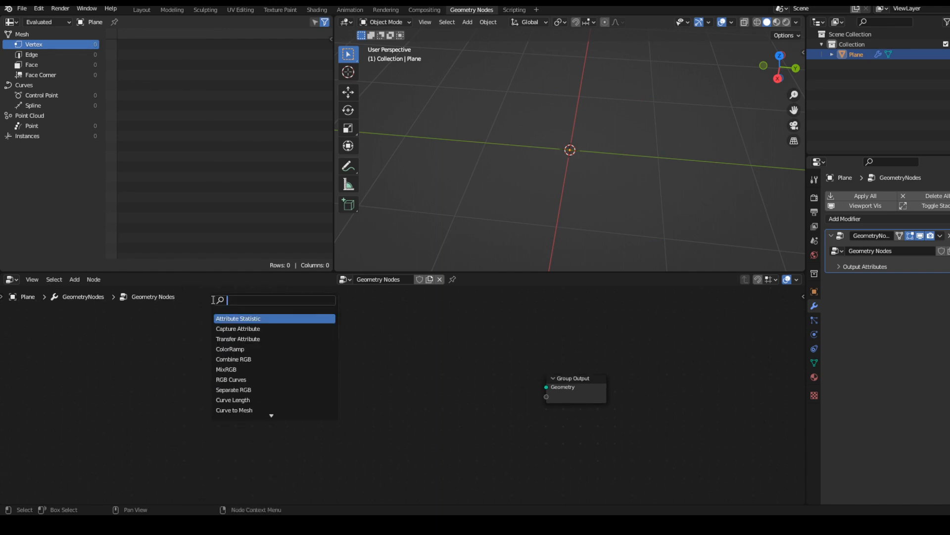
text(cir)
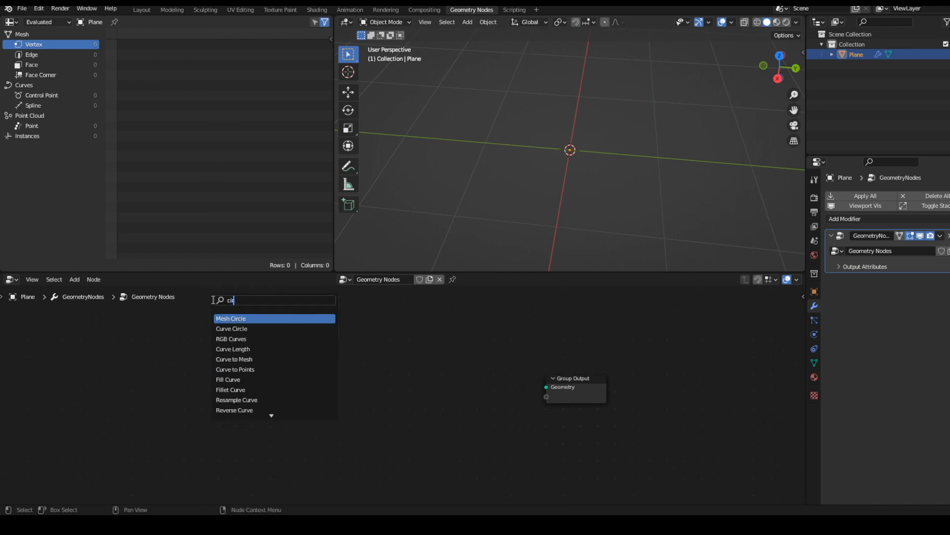
click(231, 328)
Set the Curve Circle's resolution to 4 and connect its Curve output to Group Output
click(253, 419)
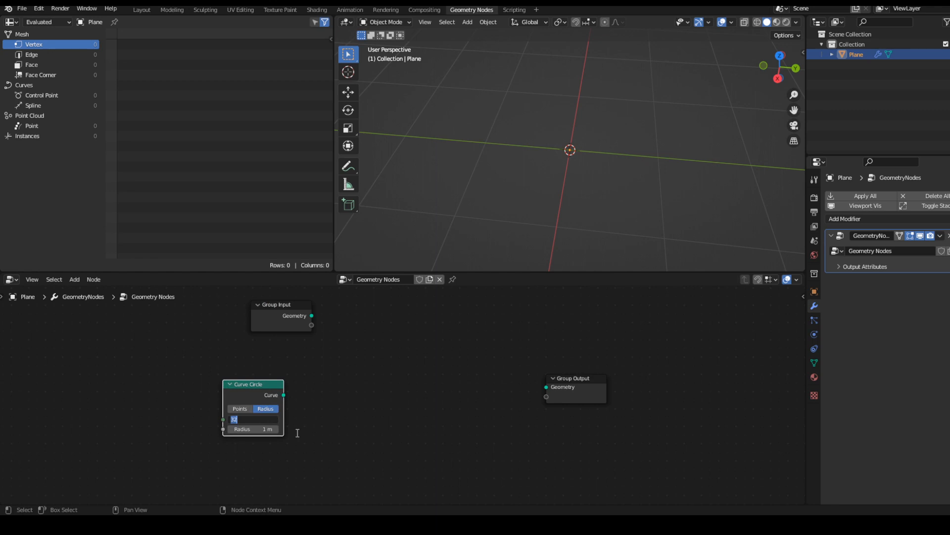
text(4)
key(Return)
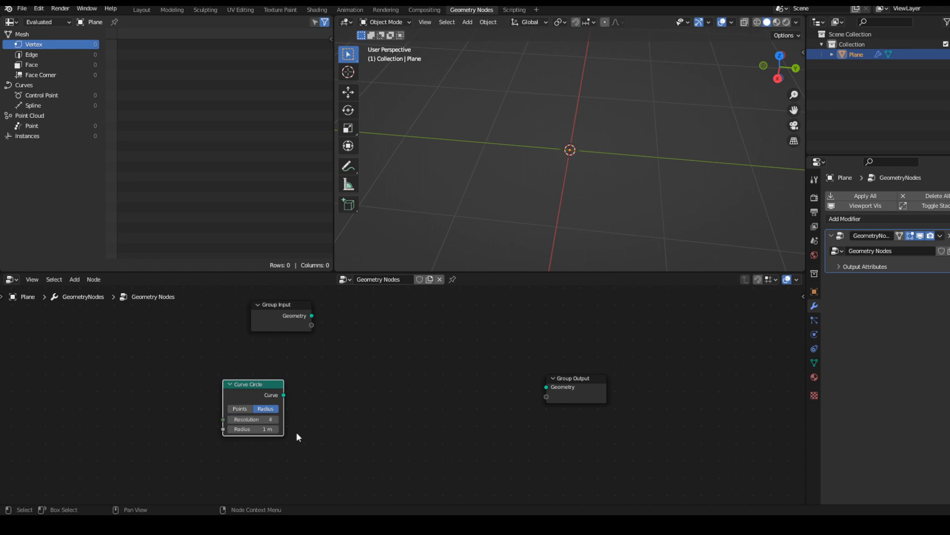
ctrl+shift+click(257, 389)
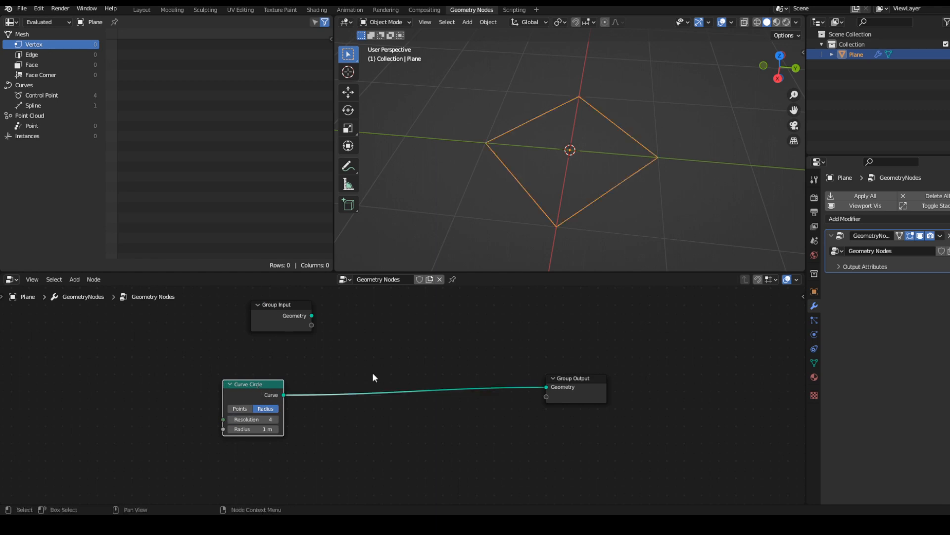
middle_drag(489, 213, 498, 208)
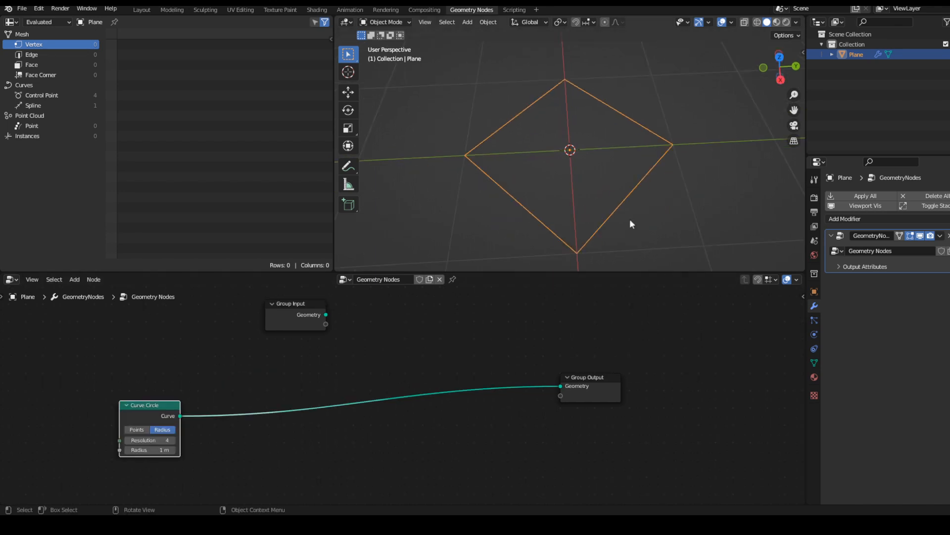
middle_drag(630, 218, 628, 233)
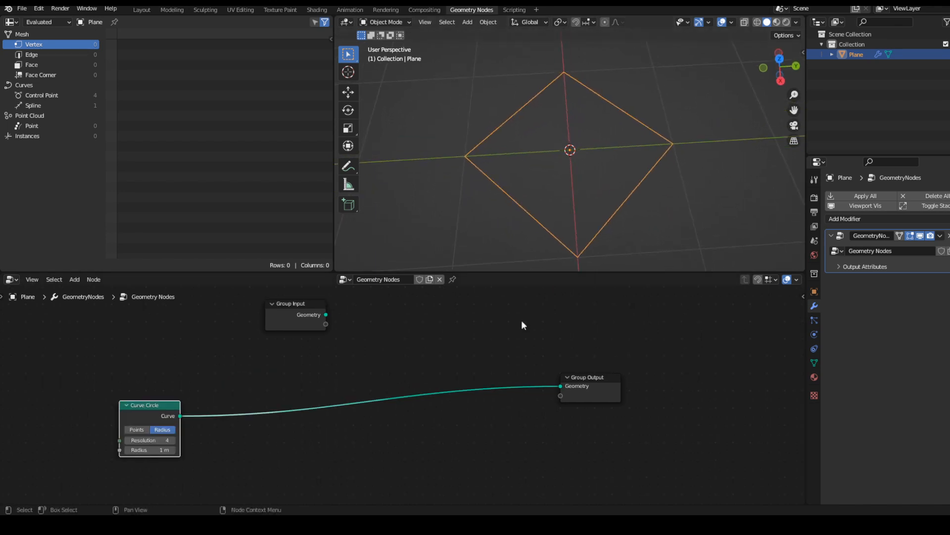
Insert a Transform node on the link between Curve Circle and Group Output
key(shift+a)
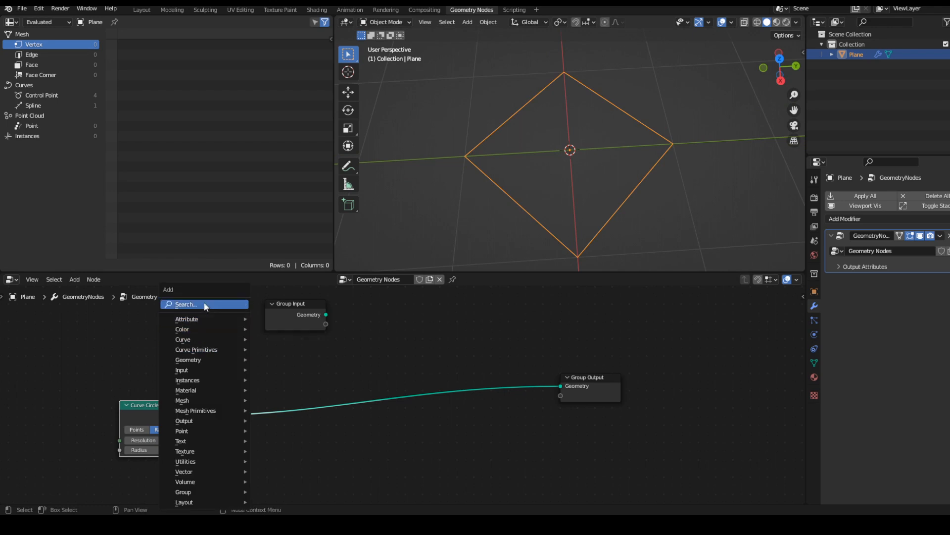
click(206, 304)
text(transform)
key(Return)
click(237, 396)
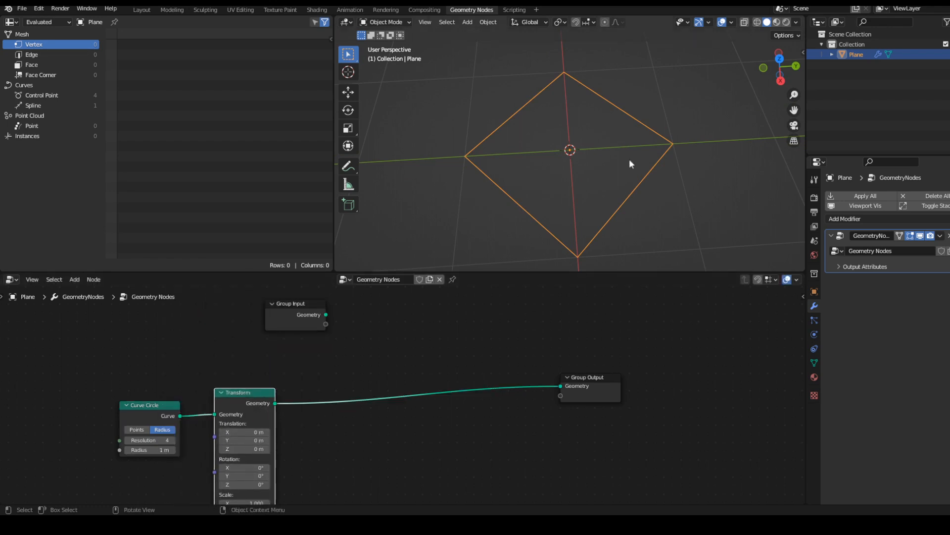
Set the Transform node's X scale to 2
middle_drag(630, 164, 553, 227)
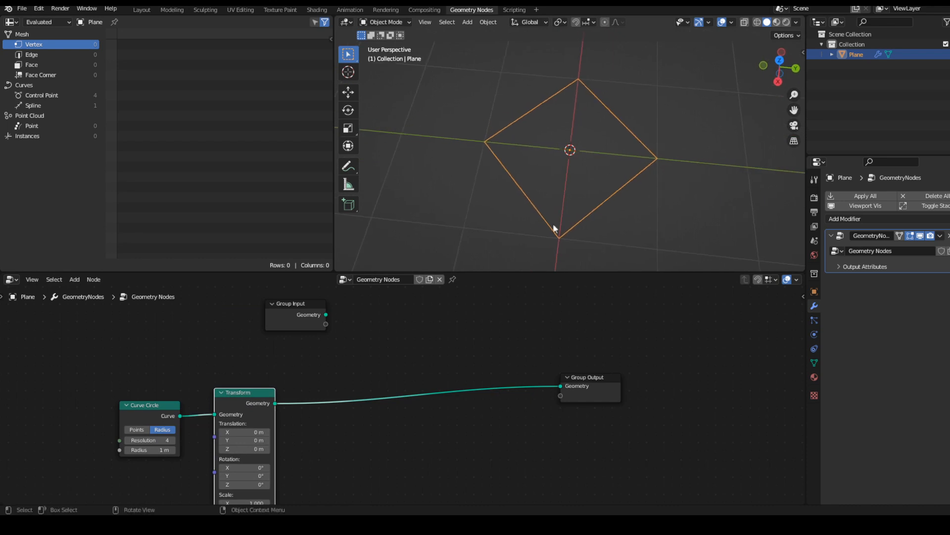
middle_drag(341, 448, 376, 375)
scroll(376, 376, up, 5)
click(233, 448)
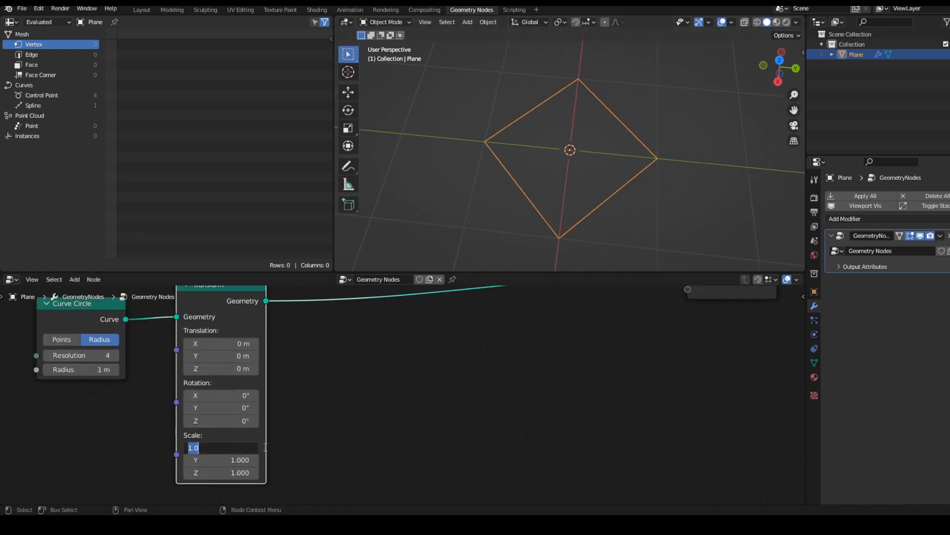
text(2)
key(Return)
Set the Transform node's Y scale to 0.5 to narrow the petal outline
middle_drag(494, 227, 549, 168)
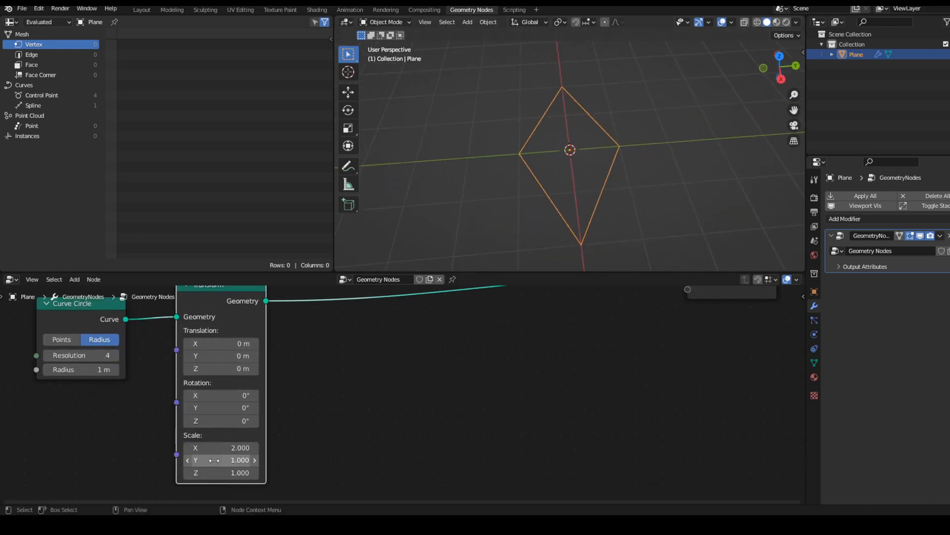
middle_drag(335, 448, 375, 464)
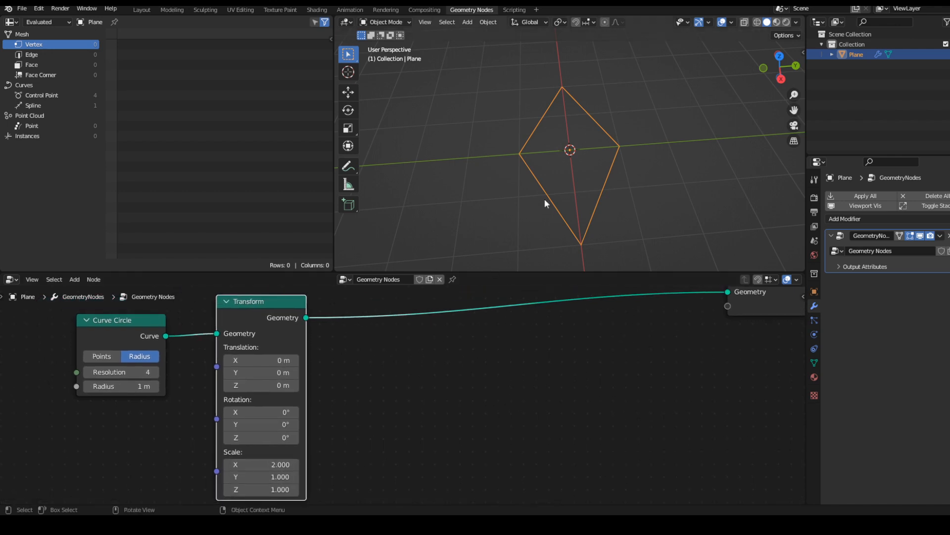
middle_drag(536, 209, 529, 214)
click(261, 475)
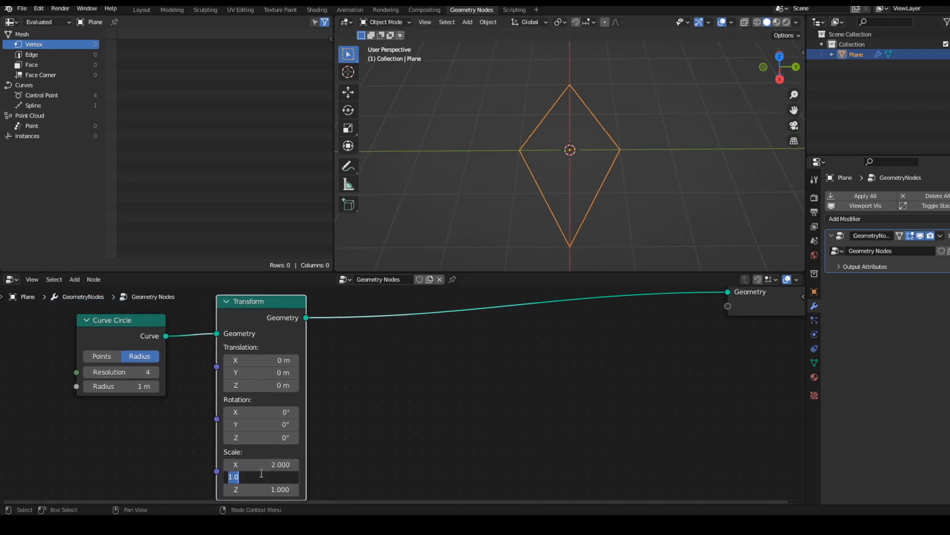
text(0.5)
key(Return)
Insert a Fillet Curve node on the link between Transform and Group Output
middle_drag(522, 253, 530, 186)
scroll(355, 460, down, 2)
key(shift+a)
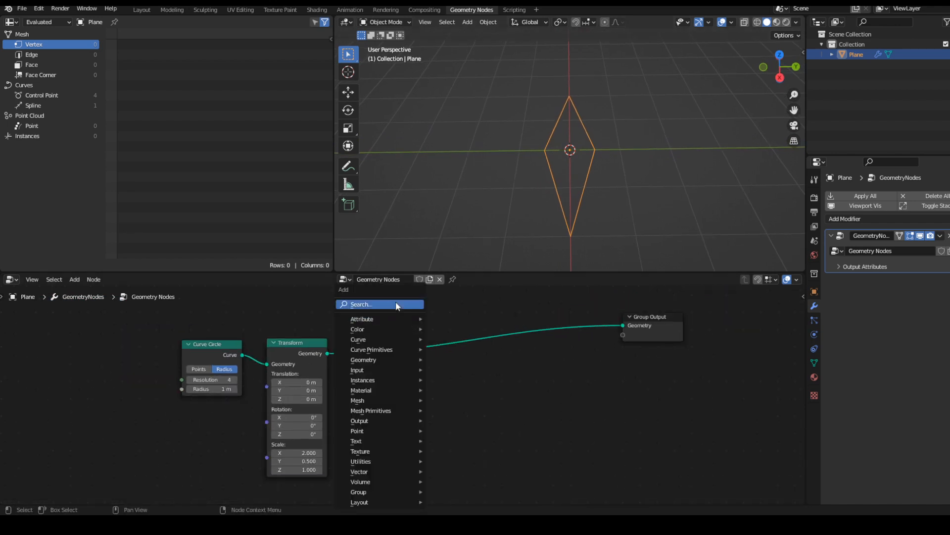
click(396, 304)
text(fillet)
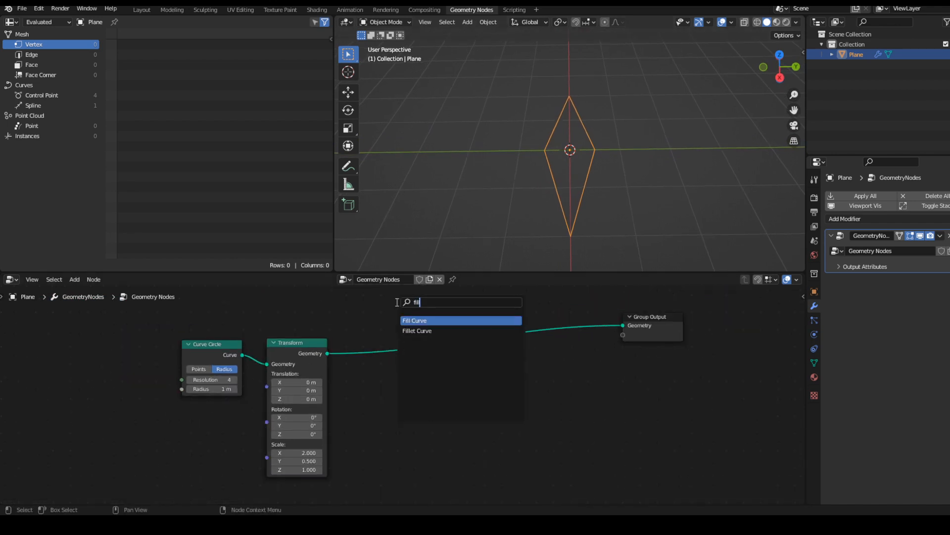
key(Return)
click(362, 323)
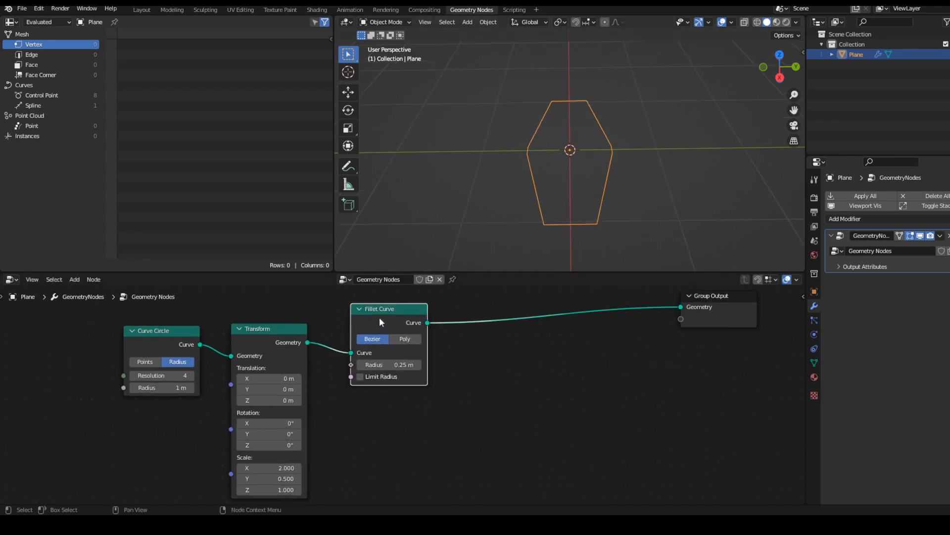
Switch the Fillet Curve node to Poly mode and set its count to 5
scroll(379, 319, up, 1)
click(396, 351)
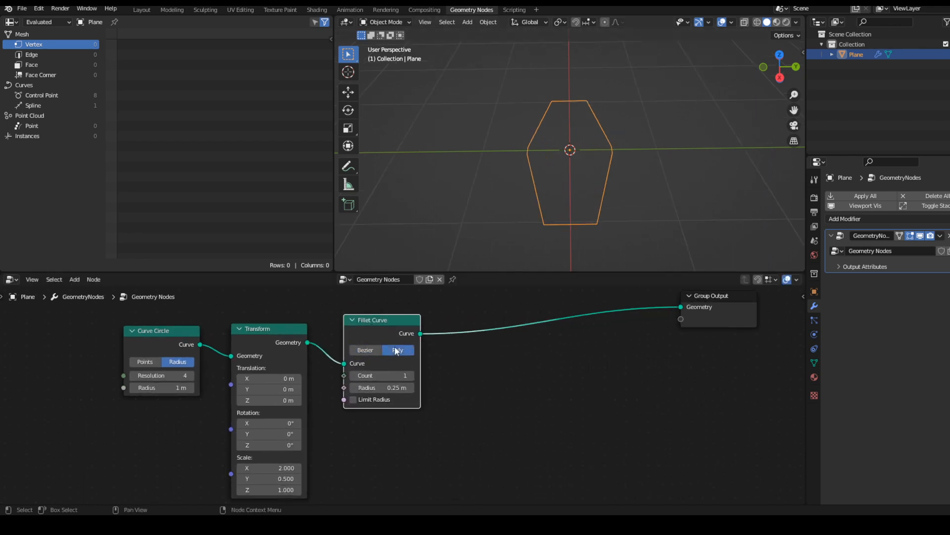
scroll(403, 391, up, 1)
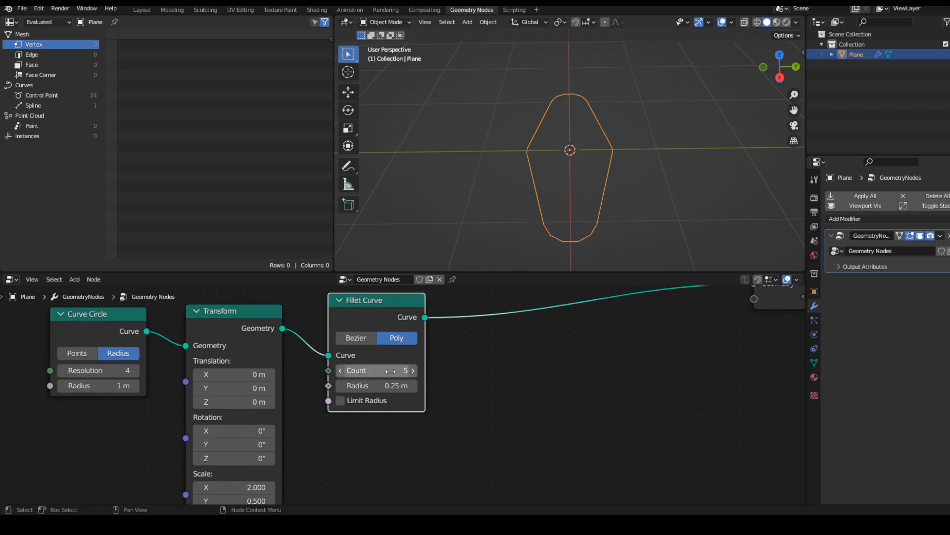
Set the Fillet Curve radius to 0.3 m and reduce it to 0.2 m
click(394, 390)
text(0.)
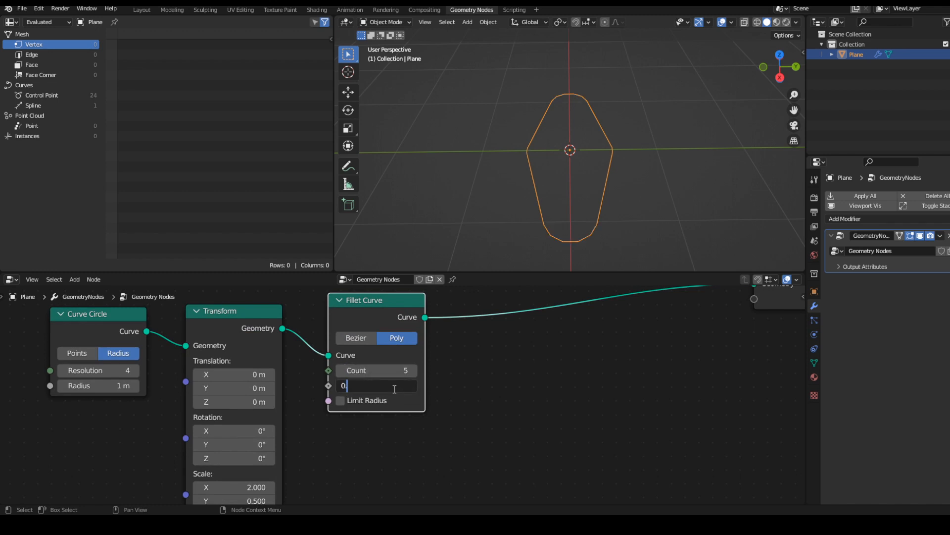
text(3)
key(Return)
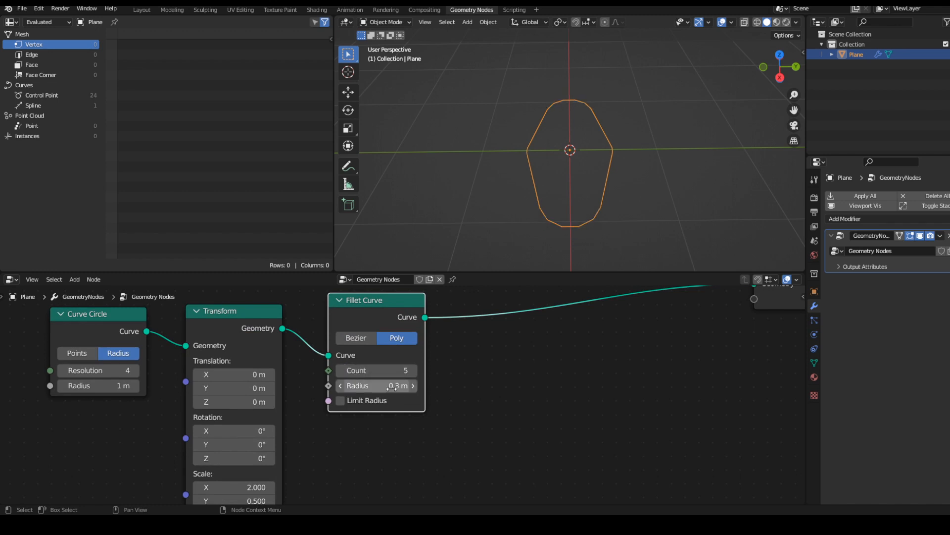
drag(392, 388, 382, 388)
scroll(397, 388, down, 3)
middle_drag(617, 168, 591, 212)
scroll(401, 398, down, 4)
Move the Curve Circle, Transform and Fillet Curve nodes together away from Group Output to make room
drag(390, 438, 175, 357)
key(g)
click(284, 383)
click(422, 317)
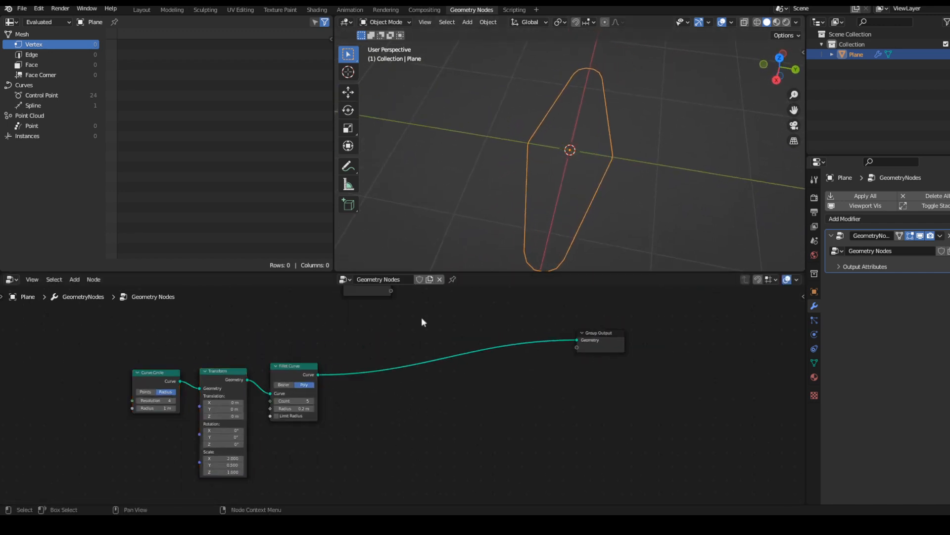
Insert a Fill Curve node on the link between Fillet Curve and Group Output
middle_drag(636, 148, 660, 150)
scroll(452, 354, up, 2)
middle_drag(452, 353, 470, 374)
key(shift+a)
text(s)
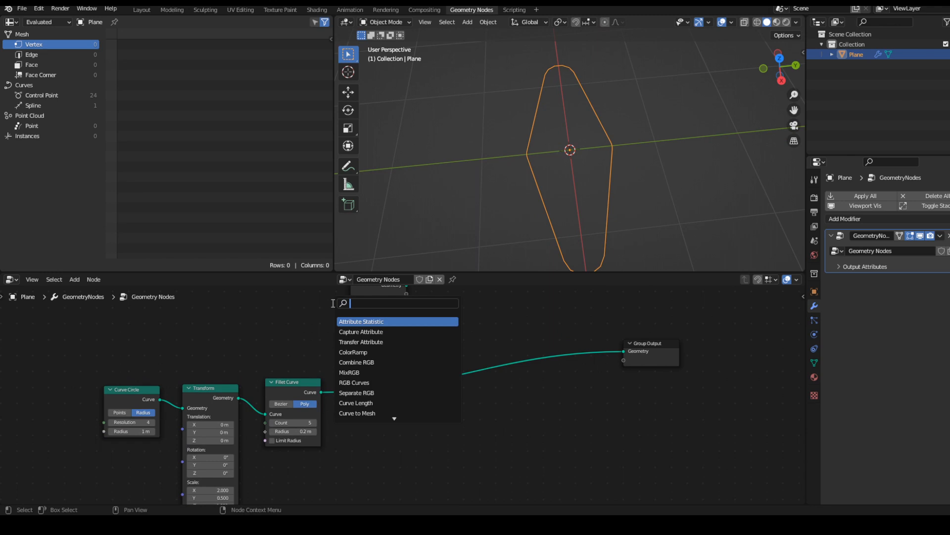
text(fill)
key(Return)
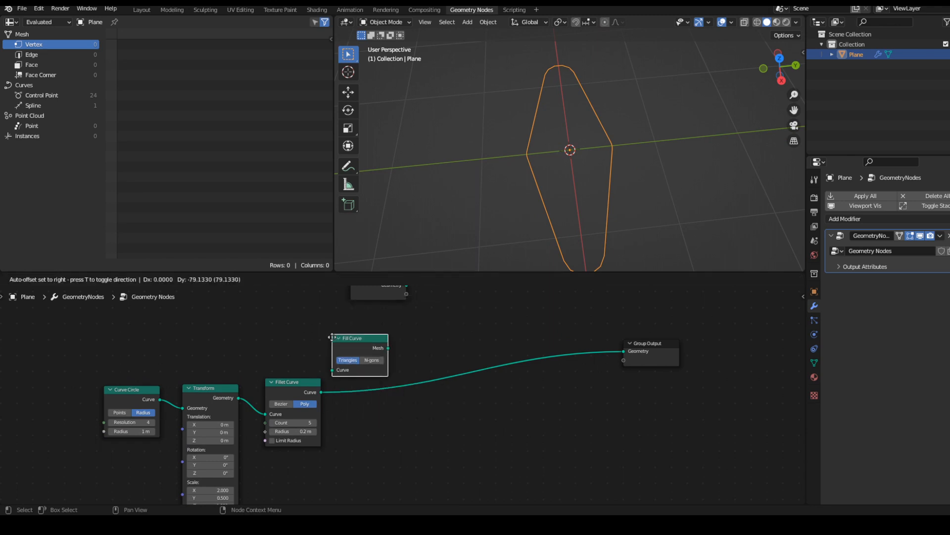
click(352, 375)
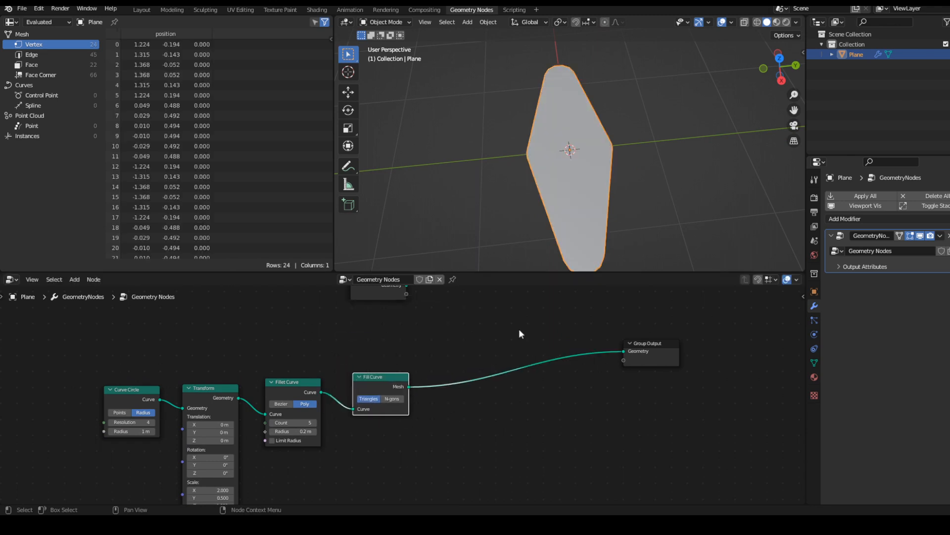
Switch the Fill Curve node to N-gons mode
middle_drag(584, 164, 594, 198)
scroll(439, 384, up, 1)
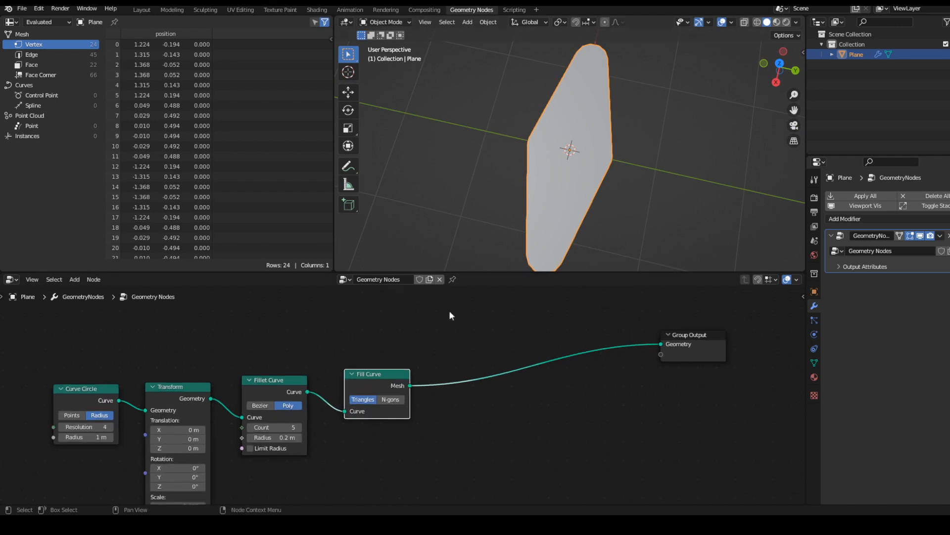
click(381, 396)
middle_drag(624, 183, 633, 163)
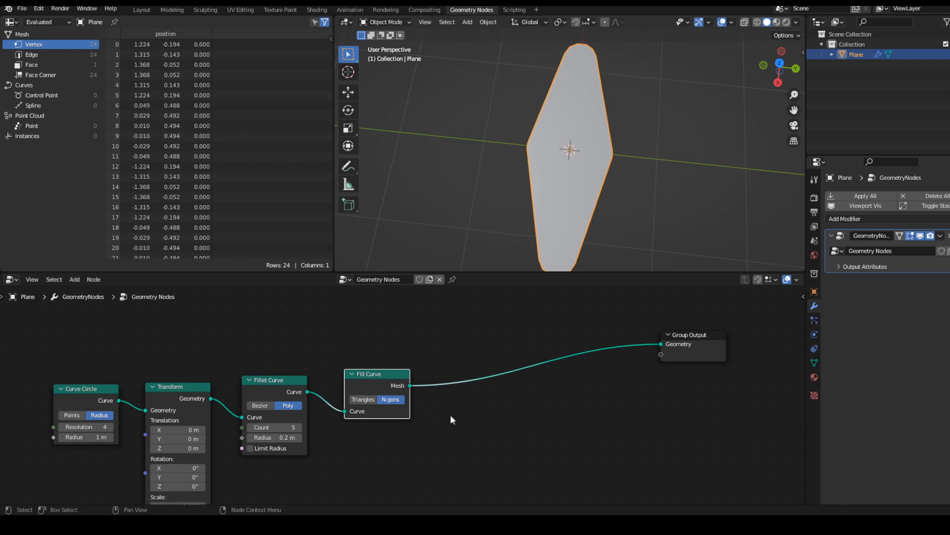
Enable the wireframe overlay in the viewport, then switch Fill Curve to Triangles and back to N-gons to compare the topology
click(709, 22)
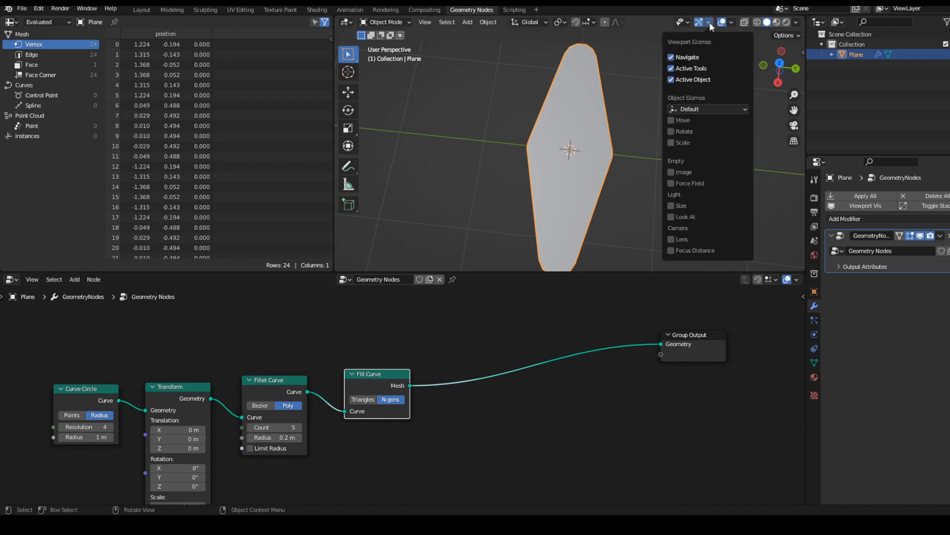
click(731, 24)
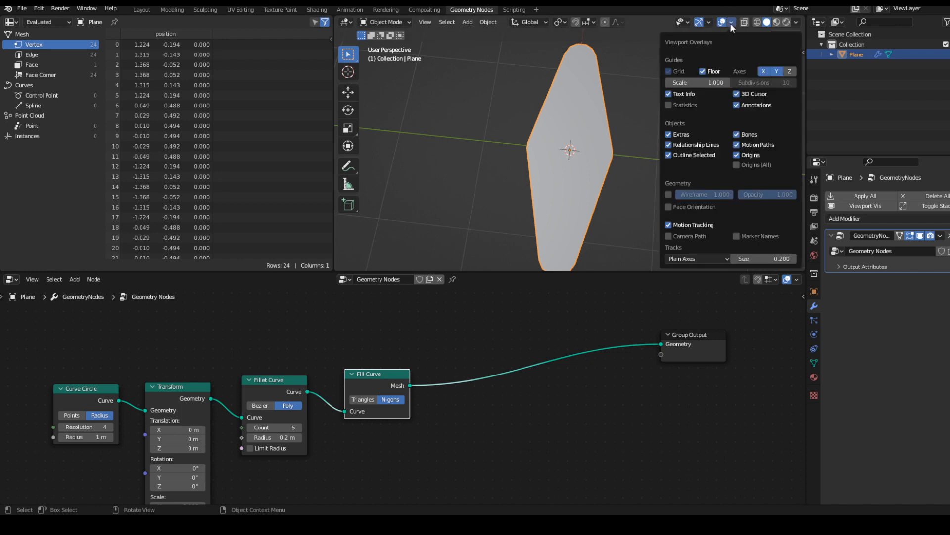
click(668, 194)
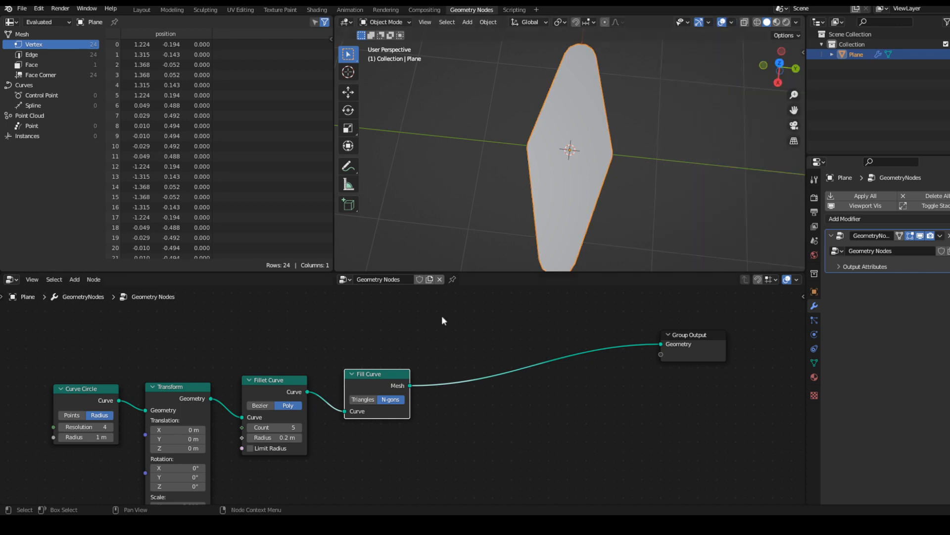
click(360, 400)
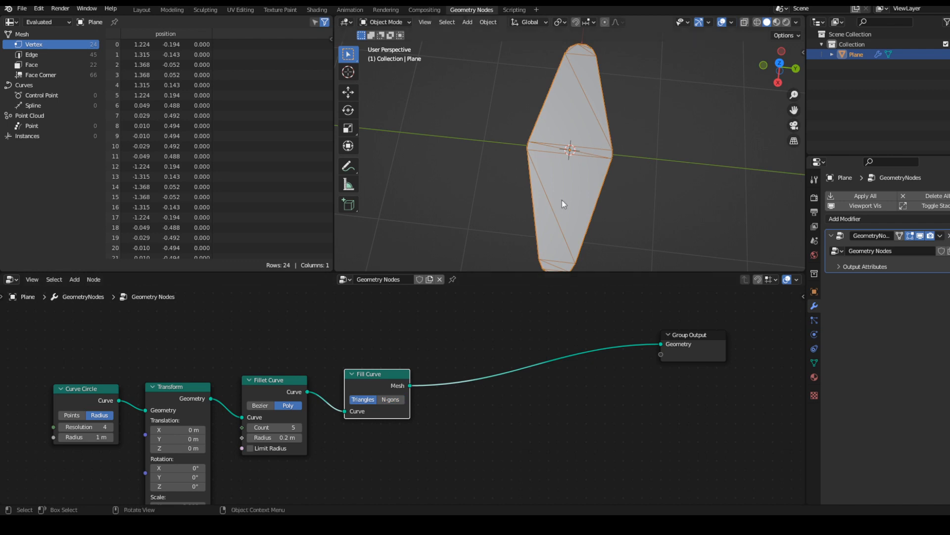
click(392, 399)
Move the Curve Circle, Transform, Fillet Curve and Fill Curve nodes away from Group Output and enclose them in a frame
scroll(221, 351, down, 3)
drag(219, 353, 500, 488)
scroll(406, 459, up, 1)
drag(426, 382, 366, 387)
middle_drag(378, 475, 402, 471)
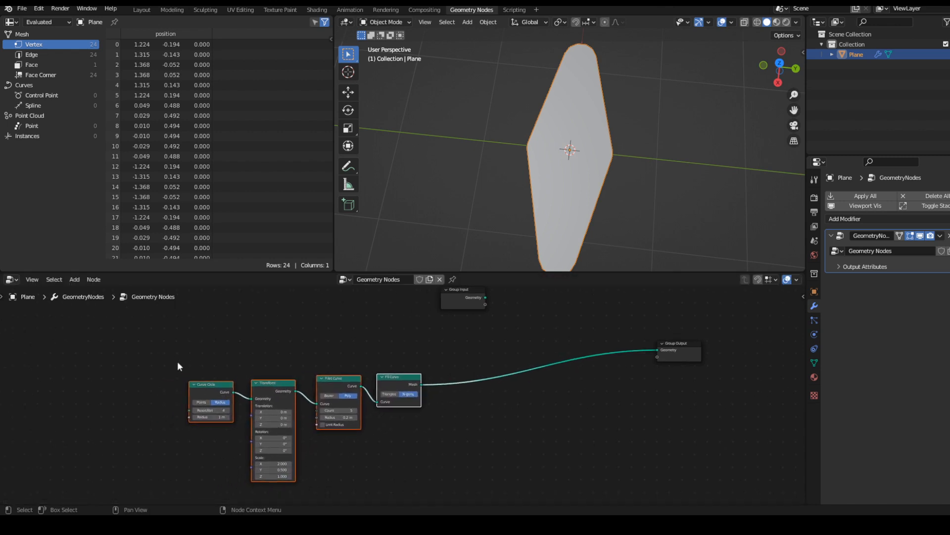
key(ctrl+j)
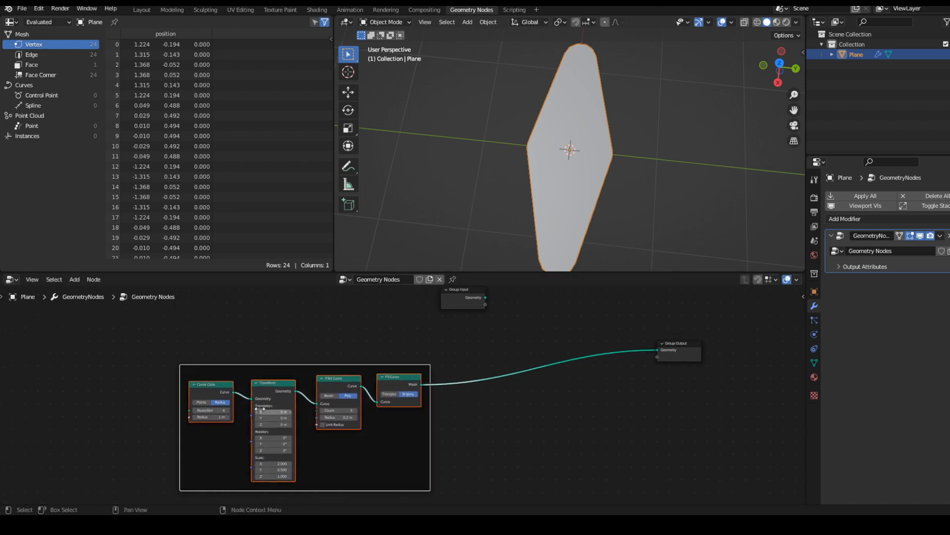
Label the new frame around the petal nodes "Petals"
key(n)
click(759, 322)
text(F)
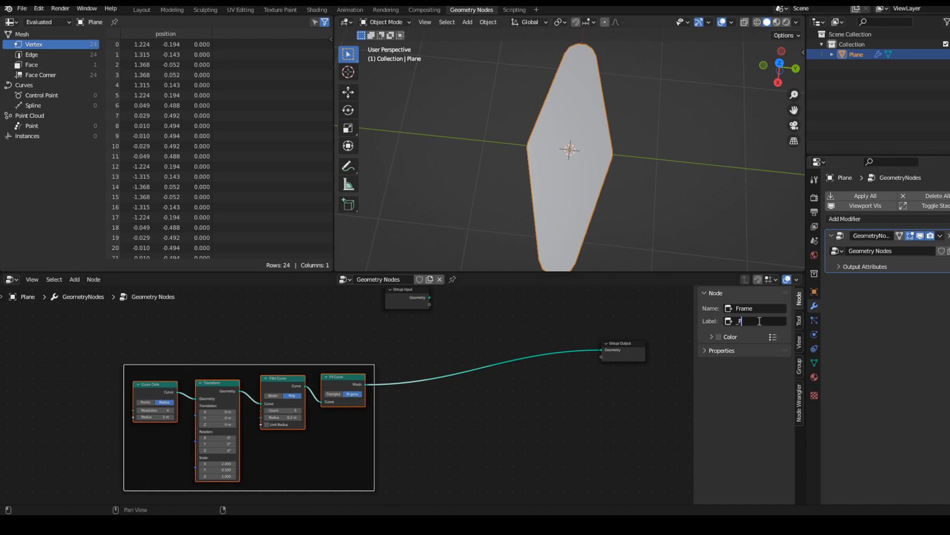
text(etals)
key(Return)
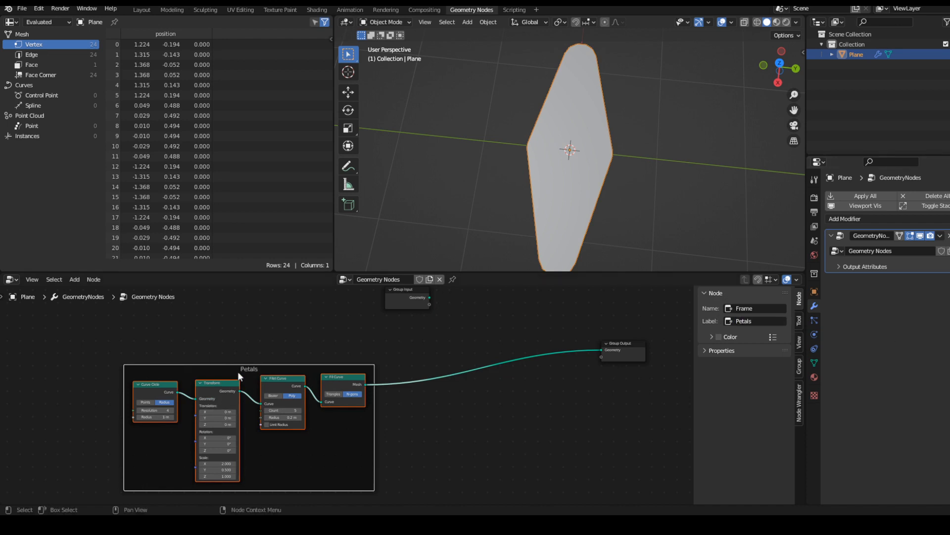
Move the Petals frame farther from Group Output and down, making room above it for more nodes
drag(238, 371, 137, 367)
scroll(375, 432, down, 2)
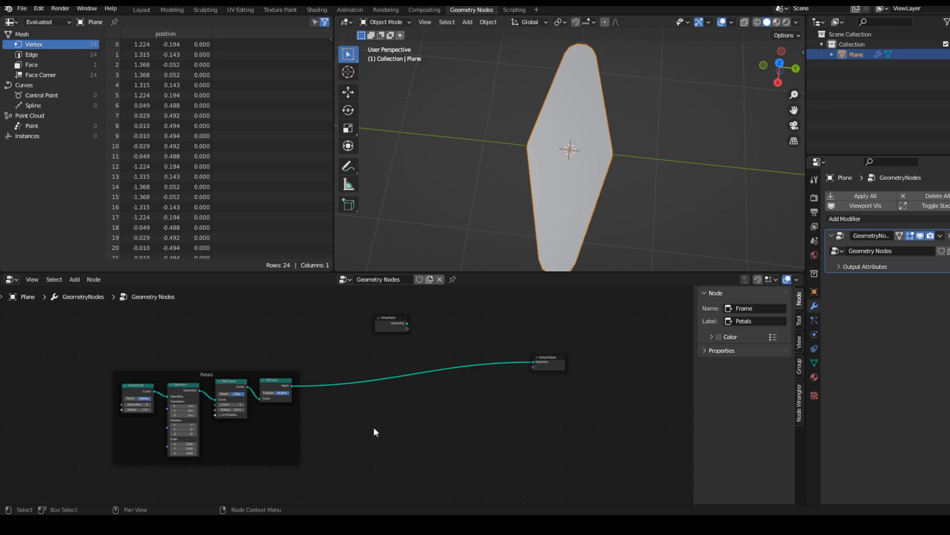
scroll(373, 427, down, 2)
drag(256, 379, 208, 444)
middle_drag(322, 373, 367, 383)
Insert a Curve Spiral node on the link between Fill Curve and Group Output, above the Petals frame
key(shift+a)
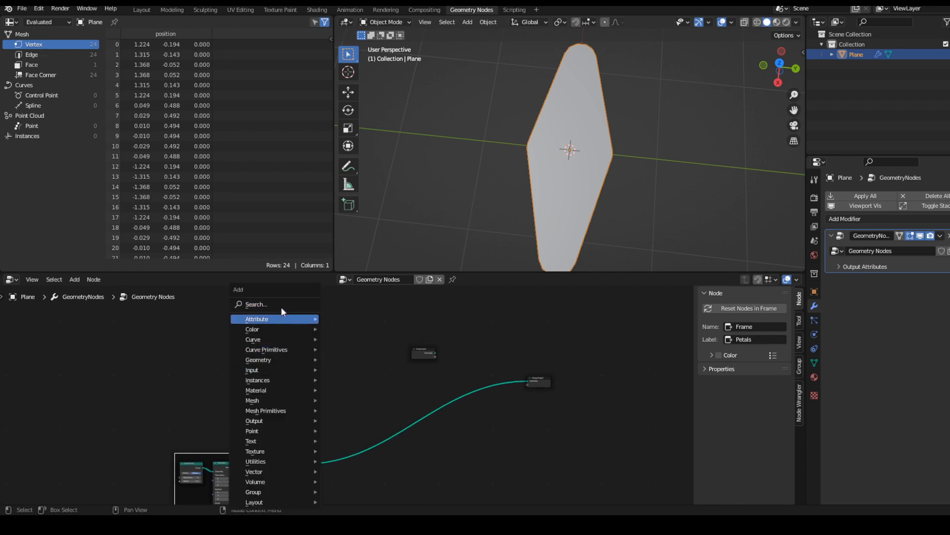
click(279, 305)
text(spir)
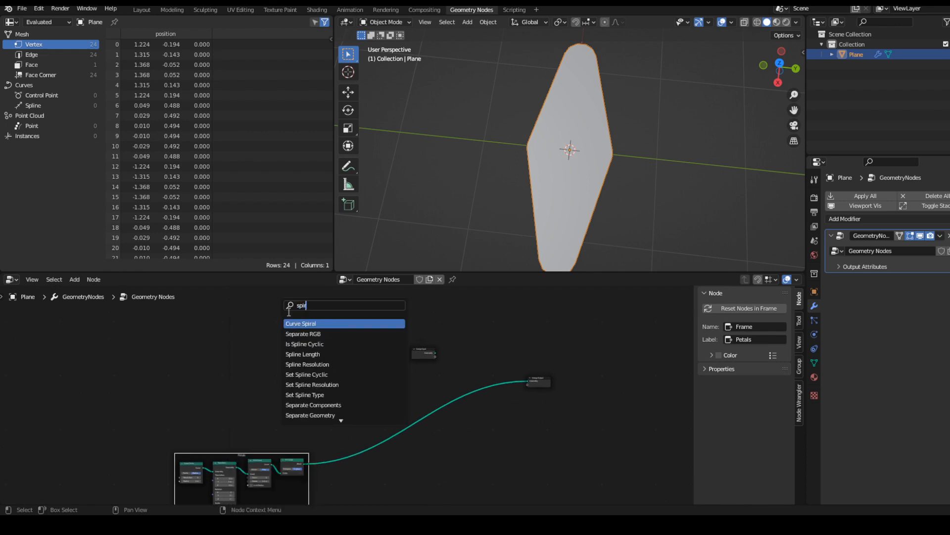
key(Return)
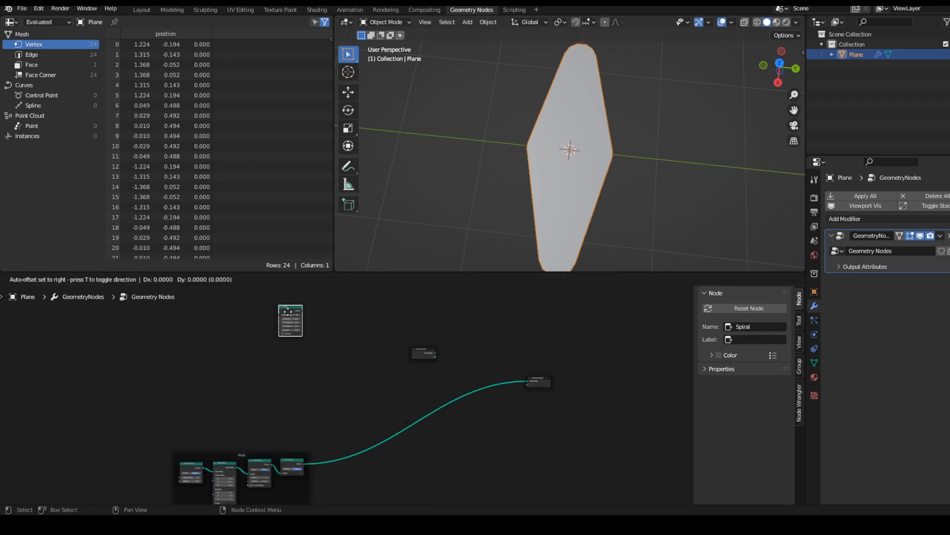
click(318, 403)
Set the Spiral node's rotations to 3.5 and its resolution to 20
middle_drag(535, 148, 593, 179)
scroll(381, 422, up, 3)
scroll(381, 423, up, 2)
double_click(302, 372)
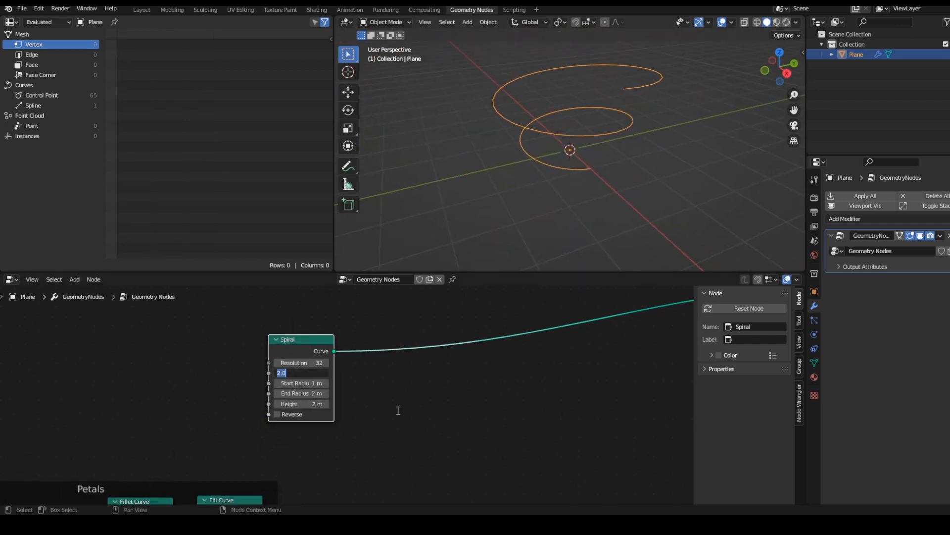
text(3.5)
key(Return)
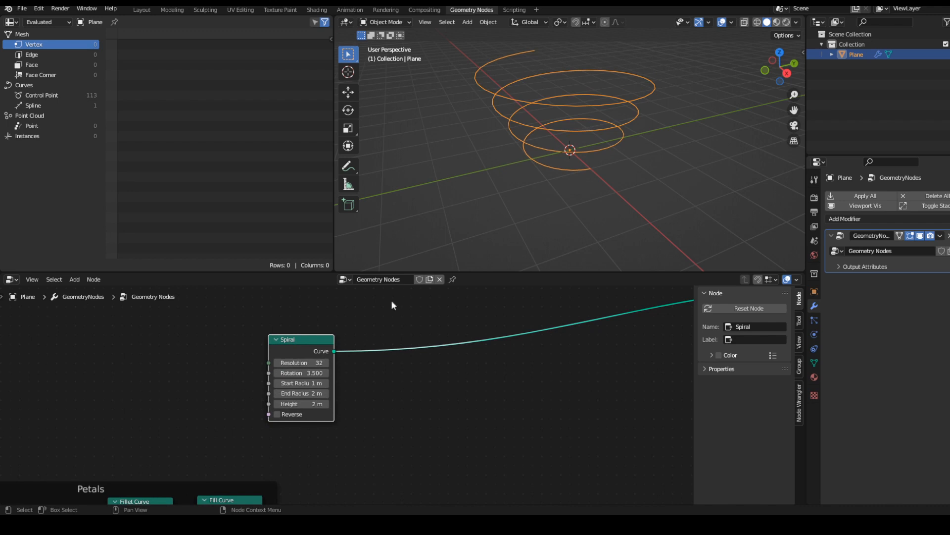
scroll(367, 441, up, 2)
double_click(287, 352)
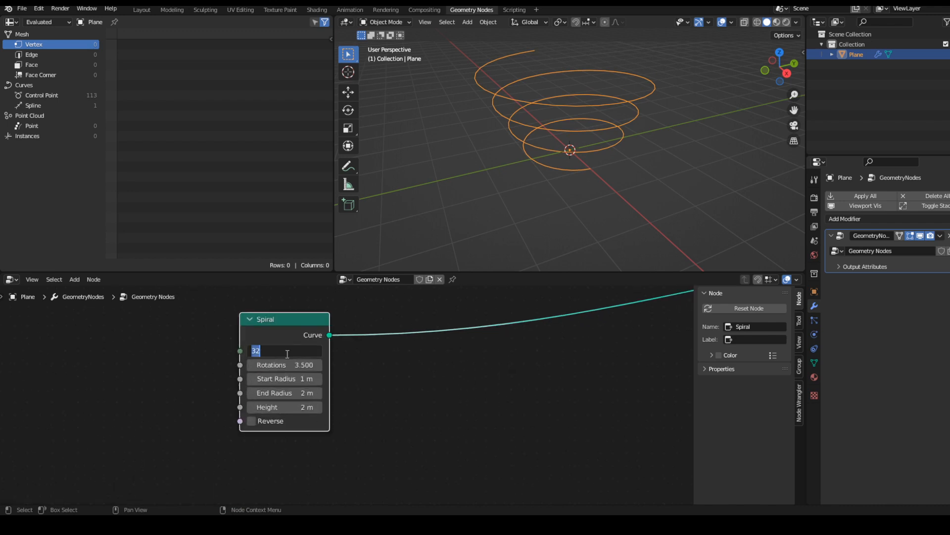
text(20)
key(Return)
Set both the start radius and the end radius of the Spiral to 0.1 m
double_click(290, 377)
text(0.)
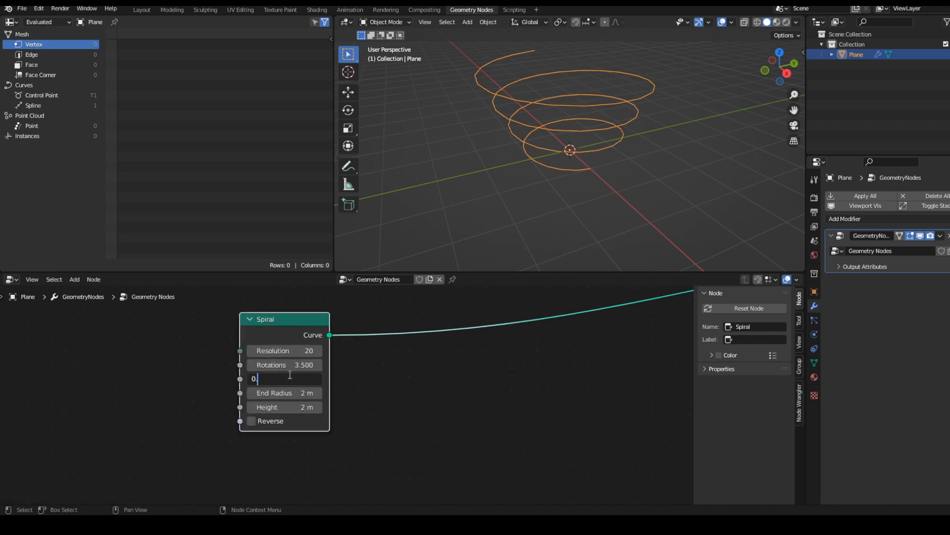
text(1)
key(Return)
double_click(296, 393)
text(0)
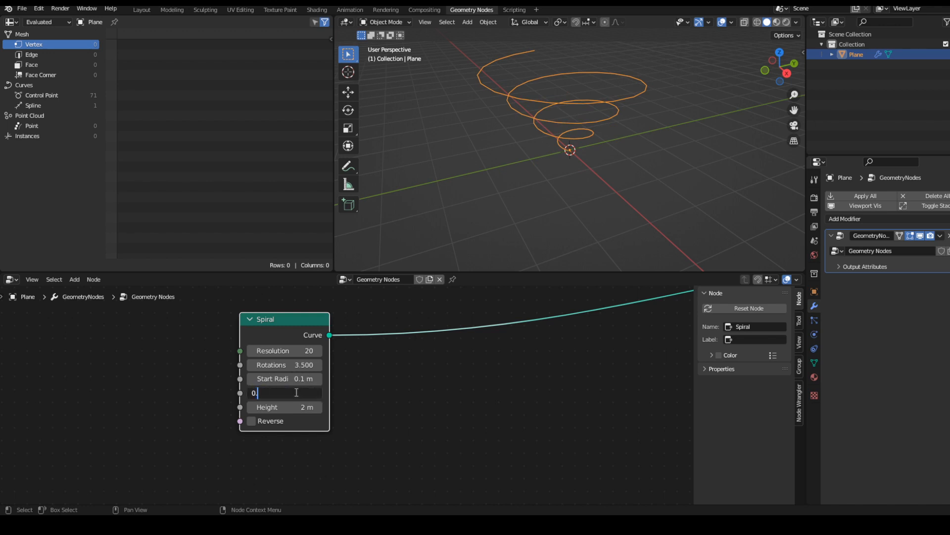
text(.1)
key(Return)
Set the Spiral's height to 0 m and raise it to 0.03 m
double_click(297, 407)
text(0)
key(Return)
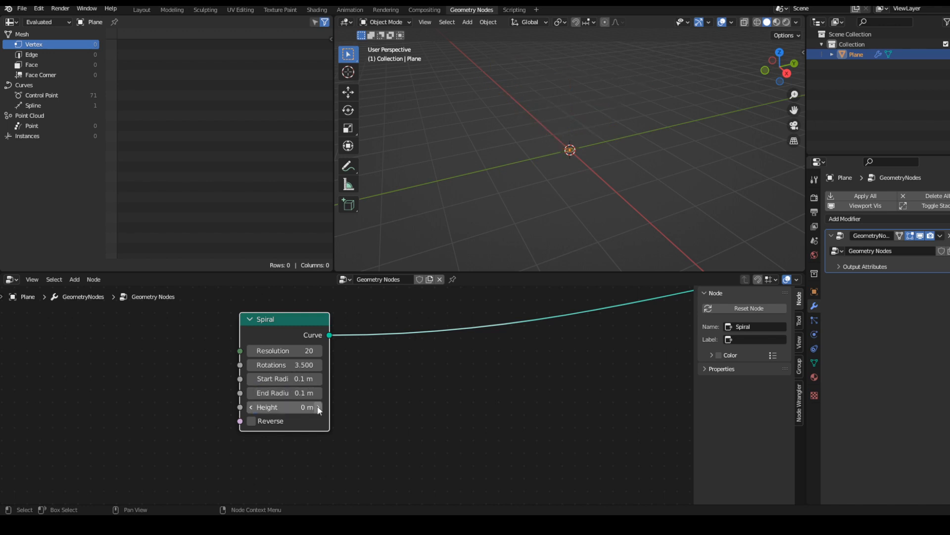
scroll(547, 228, up, 10)
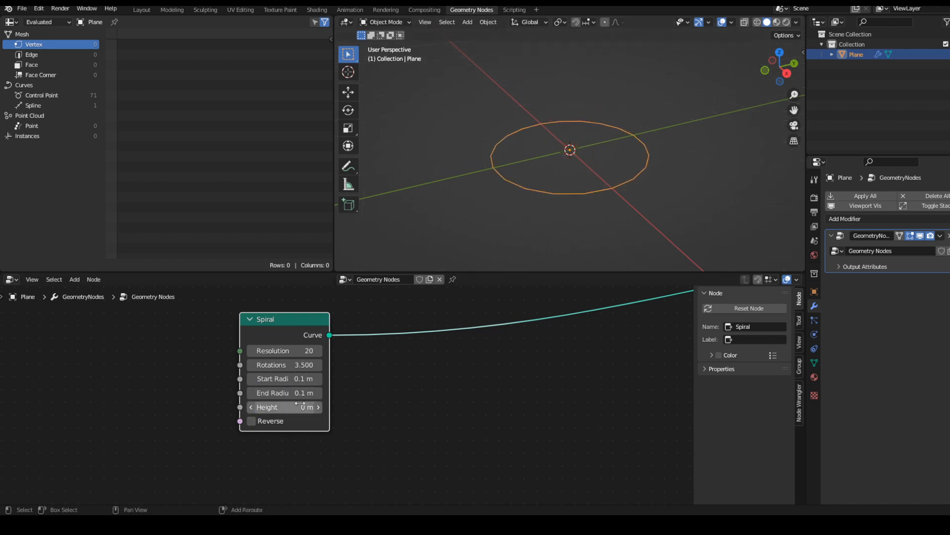
drag(300, 404, 312, 404)
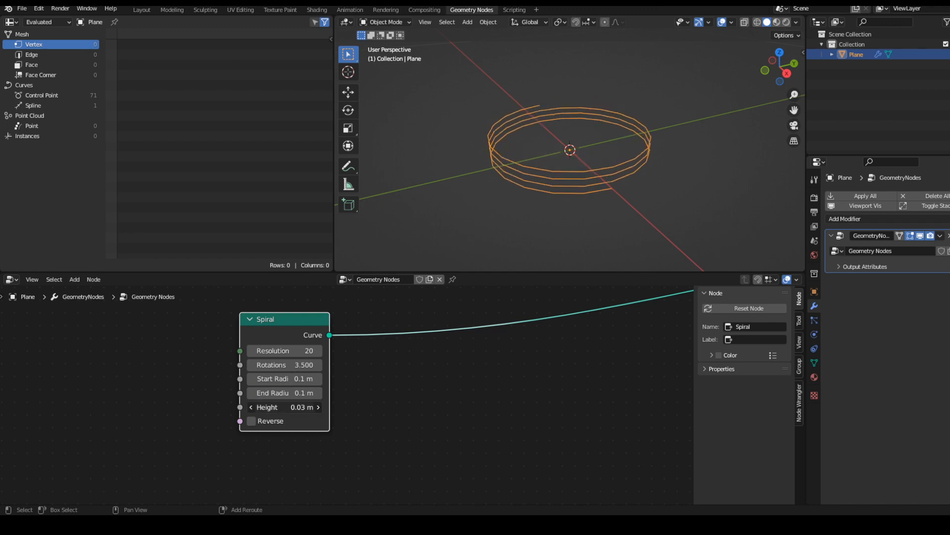
Insert an Instance on Points node on the link between Spiral and Group Output
scroll(400, 387, down, 5)
key(shift+a)
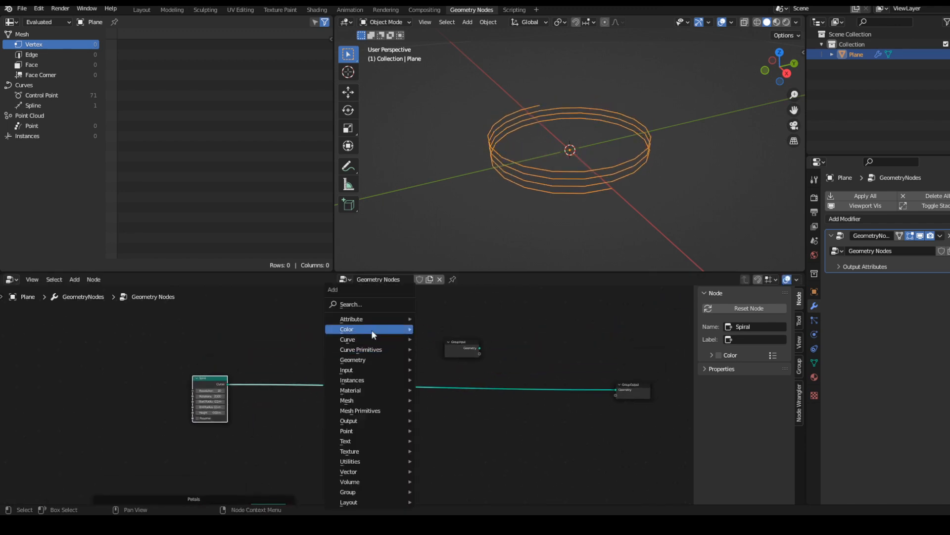
text(ins)
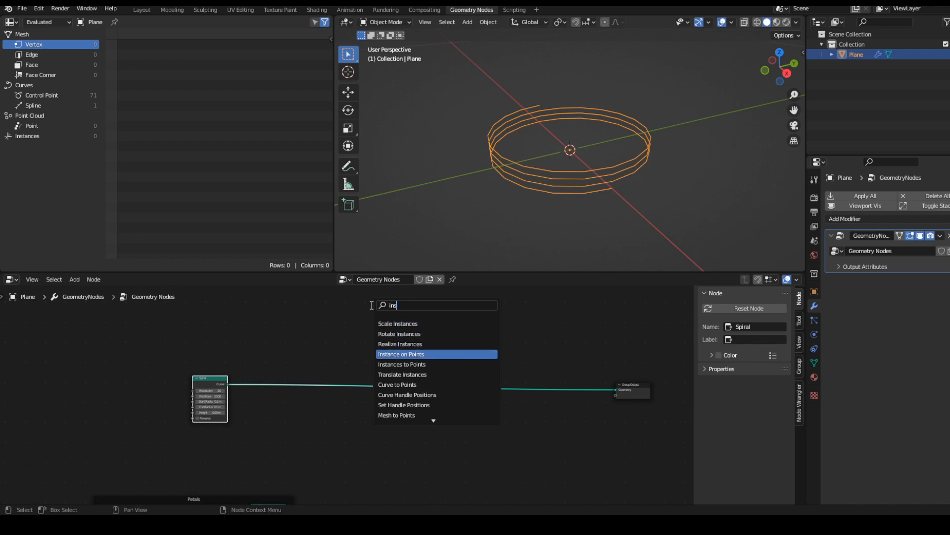
key(Return)
click(394, 373)
key(Home)
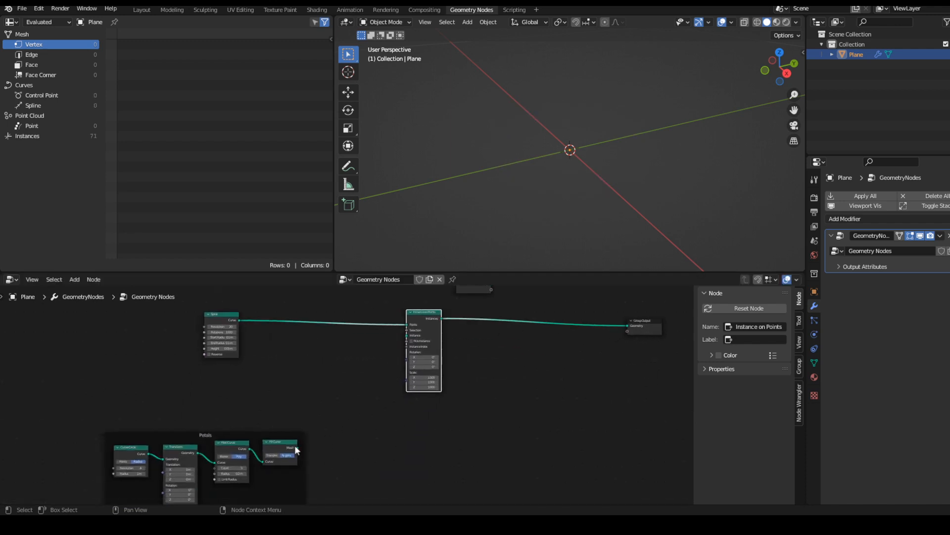
Connect the Fill Curve mesh output from the Petals frame to the Instance input of Instance on Points
drag(296, 447, 407, 335)
scroll(600, 159, down, 6)
middle_drag(598, 159, 628, 215)
scroll(550, 326, down, 4)
scroll(306, 474, up, 4)
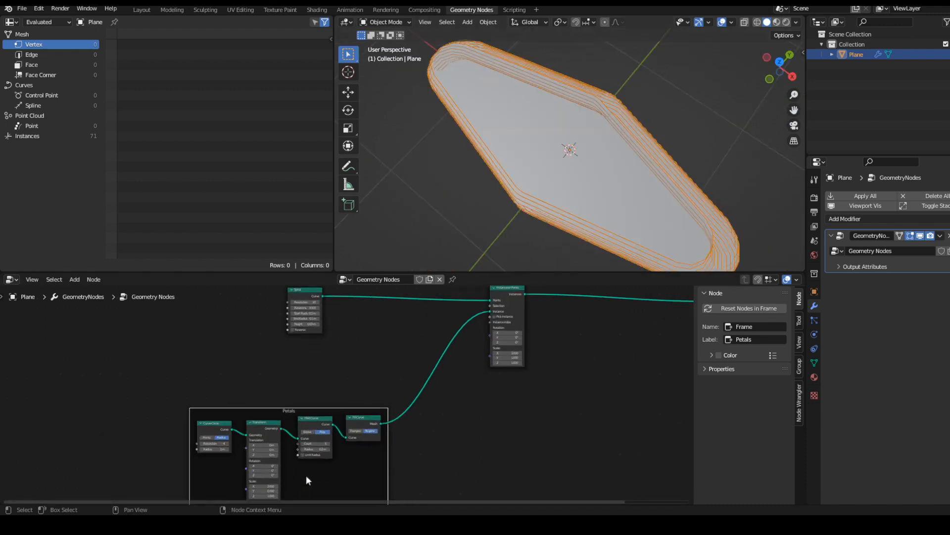
Preview the Fill Curve output alone and set the petal Transform's X translation to 1.2 m
middle_drag(584, 198, 570, 151)
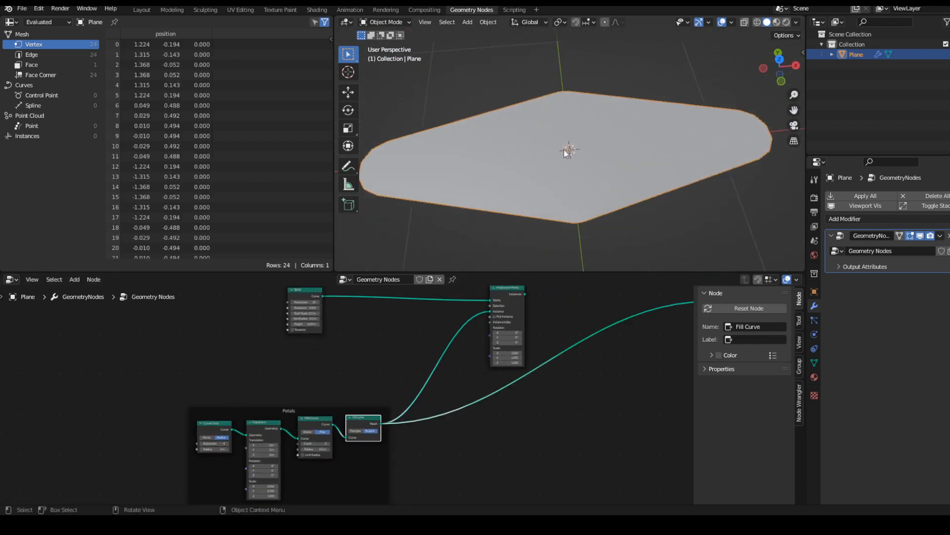
middle_drag(278, 476, 405, 473)
scroll(405, 474, up, 5)
drag(381, 445, 388, 445)
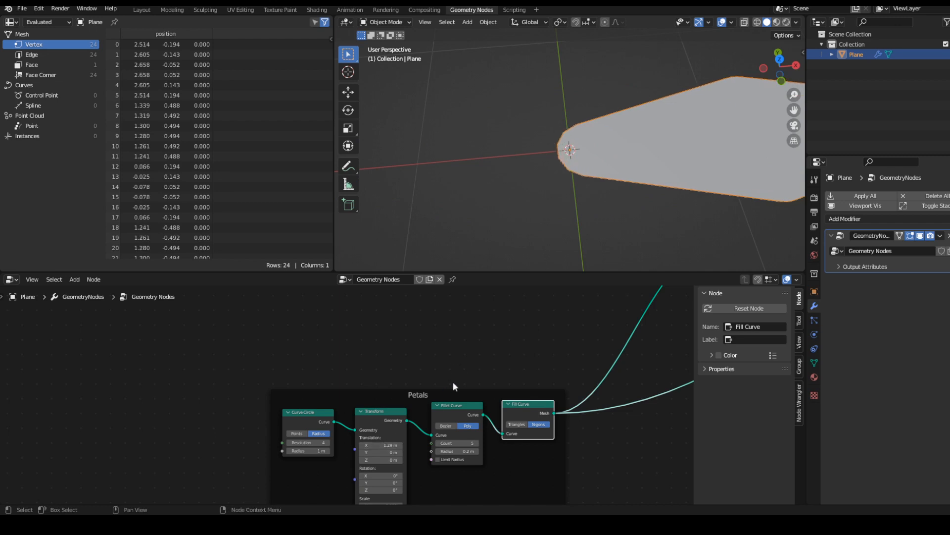
click(387, 443)
text(1.2)
key(Return)
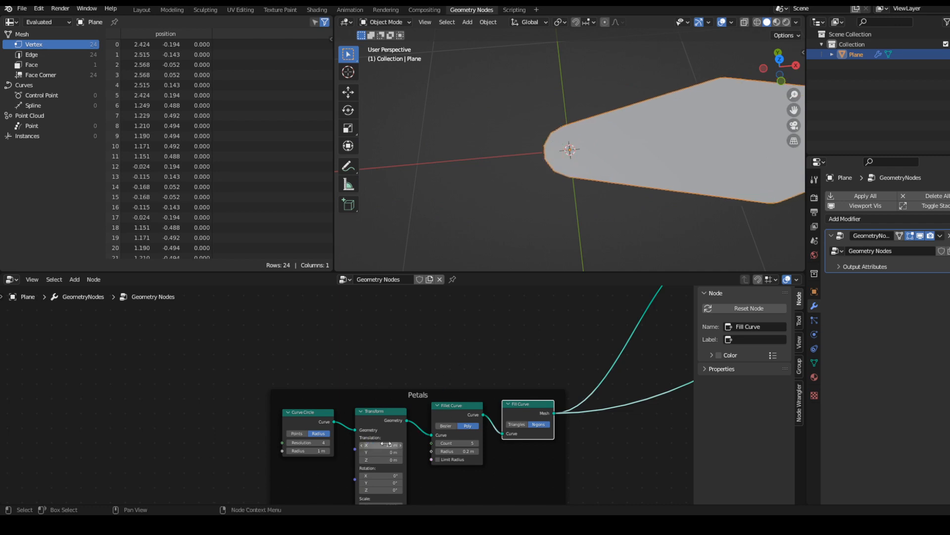
Route the Instance on Points output back to Group Output to show the petals instanced on the spiral
scroll(605, 187, down, 3)
middle_drag(605, 187, 612, 213)
scroll(568, 355, down, 5)
middle_drag(567, 354, 347, 426)
scroll(300, 346, up, 6)
click(300, 347)
scroll(306, 353, down, 3)
middle_drag(377, 390, 287, 436)
ctrl+shift+click(474, 382)
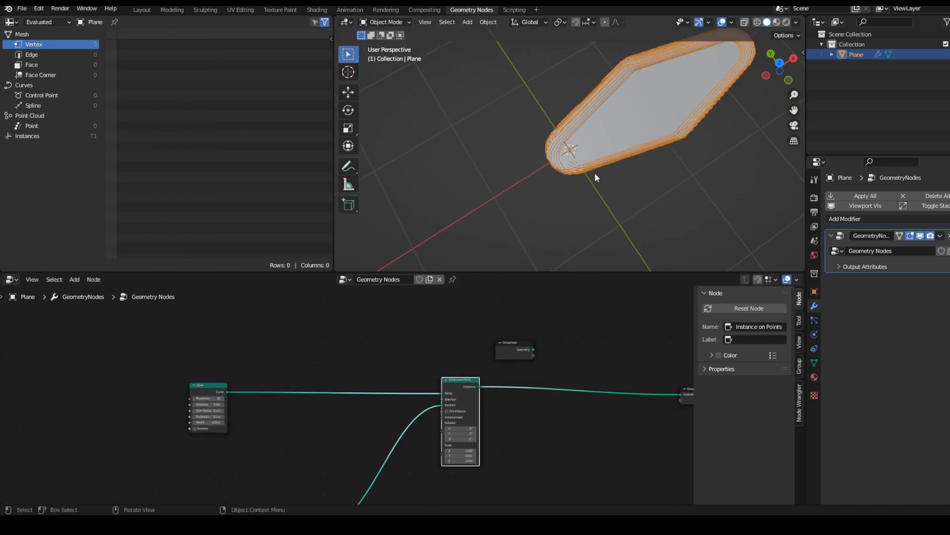
Add a Position node below the Spiral node, above the Petals frame
middle_drag(595, 172, 572, 168)
middle_drag(308, 473, 321, 406)
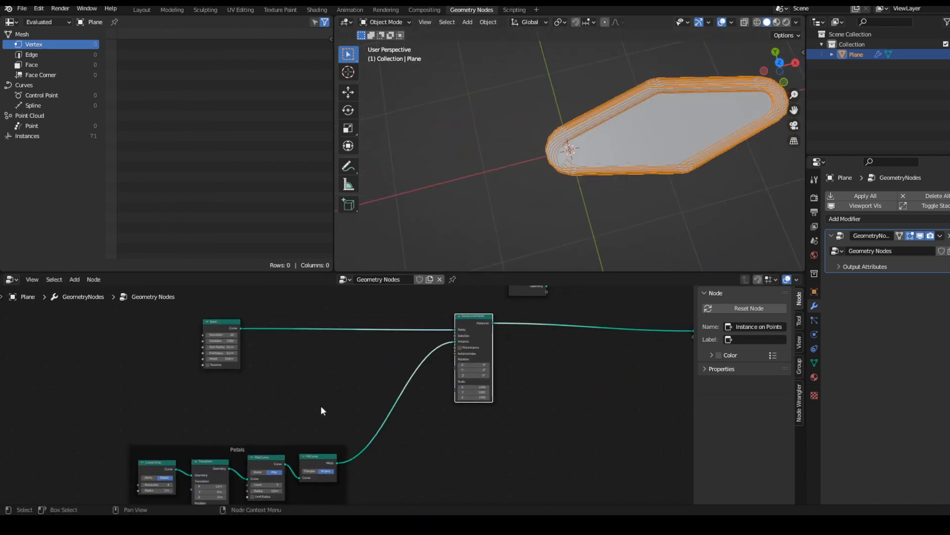
middle_drag(680, 177, 681, 133)
middle_drag(324, 352, 374, 365)
key(shift+a)
text(po)
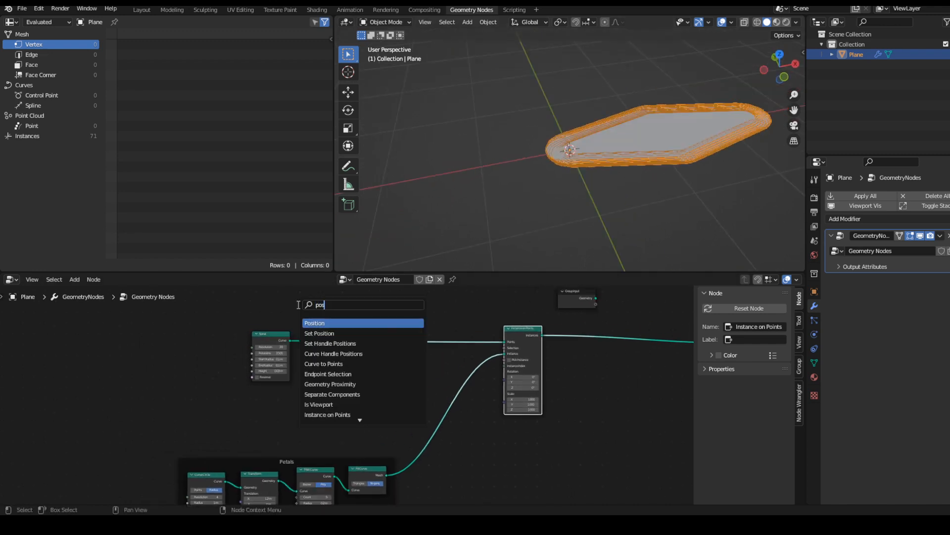
text(s)
key(Return)
click(250, 415)
Add an Align Euler to Vector node beside the Position node without inserting it into an existing link
key(shift+a)
click(345, 304)
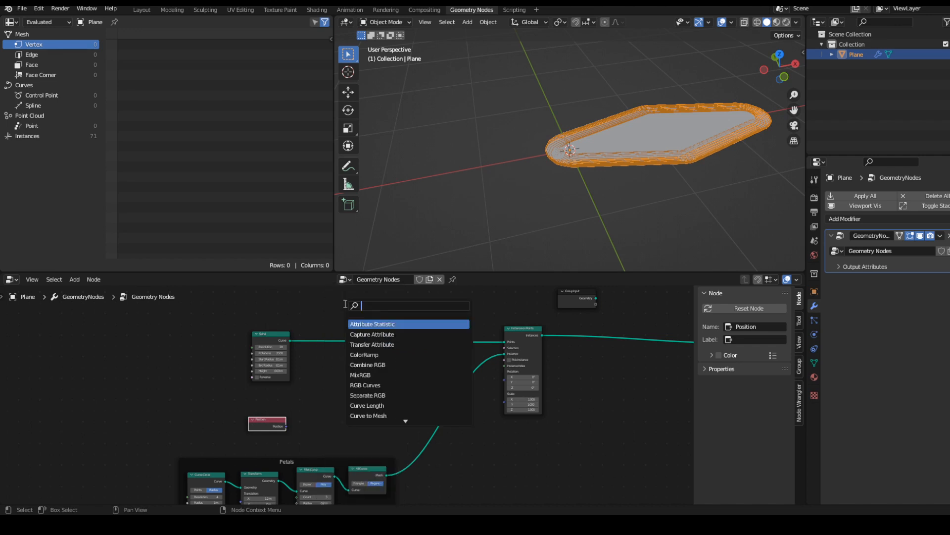
text(all)
key(Return)
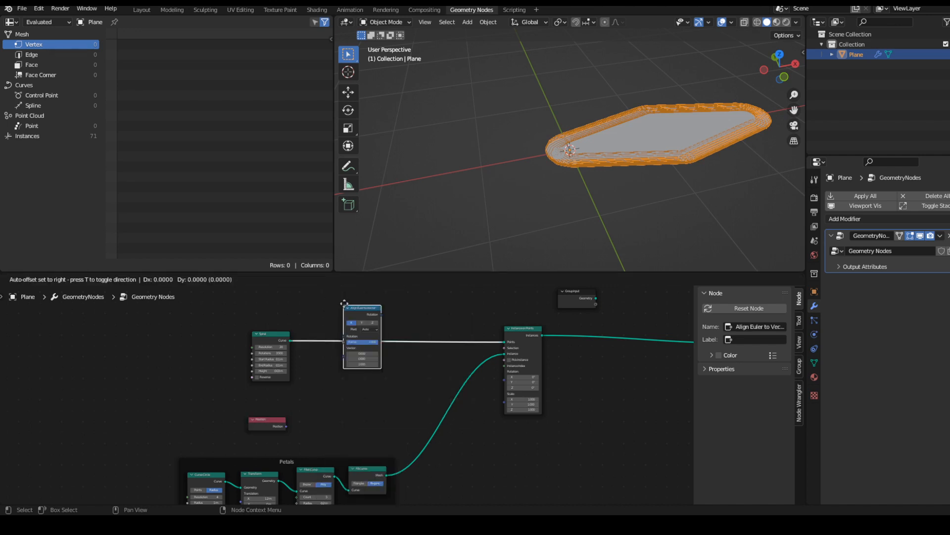
click(354, 389)
Connect the Position output to both the Rotation and Vector inputs of Align Euler to Vector
scroll(282, 442, up, 3)
drag(292, 411, 335, 353)
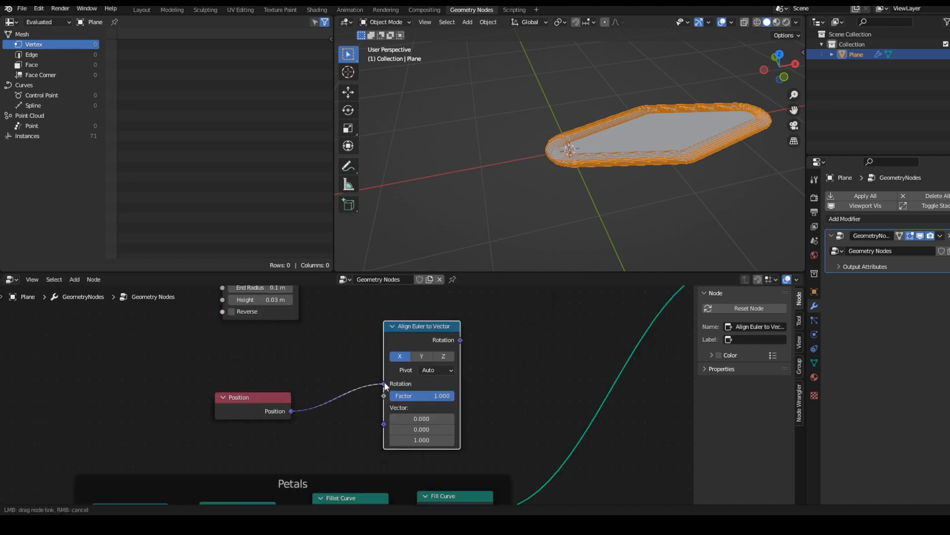
drag(291, 411, 380, 419)
scroll(481, 374, down, 4)
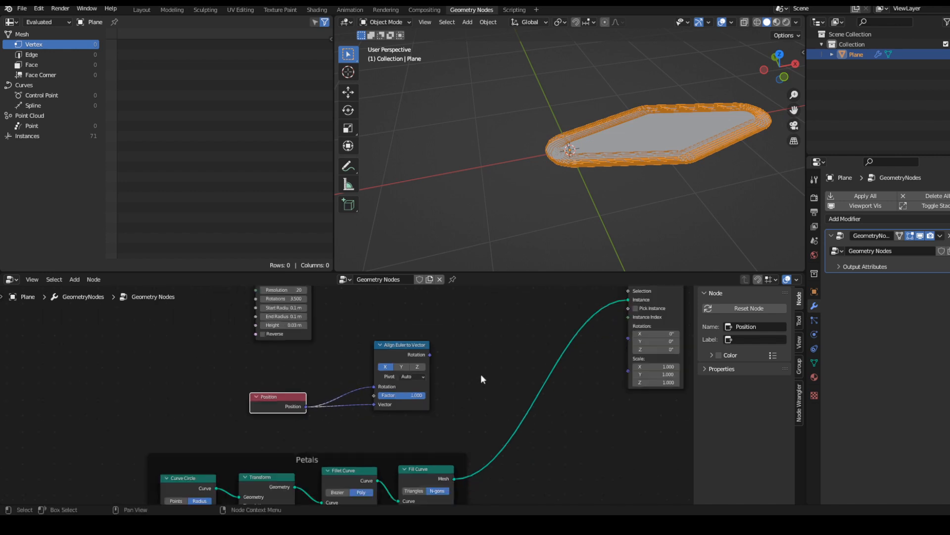
Feed the Align Euler to Vector rotation into Instance on Points' Rotation input and set its pivot to Z
middle_drag(455, 365, 437, 385)
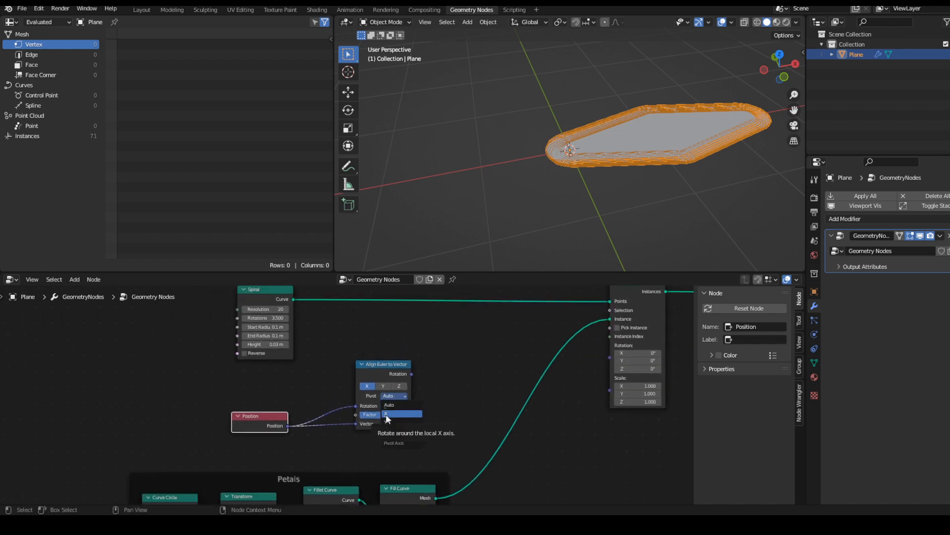
click(385, 414)
drag(412, 374, 602, 355)
click(395, 396)
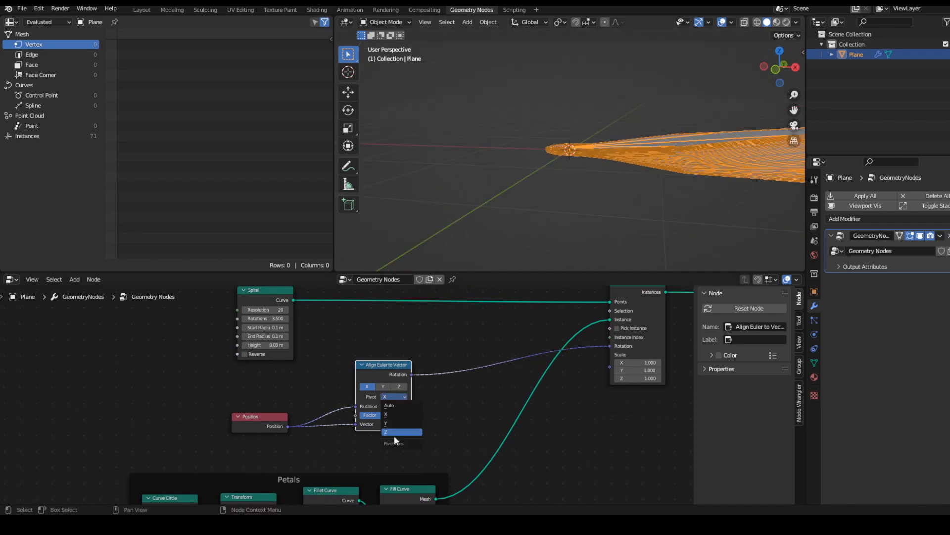
click(395, 432)
middle_drag(561, 232, 547, 147)
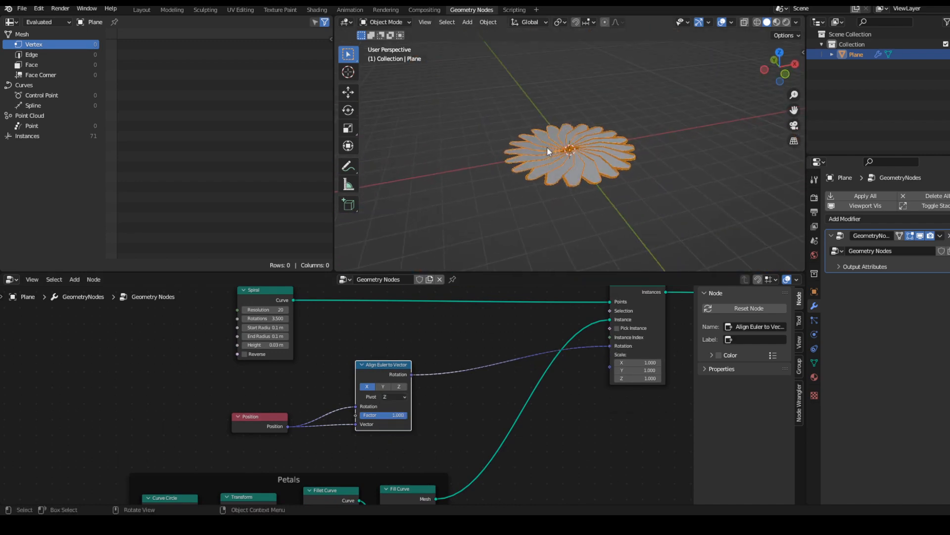
Move the Spiral node higher to free up space between it and Instance on Points
scroll(485, 386, down, 3)
middle_drag(503, 448, 442, 455)
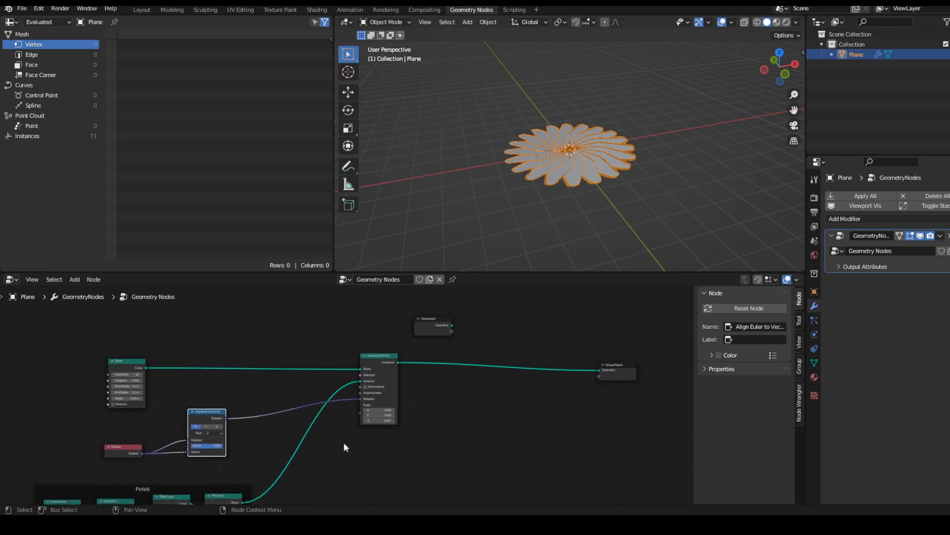
middle_drag(228, 367, 299, 375)
drag(190, 370, 201, 327)
scroll(558, 204, up, 5)
middle_drag(255, 379, 289, 392)
middle_drag(614, 220, 628, 200)
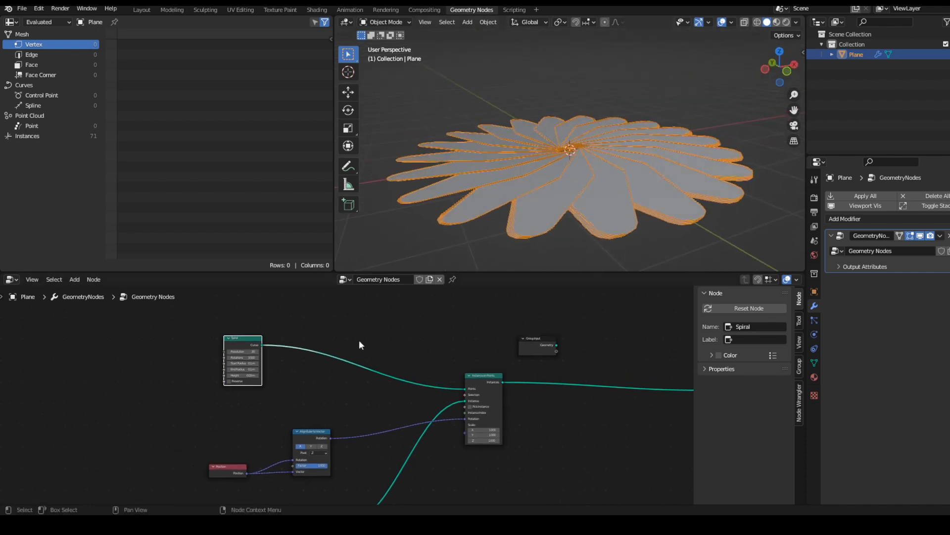
Insert a Delete Geometry node on the link between Spiral and Instance on Points
middle_drag(339, 342, 376, 355)
key(shift+a)
click(334, 299)
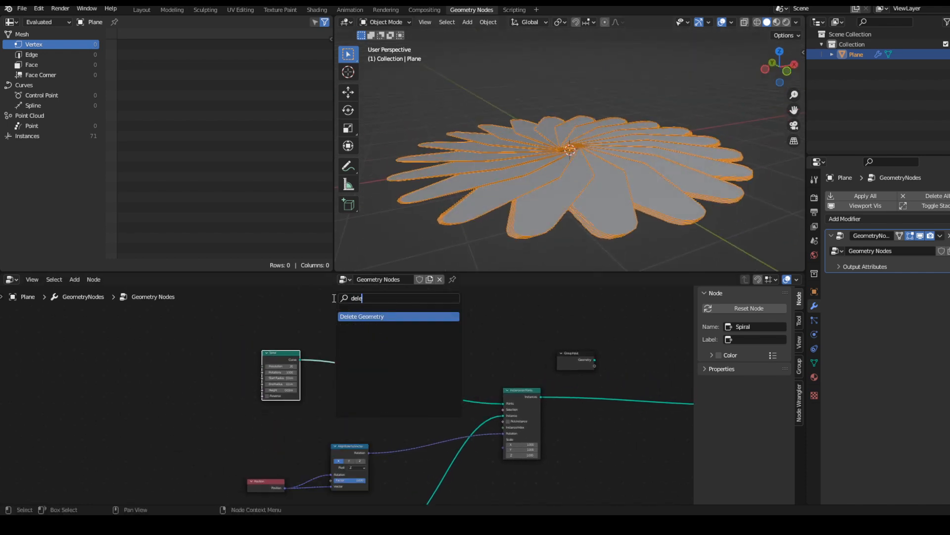
text(dele)
key(Return)
click(327, 390)
scroll(327, 390, up, 1)
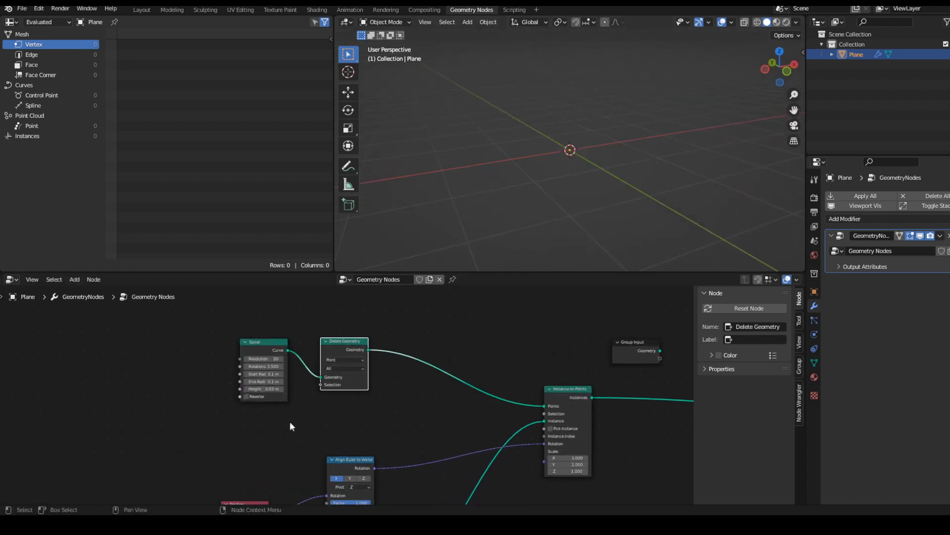
Add a Math node below the Spiral, set it to Ping-Pong, and connect its value to Delete Geometry's Selection
middle_drag(291, 426, 310, 416)
key(shift+a)
click(222, 308)
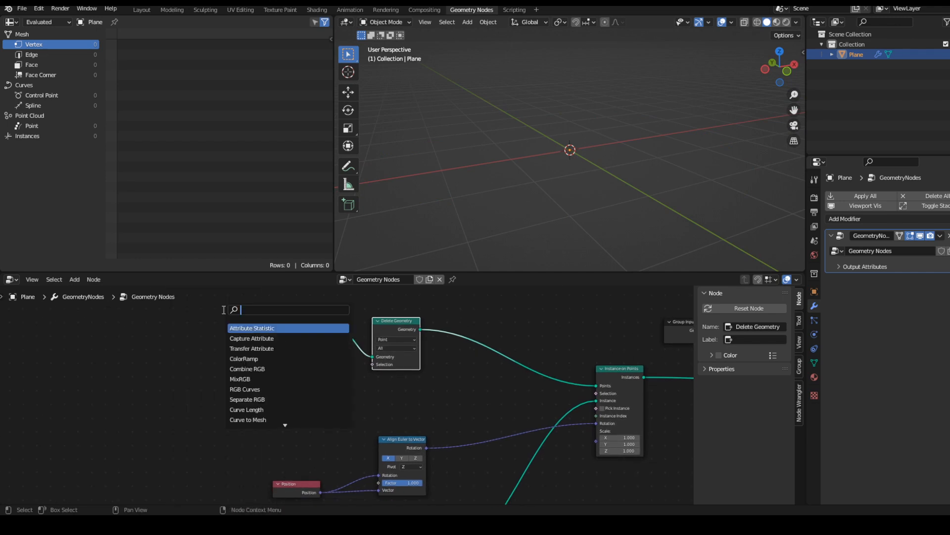
text(ma)
key(Return)
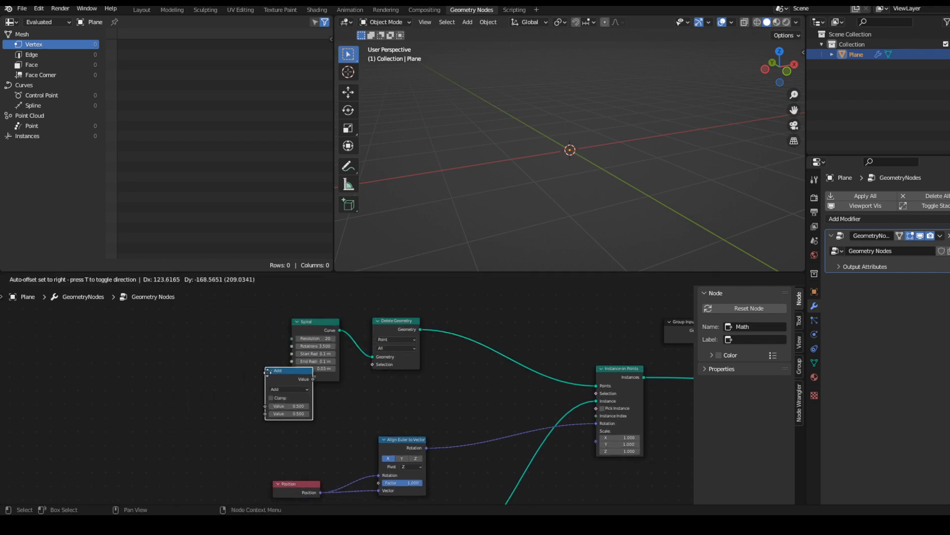
click(301, 391)
click(326, 410)
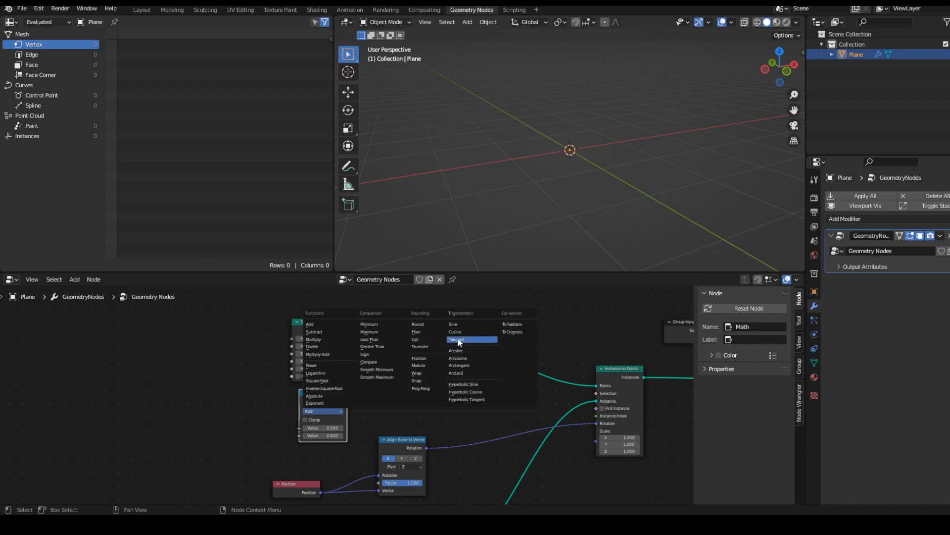
click(420, 388)
drag(347, 401, 374, 363)
drag(326, 393, 305, 396)
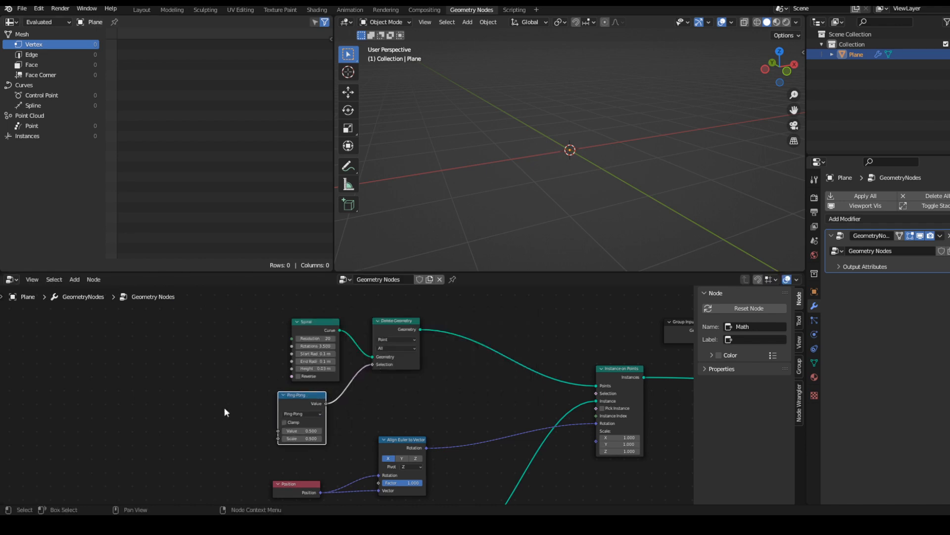
Add an Index node and connect it to the Ping-Pong node's Value input
middle_drag(224, 408, 261, 402)
key(shift+a)
click(193, 345)
text(index)
key(Return)
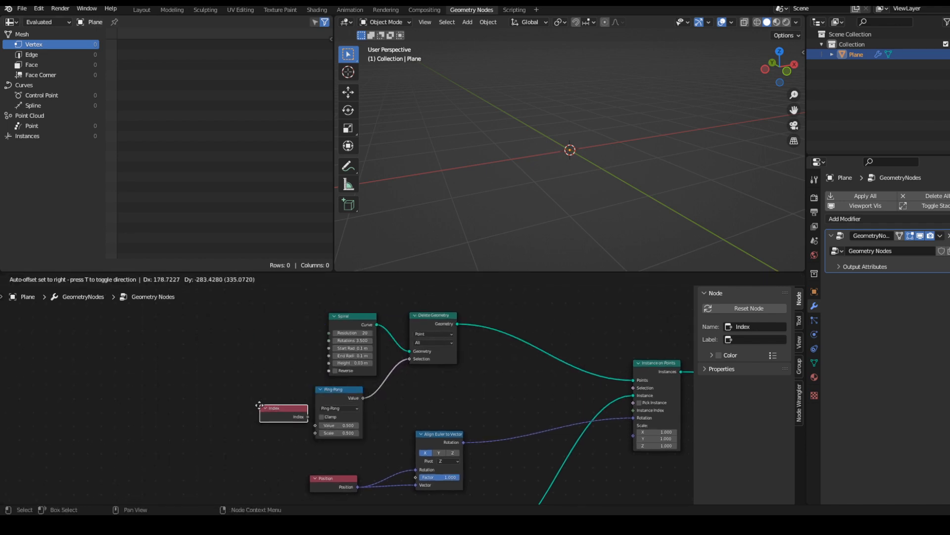
click(281, 422)
drag(314, 424, 316, 425)
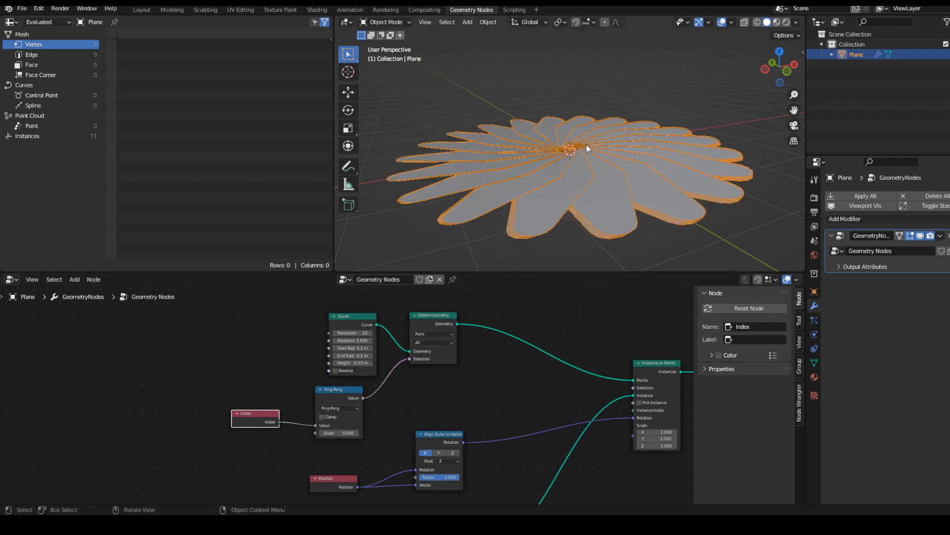
scroll(430, 414, up, 2)
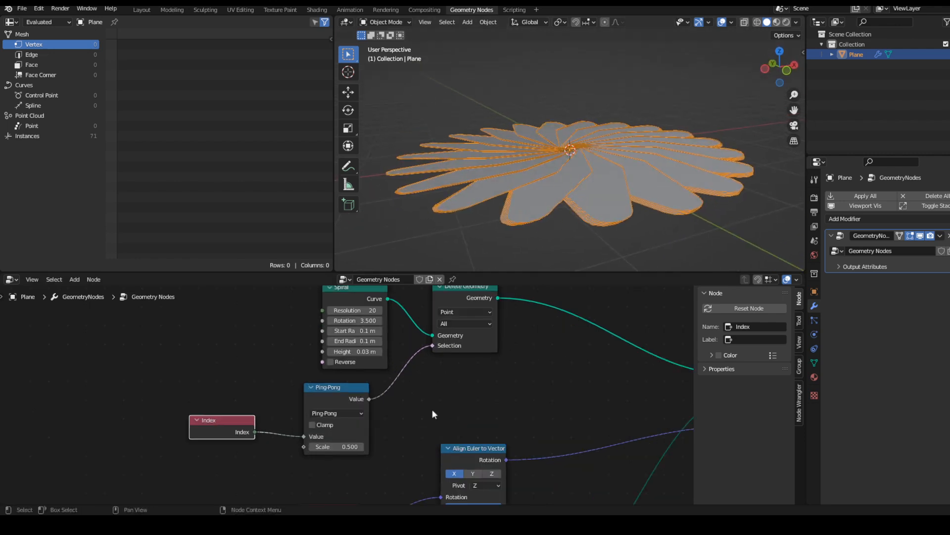
Set the Ping-Pong node's Scale to 0.05 and check the flower's petals from several angles
scroll(432, 409, down, 2)
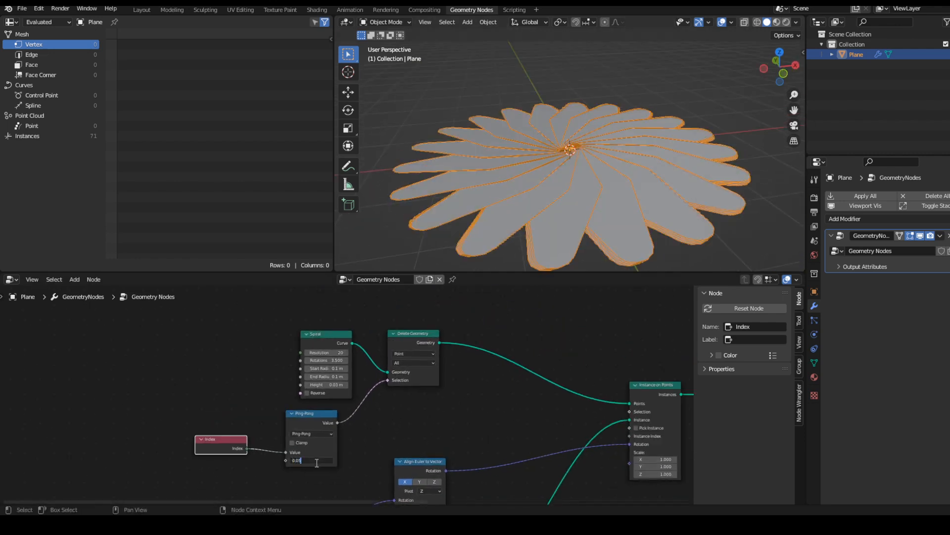
middle_drag(681, 98, 663, 126)
scroll(465, 391, down, 4)
middle_drag(464, 395, 409, 389)
mouse_move(588, 207)
middle_down()
mouse_move(589, 233)
mouse_move(588, 204)
middle_up()
scroll(563, 430, down, 2)
middle_drag(563, 430, 429, 436)
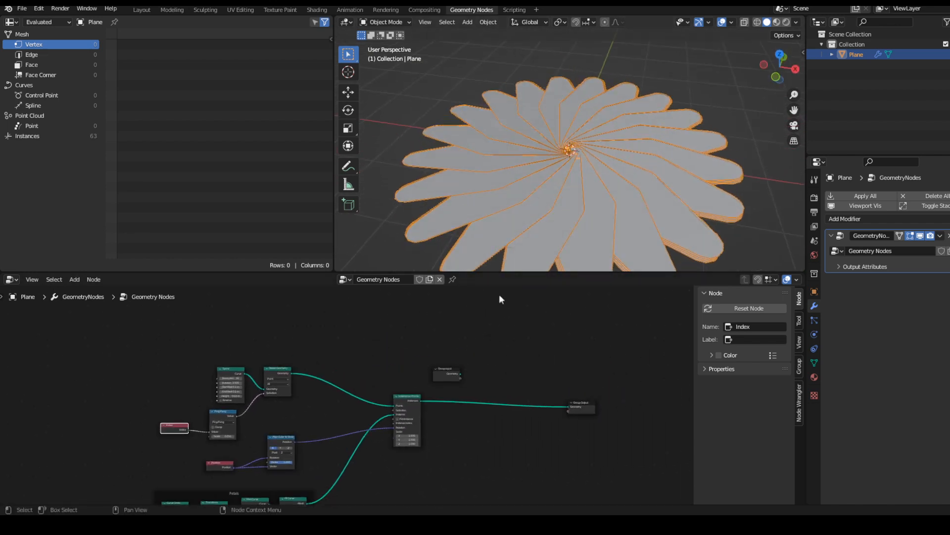
middle_drag(553, 204, 525, 178)
scroll(461, 445, up, 3)
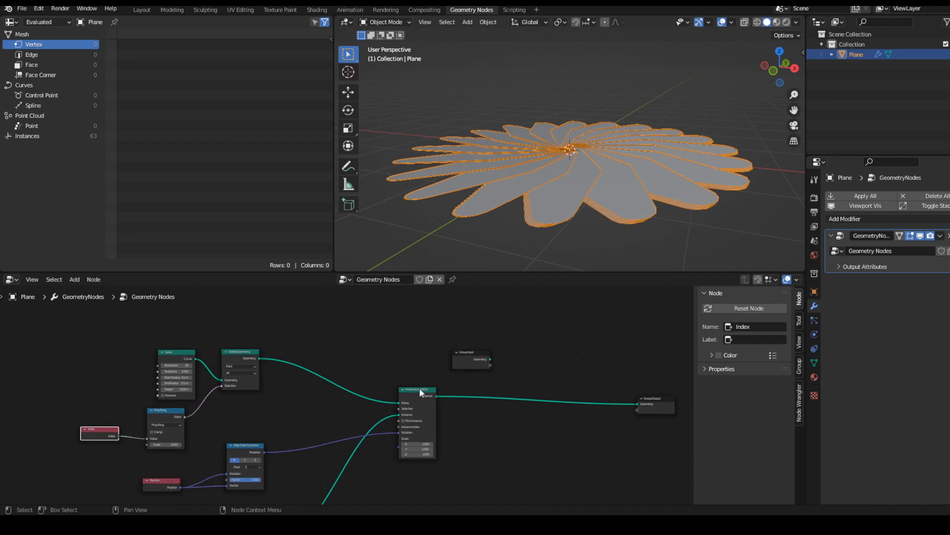
Insert a Rotate Instances node between Instance on Points and Group Output
key(shift+a)
click(447, 305)
text(ro)
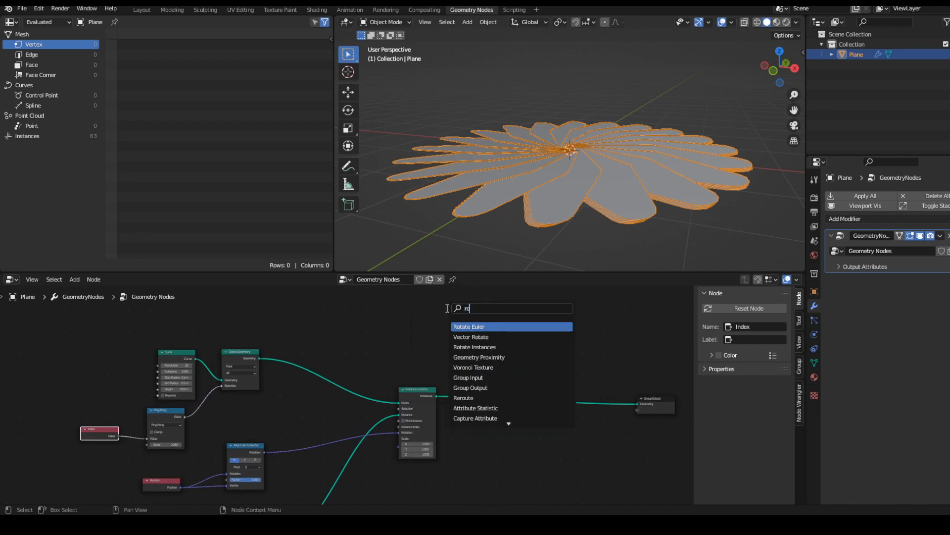
text(t)
key(Down)
key(Down)
key(Return)
click(460, 386)
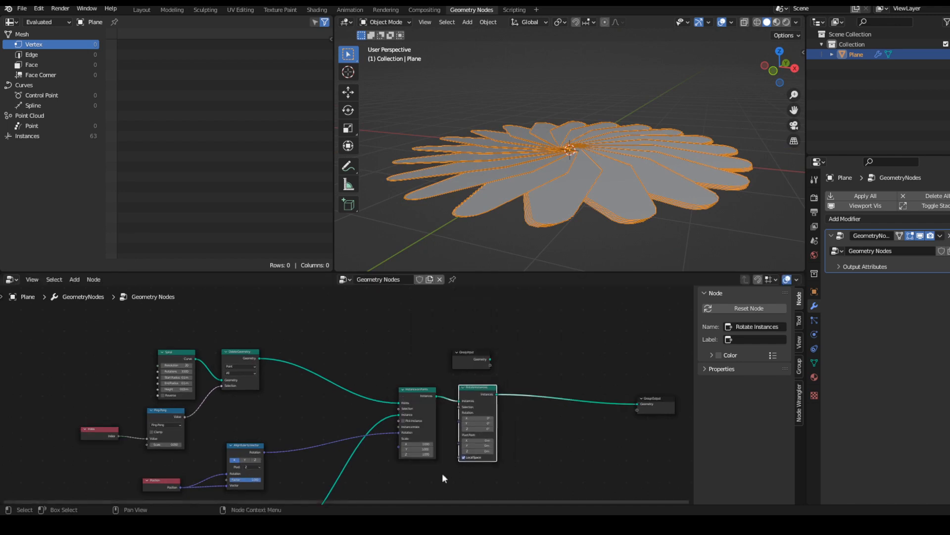
Set the Rotate Instances rotation to about -16.8° on Y and -90° on Z
scroll(441, 473, up, 3)
mouse_move(469, 381)
mouse_down()
mouse_move(438, 381)
mouse_move(463, 383)
mouse_up()
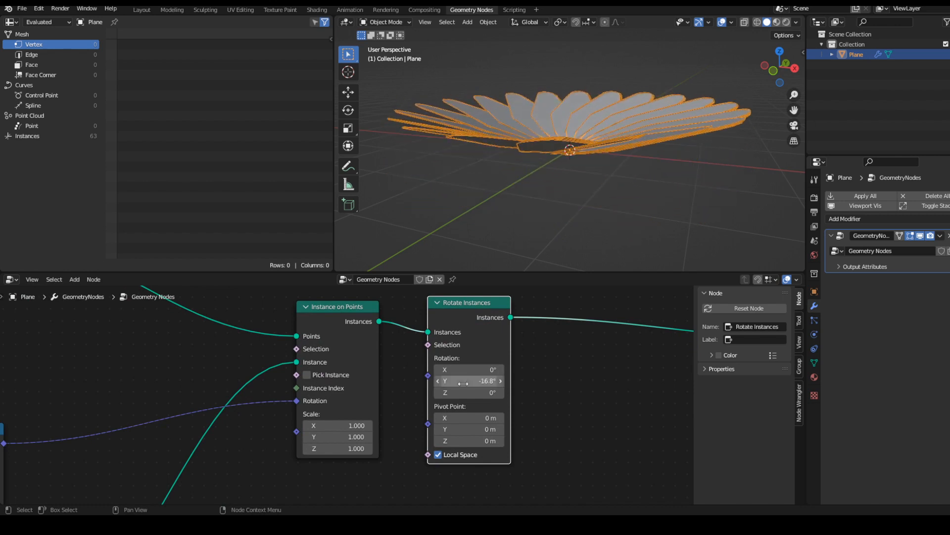
text(-90)
key(Return)
middle_drag(491, 193, 523, 226)
scroll(550, 396, up, 1)
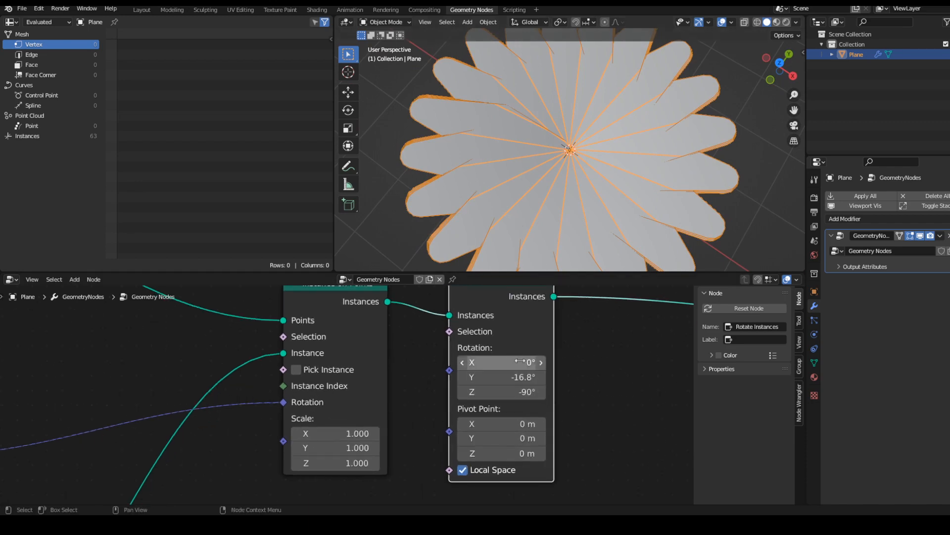
Try other X and Z rotations on Rotate Instances, such as Z -164°, and return Z to -90°
mouse_move(500, 362)
mouse_down()
mouse_move(445, 362)
mouse_move(510, 362)
mouse_up()
key(ctrl+z)
middle_drag(535, 212, 557, 149)
scroll(510, 391, up, 1)
mouse_move(515, 392)
mouse_down()
mouse_move(488, 391)
mouse_move(510, 391)
mouse_up()
middle_drag(643, 201, 626, 56)
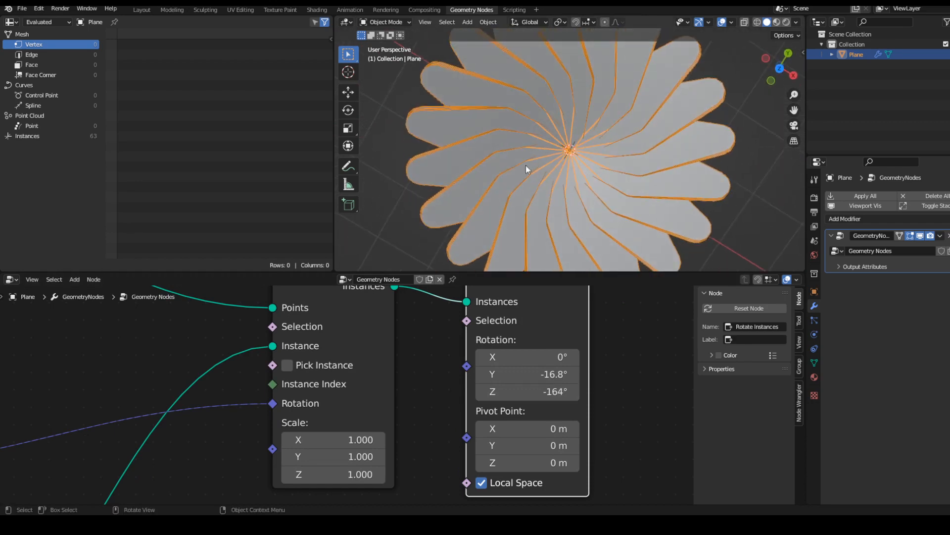
drag(527, 392, 571, 392)
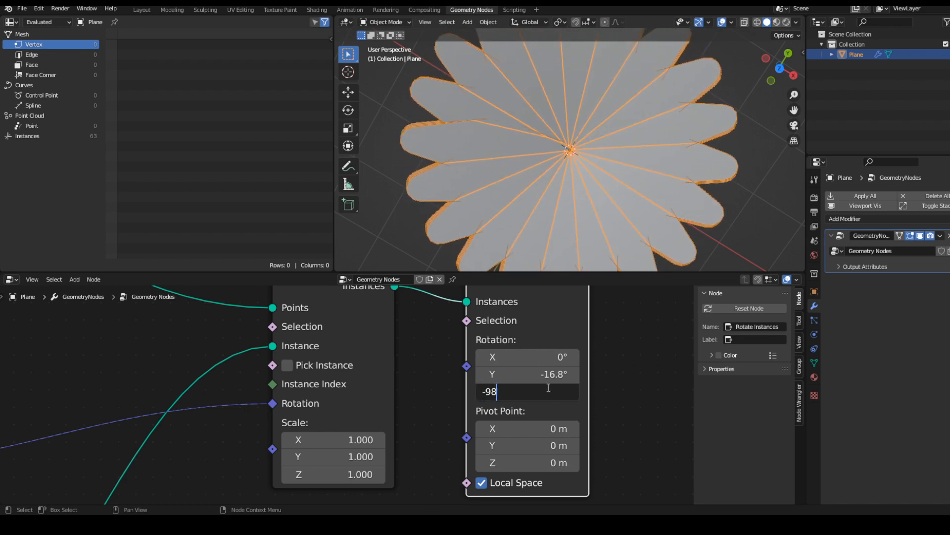
key(Return)
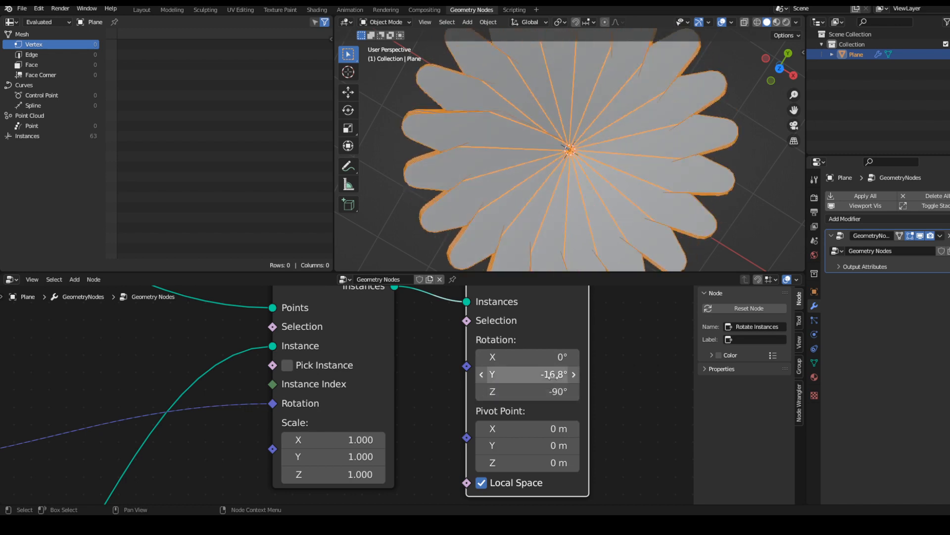
Tilt the petals further by setting the Rotate Instances Y rotation to about -32.6°
mouse_move(544, 375)
mouse_down()
mouse_move(528, 374)
mouse_move(544, 374)
mouse_up()
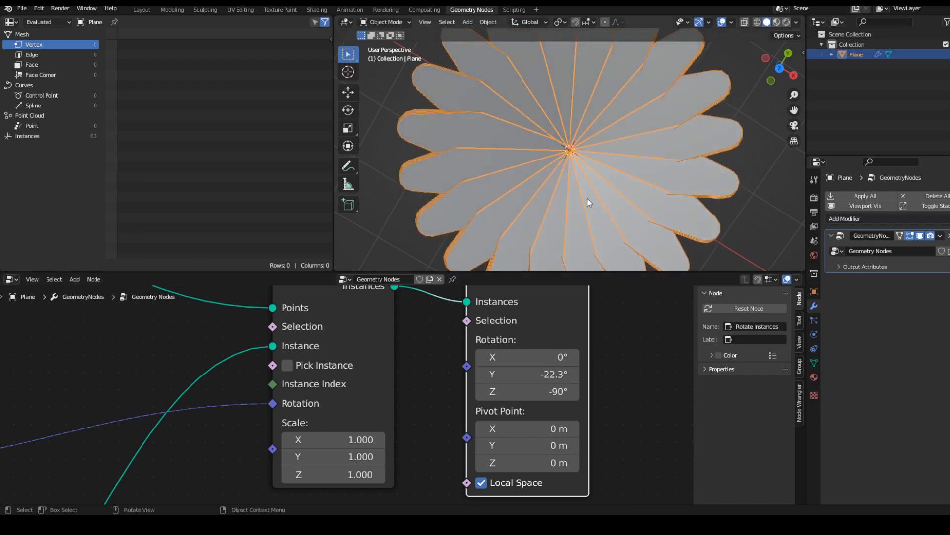
middle_drag(587, 198, 592, 94)
drag(545, 374, 557, 375)
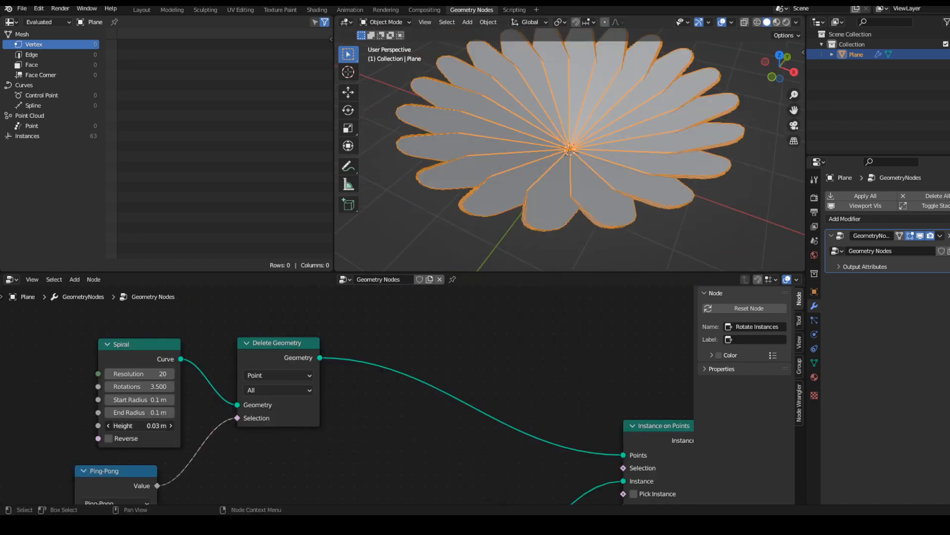
Raise the Spiral node's Height to 0.5 m
drag(148, 425, 154, 426)
middle_drag(515, 144, 545, 171)
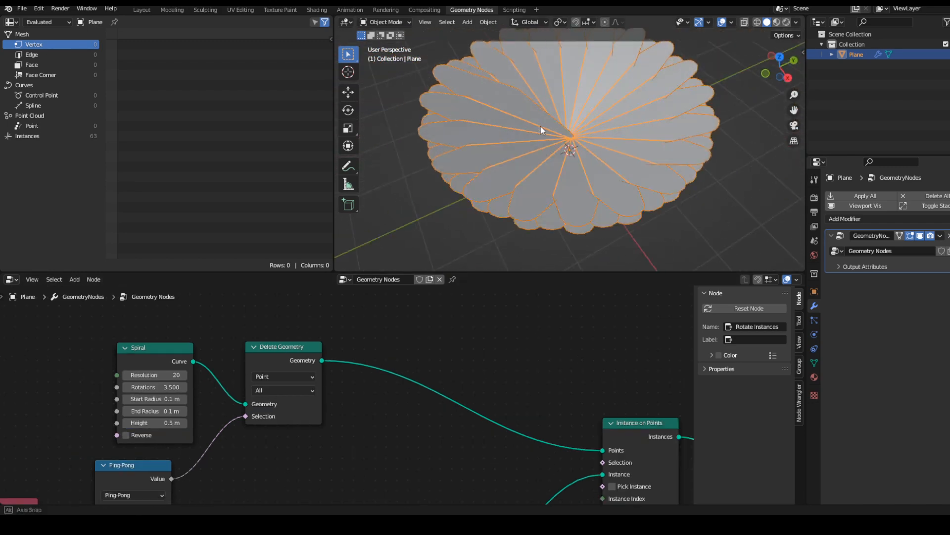
Duplicate the Rotate Instances node, insert the copy before Group Output, and set its rotation to 0° on all axes
scroll(352, 456, down, 2)
middle_drag(352, 456, 356, 386)
scroll(356, 396, down, 4)
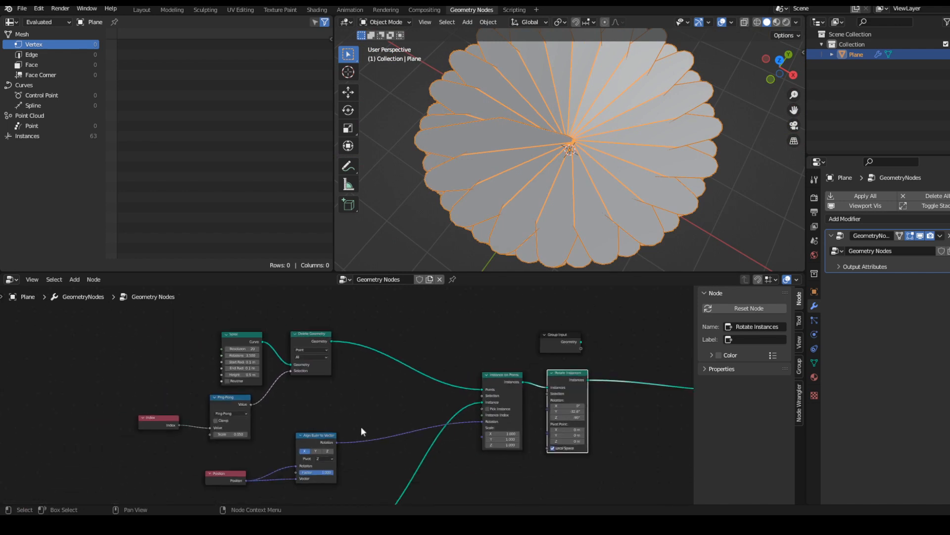
middle_drag(361, 428, 213, 430)
scroll(453, 446, up, 3)
key(shift+d)
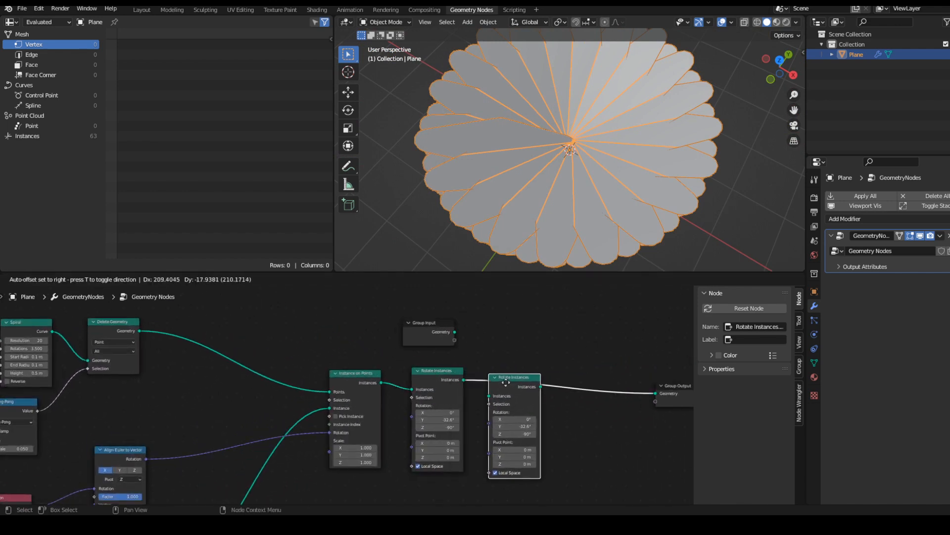
click(509, 376)
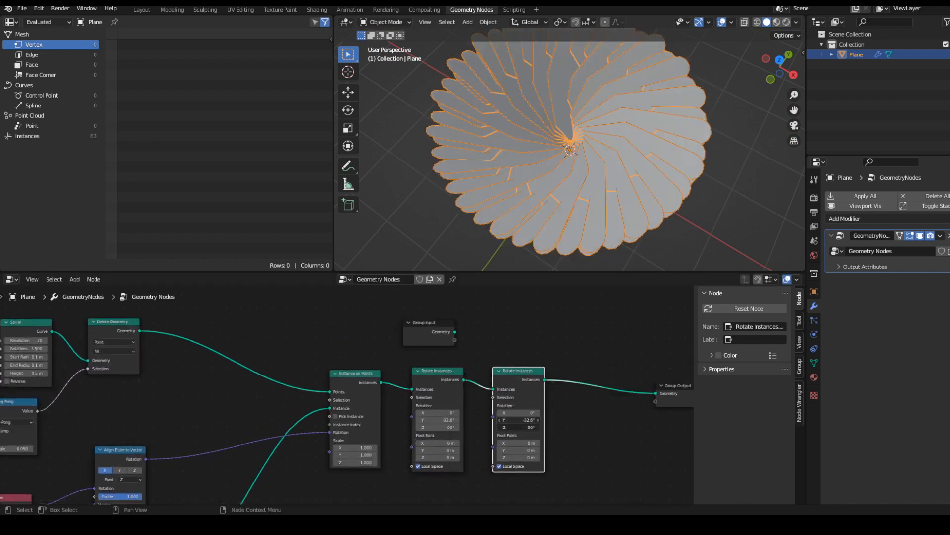
key(Return)
Add a Random Value node set to Vector and connect its Value to the second Rotate Instances node's Rotation
middle_drag(494, 417, 506, 362)
key(shift+a)
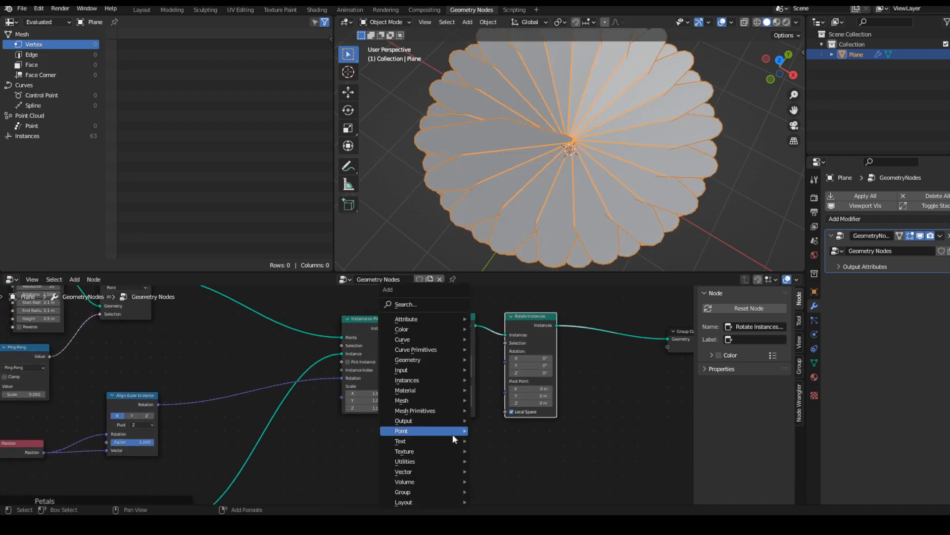
click(416, 304)
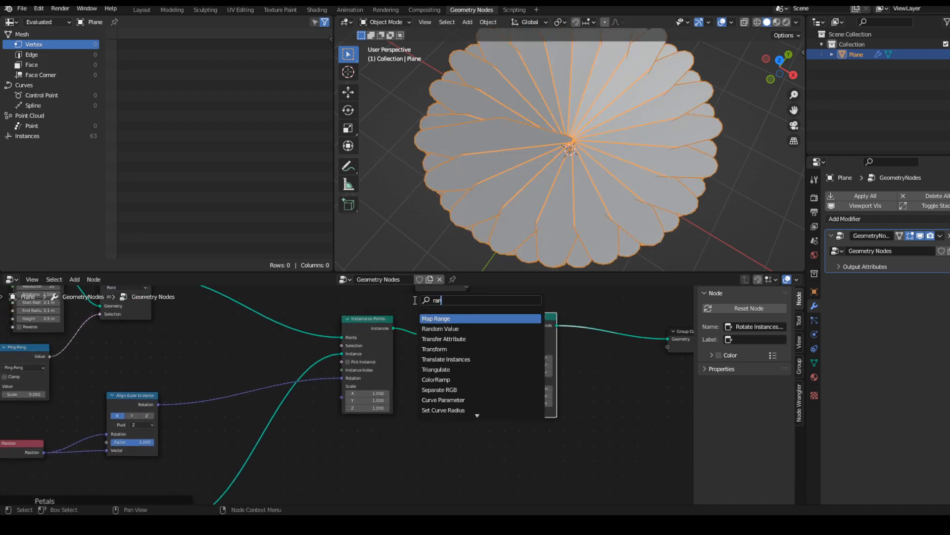
key(Return)
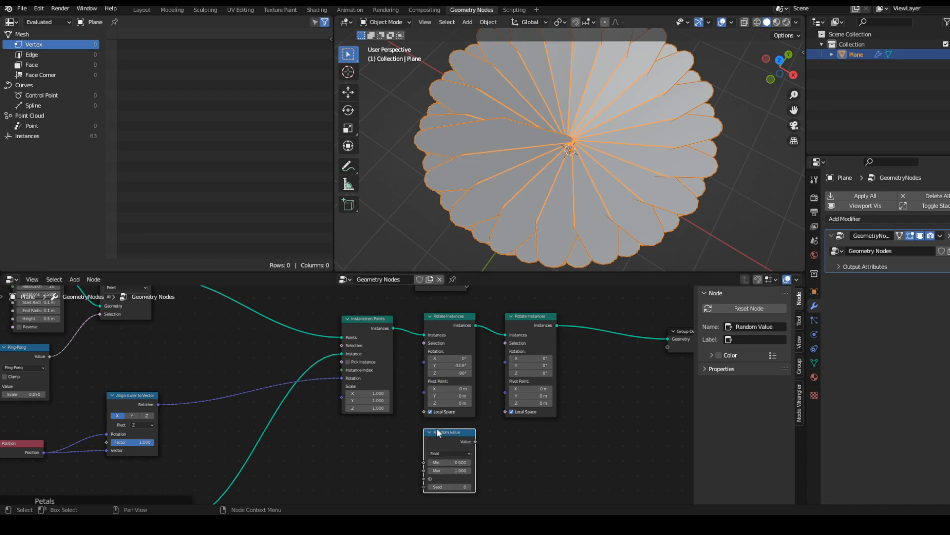
click(437, 478)
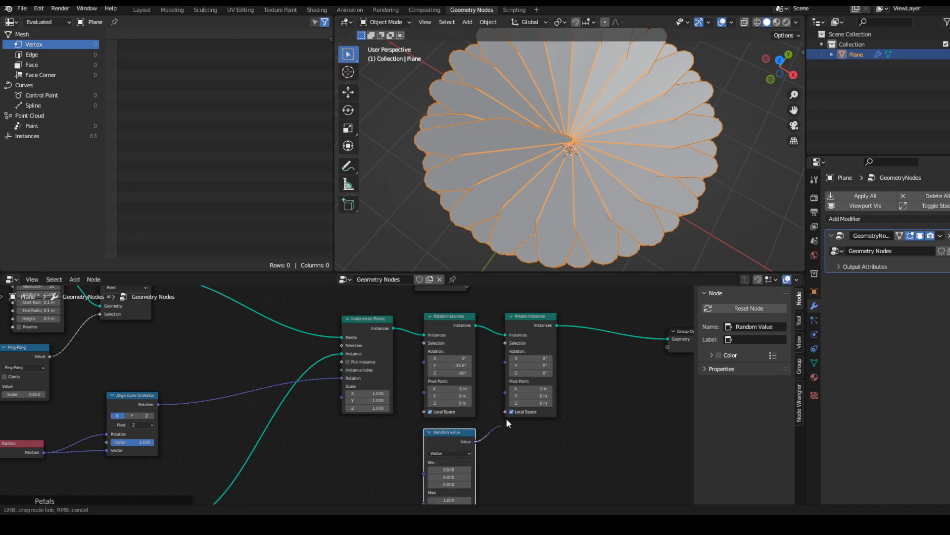
drag(506, 417, 504, 363)
Set the Random Value node's Max vector to 0, 0.2, 0 so the petals vary only in their Y rotation
middle_drag(568, 165, 577, 110)
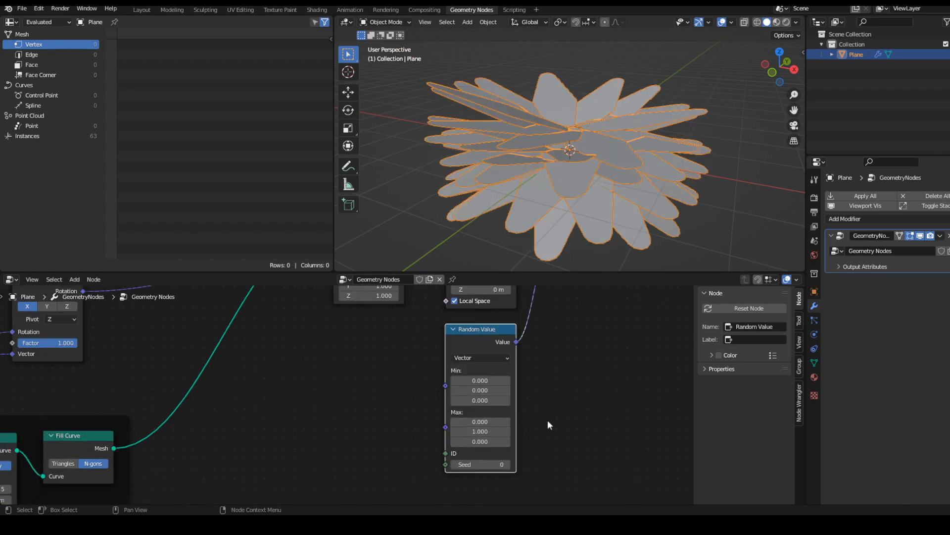
middle_drag(549, 425, 488, 442)
drag(419, 448, 396, 448)
middle_drag(530, 263, 589, 176)
scroll(544, 200, up, 2)
scroll(465, 403, up, 1)
double_click(445, 458)
text(0)
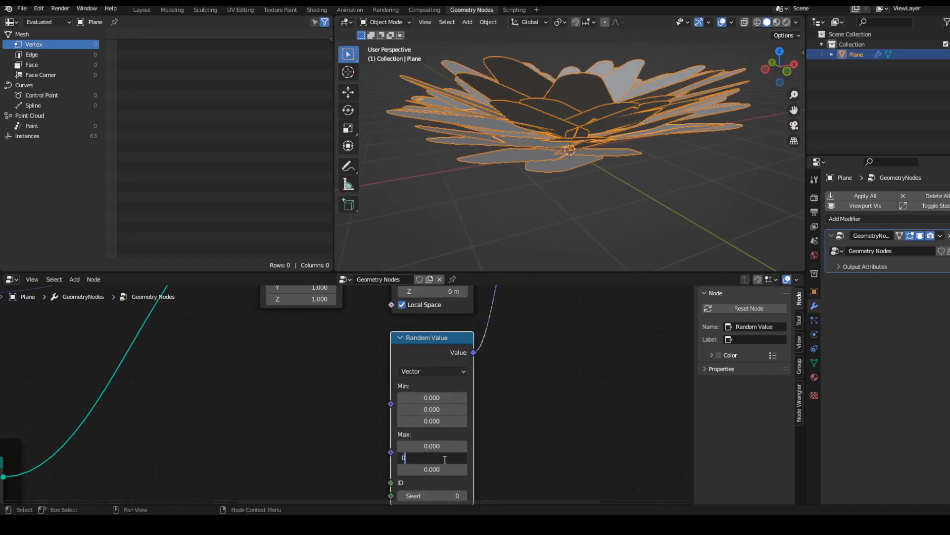
text(.2)
key(Return)
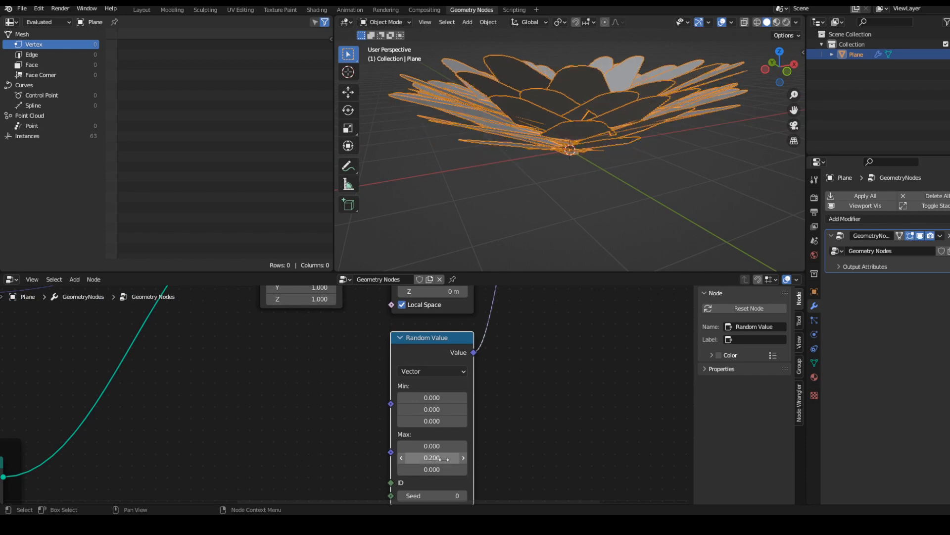
Inspect the randomly tilted petals from above and from the side, along with the node layout
middle_drag(619, 188, 581, 170)
scroll(582, 169, down, 3)
scroll(206, 426, down, 4)
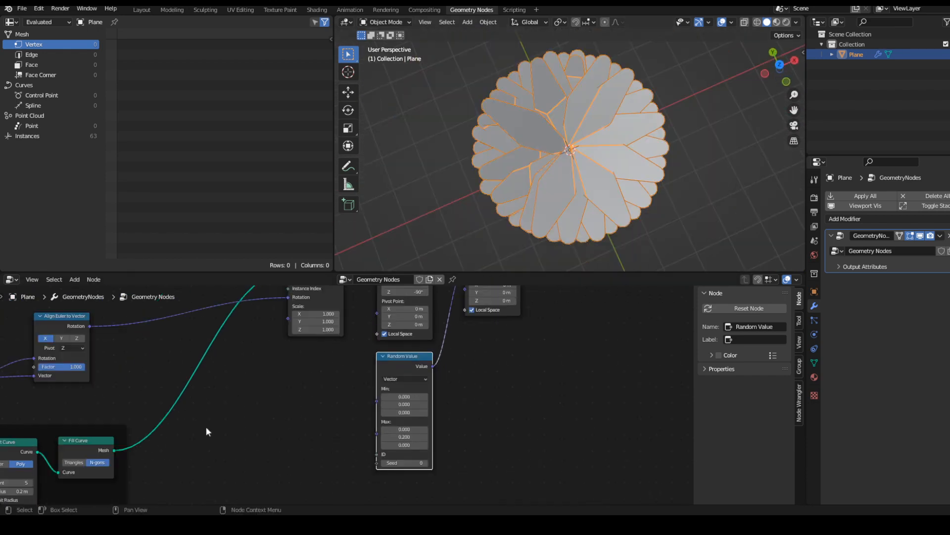
middle_drag(569, 217, 593, 167)
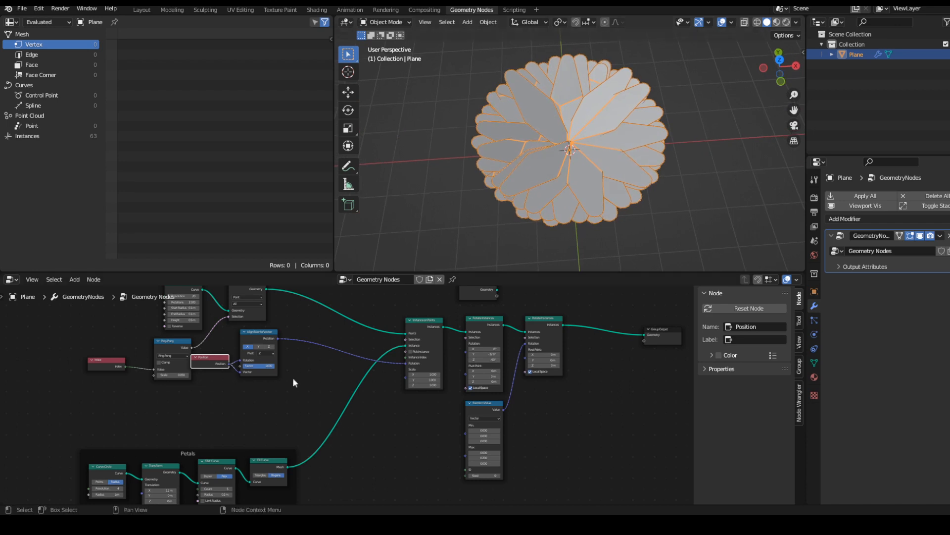
middle_drag(292, 384, 312, 390)
scroll(595, 131, up, 5)
scroll(639, 188, down, 5)
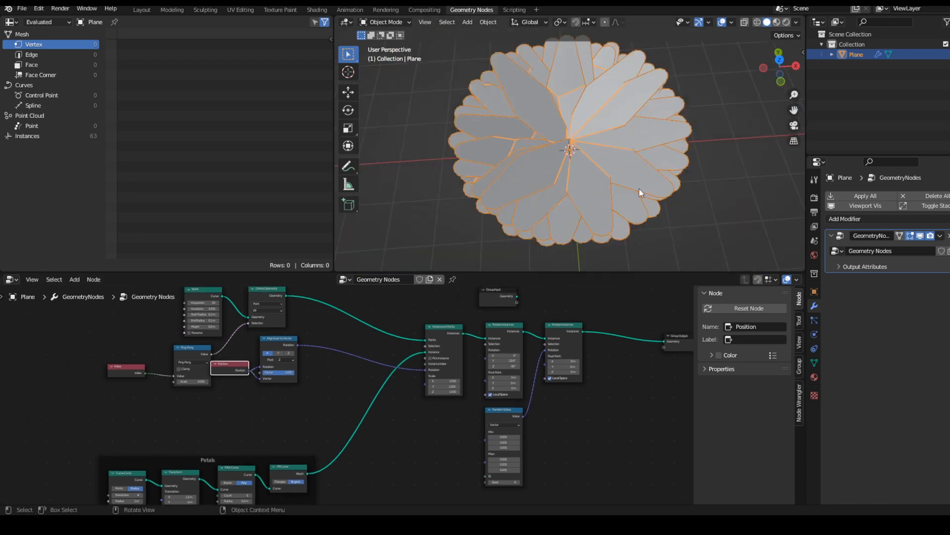
middle_drag(640, 188, 552, 115)
middle_drag(626, 194, 611, 110)
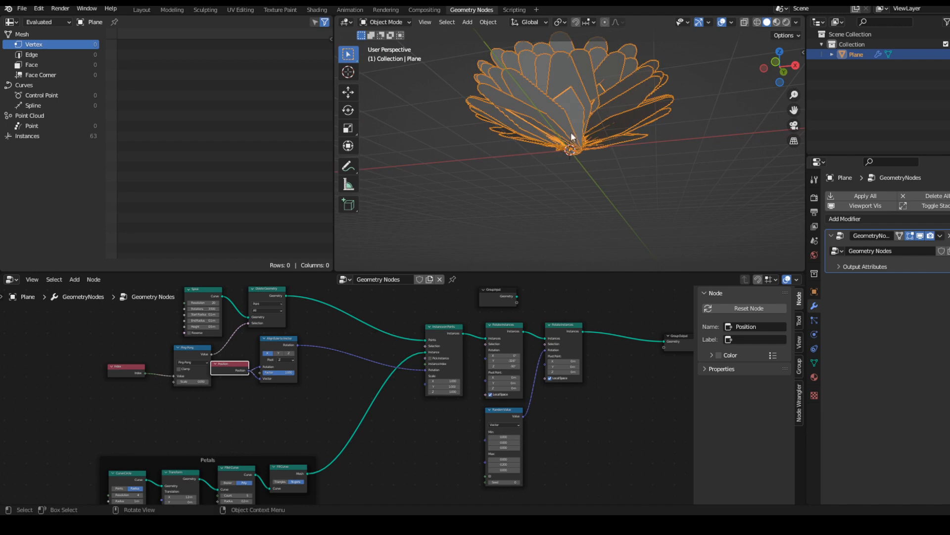
Add a Curve Parameter node and connect its Factor to the Scale of Instance on Points
middle_drag(280, 377, 355, 347)
key(shift+a)
click(287, 306)
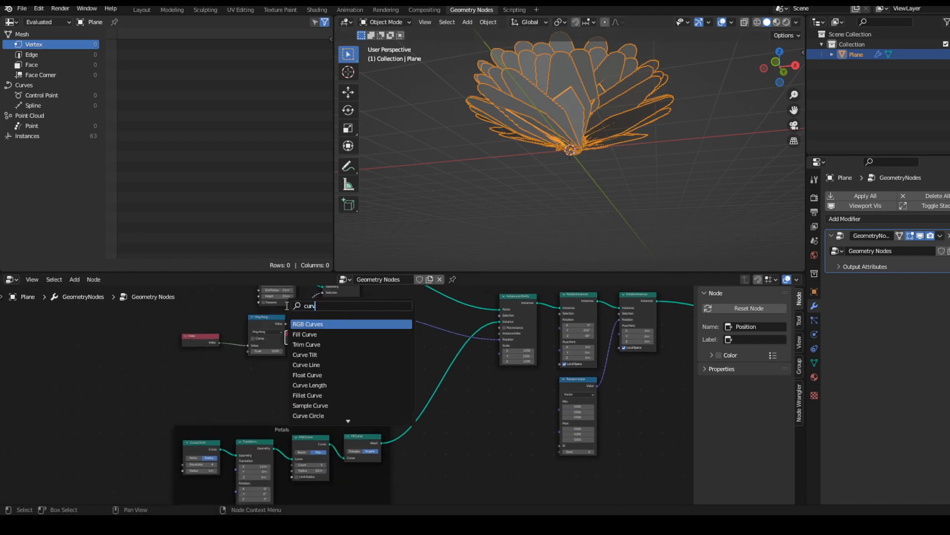
text(curve par)
key(Return)
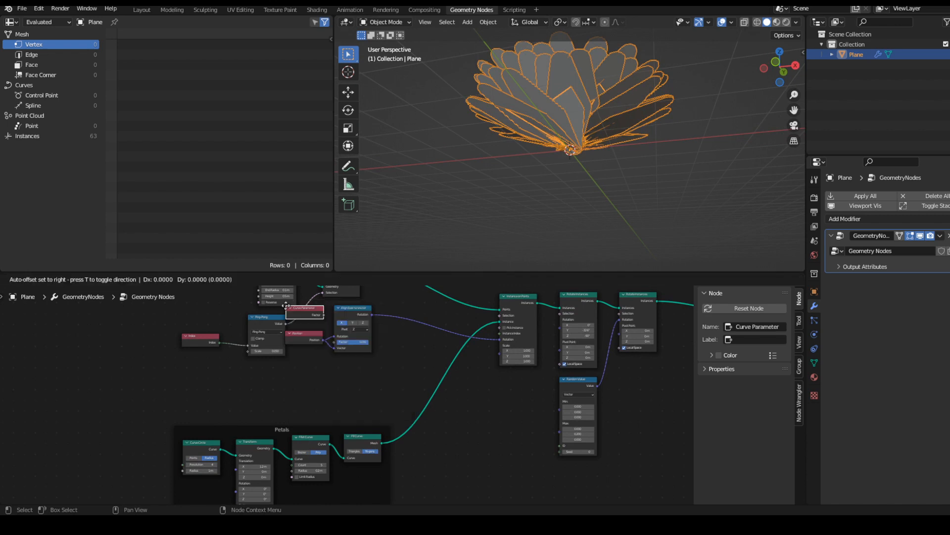
click(270, 384)
scroll(269, 384, up, 2)
drag(248, 382, 573, 334)
Insert a ColorRamp node between Curve Parameter and the Scale input of Instance on Points
mouse_move(589, 167)
middle_down()
mouse_move(587, 236)
mouse_move(601, 178)
mouse_move(589, 129)
mouse_move(558, 238)
mouse_move(562, 198)
mouse_move(587, 165)
middle_up()
scroll(585, 168, up, 5)
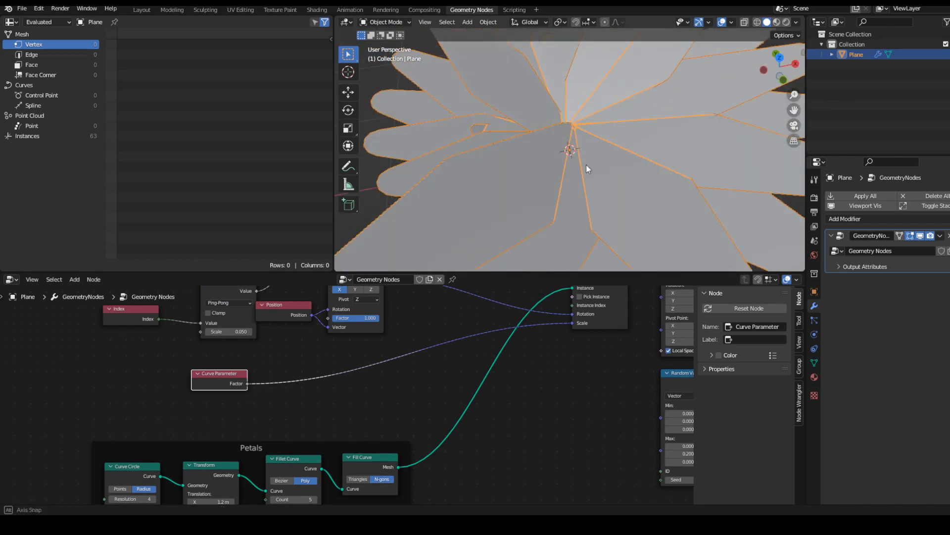
scroll(569, 203, down, 5)
middle_drag(568, 206, 572, 133)
middle_drag(359, 374, 365, 373)
key(shift+a)
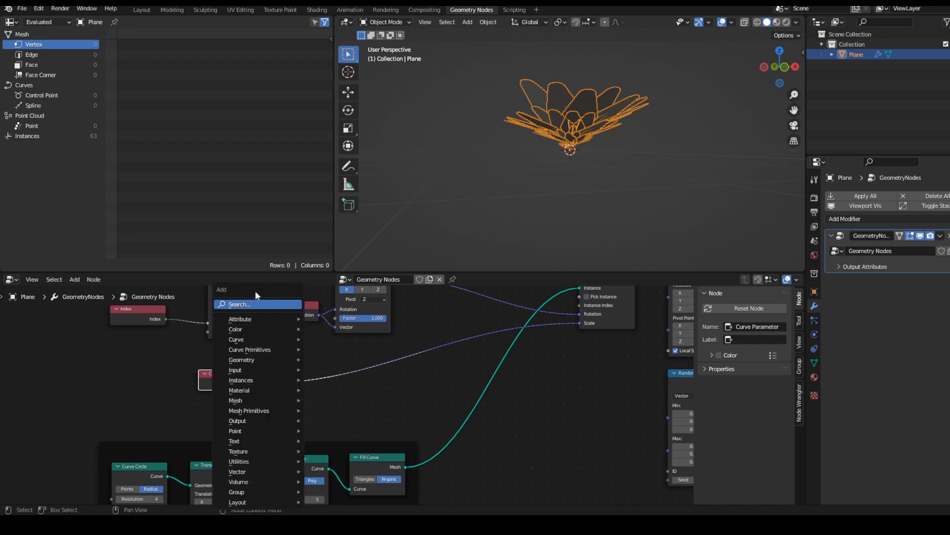
click(258, 304)
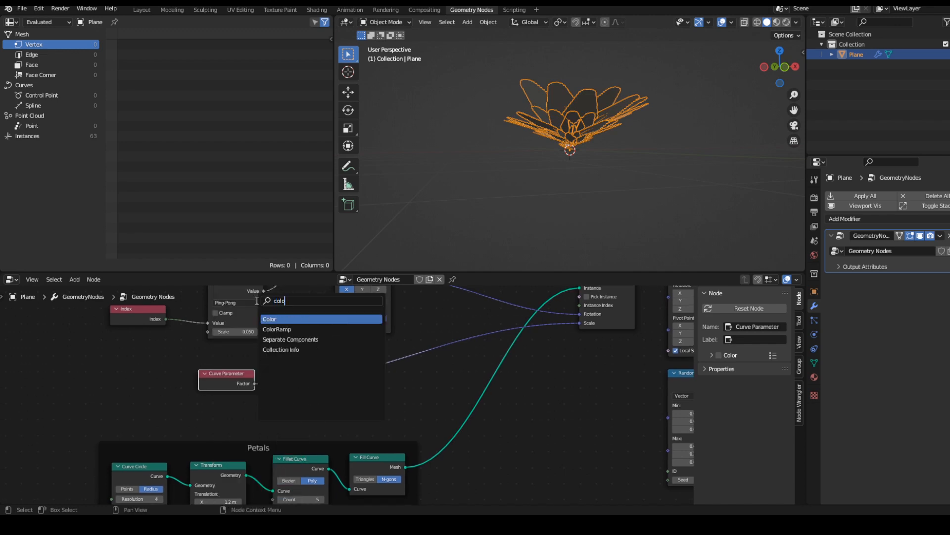
key(Down)
key(Return)
click(363, 332)
Shift the ColorRamp's white stop inward and make the end stop at position 1.0 black
scroll(478, 371, up, 2)
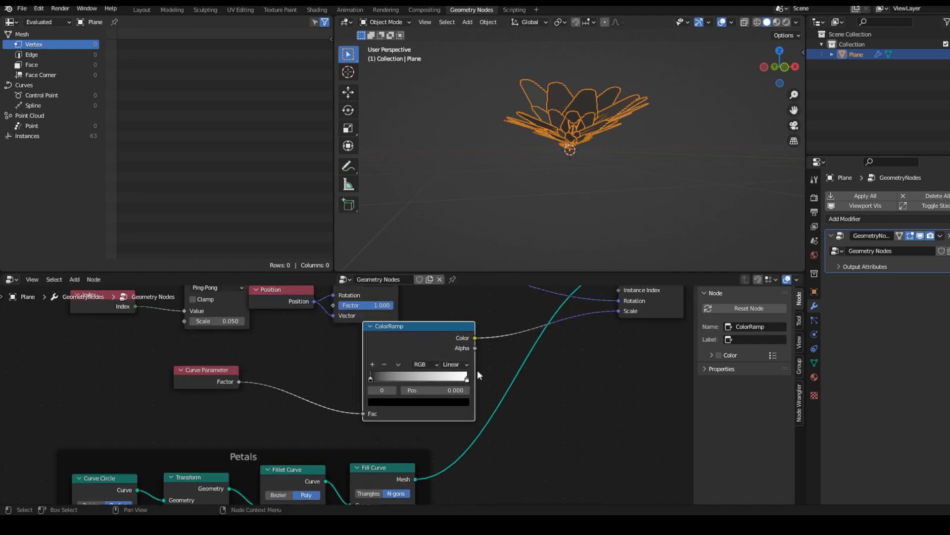
scroll(478, 371, up, 1)
middle_drag(478, 371, 422, 370)
drag(411, 378, 389, 377)
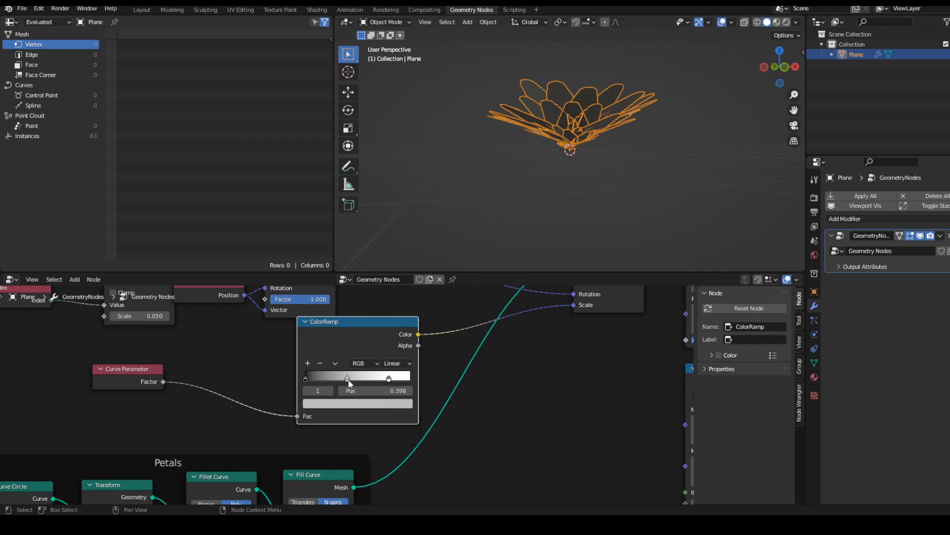
click(389, 406)
drag(404, 262, 403, 336)
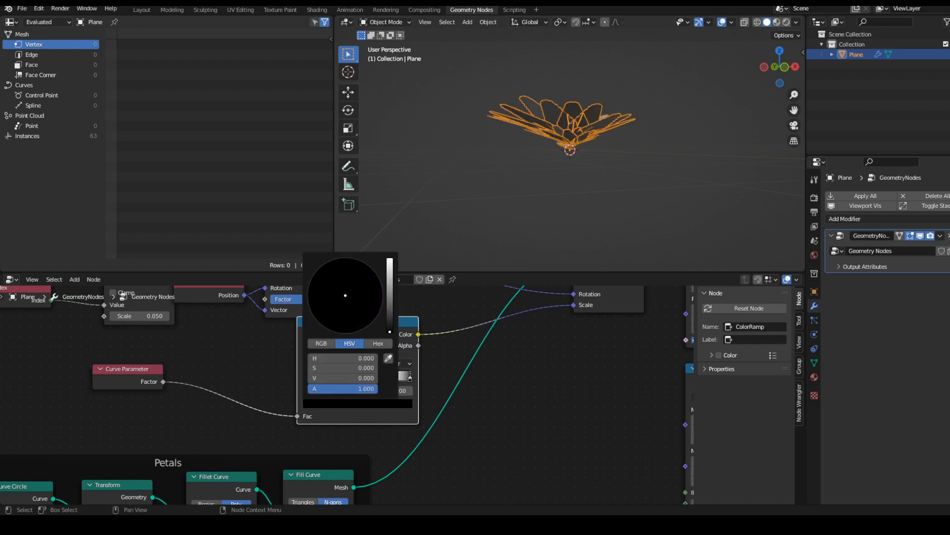
Add another white stop to the ColorRamp at position 0.248
middle_drag(546, 179, 545, 236)
scroll(554, 231, up, 4)
scroll(346, 391, up, 1)
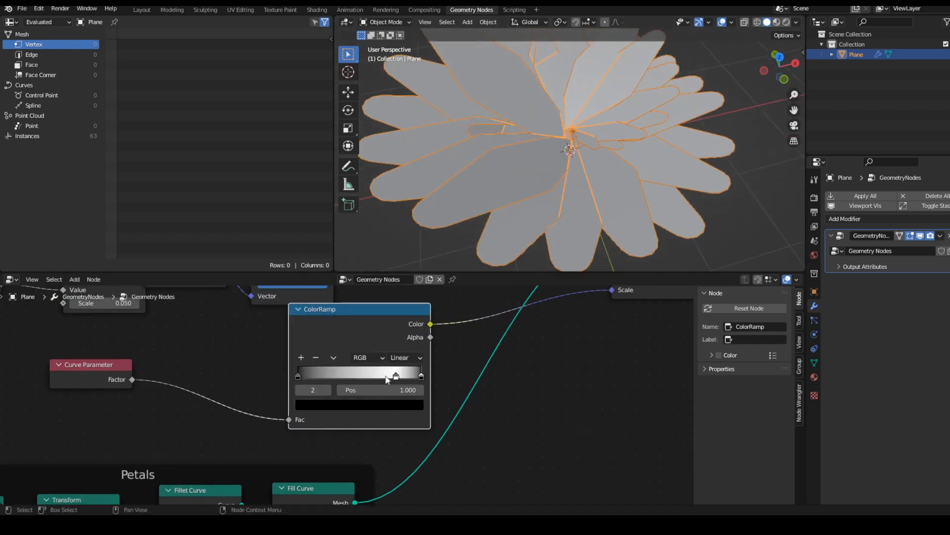
click(403, 357)
click(301, 358)
scroll(558, 218, down, 3)
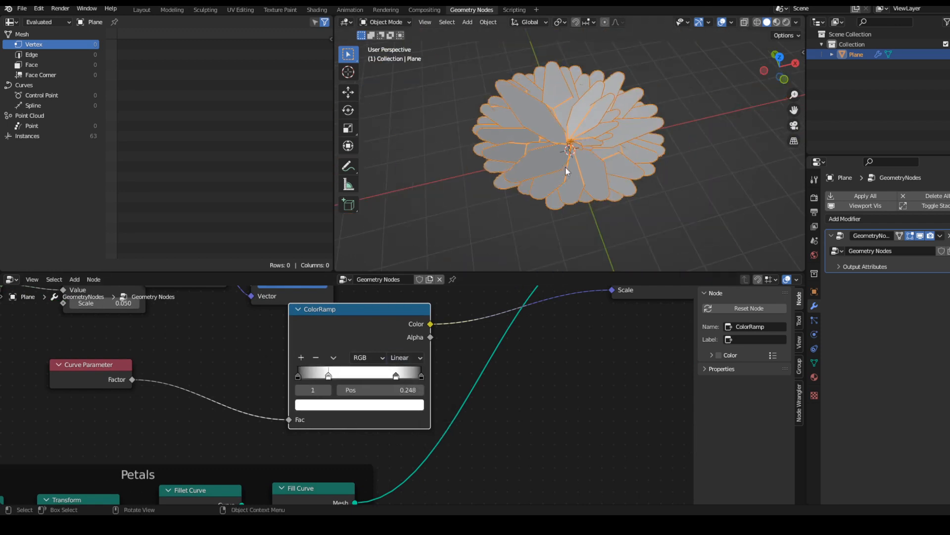
Move the ColorRamp's black end stops inward, the last to 0.891, and place the second white stop at 0.732
middle_drag(557, 217, 558, 164)
scroll(346, 395, up, 2)
drag(278, 367, 299, 365)
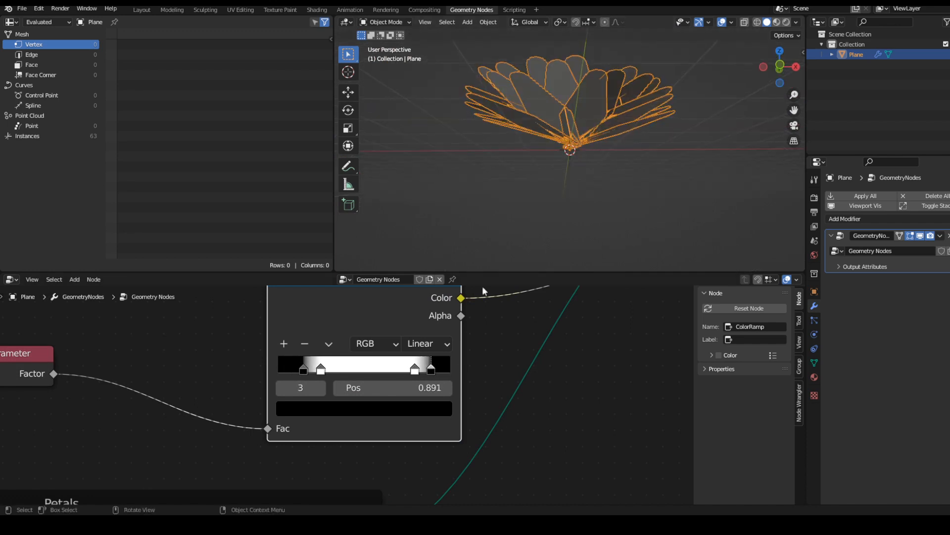
scroll(343, 396, up, 1)
click(304, 343)
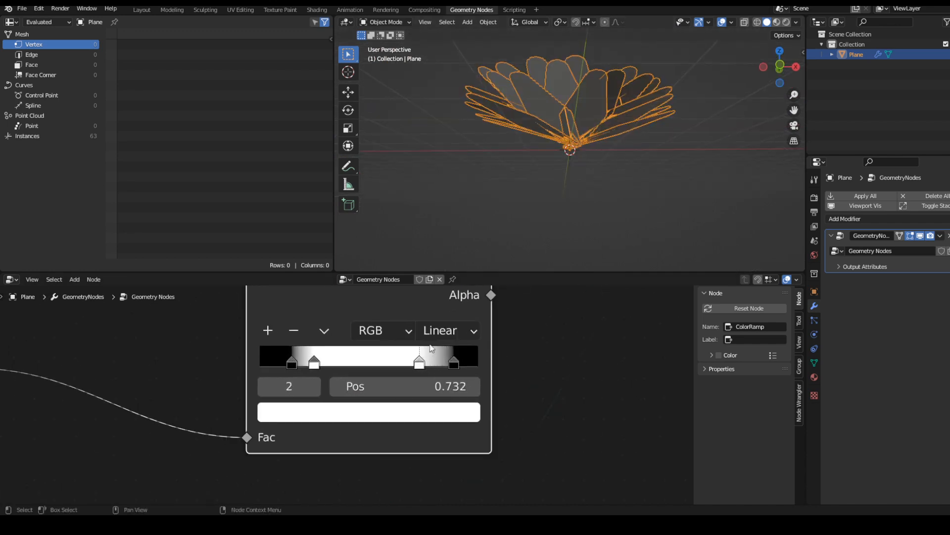
Switch the ColorRamp's interpolation to B-Spline and view the flower from above
click(420, 343)
click(435, 420)
middle_drag(574, 214, 573, 244)
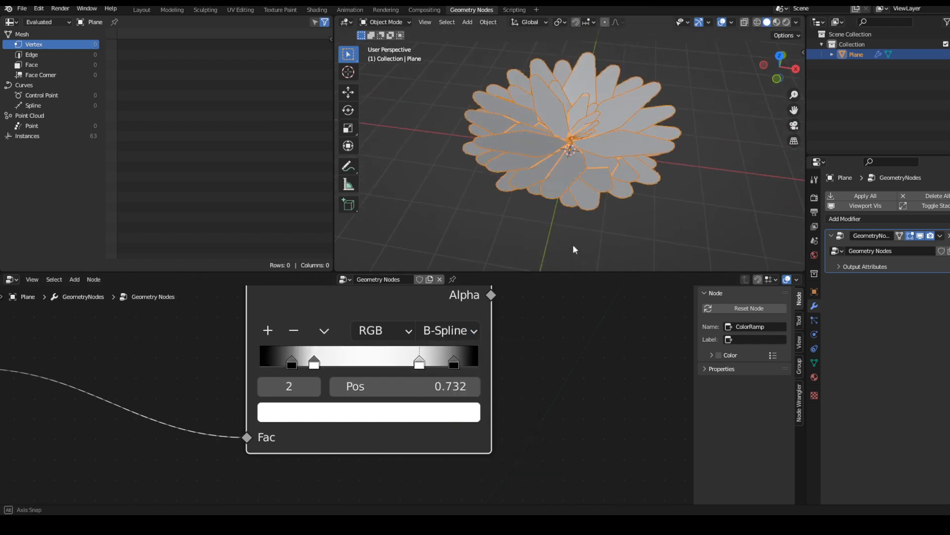
Move the ColorRamp's second white stop toward the middle and set the black stops to 0.159 and 0.841
scroll(422, 365, up, 1)
drag(422, 364, 286, 360)
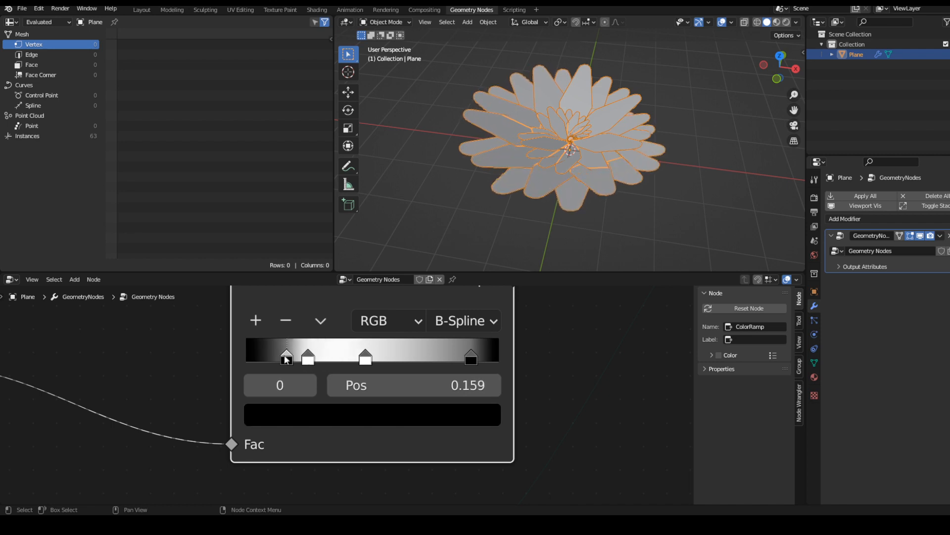
mouse_move(471, 358)
mouse_down()
mouse_move(444, 357)
mouse_move(481, 356)
mouse_move(426, 354)
mouse_move(459, 353)
mouse_up()
Lower the Spiral node's Resolution to 12 to reduce the number of petals
scroll(624, 391, down, 9)
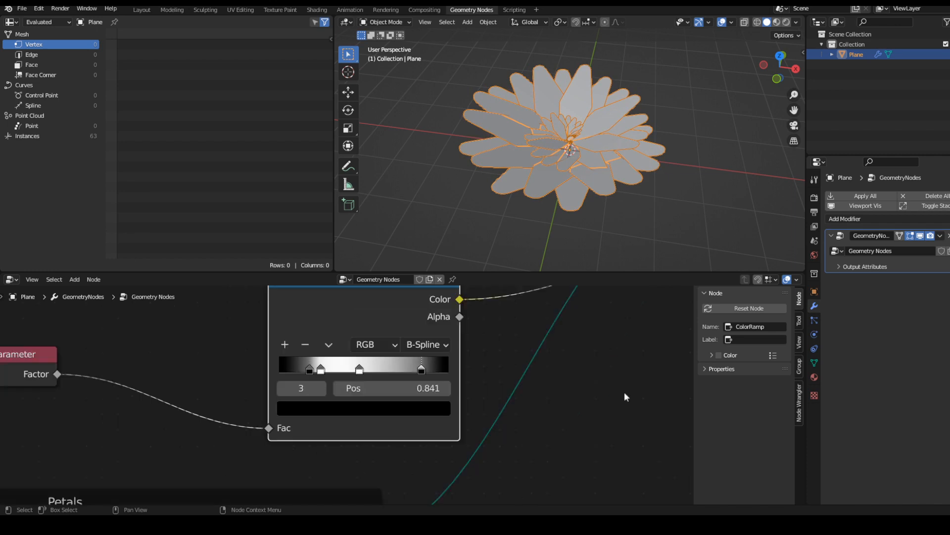
middle_drag(472, 403, 522, 534)
middle_drag(335, 330, 377, 462)
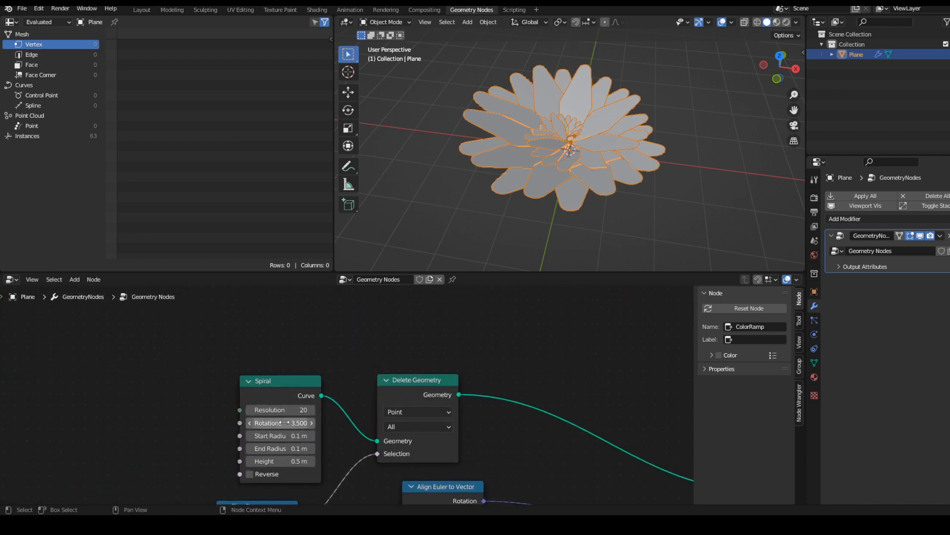
drag(282, 410, 277, 410)
middle_drag(614, 143, 613, 176)
scroll(589, 191, down, 3)
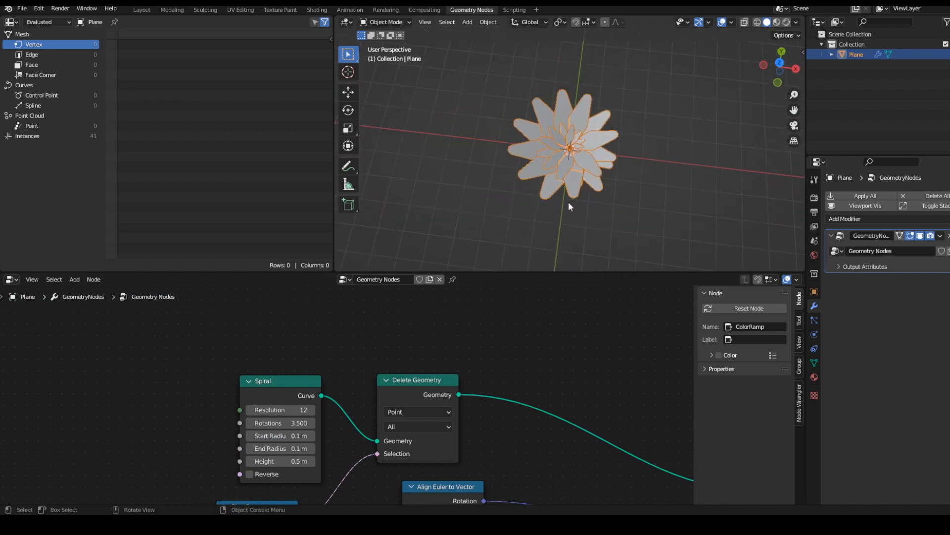
Set the Spiral node's Start Radius and End Radius to 0.4 m to open the flower's center
scroll(559, 198, up, 4)
middle_drag(292, 439, 347, 403)
drag(347, 402, 383, 416)
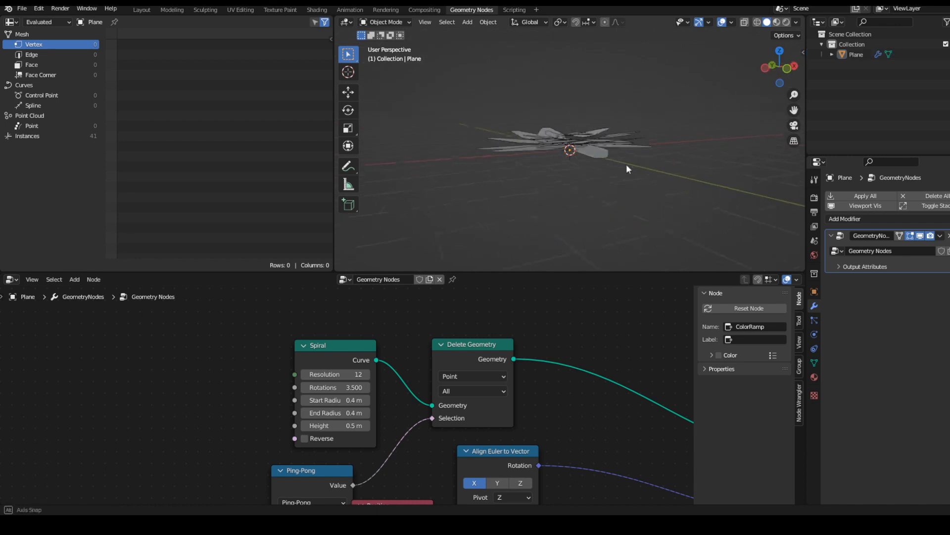
Tilt the petals further by setting the first Rotate Instances node's Y rotation to about -56.5°
scroll(366, 380, down, 3)
middle_drag(577, 403, 327, 351)
middle_drag(571, 141, 555, 204)
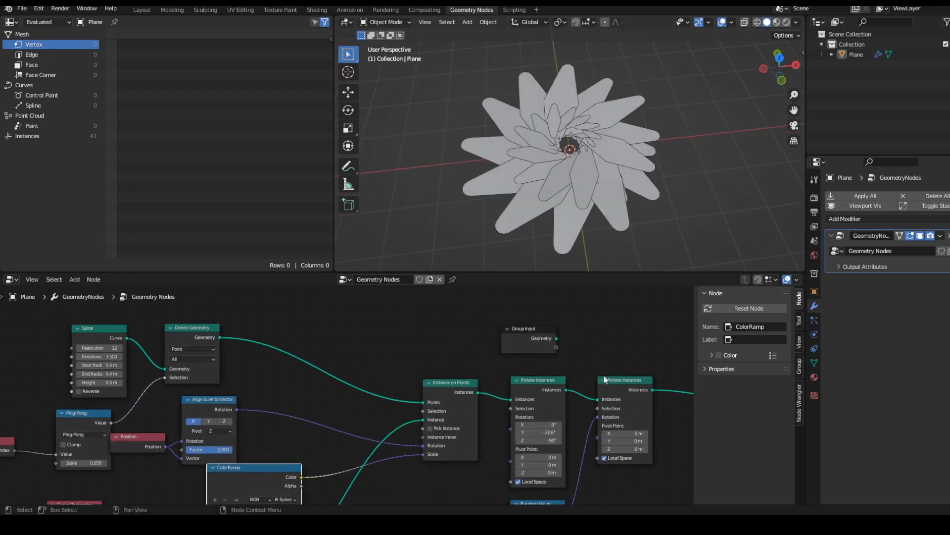
middle_drag(605, 380, 472, 362)
drag(409, 416, 391, 415)
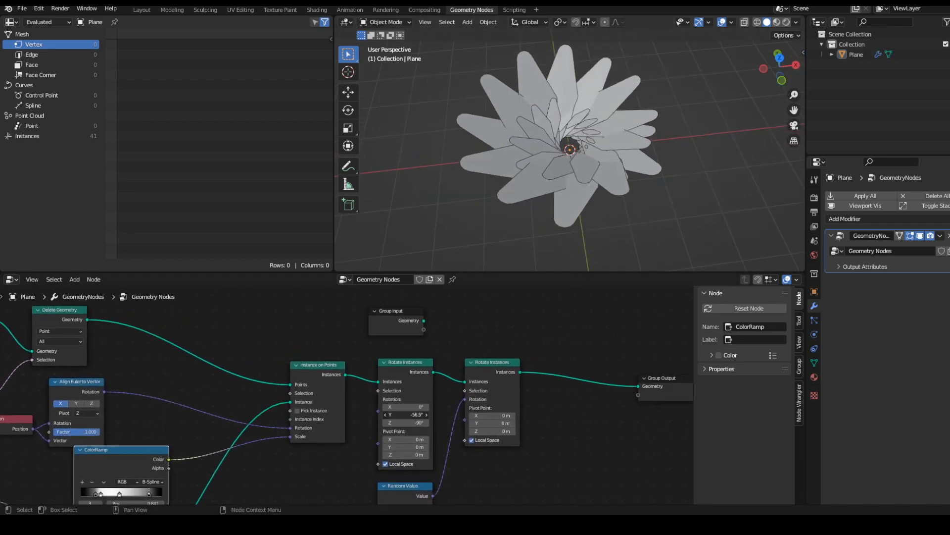
middle_drag(638, 127, 602, 130)
scroll(556, 434, down, 6)
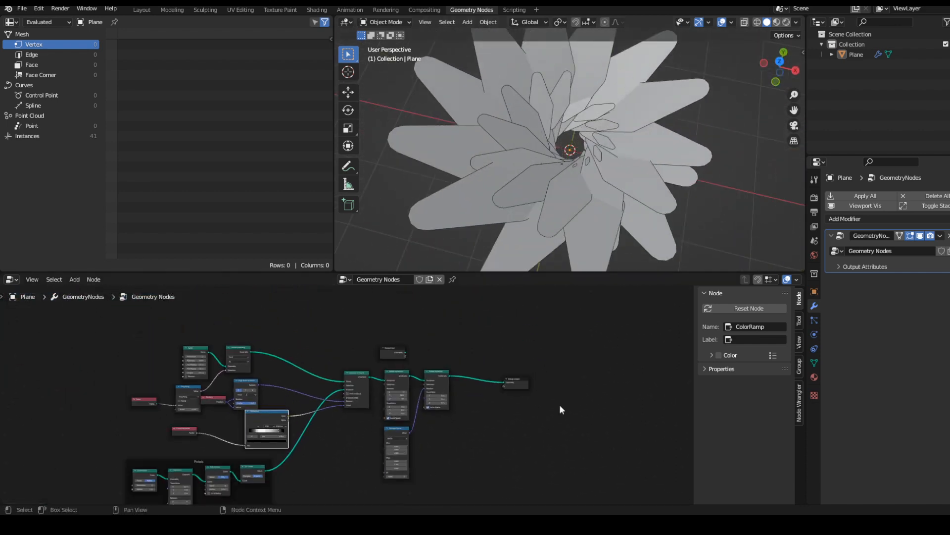
Rearrange the spiral, Ping-Pong, alignment, ColorRamp, input and other flower nodes into a compact layout beside Instance on Points
scroll(233, 391, up, 4)
scroll(235, 388, down, 4)
middle_drag(247, 389, 324, 362)
drag(335, 393, 377, 386)
scroll(259, 407, up, 4)
drag(264, 400, 370, 407)
middle_drag(456, 430, 408, 481)
drag(292, 338, 402, 361)
drag(301, 384, 329, 411)
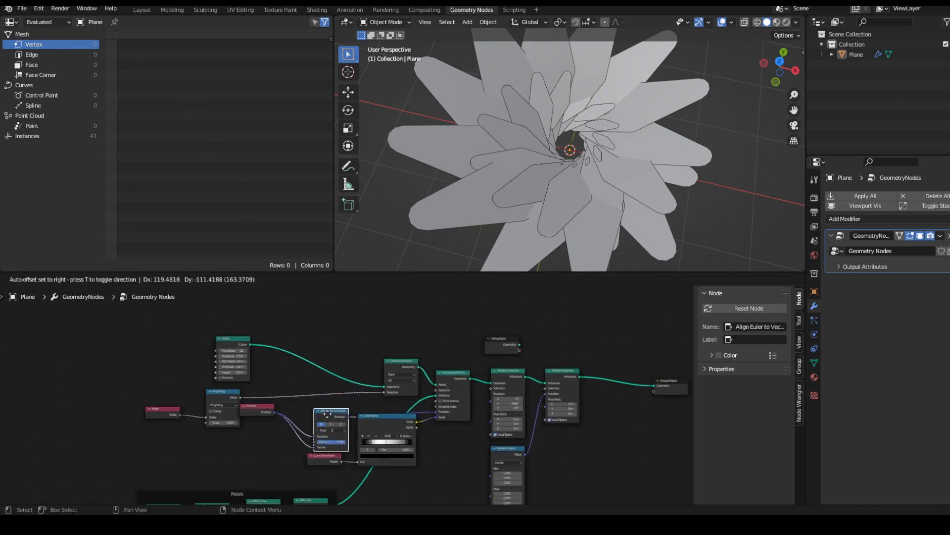
drag(223, 391, 322, 369)
drag(229, 339, 319, 315)
drag(162, 408, 276, 388)
drag(453, 389, 233, 303)
Enclose the flower nodes in a frame labelled "Flower" and give the frame a custom orange-red color
drag(265, 359, 510, 485)
key(ctrl+j)
double_click(749, 321)
text(Flower)
click(719, 337)
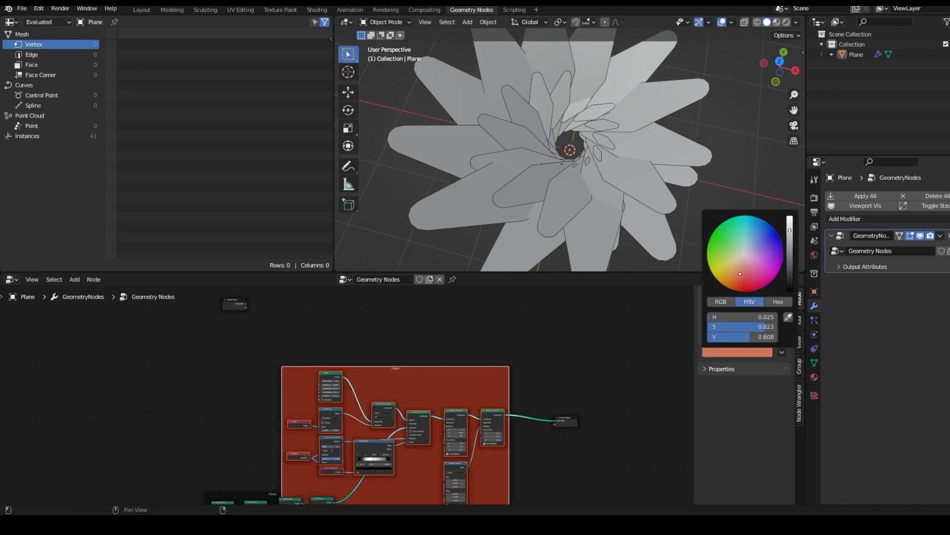
middle_drag(490, 432, 448, 450)
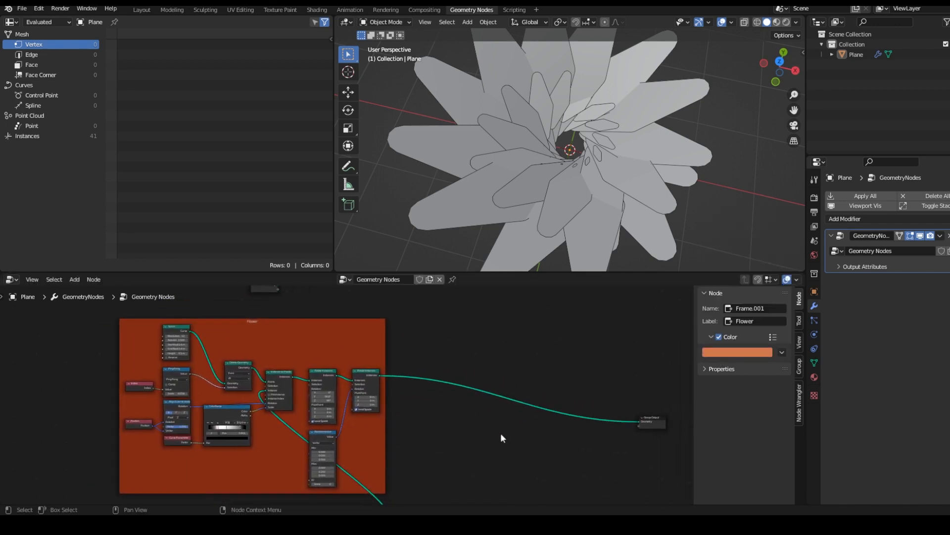
Insert a Join Geometry node between the Flower frame's final node and the Group Output
middle_drag(502, 438, 439, 445)
scroll(420, 432, down, 2)
key(shift+a)
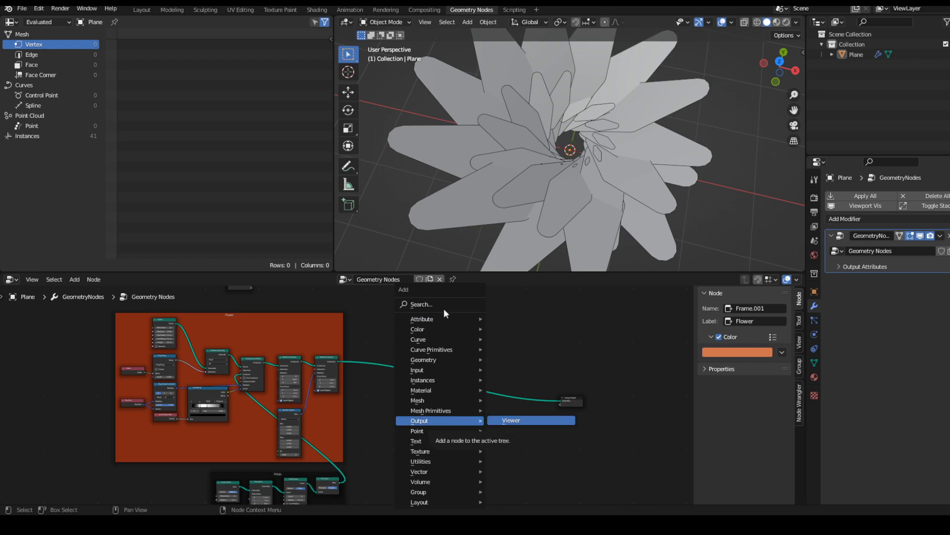
click(436, 304)
text(join)
key(Return)
click(485, 391)
scroll(470, 435, up, 5)
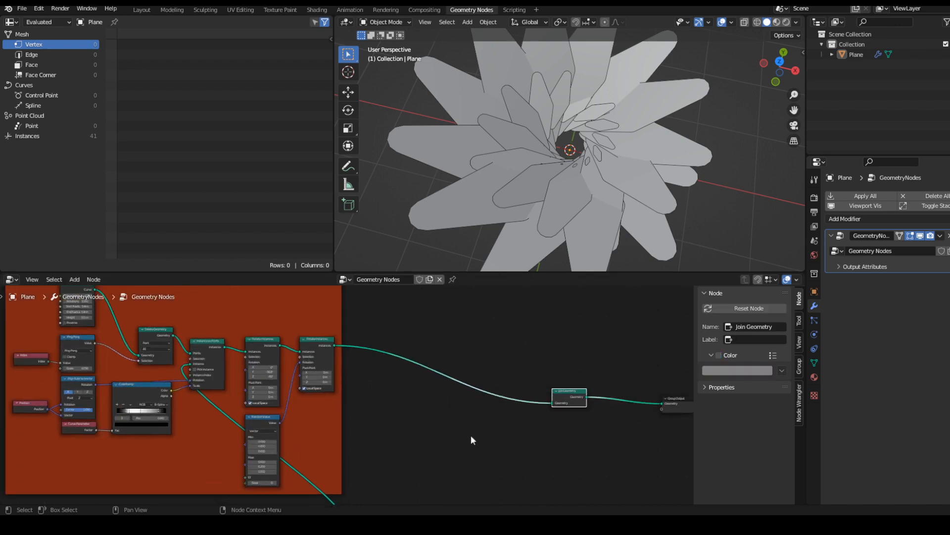
Add an Ico Sphere node for the flower's center and connect its Mesh output to Join Geometry
middle_drag(373, 424, 339, 375)
middle_drag(382, 407, 404, 448)
key(shift+a)
click(377, 302)
text(ico)
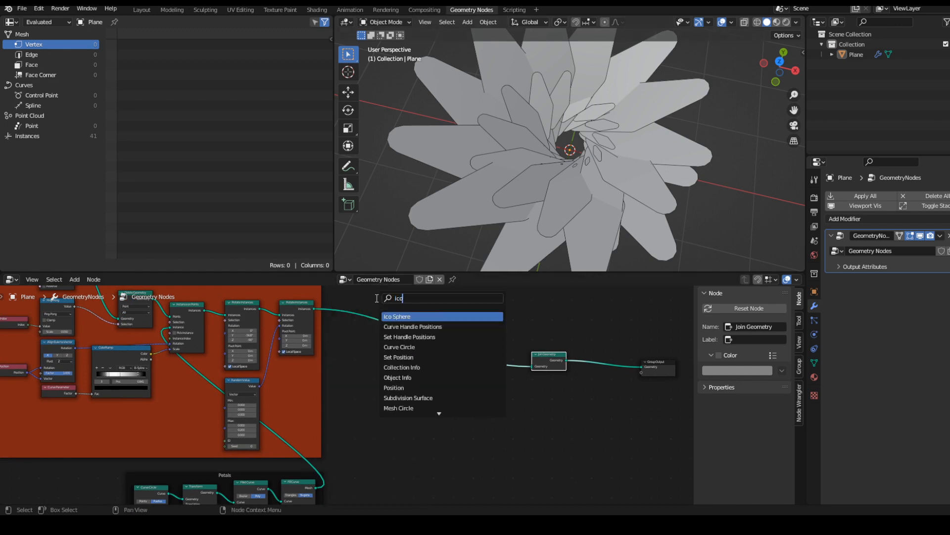
key(Return)
click(397, 389)
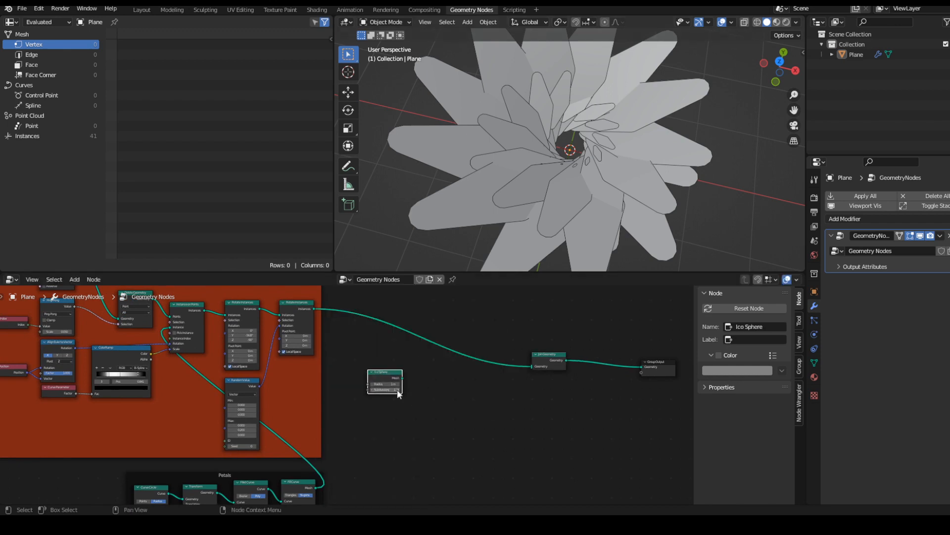
scroll(400, 418, up, 5)
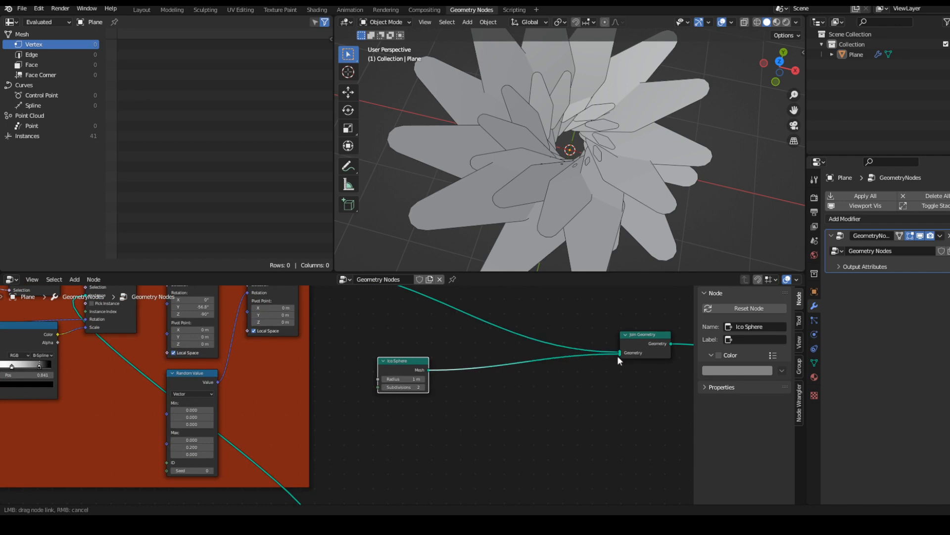
drag(618, 357, 619, 353)
Set the Ico Sphere's radius to 0.41 m and move its node to free space before Join Geometry
mouse_move(580, 188)
middle_down()
mouse_move(590, 117)
mouse_move(575, 179)
middle_up()
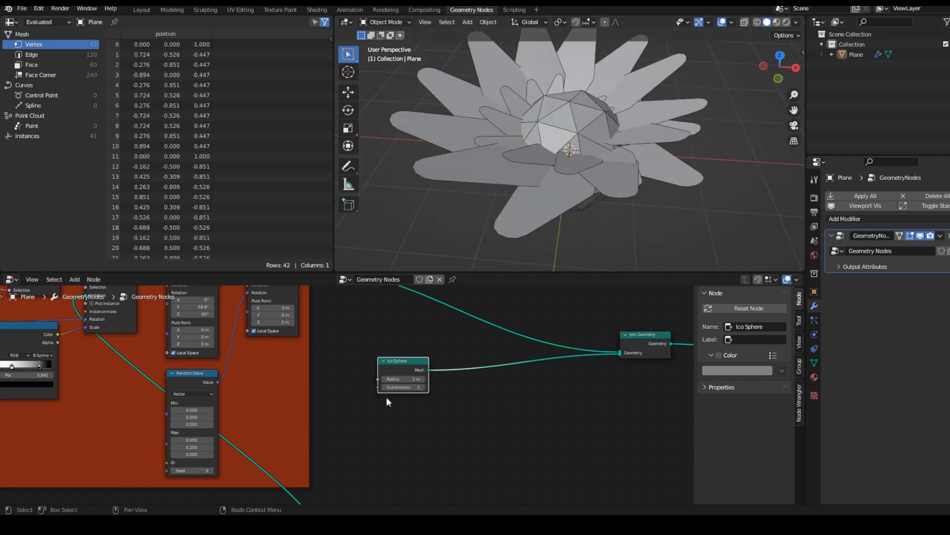
scroll(387, 401, up, 1)
drag(416, 376, 396, 376)
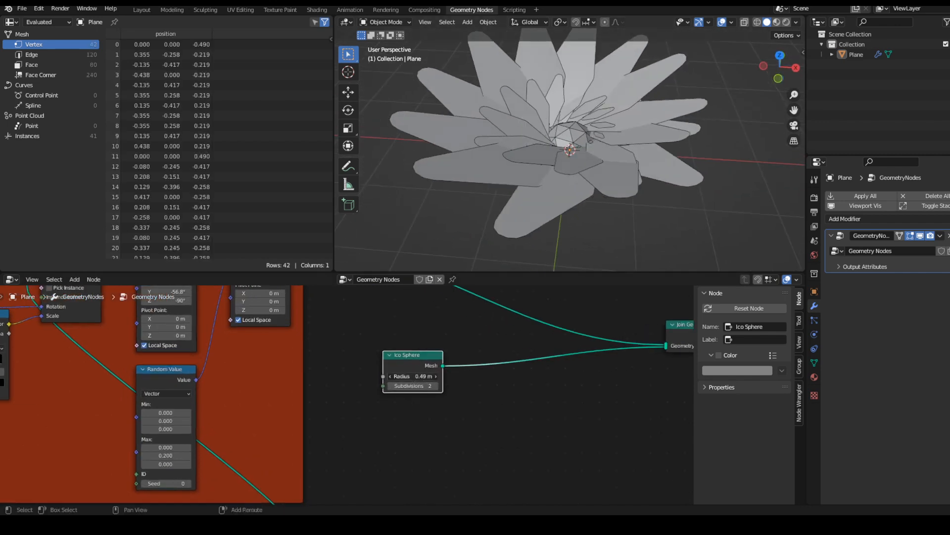
middle_drag(559, 233, 539, 170)
drag(417, 369, 463, 420)
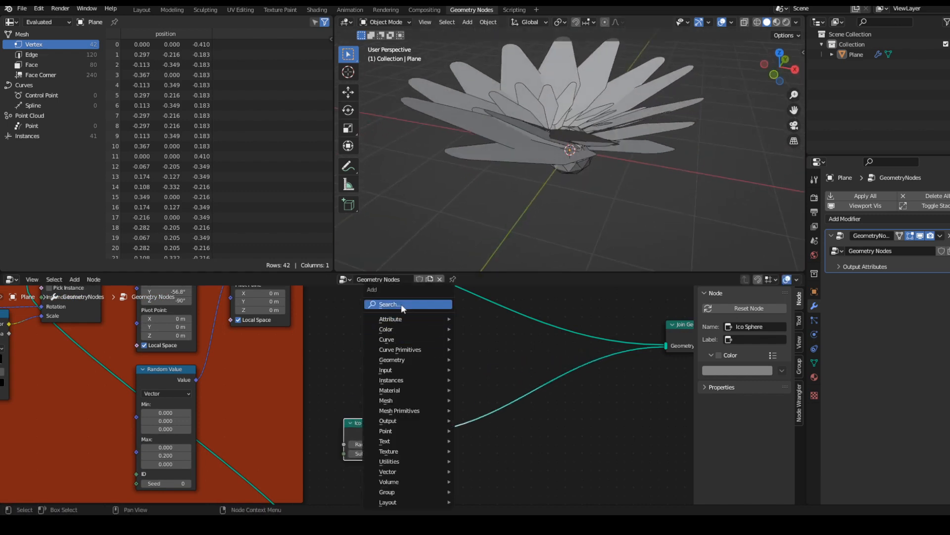
text(tra)
click(426, 333)
click(471, 438)
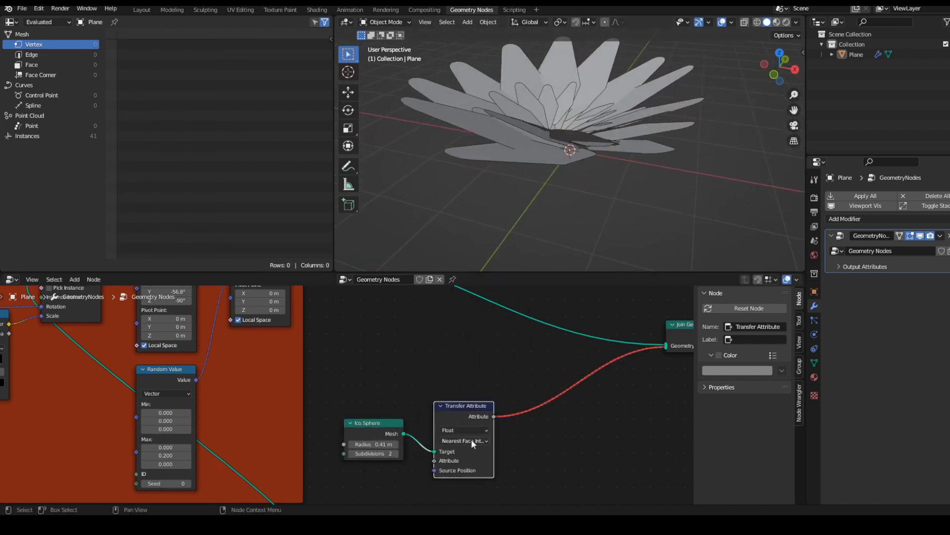
Insert a Transform node between the Ico Sphere and Join Geometry, and flatten the sphere with a Z scale of 0.5
click(464, 391)
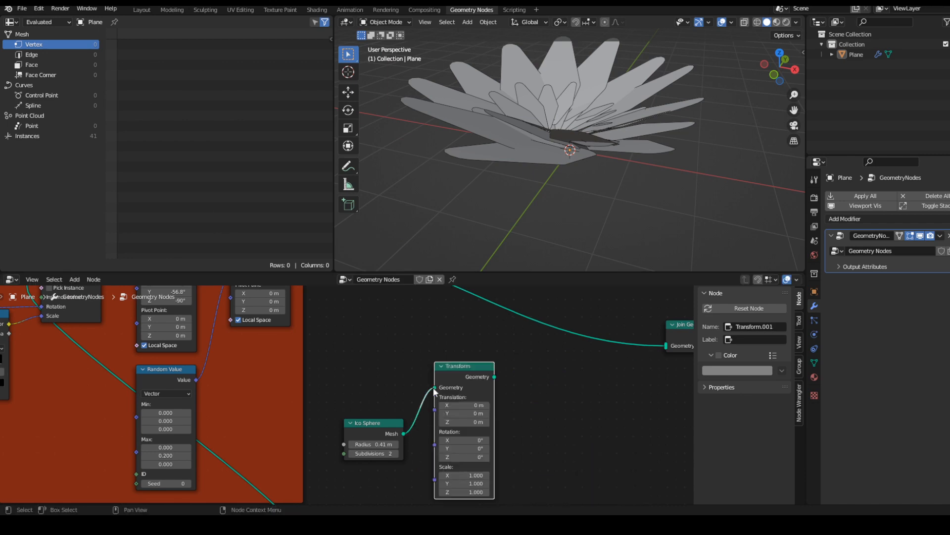
drag(653, 355, 659, 349)
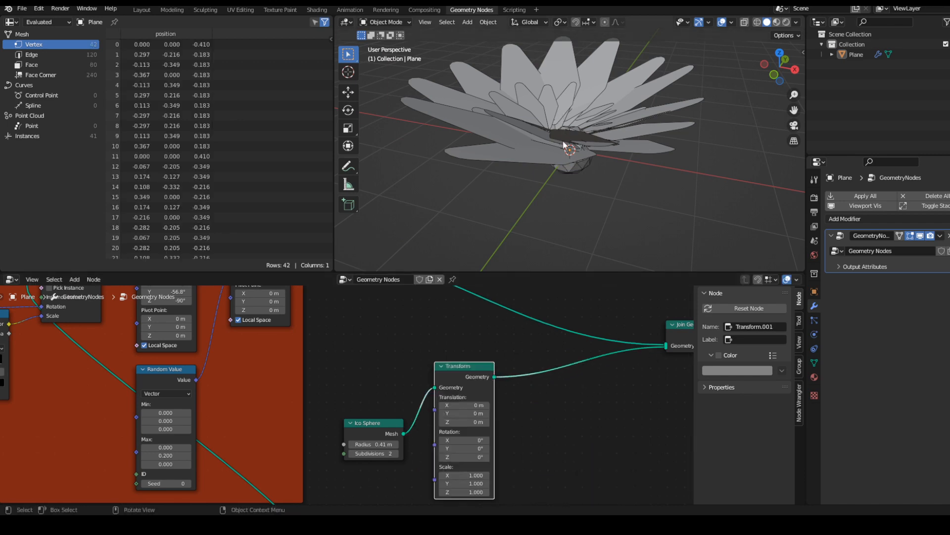
middle_drag(565, 145, 561, 367)
scroll(481, 451, up, 3)
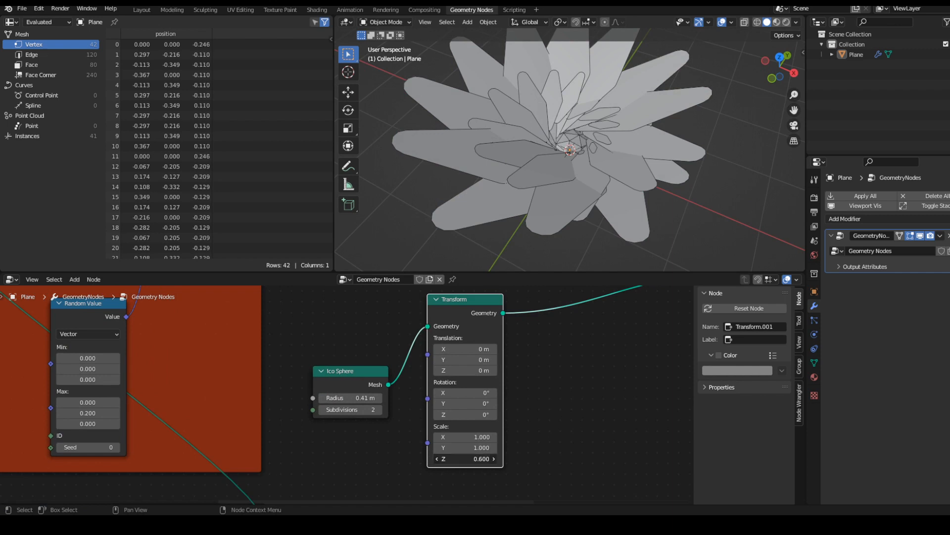
drag(470, 459, 469, 458)
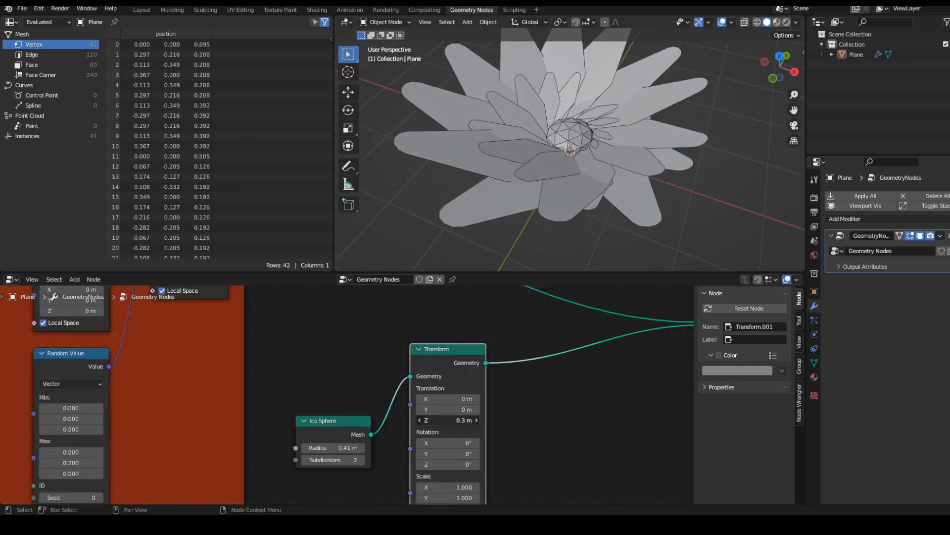
Raise the flower's center by setting the Transform node's Z translation to 0.3 m
drag(448, 420, 453, 419)
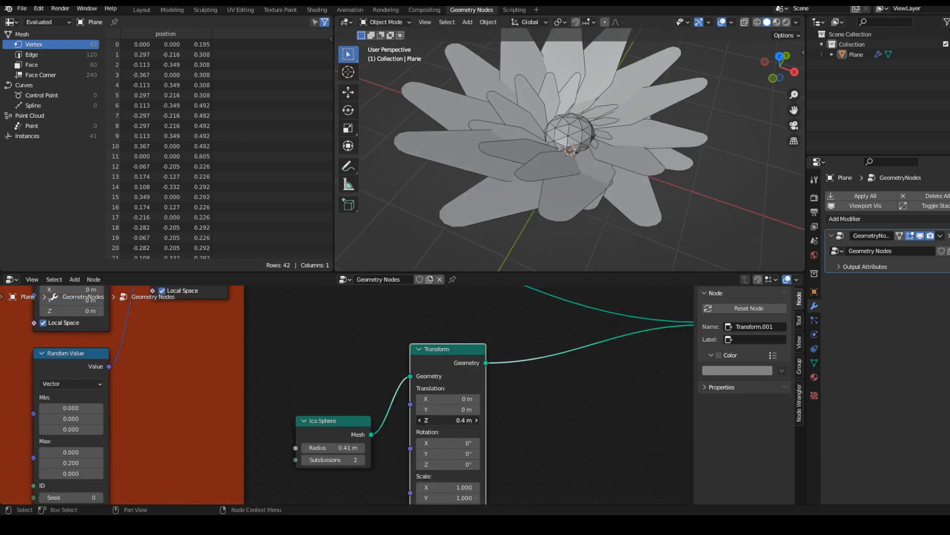
mouse_move(549, 196)
middle_down()
mouse_move(589, 124)
mouse_move(525, 198)
mouse_move(574, 209)
mouse_move(550, 199)
middle_up()
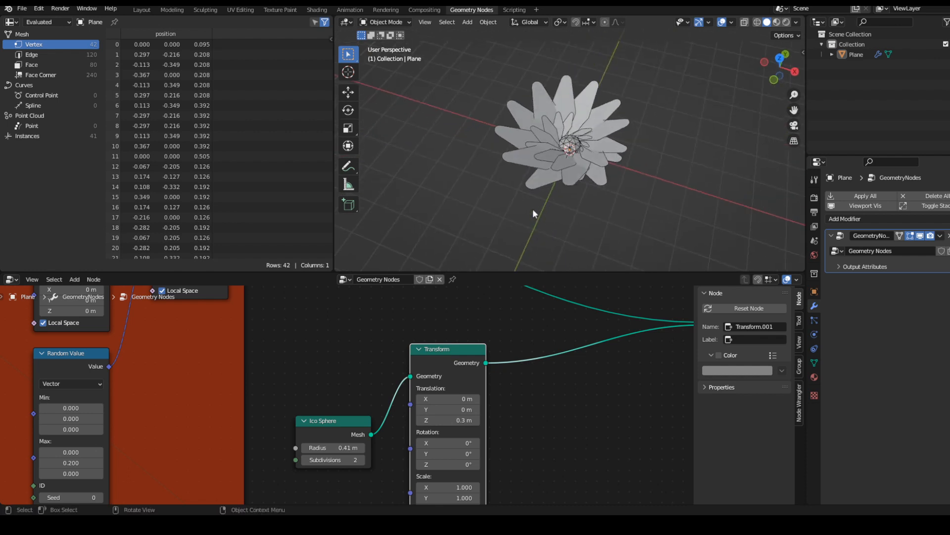
scroll(530, 211, up, 4)
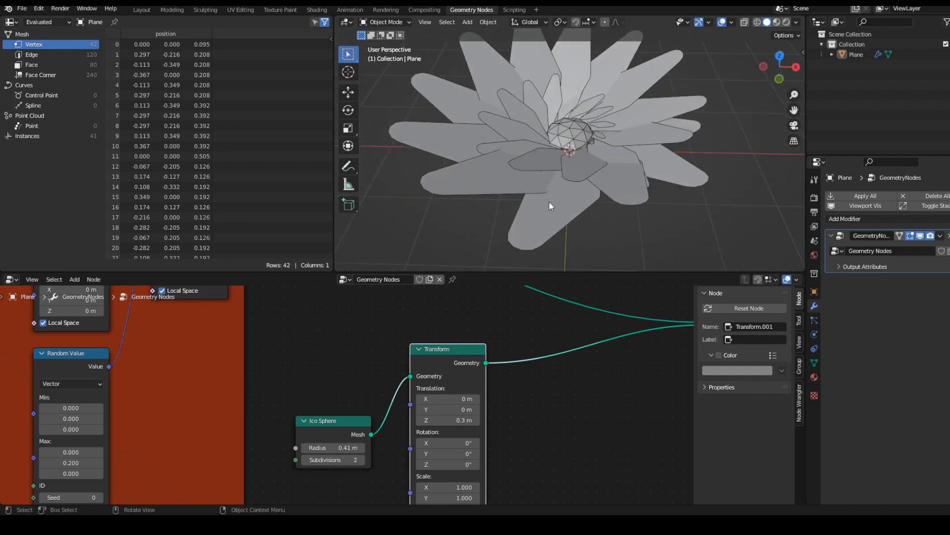
Switch the ColorRamp to Constant interpolation, add a white stop just before the last black stop, and move the first white stop to 0.22
scroll(332, 379, down, 5)
middle_drag(327, 370, 523, 503)
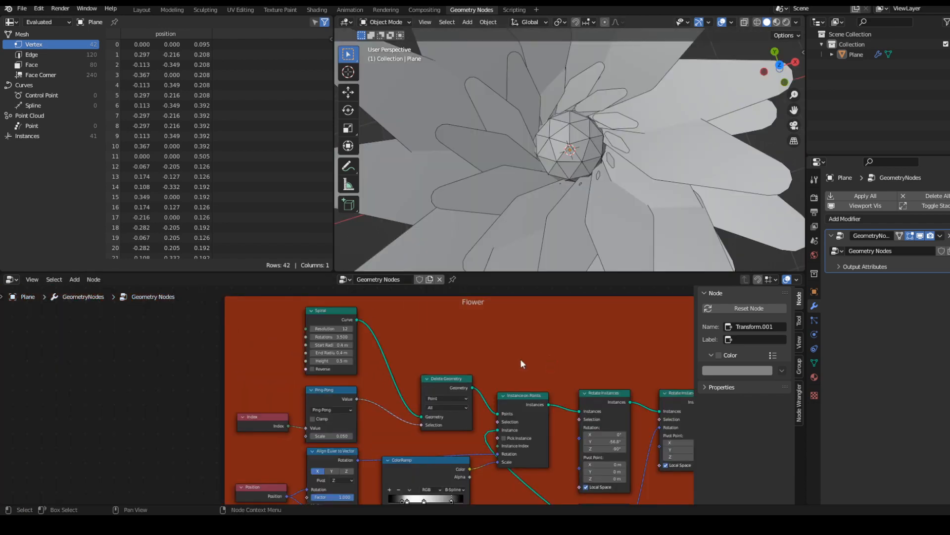
scroll(417, 427, down, 2)
scroll(446, 421, up, 5)
click(465, 413)
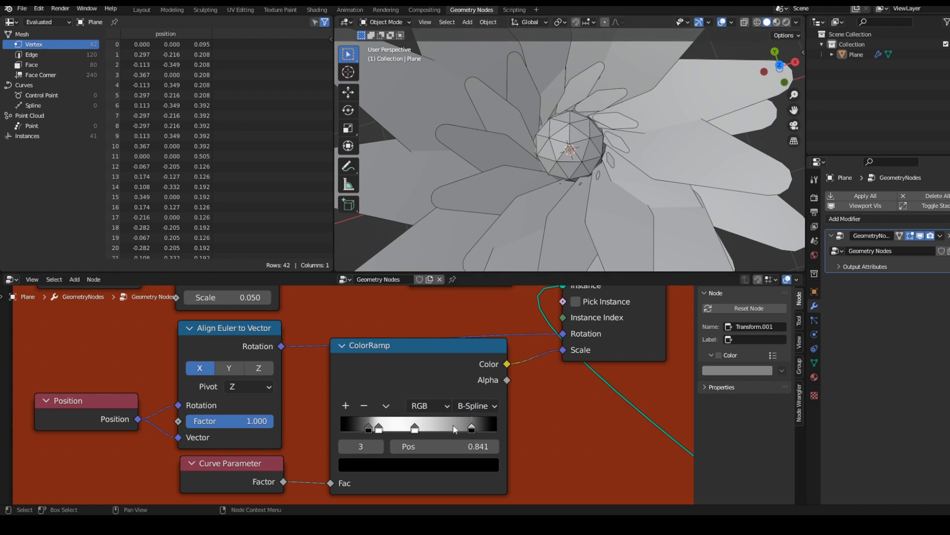
click(477, 406)
click(481, 334)
scroll(375, 411, up, 2)
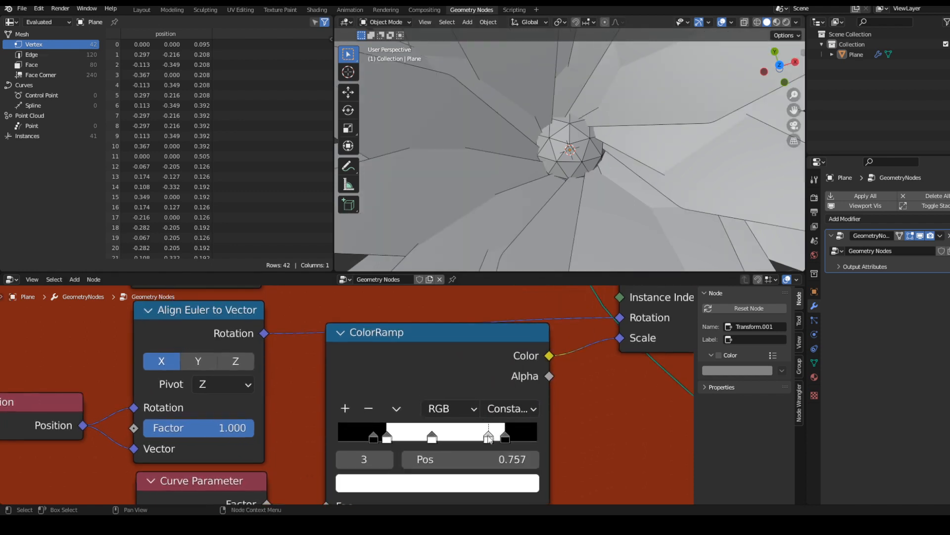
scroll(602, 198, down, 3)
middle_drag(603, 193, 599, 167)
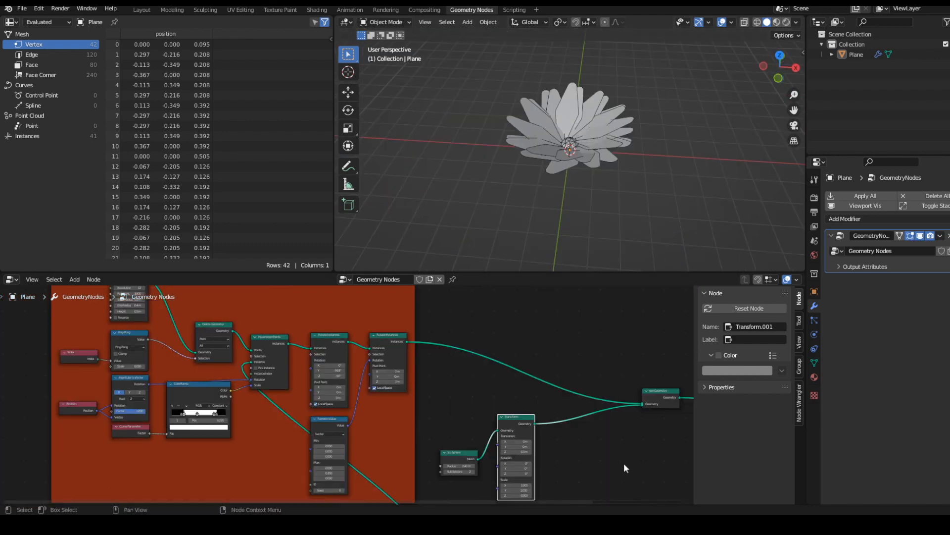
Insert a Scale Instances node after the second Rotate Instances node in the flower chain
scroll(375, 383, up, 2)
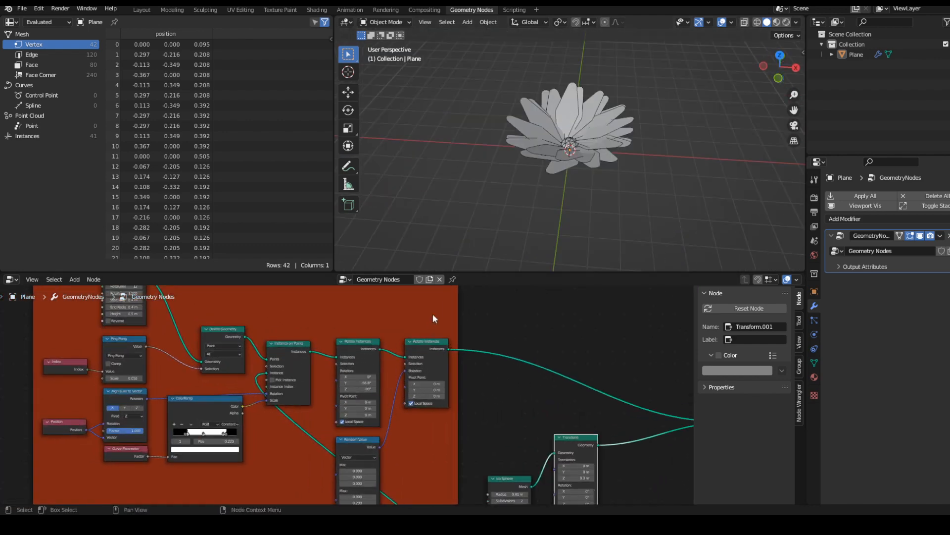
key(shift+a)
click(409, 305)
text(sla)
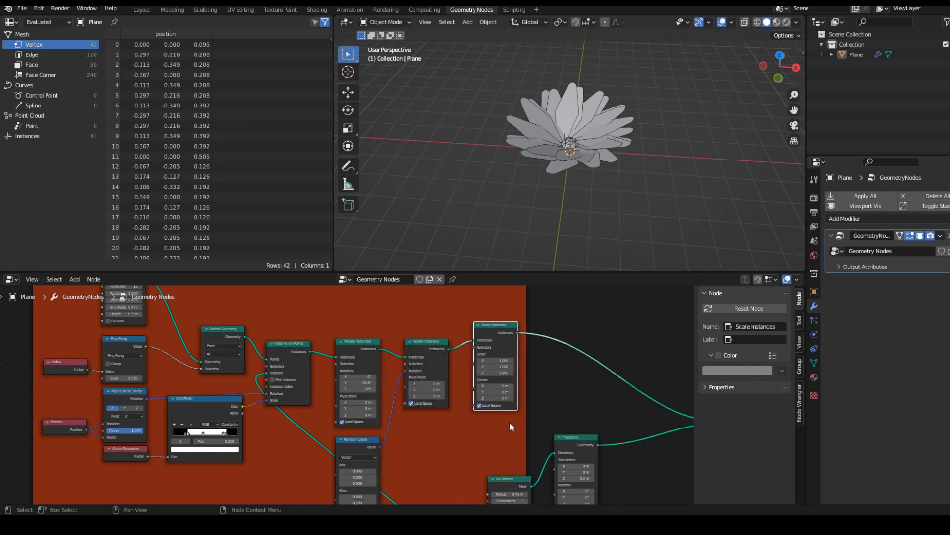
Duplicate the Random Value node, switch the copy to Float, and connect it to the Scale input of Scale Instances
middle_drag(429, 432, 391, 418)
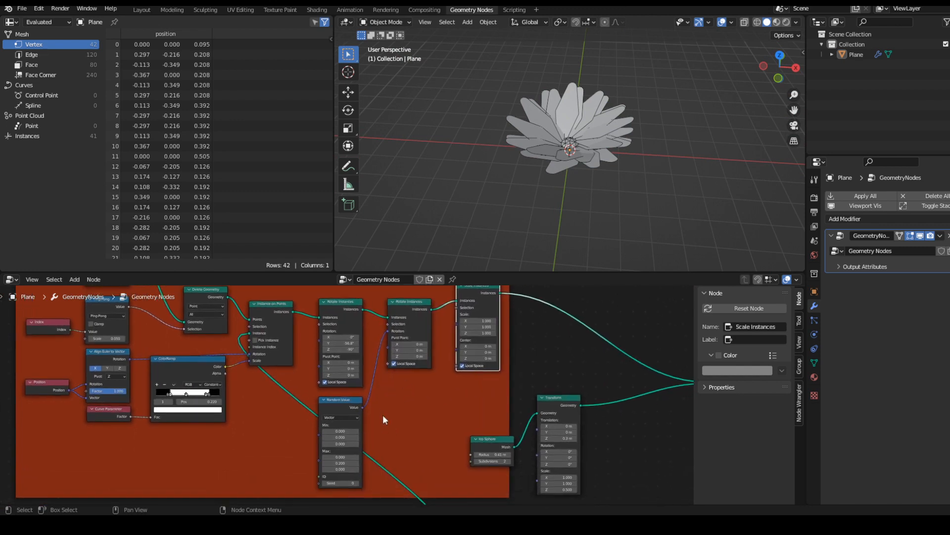
key(shift+d)
click(424, 391)
ctrl+scroll(421, 405, up, 2)
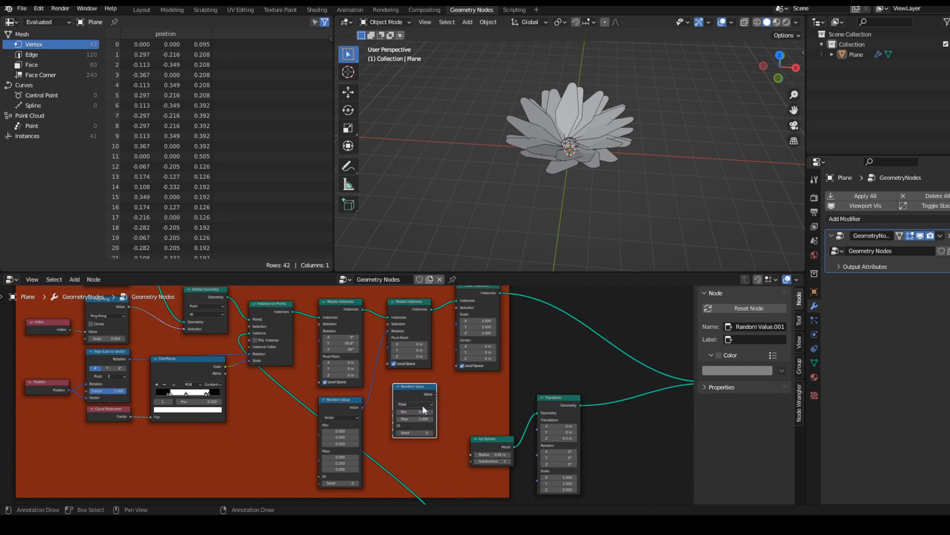
drag(435, 394, 456, 314)
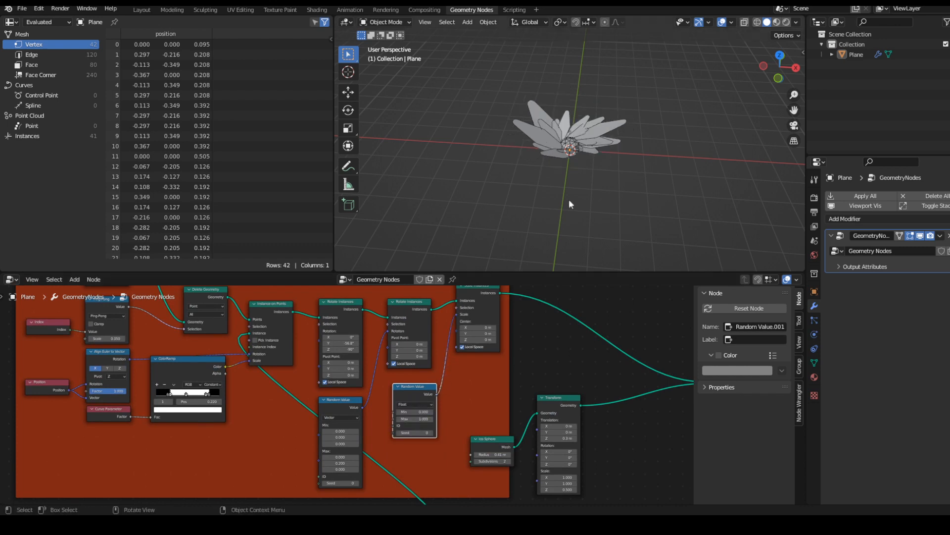
Set the Float Random Value node's Min to 0.71 to limit the variation in petal size
scroll(466, 458, up, 8)
drag(437, 418, 524, 427)
scroll(561, 221, up, 3)
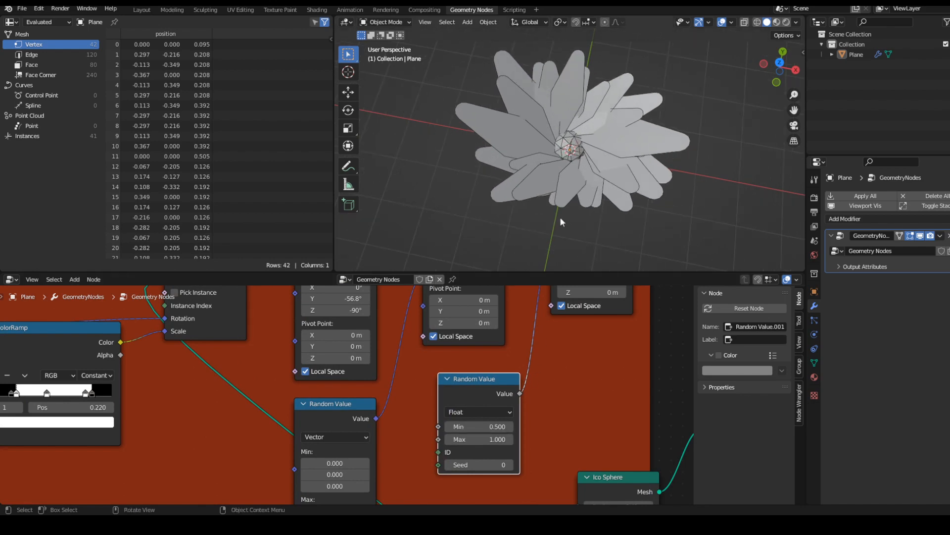
middle_drag(562, 219, 558, 102)
middle_drag(594, 47, 529, 184)
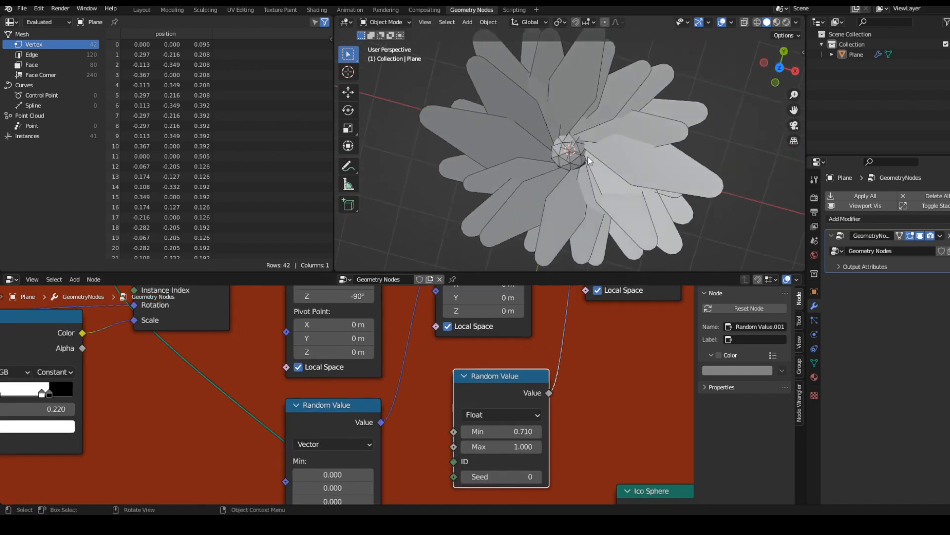
Turn off the Wireframe overlay in the 3D viewport and inspect the flower's shape
click(733, 22)
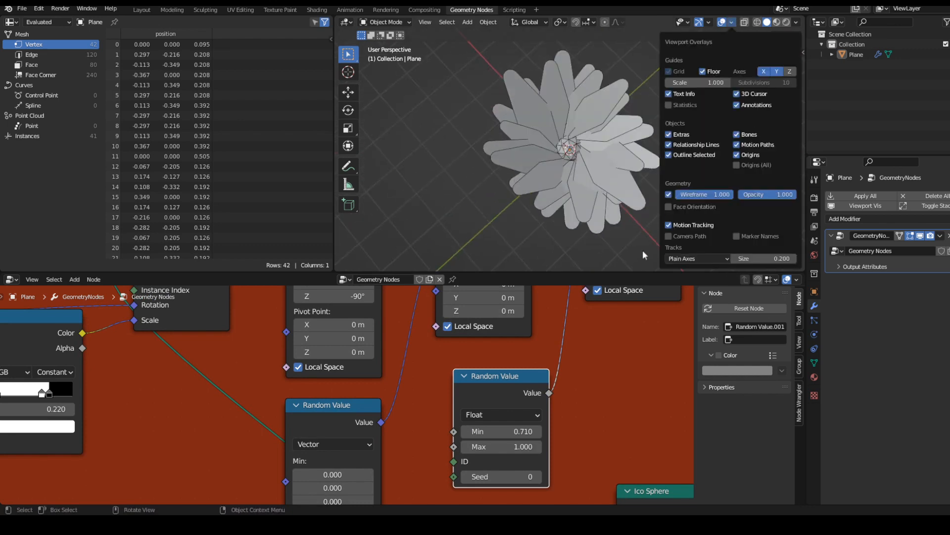
click(669, 194)
scroll(515, 230, up, 4)
mouse_move(515, 230)
middle_down()
mouse_move(555, 171)
mouse_move(548, 176)
middle_up()
scroll(554, 169, down, 5)
Enable Shadow in the 3D viewport's solid shading options
click(797, 22)
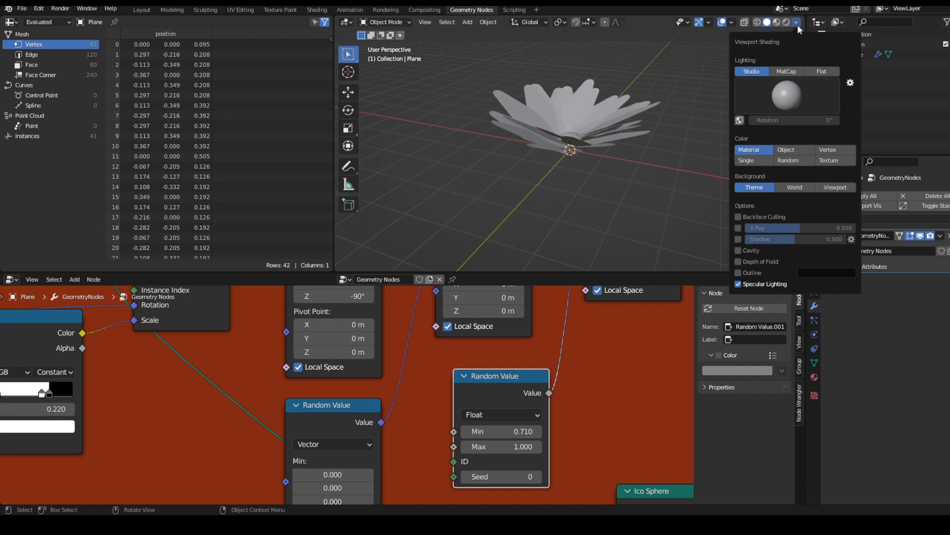
click(739, 239)
middle_drag(602, 203, 576, 248)
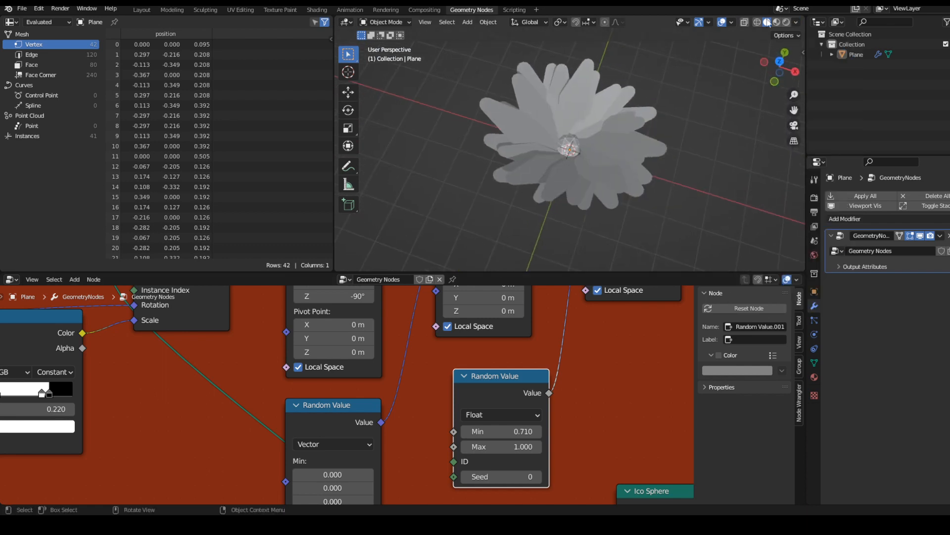
click(796, 22)
Turn off Local Space on the Scale Instances node and check the flower from the side
scroll(309, 332, down, 4)
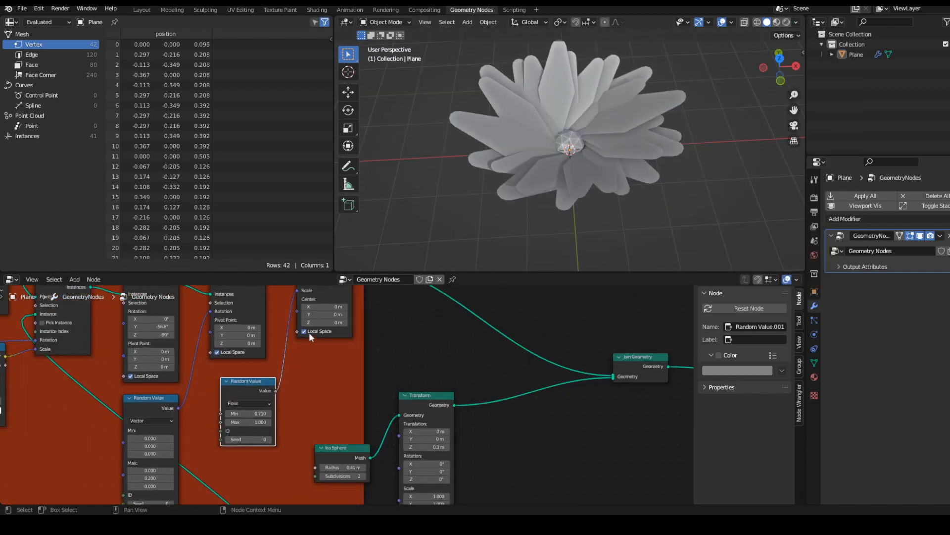
mouse_move(585, 223)
middle_down()
mouse_move(599, 177)
mouse_move(634, 149)
middle_up()
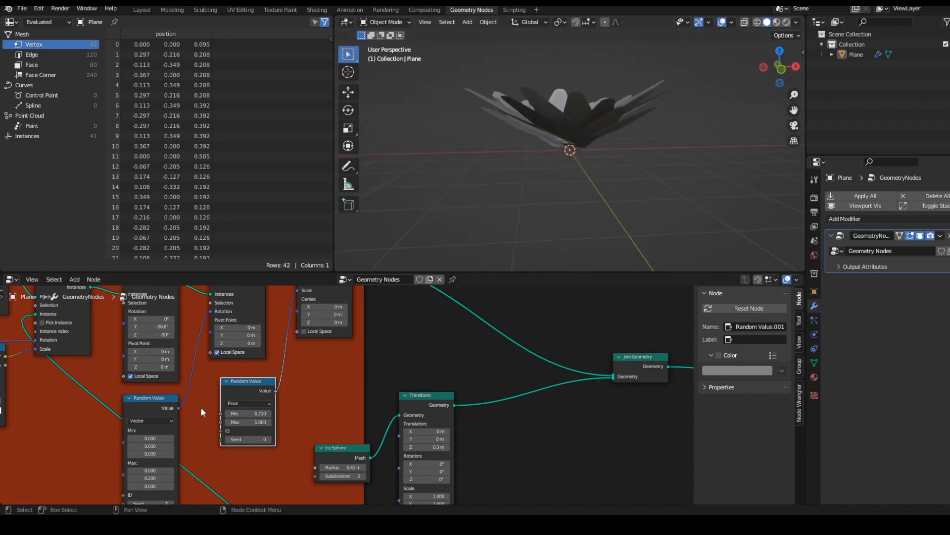
Move the flower center's Transform node closer to its Ico Sphere node and check the flower's underside
middle_drag(292, 397, 347, 449)
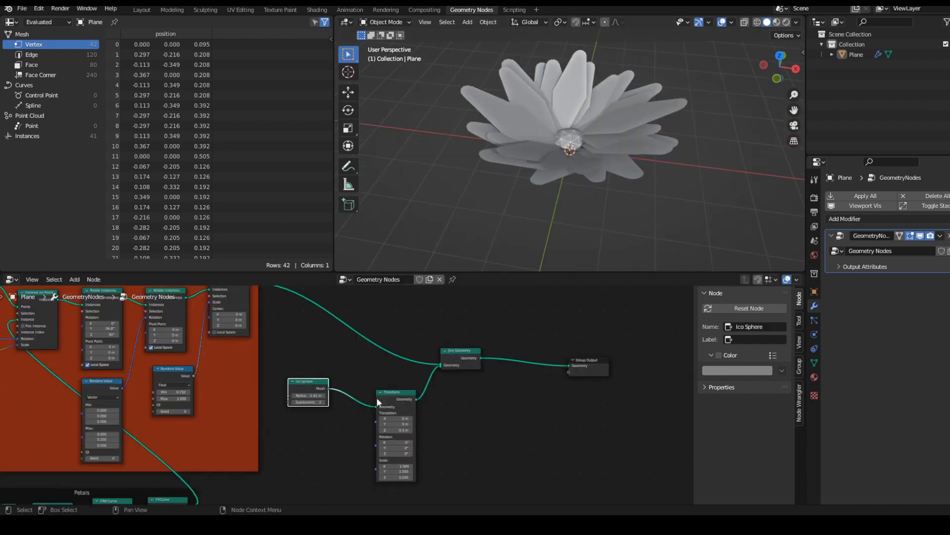
drag(386, 376, 367, 375)
middle_drag(572, 194, 563, 144)
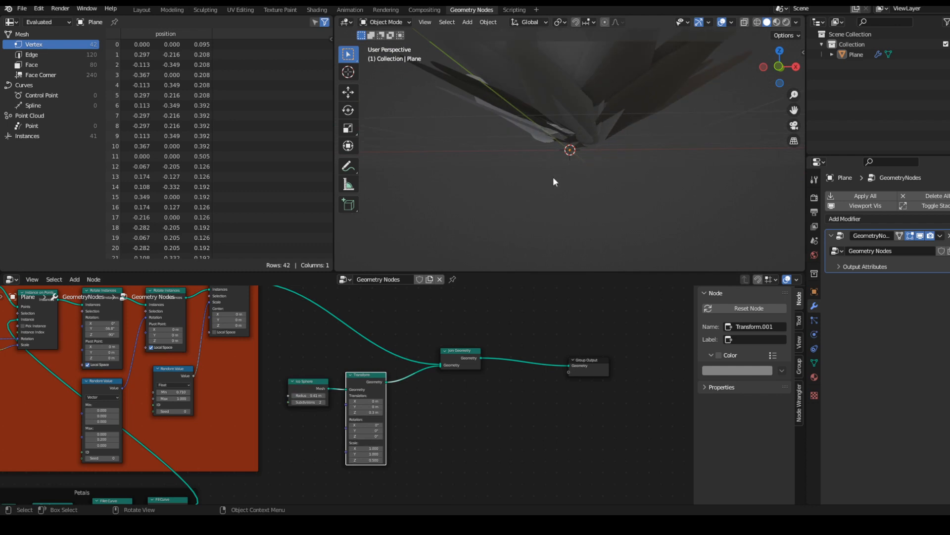
mouse_move(586, 156)
middle_down()
mouse_move(580, 127)
mouse_move(576, 171)
middle_up()
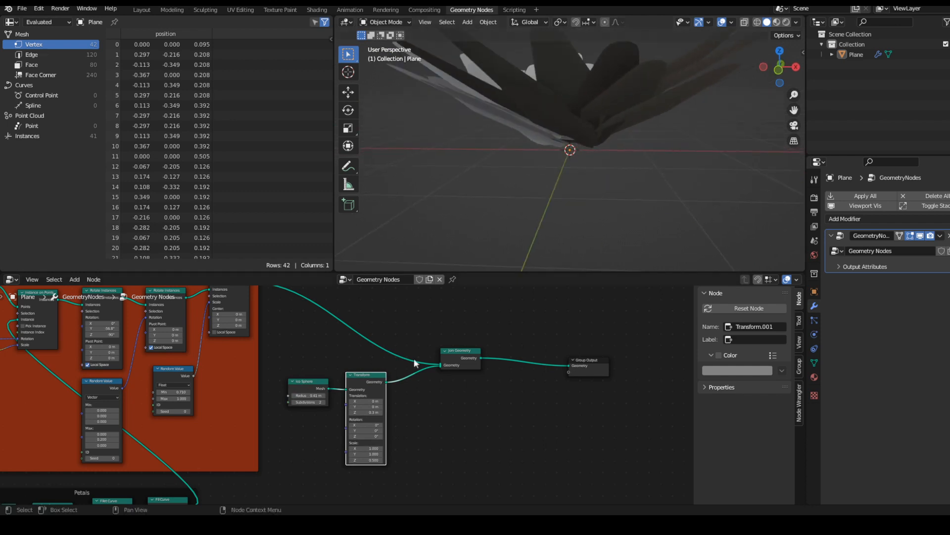
Add a Curve Line node below the flower center's nodes and connect its Curve output to Join Geometry
key(shift+a)
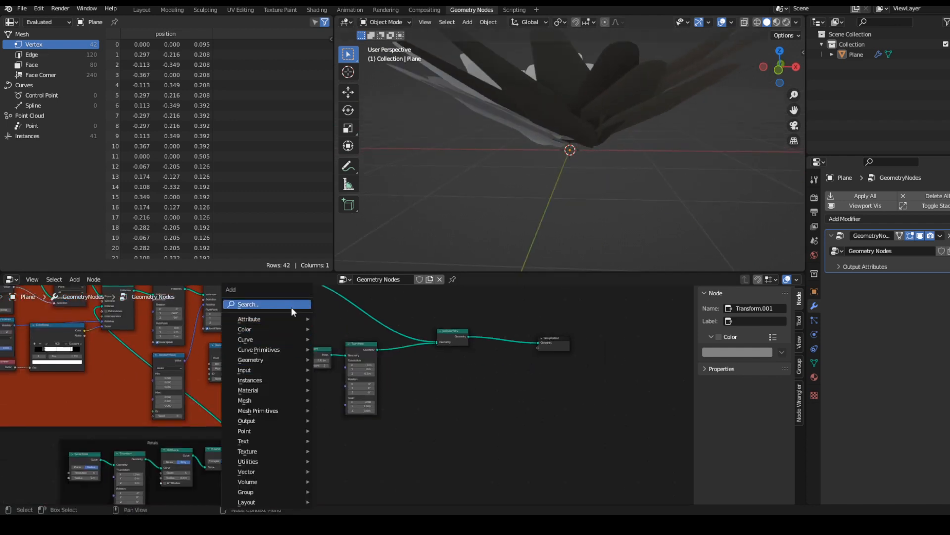
click(291, 304)
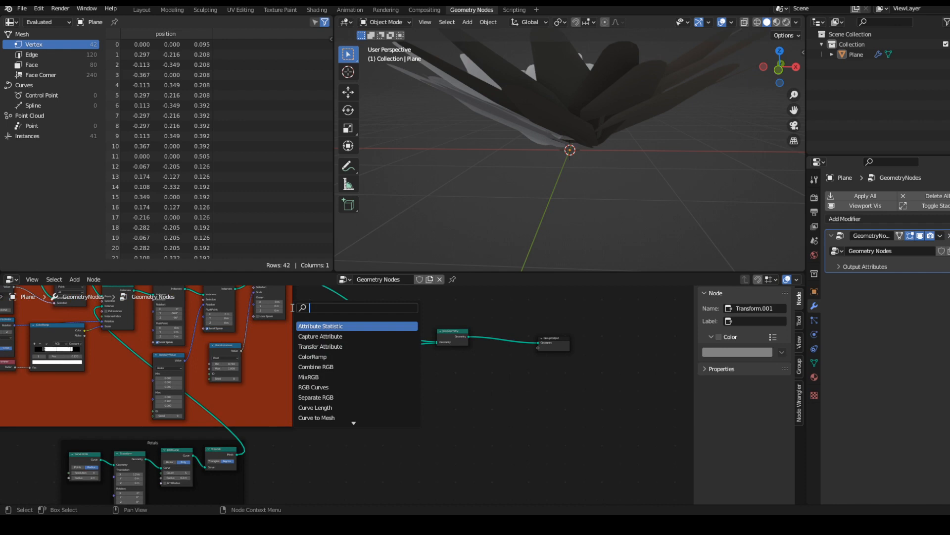
text(cur)
click(311, 366)
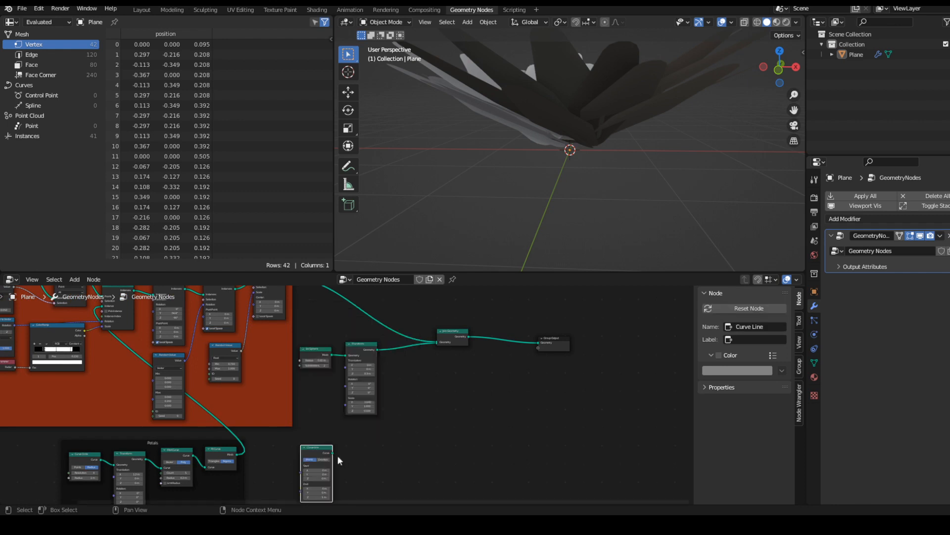
drag(437, 346, 437, 343)
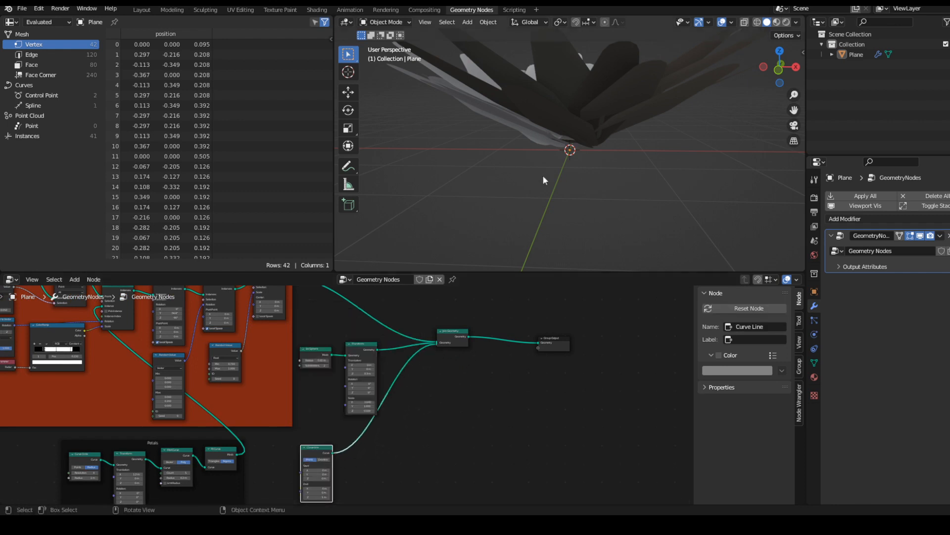
middle_drag(543, 174, 526, 221)
Duplicate the Transform node onto the Curve Line's link to Join Geometry and set its Z translation to -0.6 m
middle_drag(396, 446, 453, 393)
click(377, 327)
key(shift+d)
click(381, 396)
scroll(431, 431, up, 8)
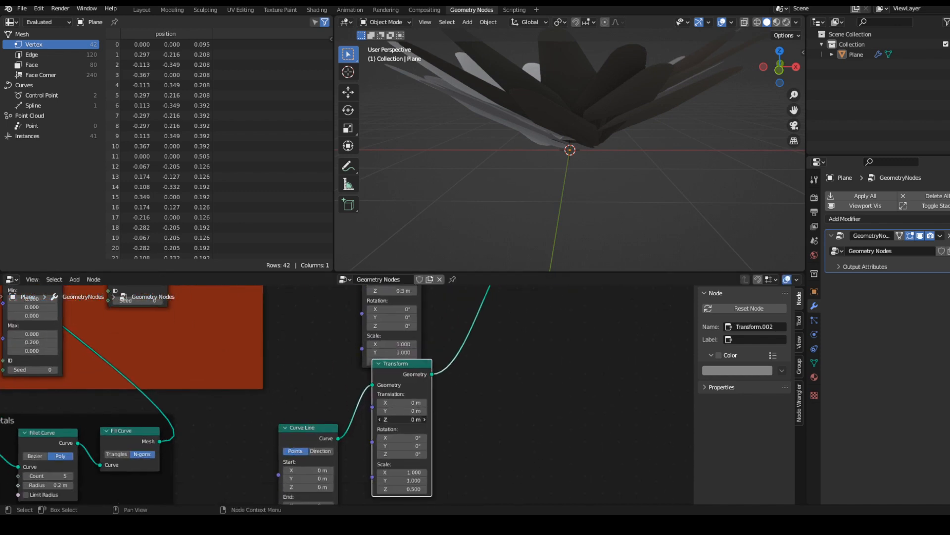
middle_drag(599, 218, 557, 192)
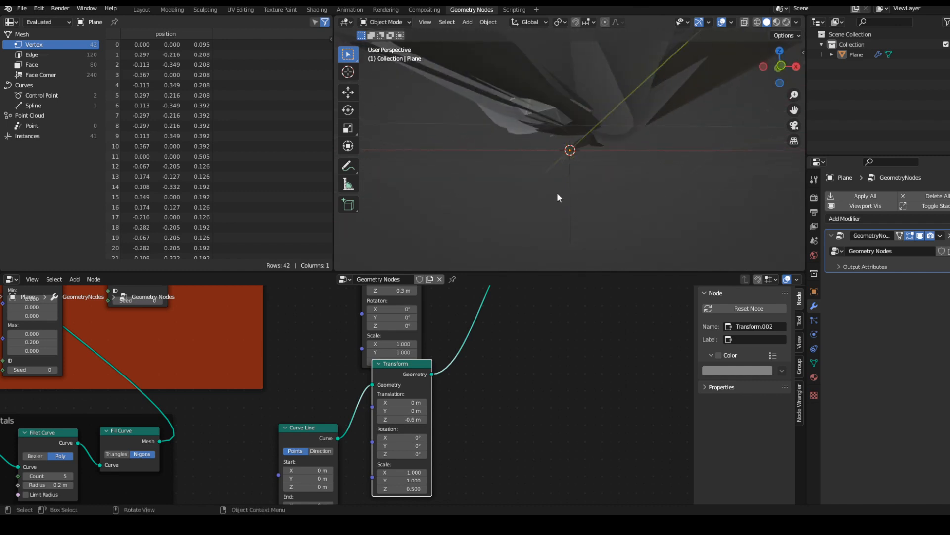
Insert a Curve to Mesh node between the Curve Line's Transform node and Join Geometry
scroll(435, 440, down, 3)
middle_drag(434, 440, 471, 437)
scroll(463, 403, down, 2)
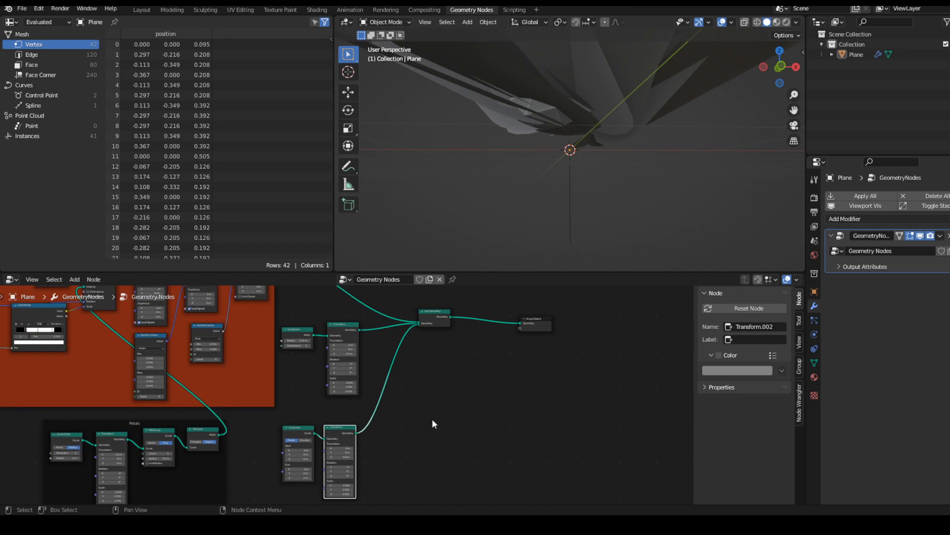
scroll(431, 420, up, 1)
key(shift+a)
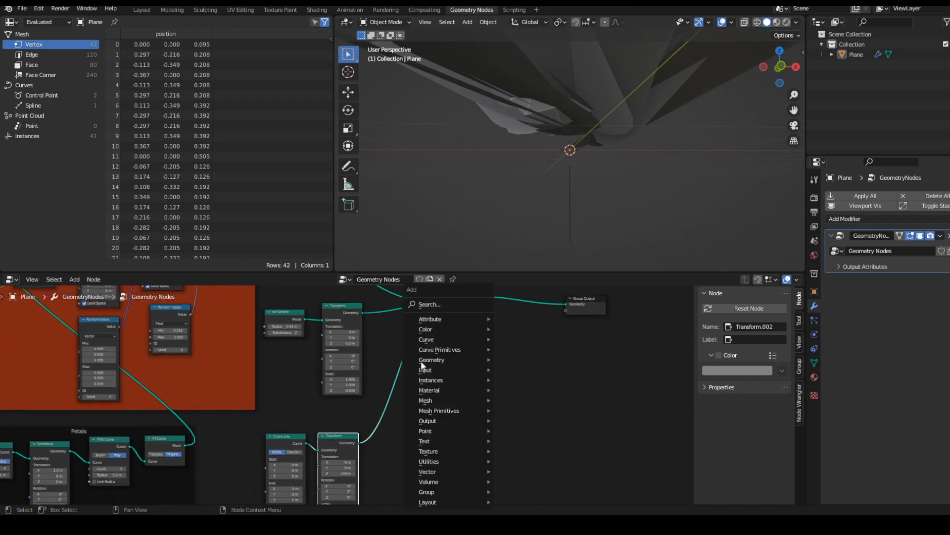
click(435, 305)
text(curve to m)
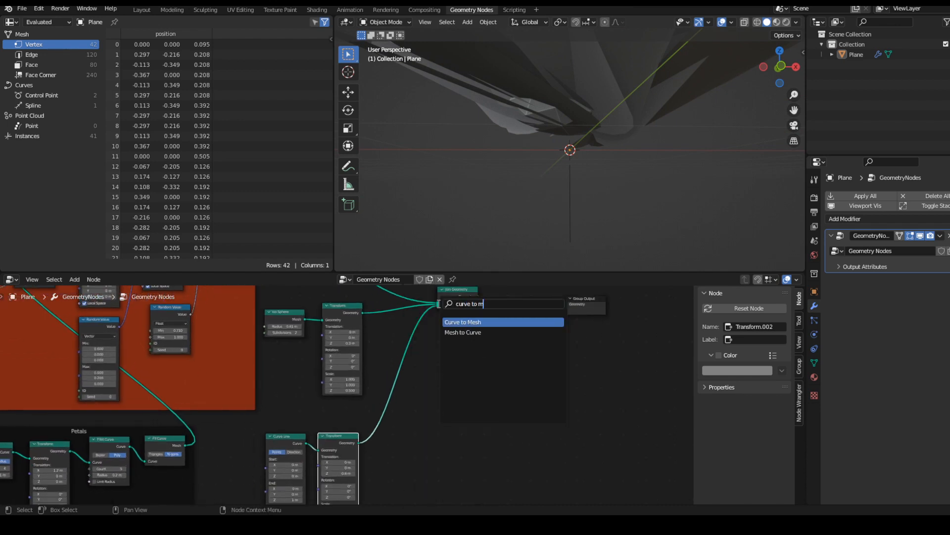
key(Return)
click(459, 387)
Add a Curve Circle node and connect it to the Profile Curve input of Curve to Mesh
key(shift+a)
click(362, 308)
text(curve cir)
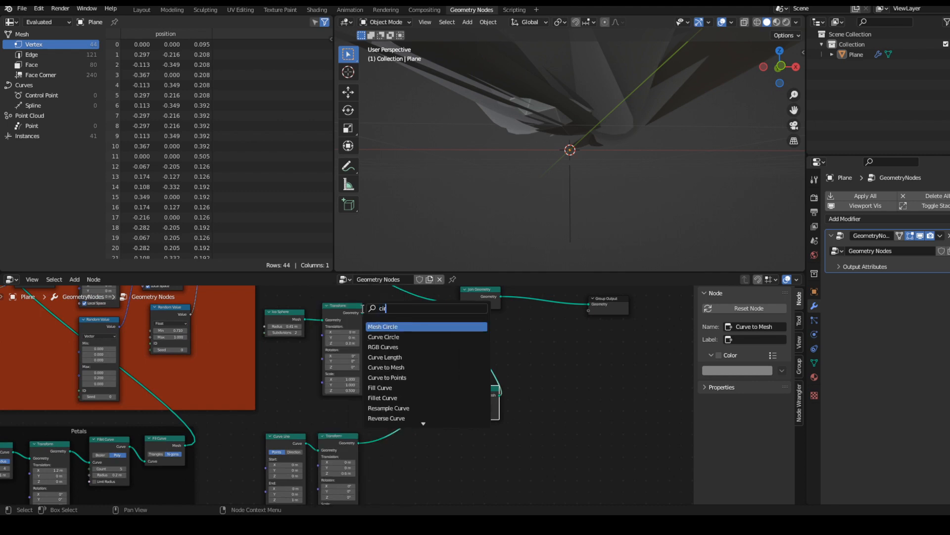
key(Return)
click(438, 449)
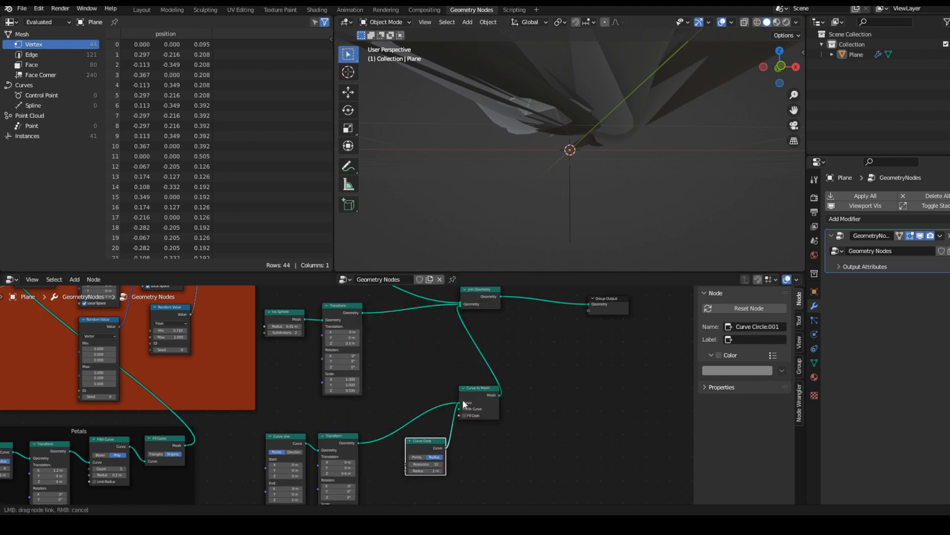
drag(460, 410, 460, 390)
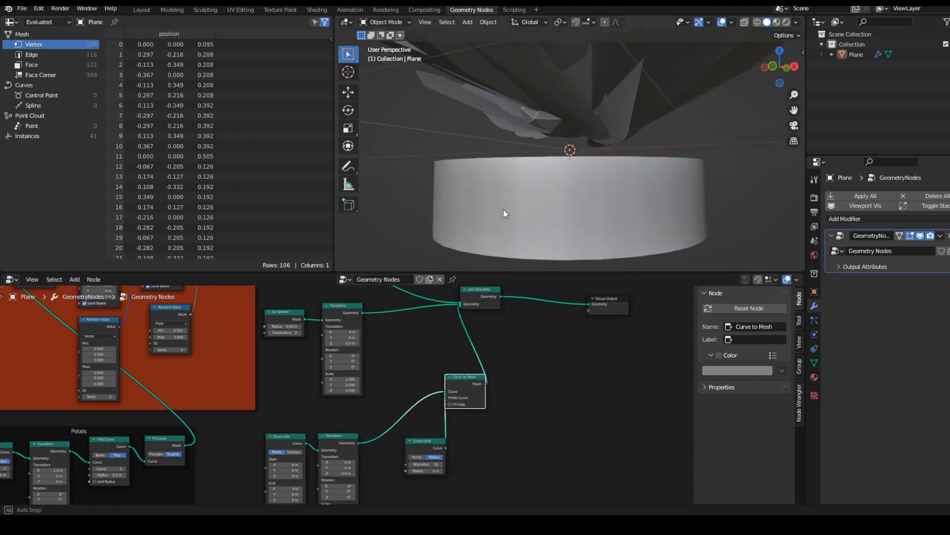
Set the Curve Circle's Resolution to 10 and its Radius to 0.23 m
scroll(435, 441, up, 3)
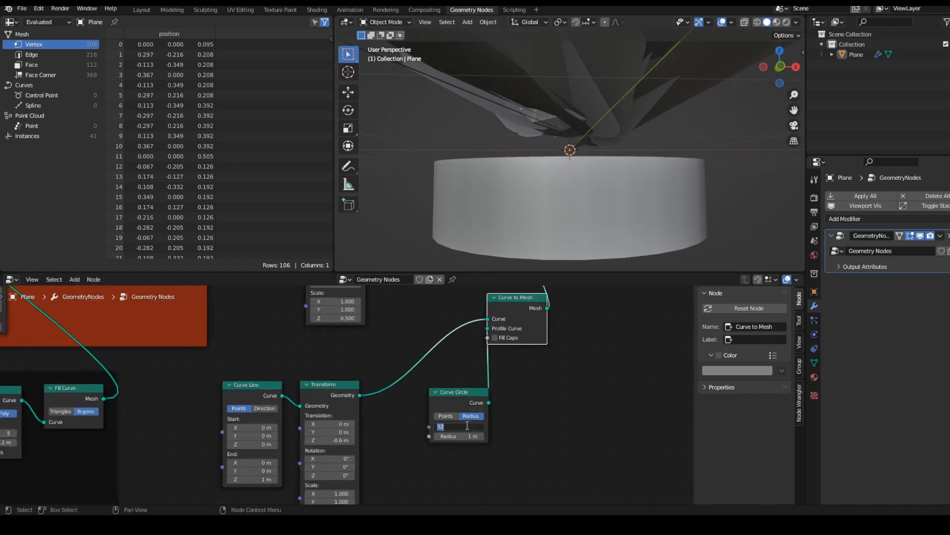
text(10)
key(Return)
scroll(433, 457, up, 2)
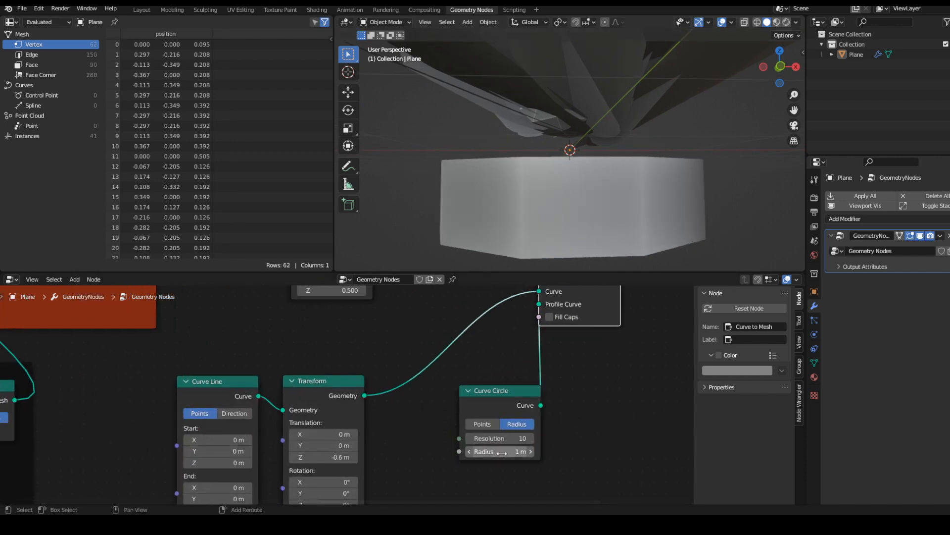
drag(495, 451, 480, 451)
Set the Curve Line's End Z to 2 m to lengthen the piece under the flower
middle_drag(306, 500, 382, 427)
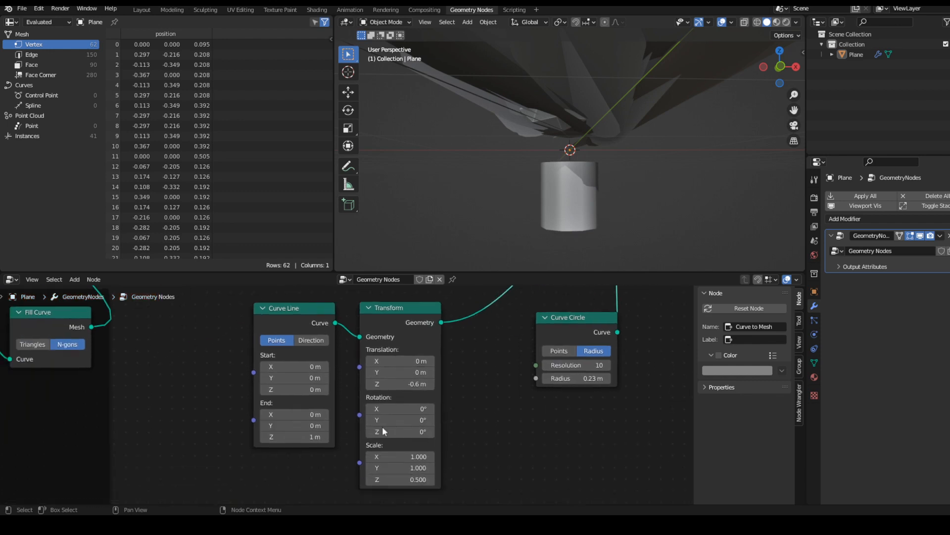
drag(299, 436, 296, 437)
middle_drag(584, 201, 563, 228)
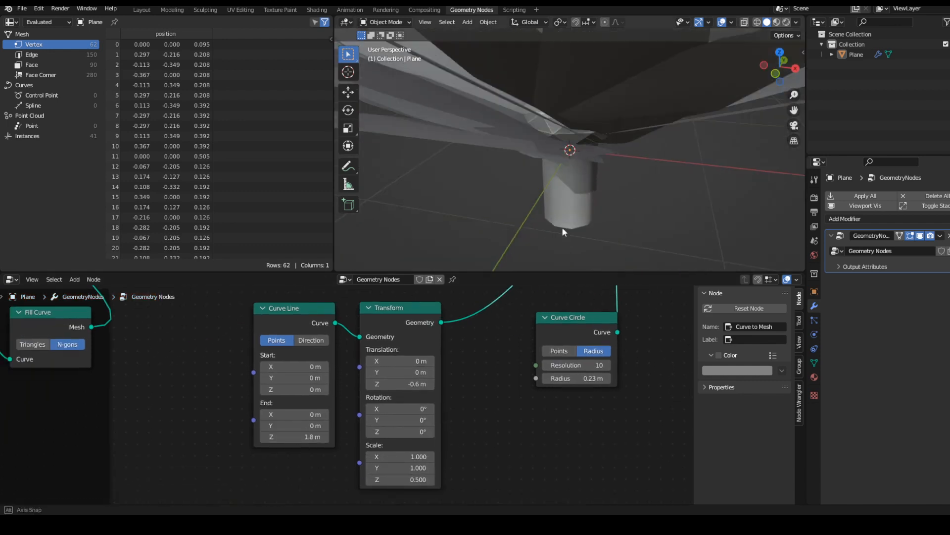
scroll(646, 148, down, 2)
middle_drag(646, 148, 626, 141)
Insert a Resample Curve node between the Curve Line and its Transform node, with Count set to 21
middle_drag(297, 332, 351, 388)
drag(330, 368, 263, 385)
scroll(378, 376, down, 2)
key(shift+a)
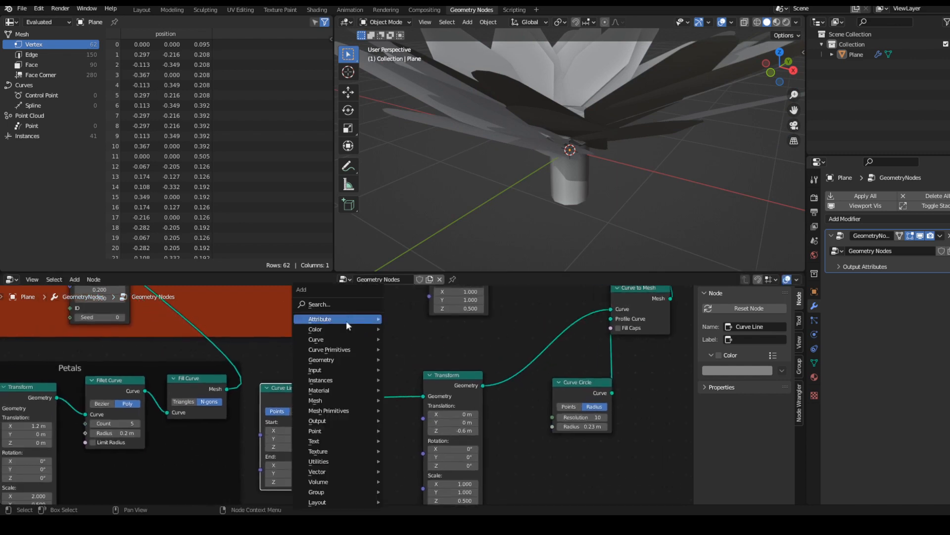
text(resa)
key(Return)
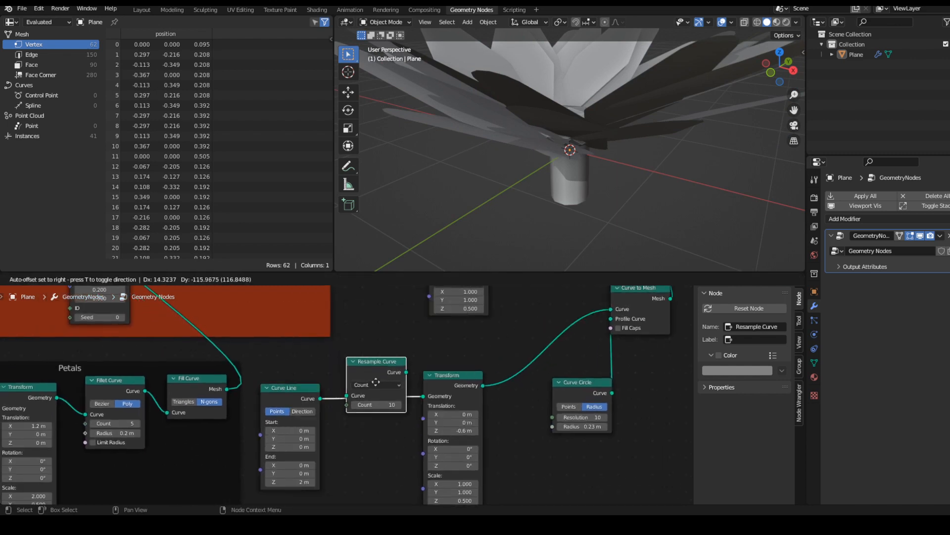
click(382, 421)
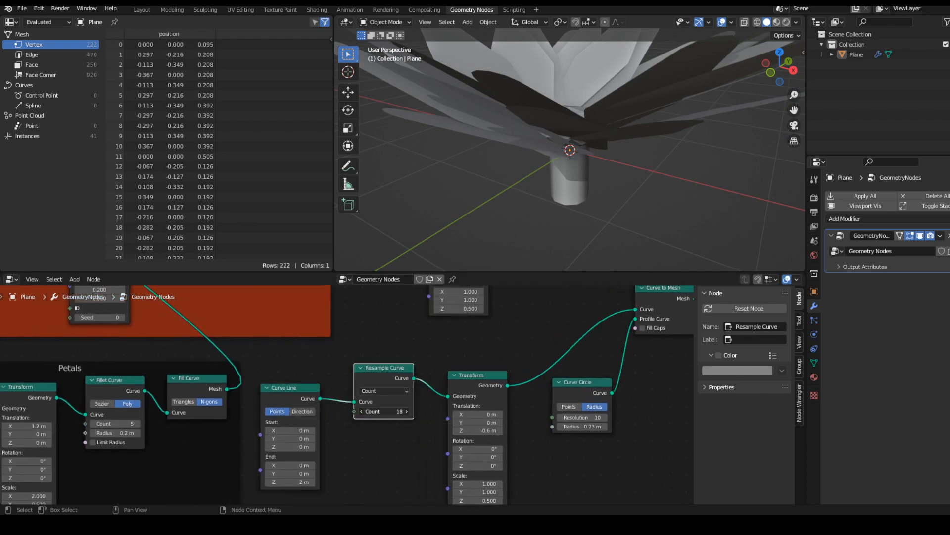
Insert a Set Curve Radius node between the Curve Line's Transform node and Curve to Mesh
key(shift+a)
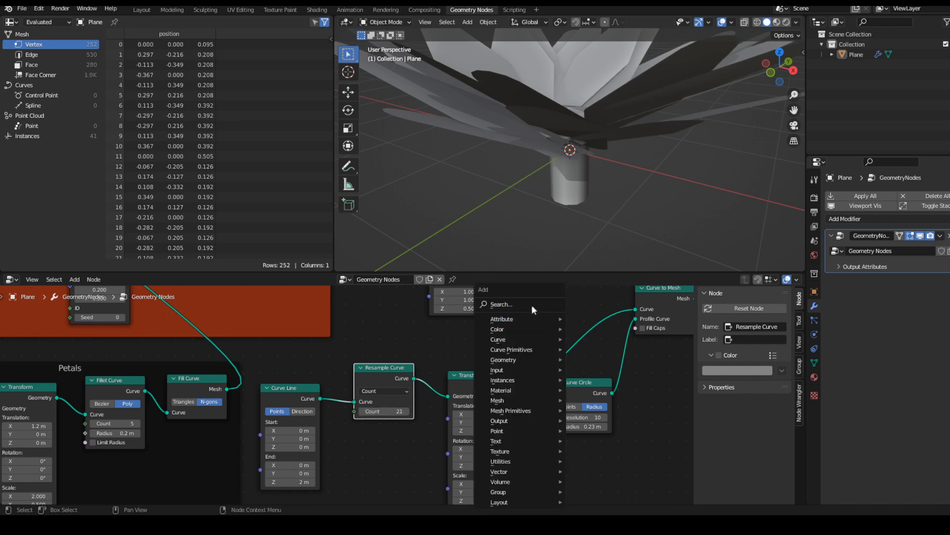
click(529, 302)
text(set cur)
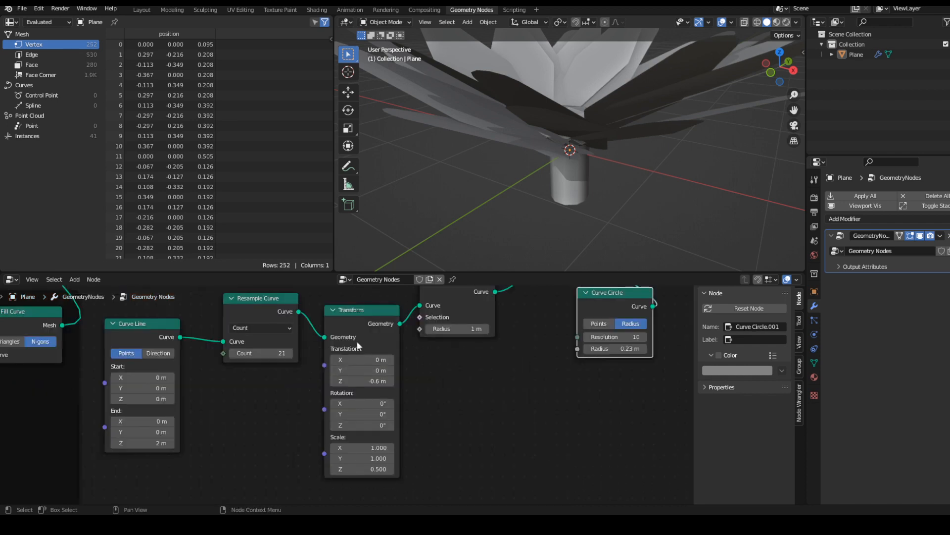
Add a Curve Parameter node and connect its Factor to the Radius input of Set Curve Radius
scroll(358, 342, down, 2)
key(shift+a)
click(361, 303)
text(cur)
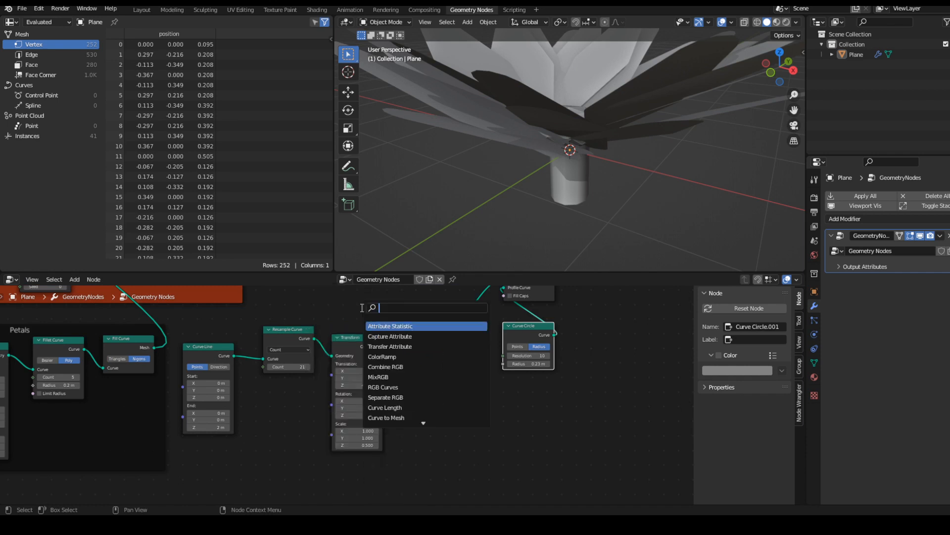
key(Return)
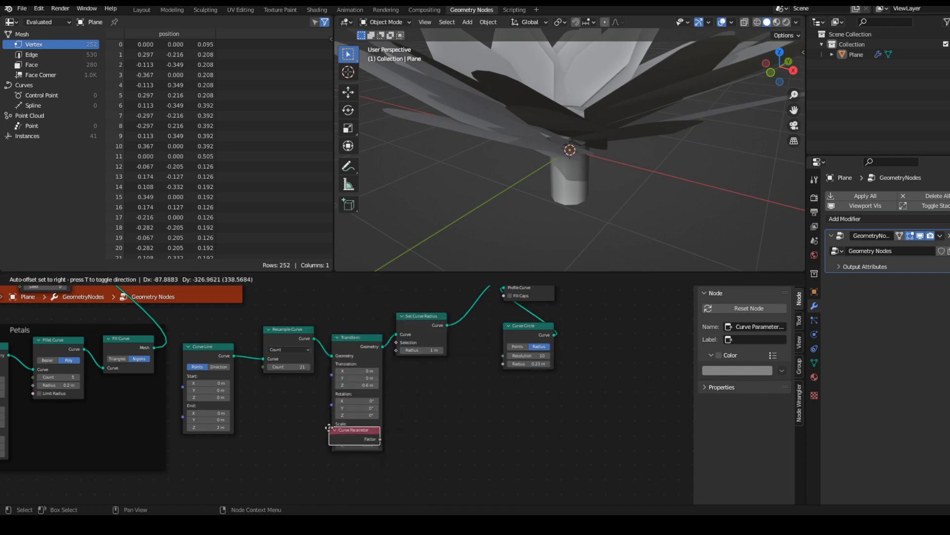
click(319, 469)
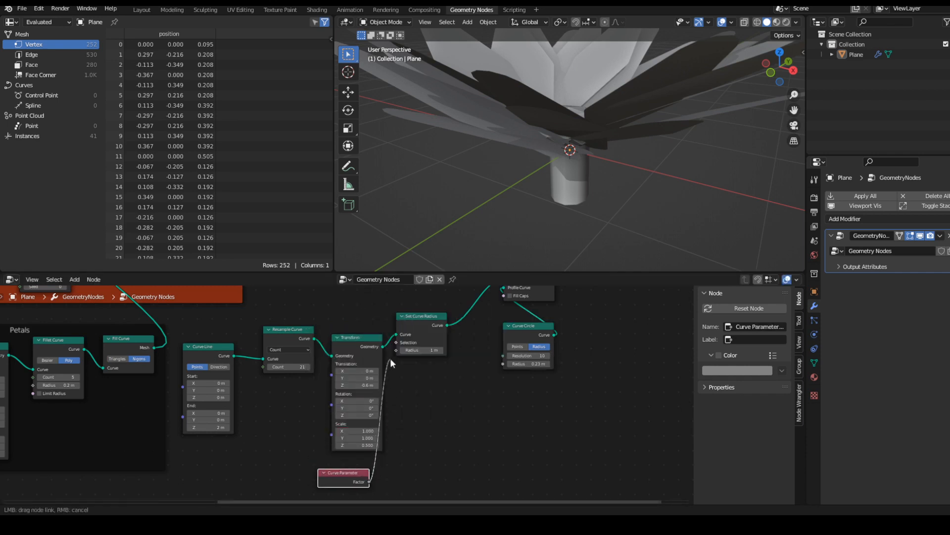
drag(390, 358, 396, 350)
middle_drag(570, 223, 564, 157)
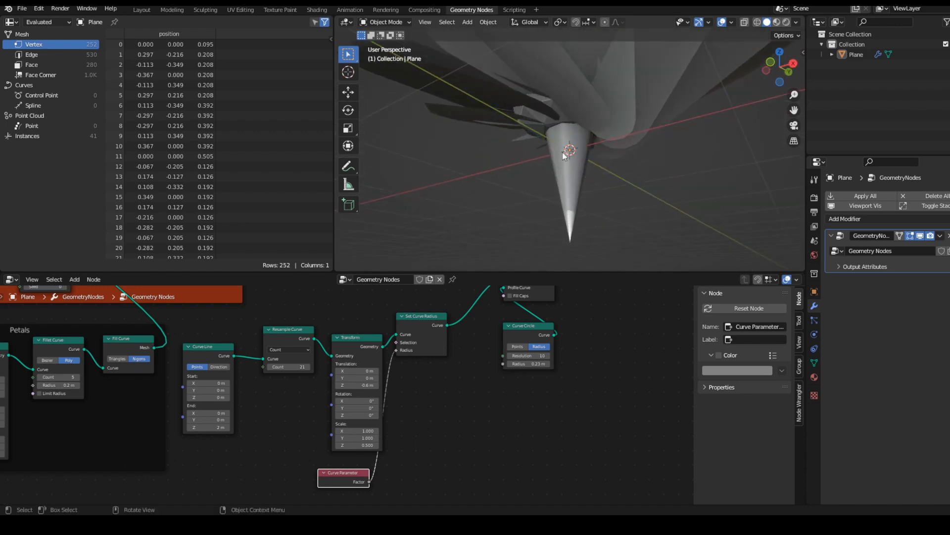
Make room around the Curve Parameter node and insert a ColorRamp node between it and Set Curve Radius
scroll(378, 433, down, 3)
middle_drag(420, 476, 396, 415)
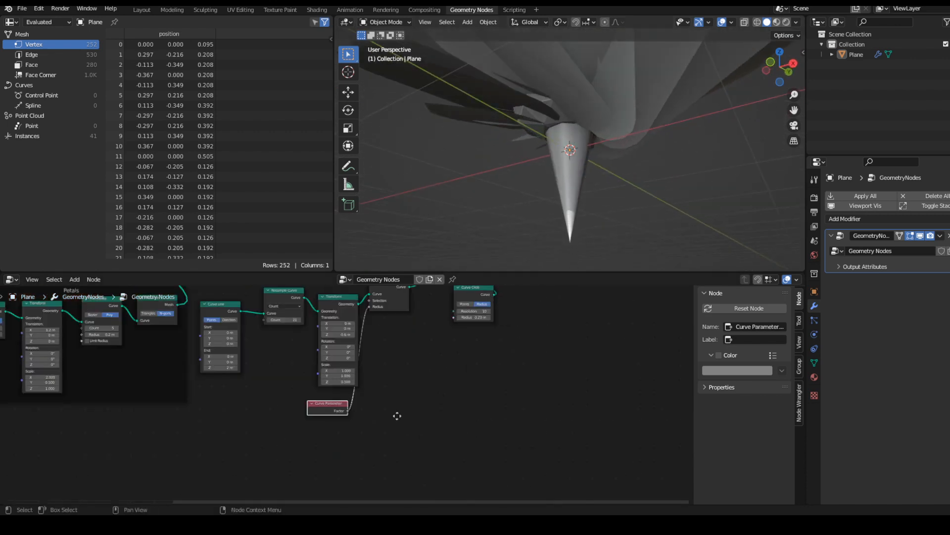
drag(339, 302, 331, 296)
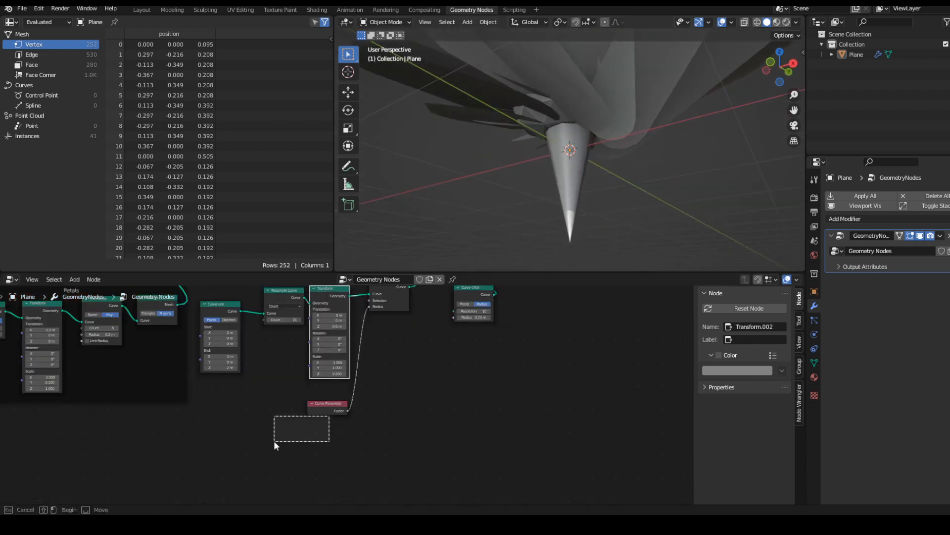
drag(274, 442, 271, 444)
drag(327, 405, 260, 449)
key(shift+a)
click(349, 306)
text(colo)
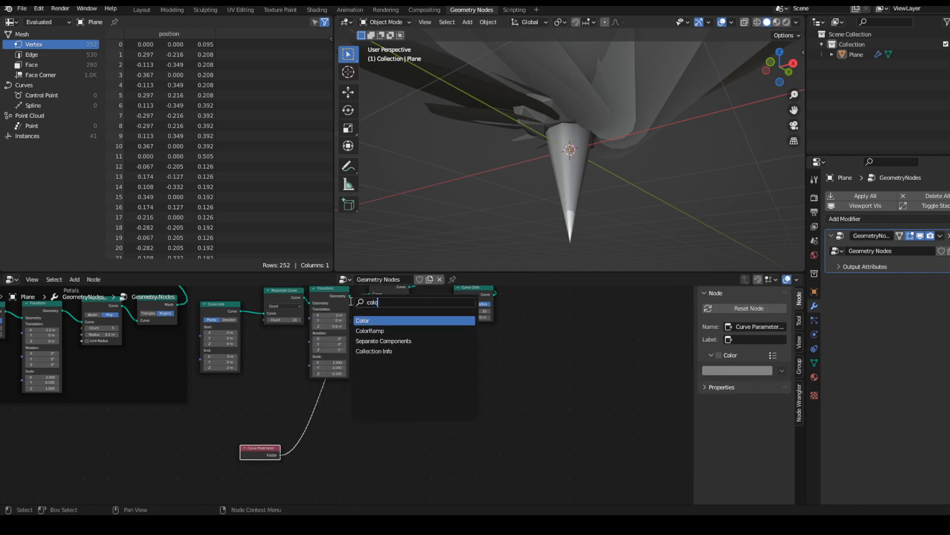
key(Down)
key(Return)
click(295, 394)
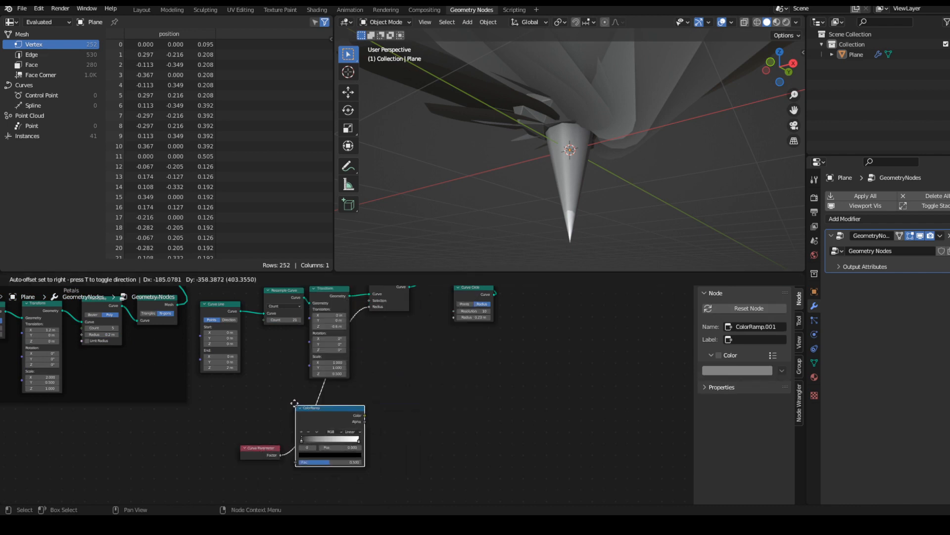
Set the new ColorRamp's interpolation to B-Spline and inspect the tapered piece under the flower
scroll(297, 406, up, 2)
click(399, 404)
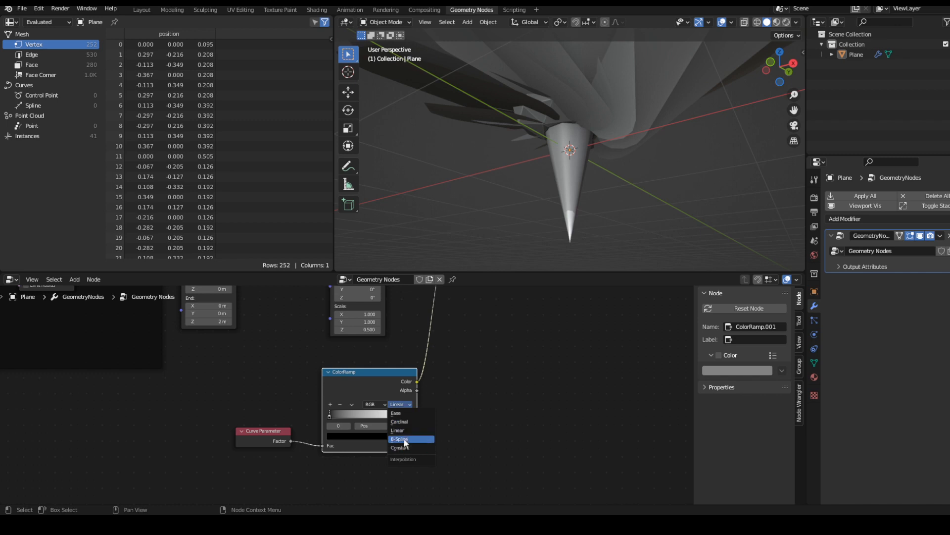
scroll(526, 213, up, 3)
middle_drag(532, 201, 529, 253)
middle_drag(371, 451, 416, 437)
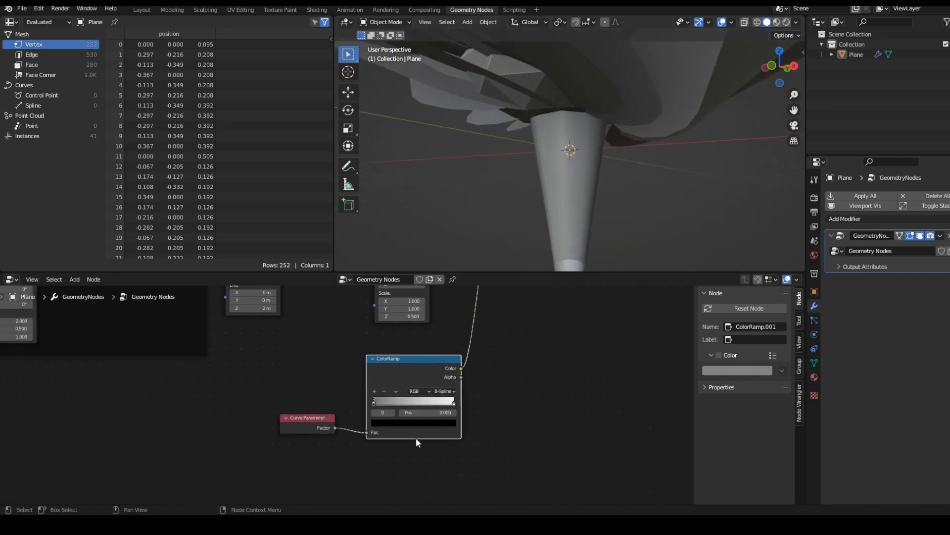
Adjust the brightness of the ColorRamp's first stop and check the tip of the tapered base
scroll(408, 429, up, 4)
click(440, 432)
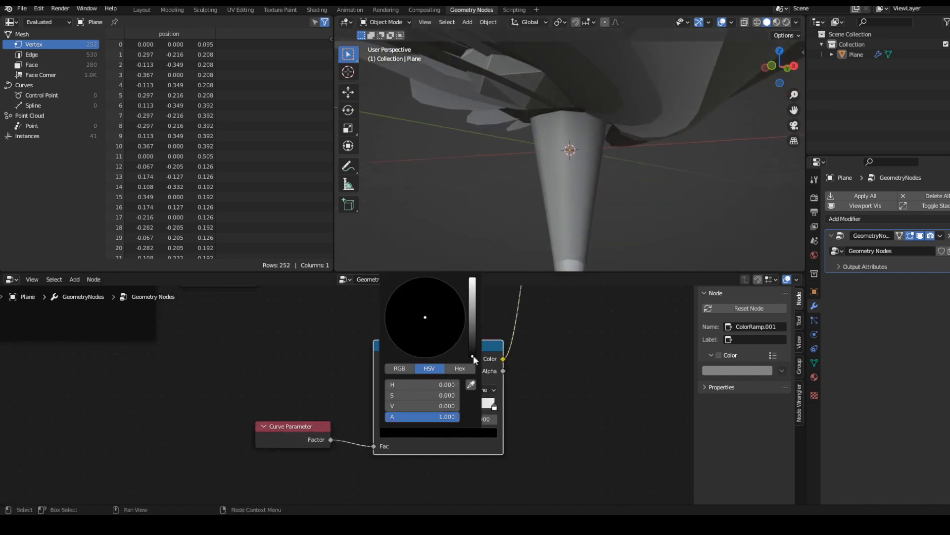
drag(474, 355, 473, 321)
middle_drag(678, 157, 640, 230)
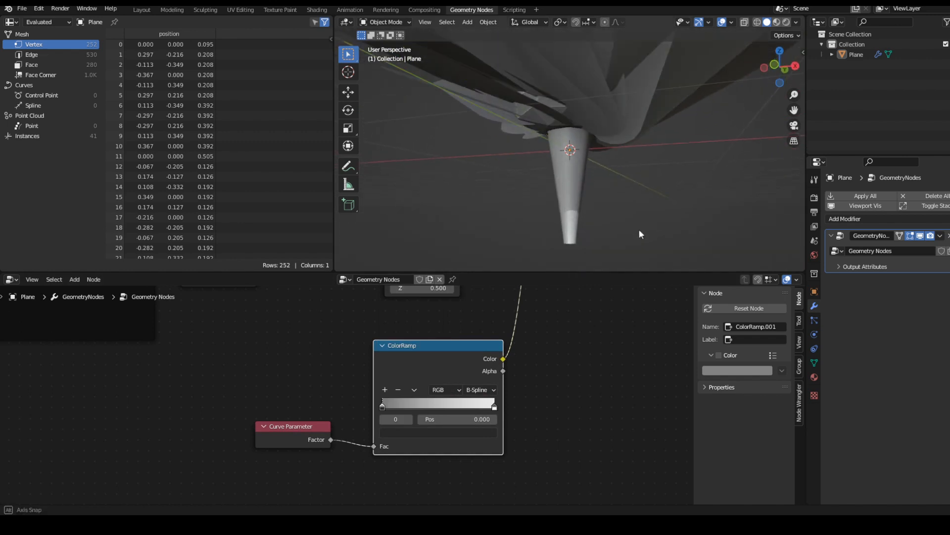
scroll(505, 402, up, 1)
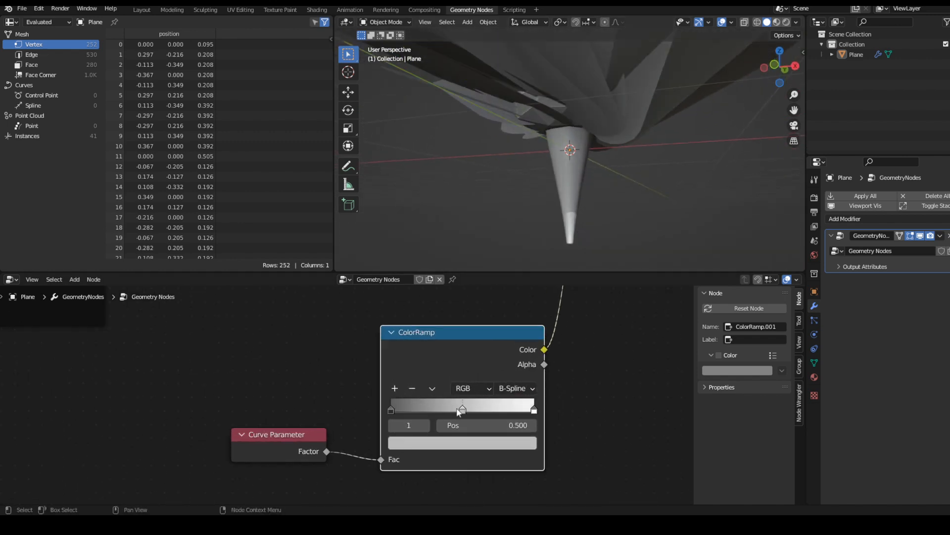
Add stops to the ColorRamp, spread them along the gradient and place the last one at position 1.000
mouse_move(458, 412)
mouse_down()
mouse_move(407, 421)
mouse_move(480, 414)
mouse_up()
click(394, 389)
ctrl+click(510, 410)
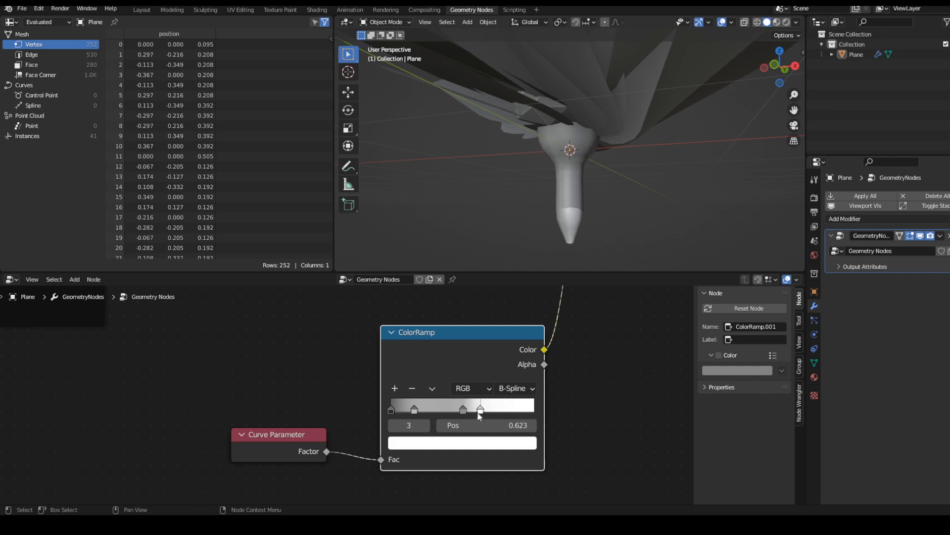
click(396, 388)
drag(471, 410, 548, 405)
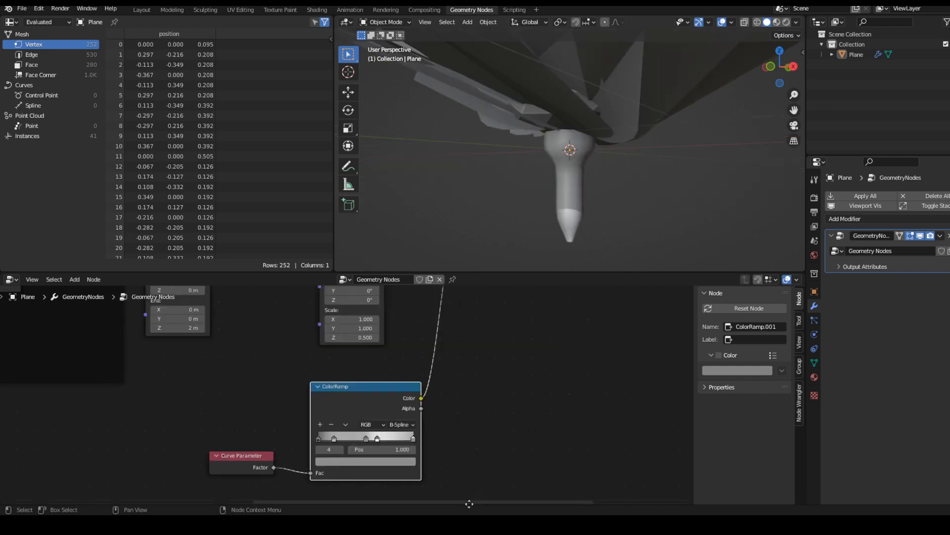
Set the radius of the base's profile Curve Circle to 0.6 m and inspect the shape
middle_drag(472, 291, 415, 400)
scroll(416, 400, up, 4)
middle_drag(594, 381, 545, 412)
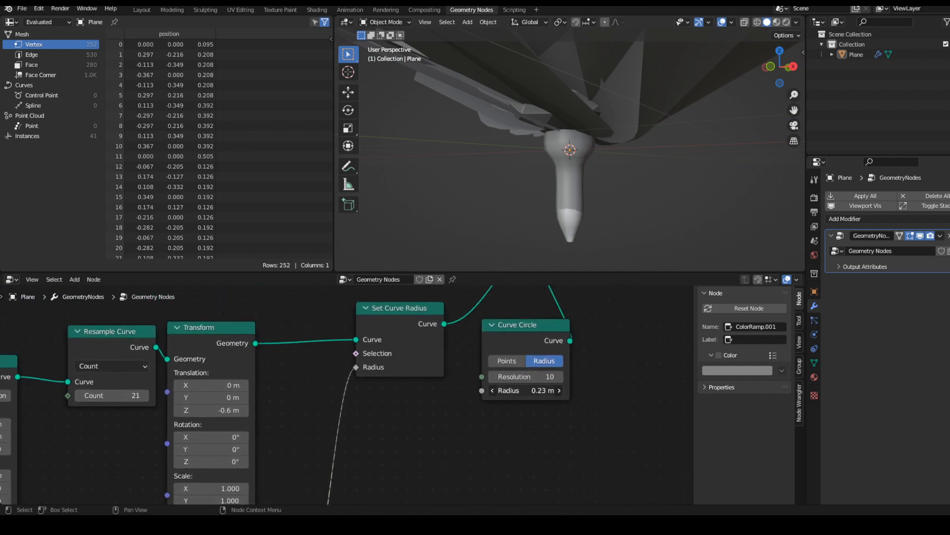
drag(525, 390, 549, 390)
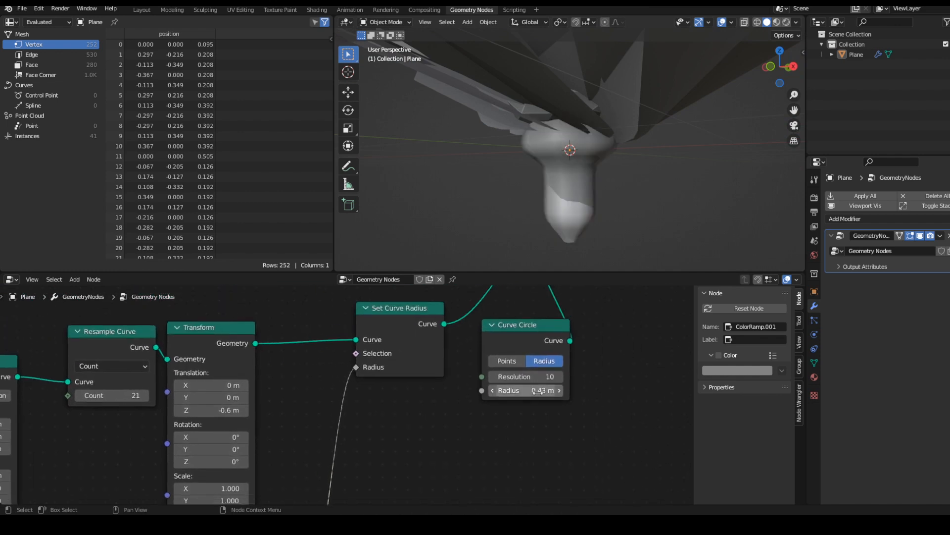
middle_drag(606, 254, 570, 376)
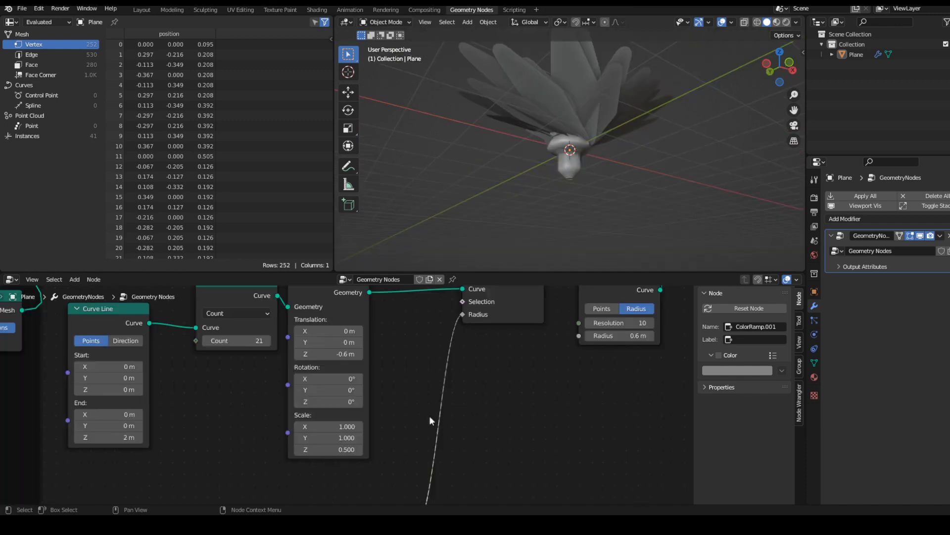
Set the Curve Line's end Z to 1.3 m and its Transform's Z scale to 1.000 and Z translation to -0.9 m
middle_drag(429, 414, 484, 328)
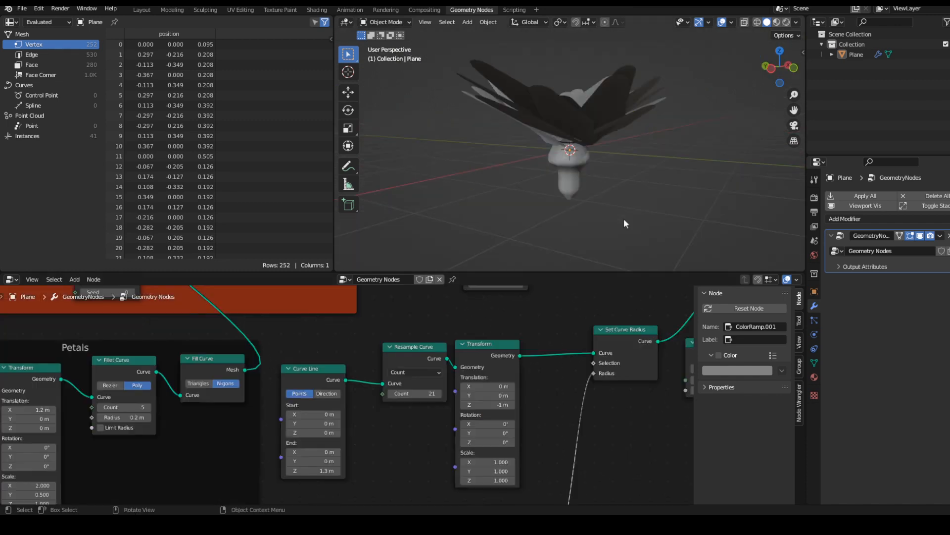
middle_drag(623, 218, 596, 228)
scroll(447, 425, up, 2)
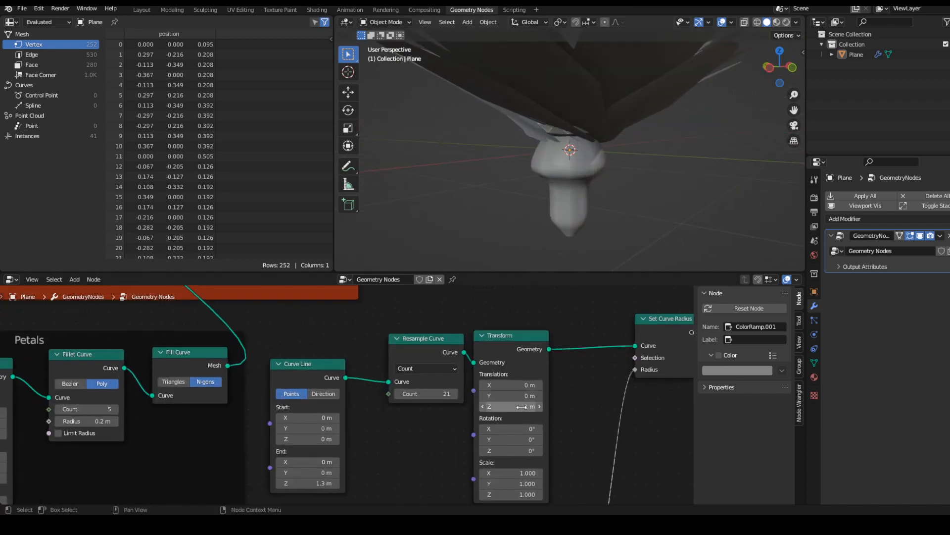
drag(517, 406, 526, 406)
Spread the two middle stops of the radius ColorRamp further apart
middle_drag(630, 464, 484, 400)
scroll(556, 439, down, 3)
middle_drag(557, 439, 587, 345)
scroll(485, 421, up, 4)
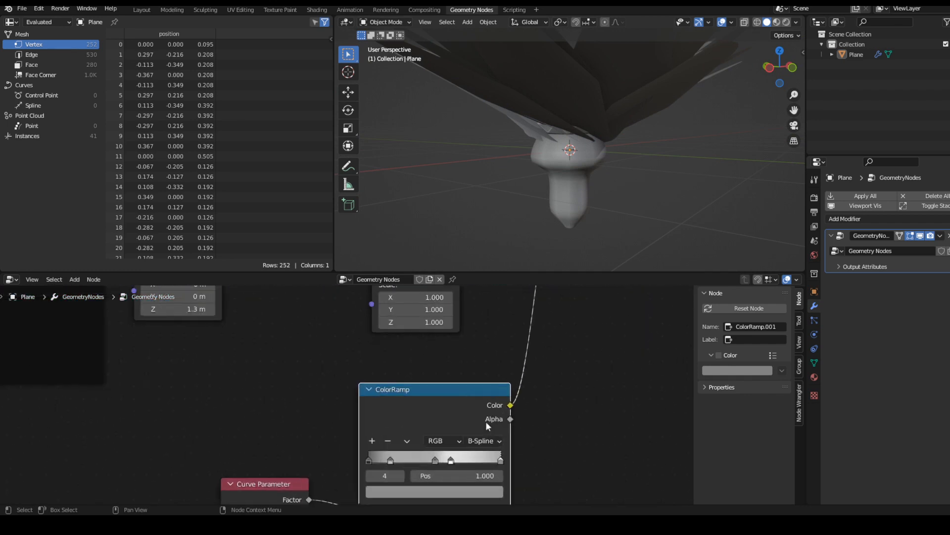
drag(451, 461, 470, 461)
drag(435, 462, 416, 461)
Add another stop next to the first stop of the radius ColorRamp
click(369, 462)
middle_drag(472, 489, 473, 431)
click(394, 396)
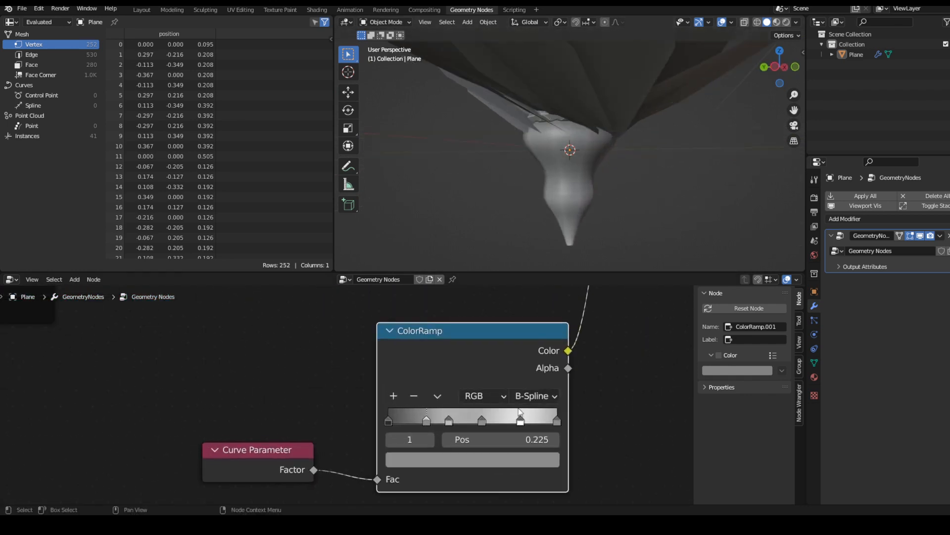
Shift the last two ColorRamp stops, placing the final one at position 0.977, and lighten its color
drag(520, 422, 525, 422)
drag(557, 422, 553, 422)
click(519, 459)
drag(527, 285, 527, 253)
scroll(618, 198, down, 3)
middle_drag(604, 179, 646, 233)
scroll(646, 233, down, 3)
scroll(593, 419, down, 5)
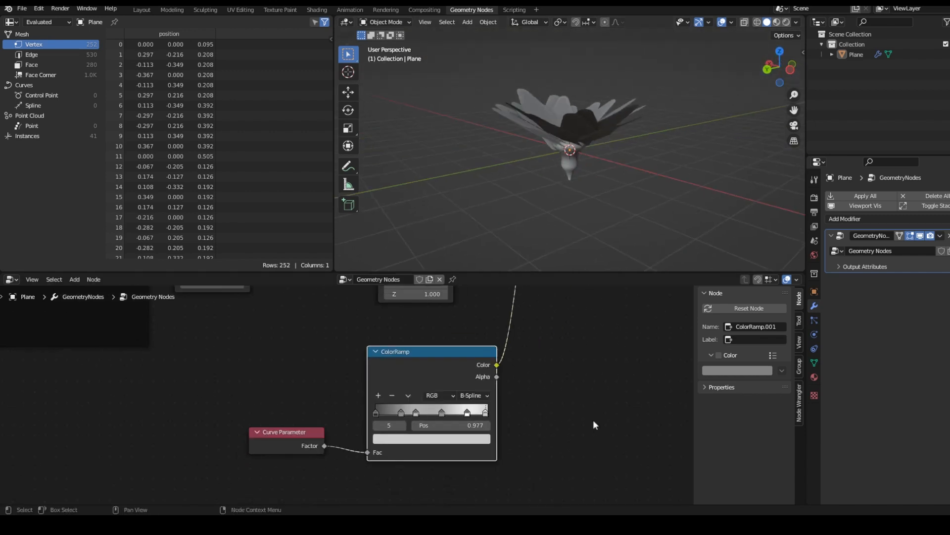
Move the ColorRamp and Curve Parameter nodes closer to the base's node chain and give Join Geometry more room
middle_drag(593, 420, 410, 460)
scroll(470, 429, down, 6)
scroll(431, 484, down, 4)
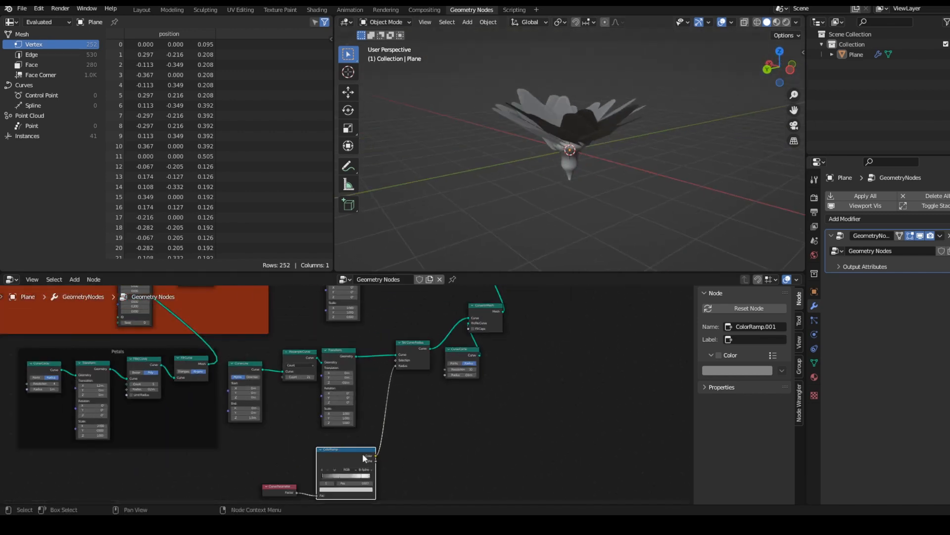
drag(355, 452, 350, 436)
drag(274, 488, 246, 454)
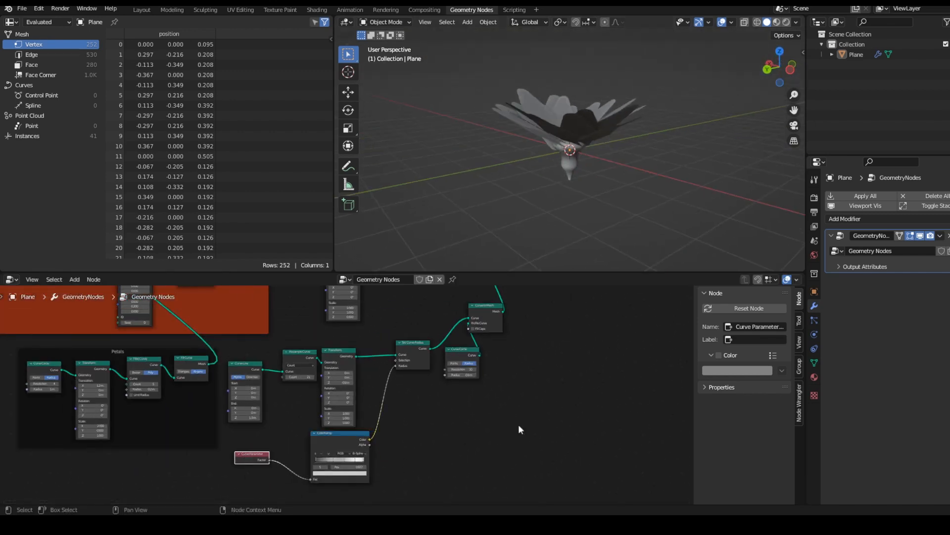
middle_drag(501, 428, 466, 505)
scroll(517, 420, down, 3)
drag(434, 349, 475, 349)
scroll(620, 157, up, 4)
middle_drag(621, 155, 478, 109)
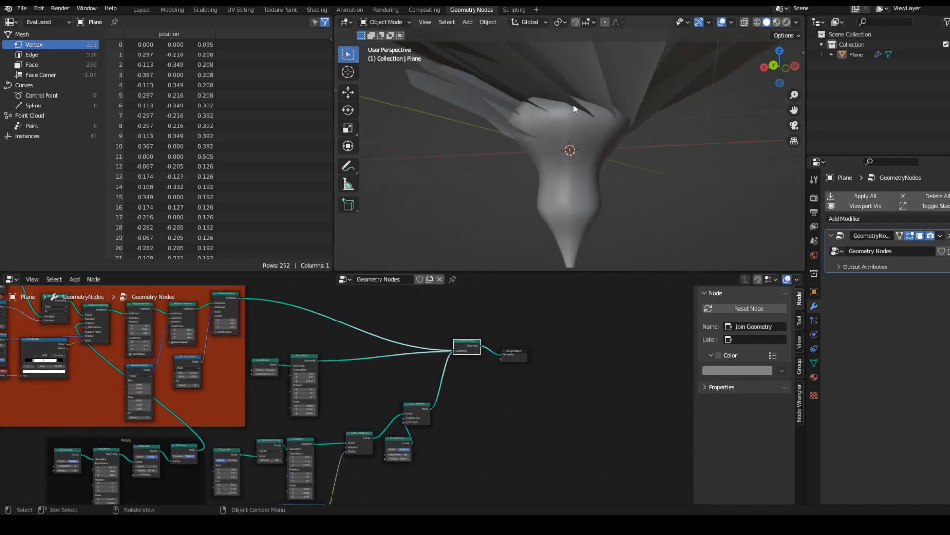
middle_drag(574, 108, 631, 157)
Add a new Curve Circle node beneath the base's profile Curve Circle
middle_drag(487, 501, 431, 402)
key(shift+a)
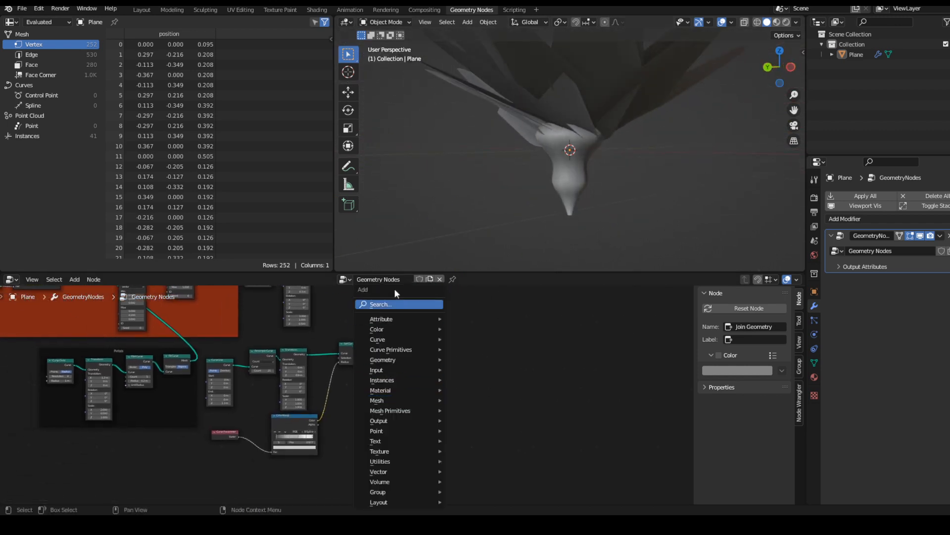
click(394, 304)
text(c)
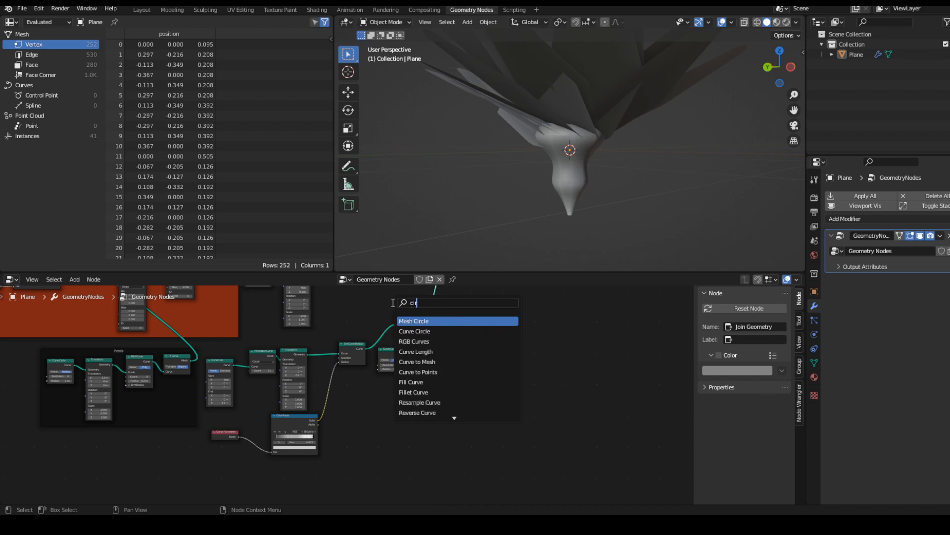
text(ir)
key(Down)
key(Return)
click(411, 468)
scroll(411, 469, up, 4)
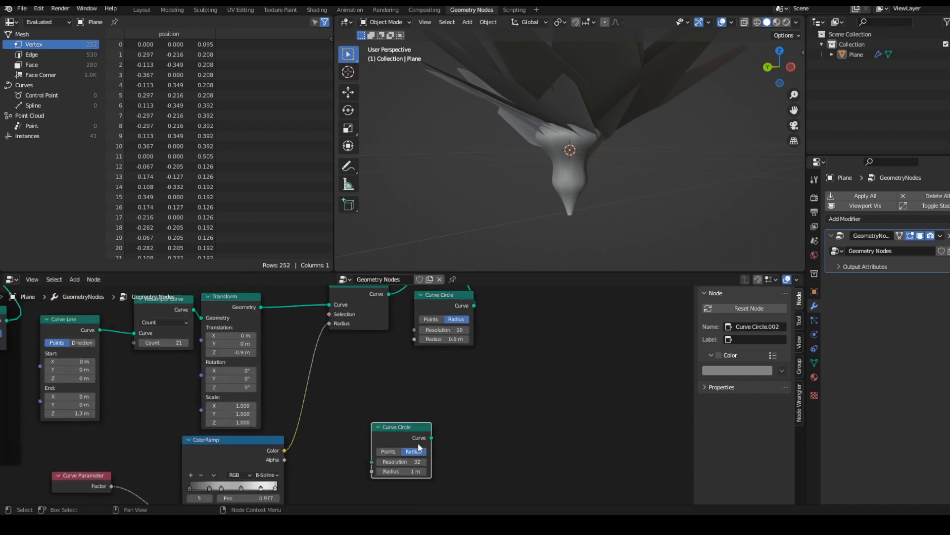
Set the new Curve Circle's resolution to 10 and connect its Curve output to Join Geometry
scroll(410, 466, down, 5)
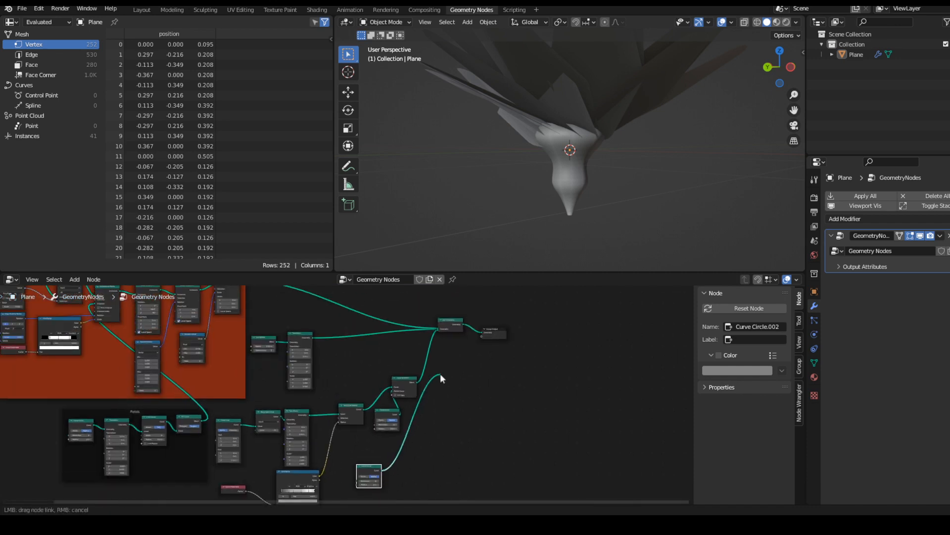
drag(441, 332, 438, 331)
scroll(492, 421, up, 3)
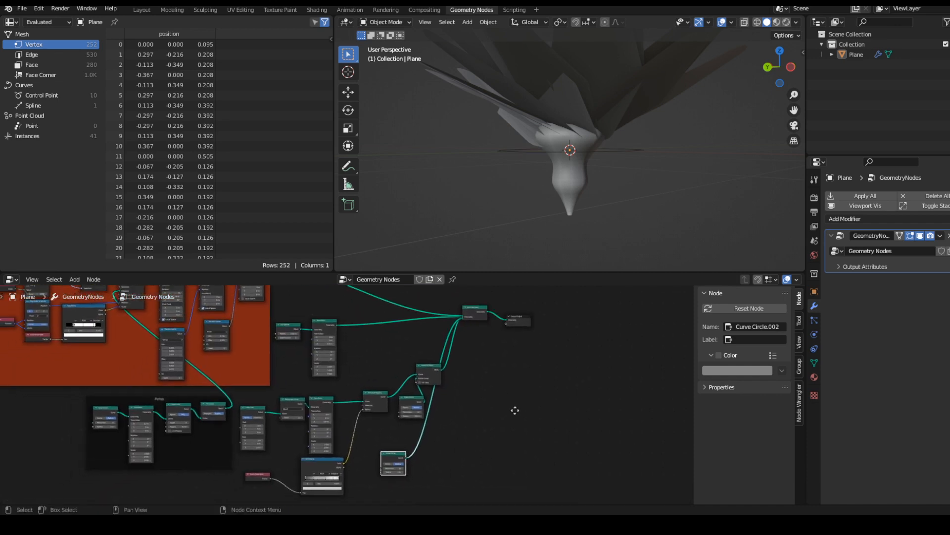
scroll(401, 409, up, 3)
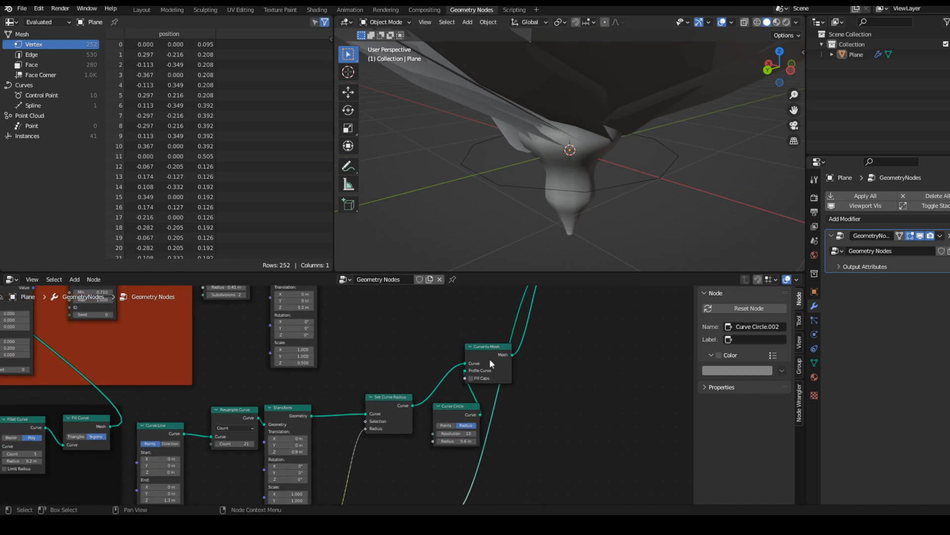
Duplicate the Curve to Mesh node and insert it between the new Curve Circle and Join Geometry
click(489, 358)
key(shift+d)
click(489, 496)
middle_drag(489, 495, 496, 448)
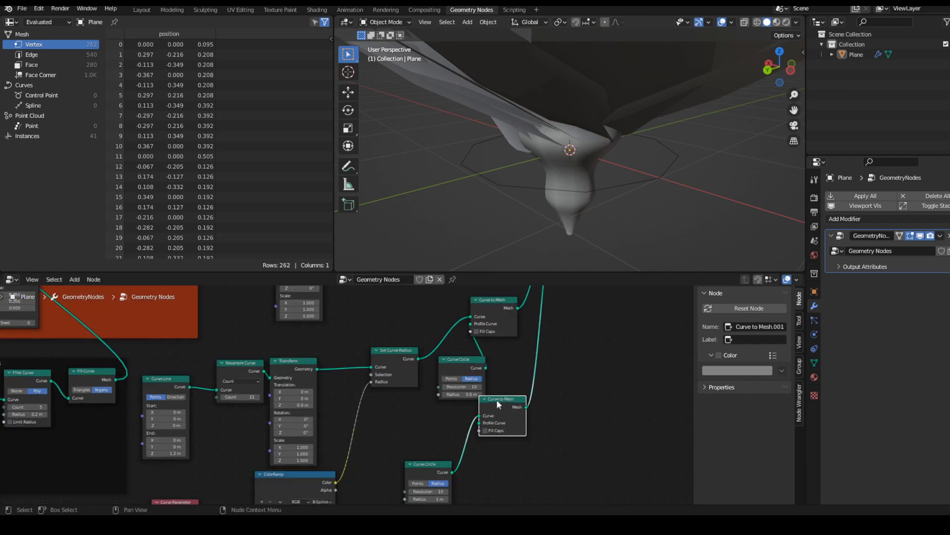
drag(497, 399, 517, 416)
Duplicate the base's profile Curve Circle and connect it to the new Curve to Mesh's Profile Curve input
click(462, 361)
key(shift+d)
click(499, 475)
middle_drag(498, 474, 445, 441)
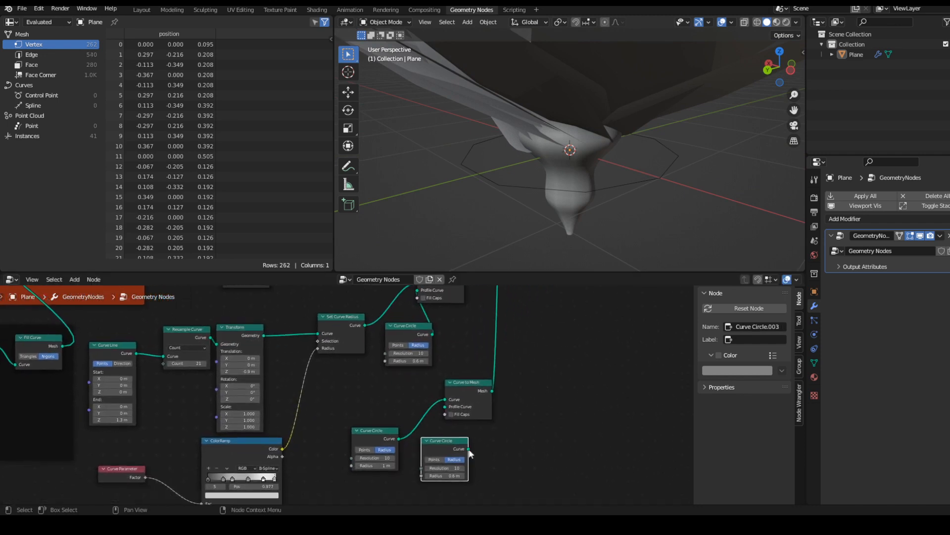
drag(448, 409, 506, 397)
Set the ring's profile radius to 0.13 m and circle radius to 0.56 m, and move its Curve Circle below the ColorRamp
scroll(445, 473, up, 4)
middle_drag(446, 473, 503, 415)
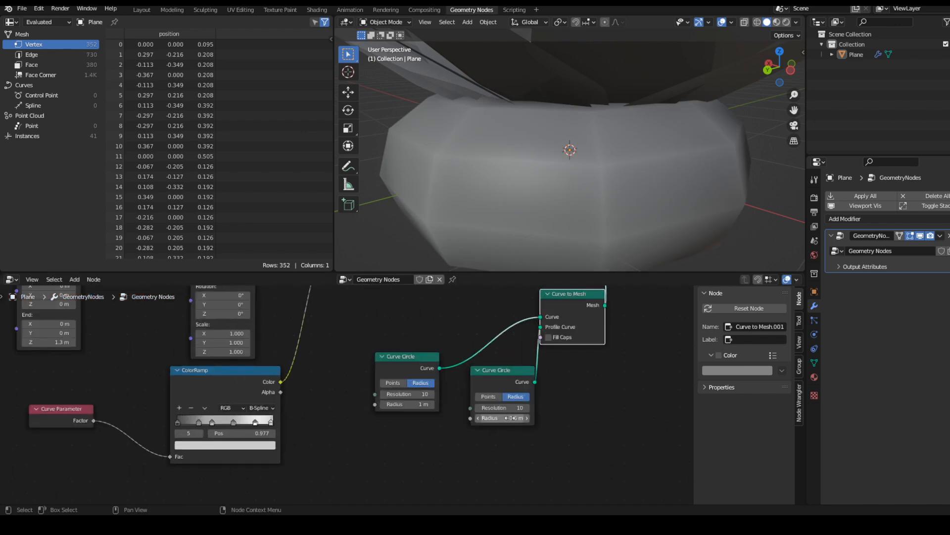
drag(503, 418, 480, 418)
scroll(347, 394, up, 2)
drag(407, 404, 391, 404)
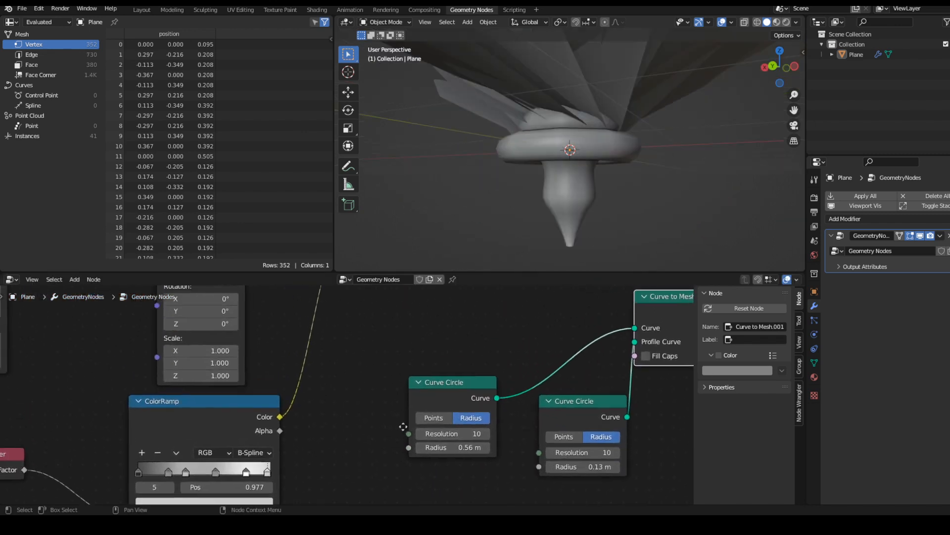
scroll(411, 411, down, 10)
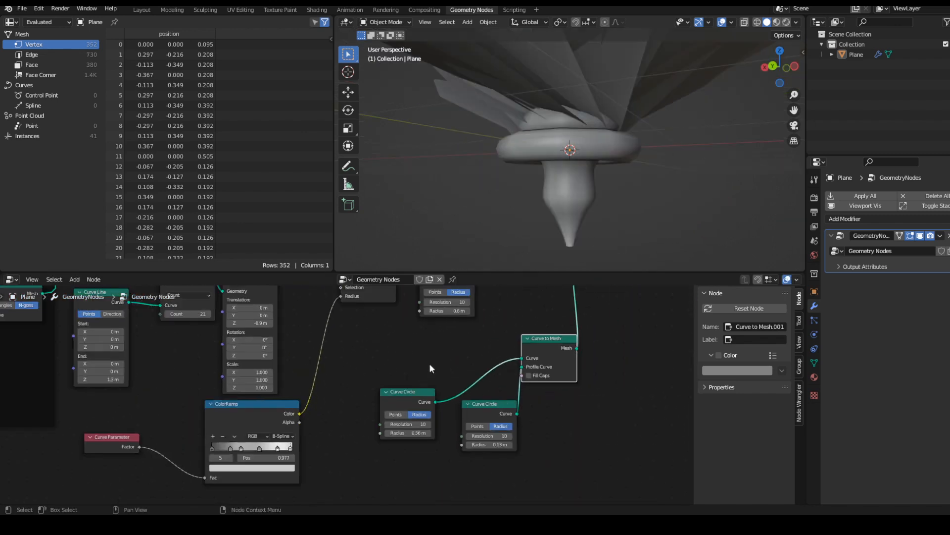
drag(390, 395, 288, 478)
key(shift+a)
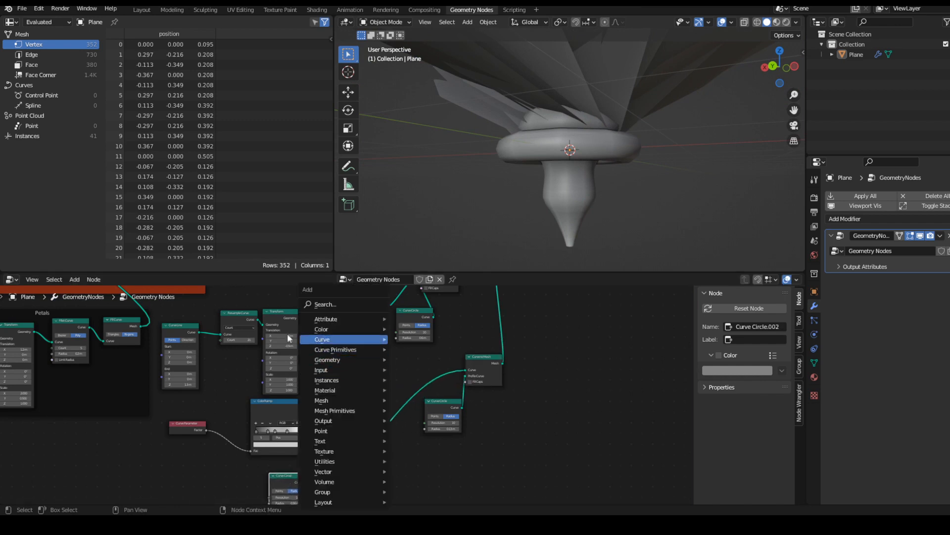
key(shift+d)
right_click(329, 363)
Duplicate the curve line's Transform node and insert it between the ring's Curve Circle and Curve to Mesh
click(277, 312)
key(shift+d)
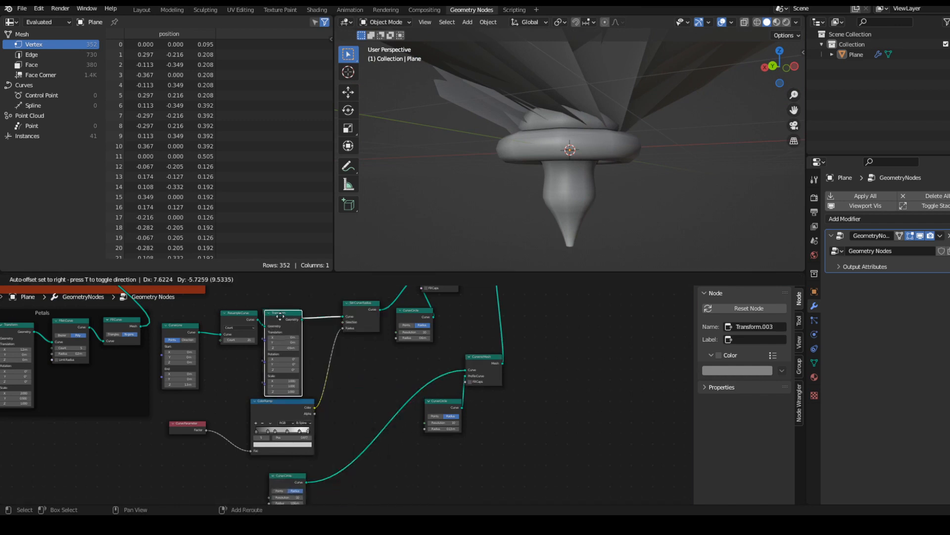
click(363, 448)
Set the ring's Z translation to 0.25 m, circle resolution to 16 and radius to 0.46 m, and profile radius to 0.18 m
scroll(453, 403, up, 5)
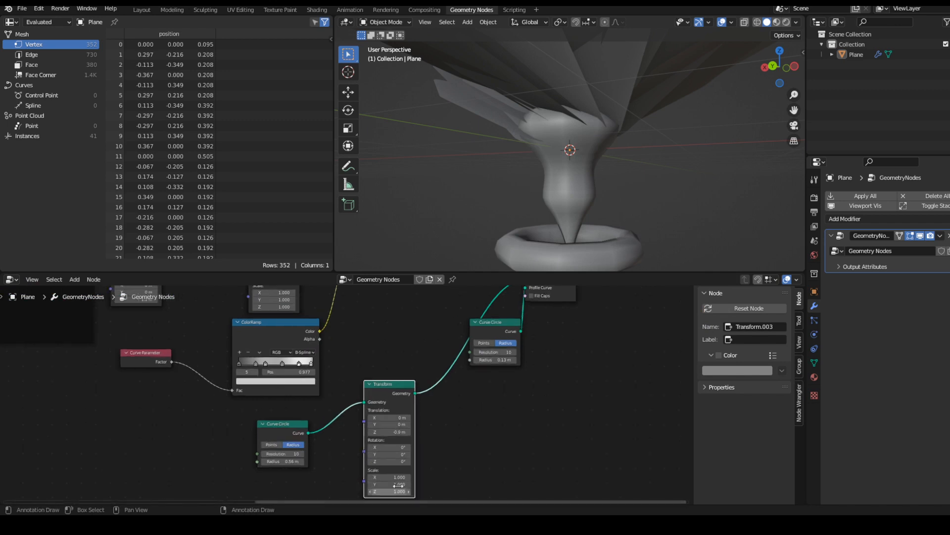
drag(400, 441, 421, 441)
scroll(497, 423, up, 1)
middle_drag(608, 129, 635, 130)
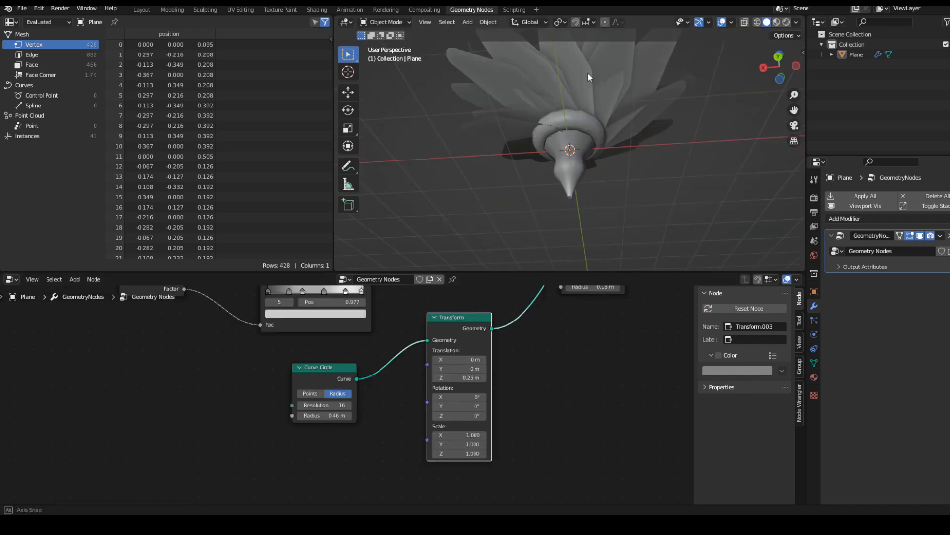
middle_drag(587, 72, 555, 239)
Insert a Set Shade Smooth node between the Ico Sphere's Transform and Join Geometry
scroll(560, 233, down, 3)
scroll(536, 401, down, 5)
middle_drag(535, 401, 487, 379)
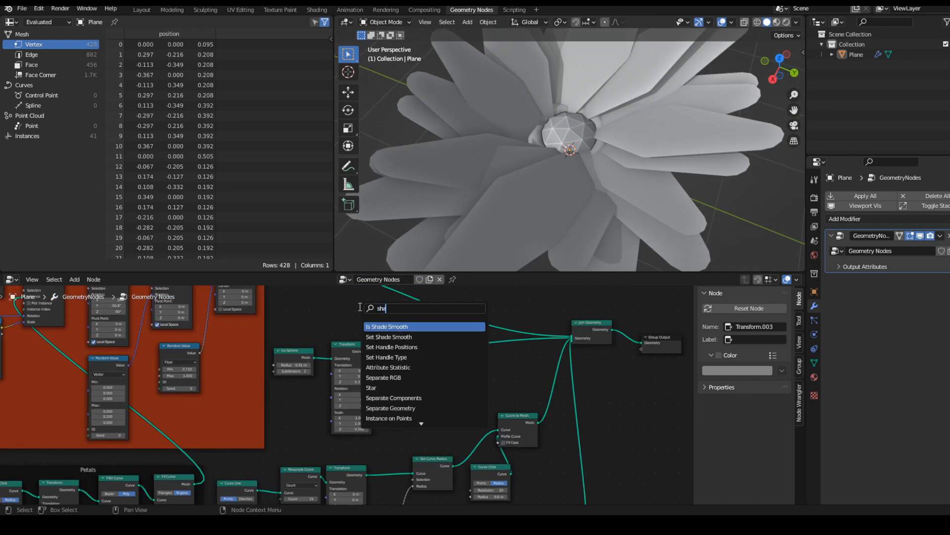
key(Down)
key(Return)
click(408, 330)
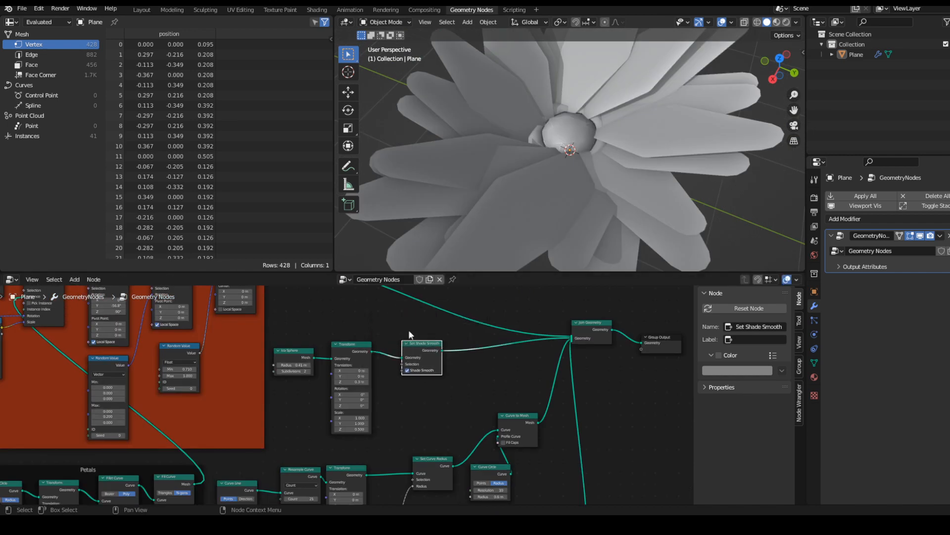
Refine the ring to a Z translation of 0.18 m, circle radius 0.4 m, profile resolution 11 and profile radius 0.15 m
scroll(577, 206, up, 2)
middle_drag(577, 205, 575, 250)
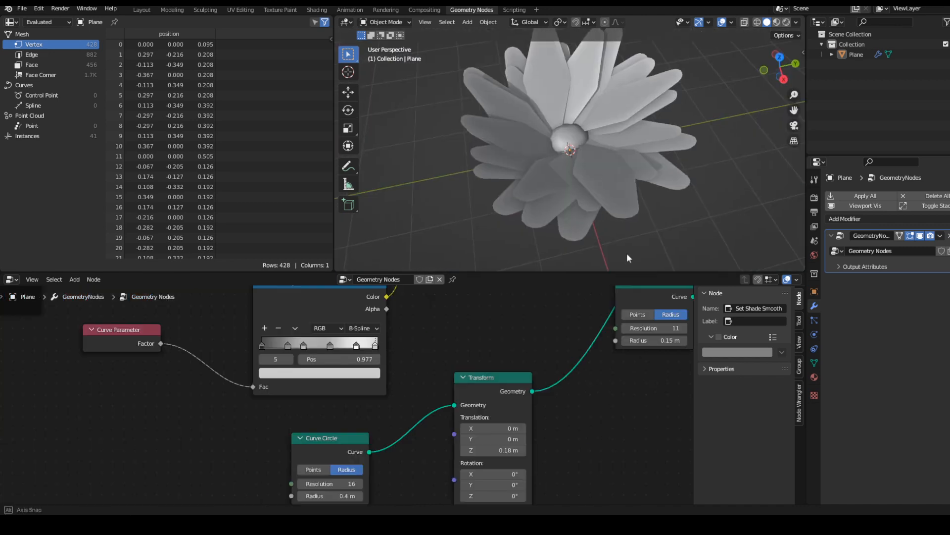
middle_drag(627, 253, 577, 249)
scroll(416, 357, down, 8)
middle_drag(390, 389, 442, 435)
scroll(443, 435, up, 2)
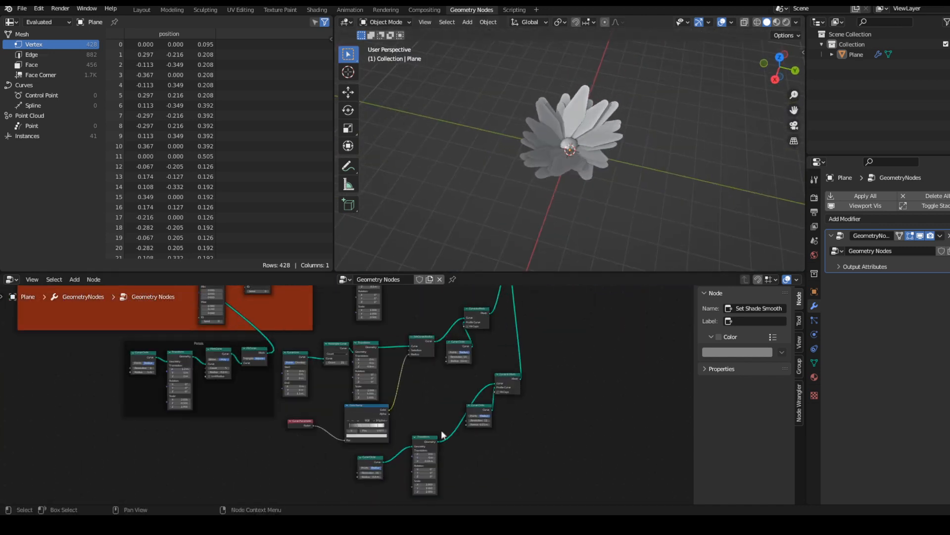
Arrange the flower base's curve line, radius, ColorRamp and Curve to Mesh nodes into a compact group beside the Petals frame
scroll(442, 434, up, 1)
drag(274, 324, 318, 322)
middle_drag(333, 383, 406, 381)
drag(364, 426, 358, 412)
drag(436, 407, 424, 407)
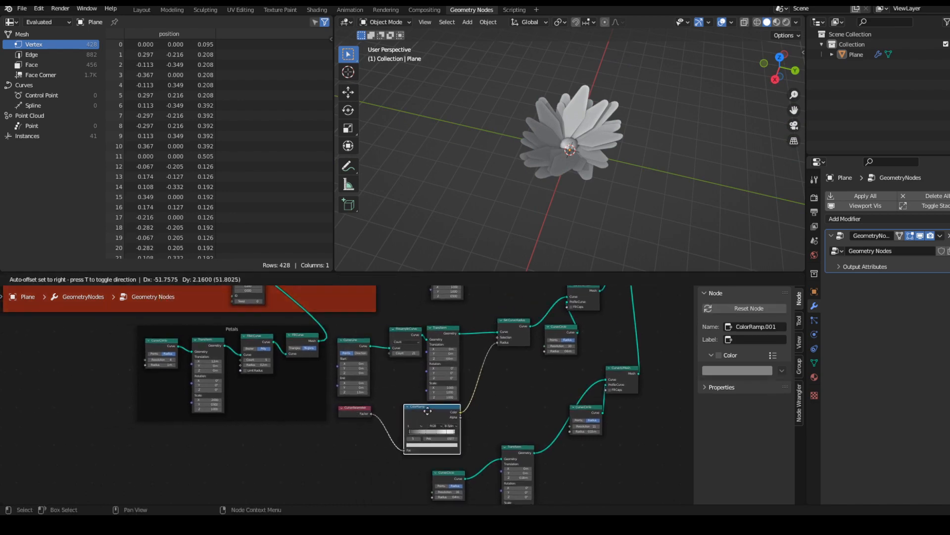
drag(581, 293, 550, 330)
middle_drag(495, 317, 467, 444)
Group the flower base's curve nodes in a frame labelled Flower Base
drag(357, 337, 509, 410)
key(ctrl+j)
click(753, 321)
text(Flower Base)
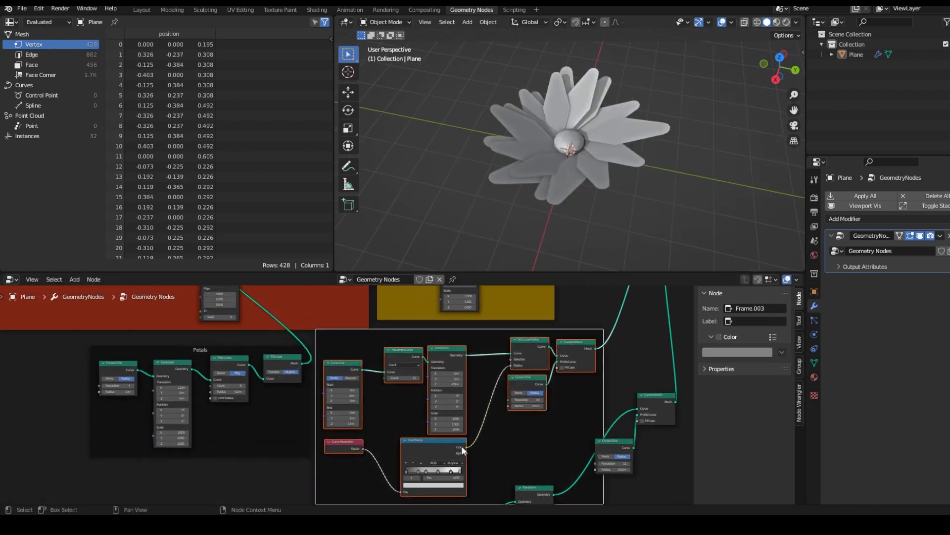
drag(483, 394, 587, 410)
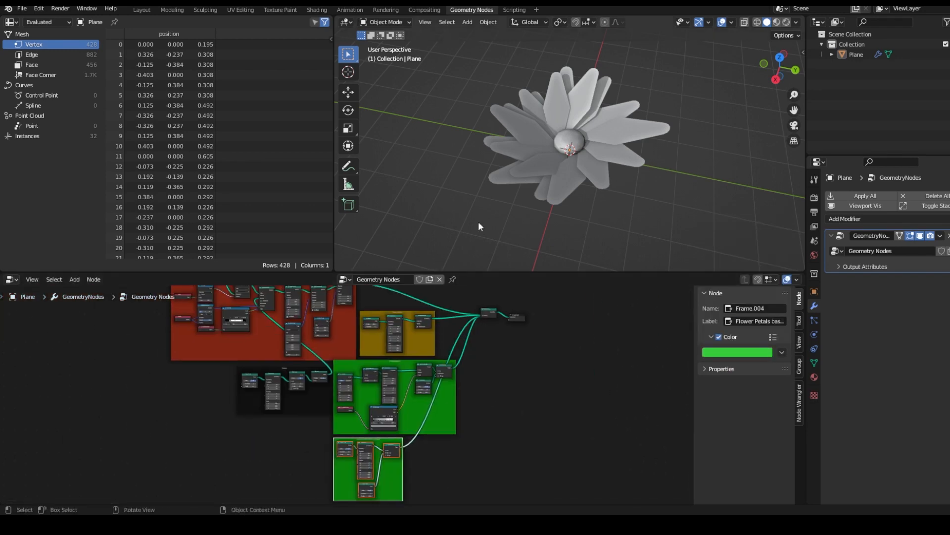
Move the Group Input node away from the flower's frames
middle_drag(478, 221, 520, 213)
scroll(461, 364, down, 12)
scroll(466, 386, up, 6)
middle_drag(396, 290, 447, 346)
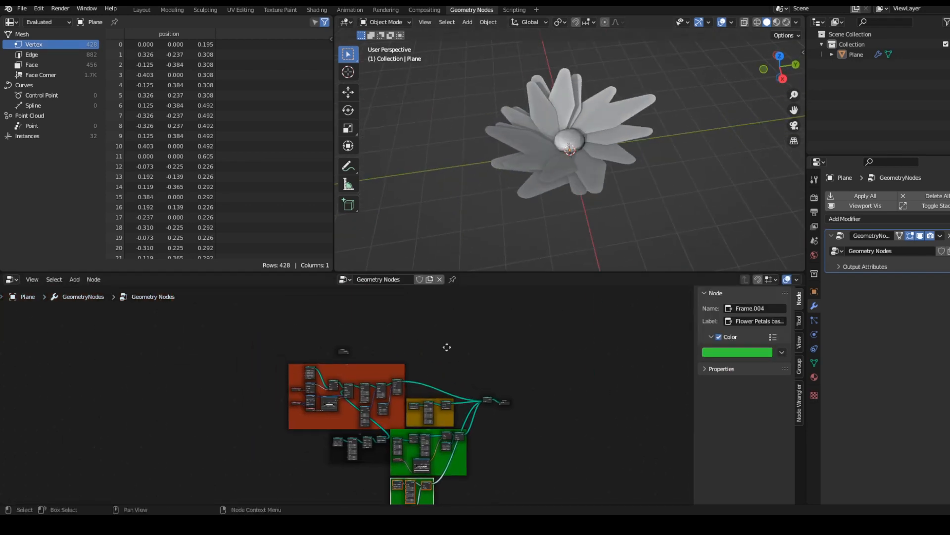
drag(345, 352, 319, 318)
Enclose all the flower's node sections in one outer frame labelled Flower
drag(233, 348, 466, 498)
middle_drag(509, 470, 545, 432)
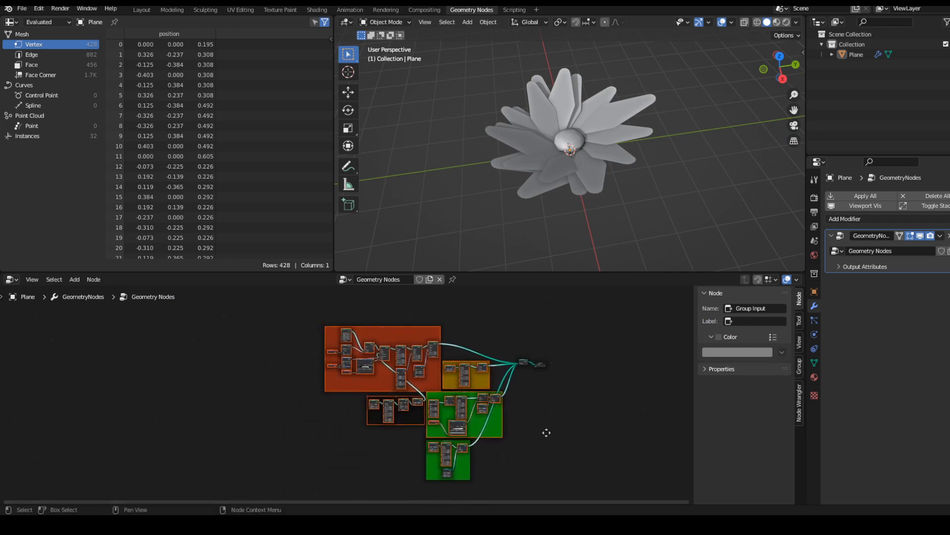
drag(271, 328, 510, 484)
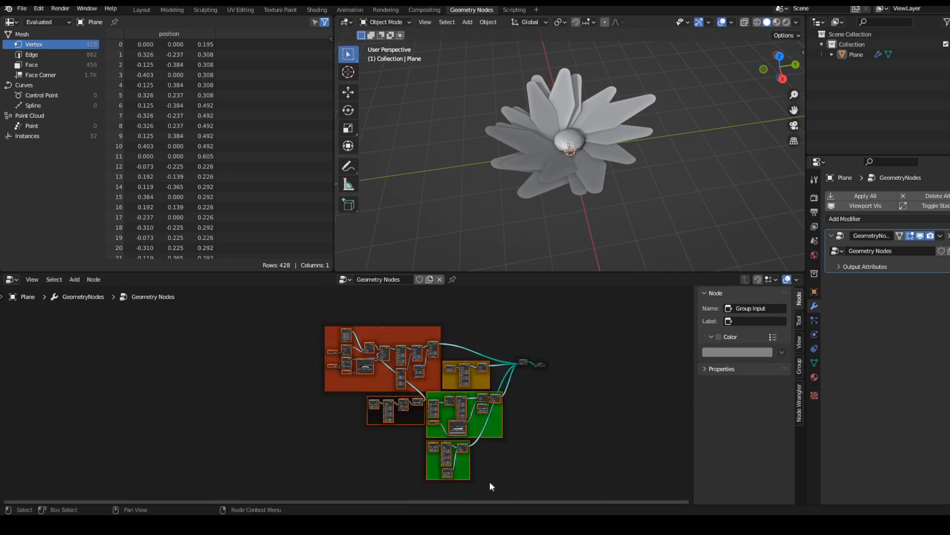
key(ctrl+j)
scroll(484, 418, up, 1)
click(765, 321)
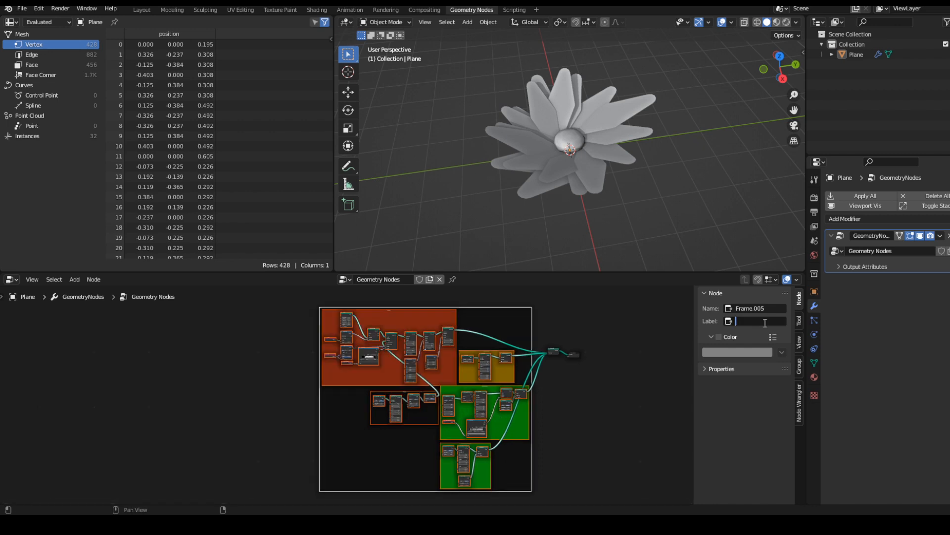
text(Flow)
text(er)
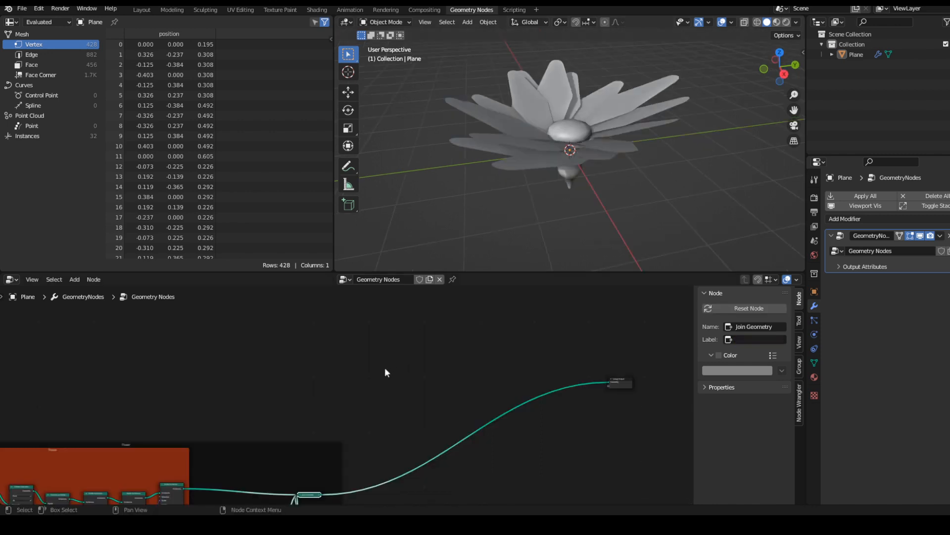
Add a new Curve Line node in the empty area above the Flower frame
middle_drag(283, 400, 341, 395)
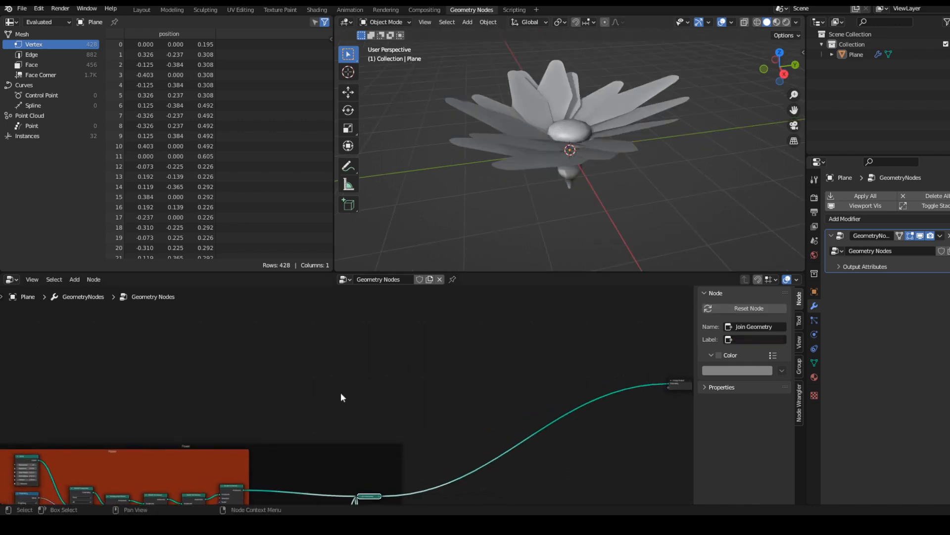
scroll(340, 396, down, 3)
middle_drag(287, 371, 374, 369)
key(shift+a)
click(326, 304)
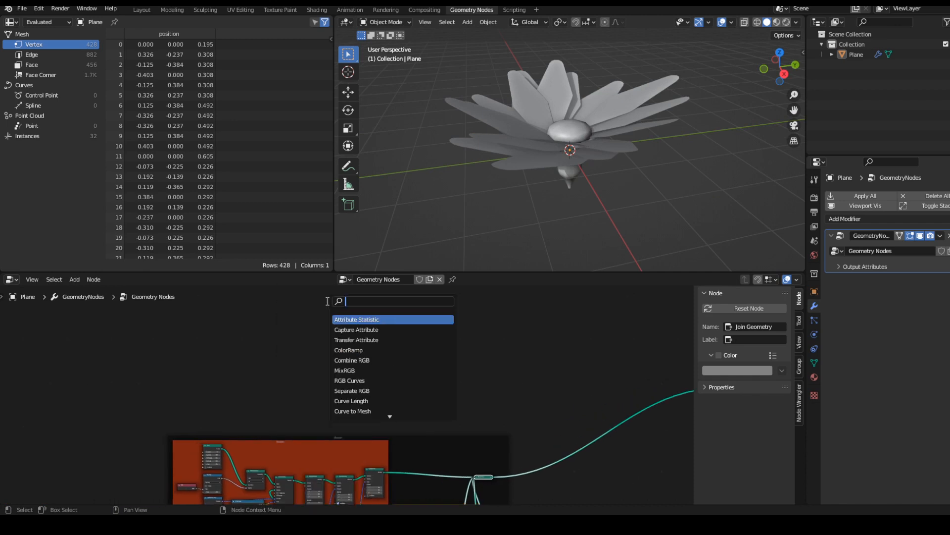
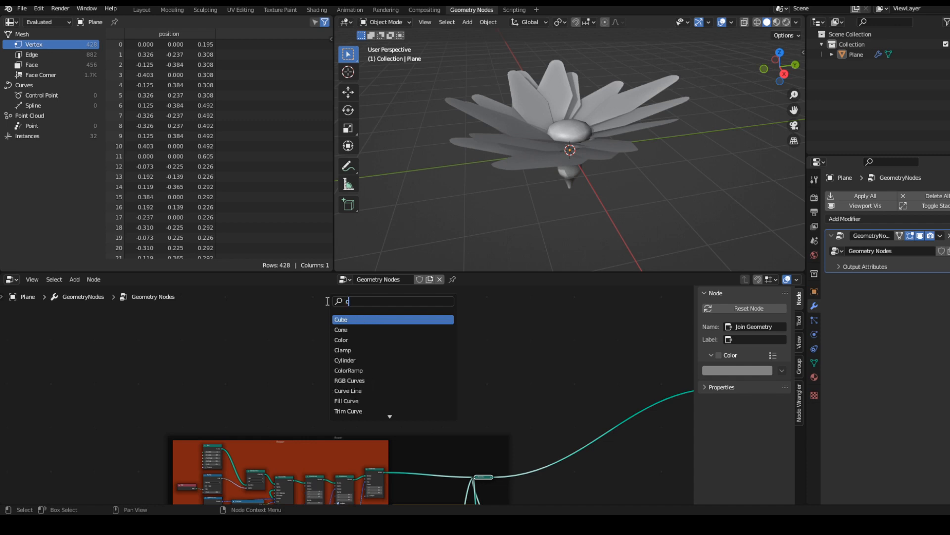
click(348, 360)
click(262, 370)
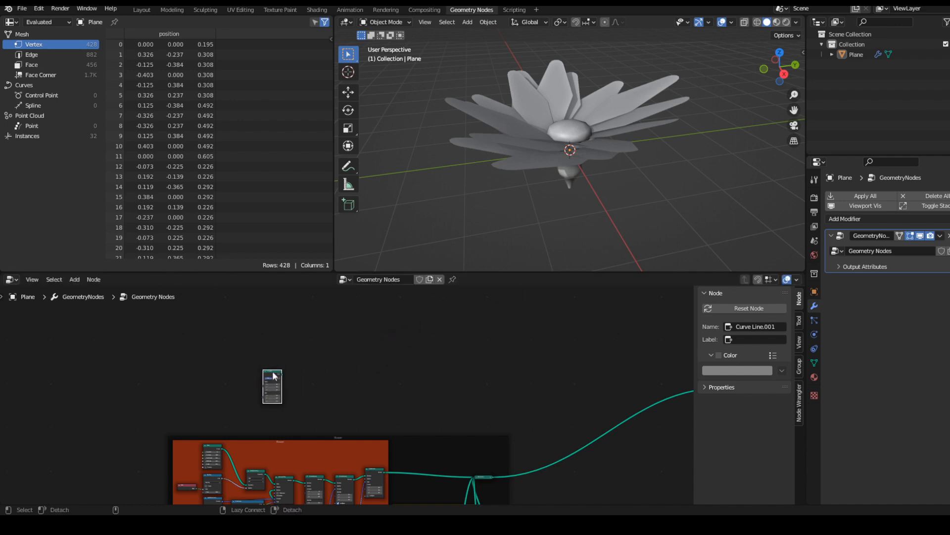
Connect the new Curve Line straight to the output to preview it alone in the viewport
ctrl+shift+click(274, 375)
middle_drag(414, 385, 358, 353)
shift+middle_drag(589, 157, 592, 195)
scroll(227, 356, up, 3)
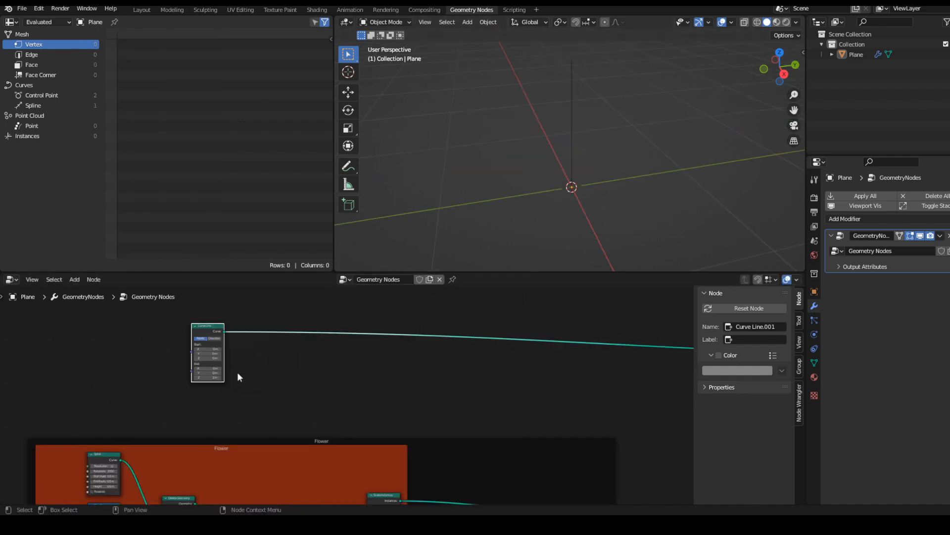
Insert a Curve to Mesh node between the new Curve Line and the output
drag(212, 332, 254, 361)
click(363, 317)
key(shift+a)
click(349, 307)
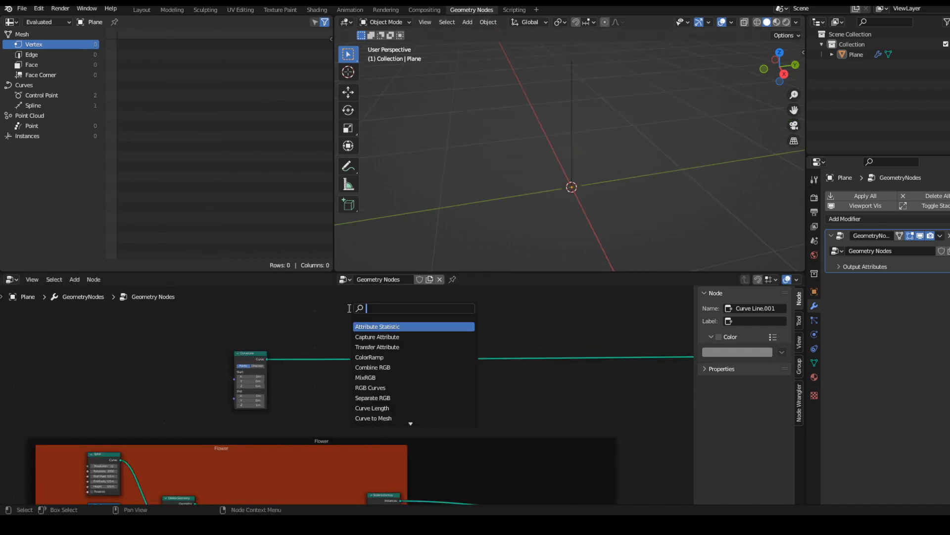
key(Down)
key(Down)
key(Down)
key(Return)
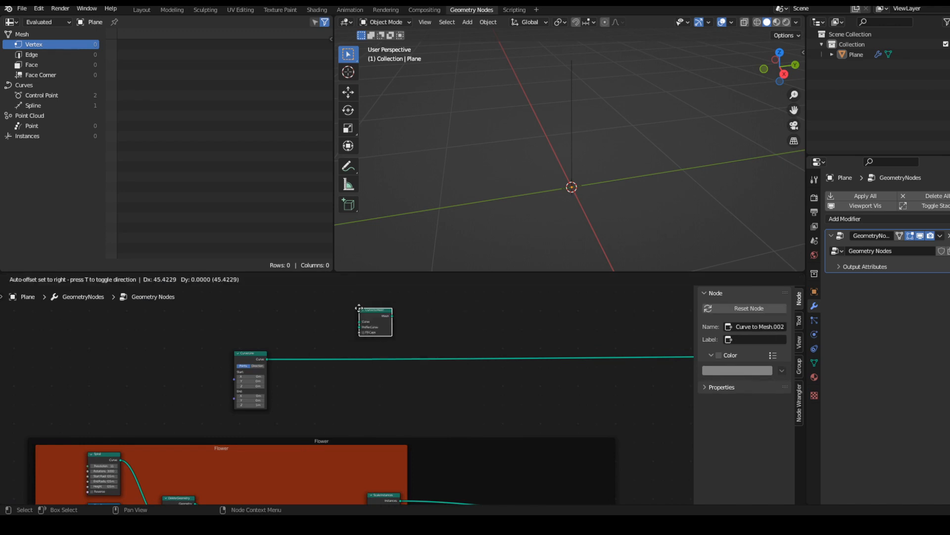
click(432, 352)
Add a Curve Circle node and connect it as the profile curve of the new Curve to Mesh
key(shift+a)
click(355, 306)
text(cir)
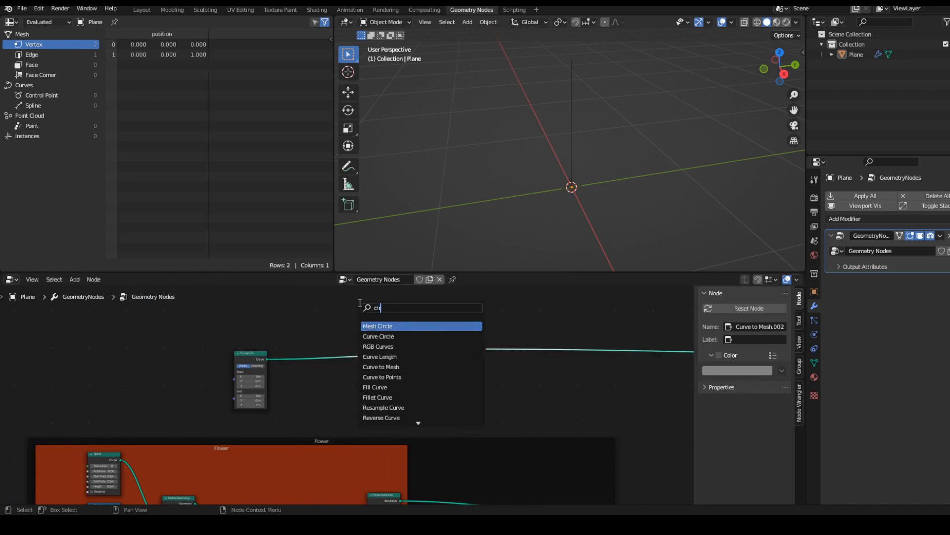
key(Down)
key(Return)
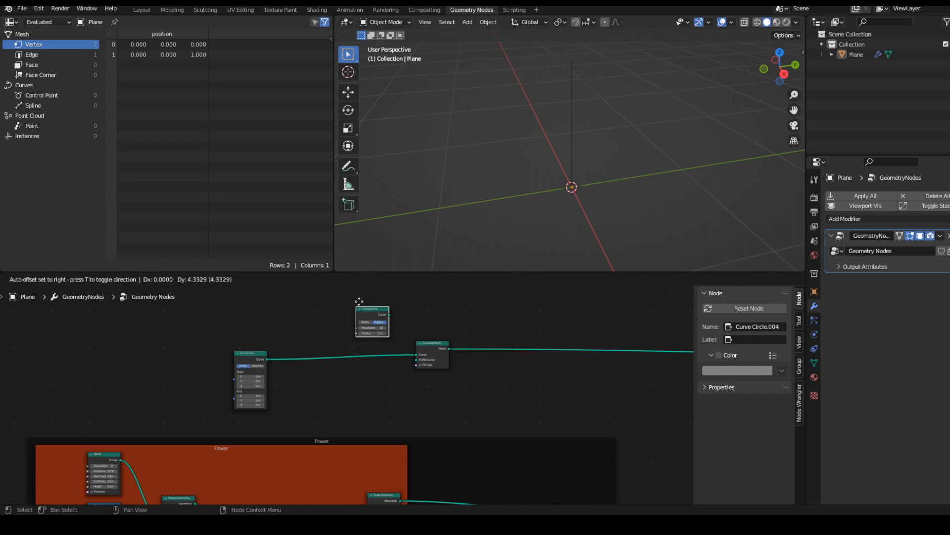
click(357, 373)
drag(411, 361, 415, 360)
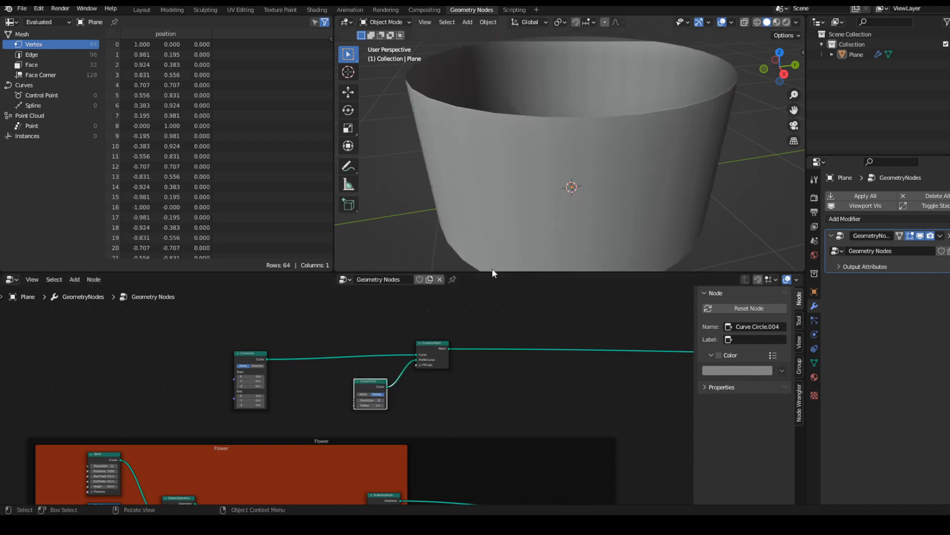
scroll(537, 225, down, 3)
middle_drag(535, 224, 584, 209)
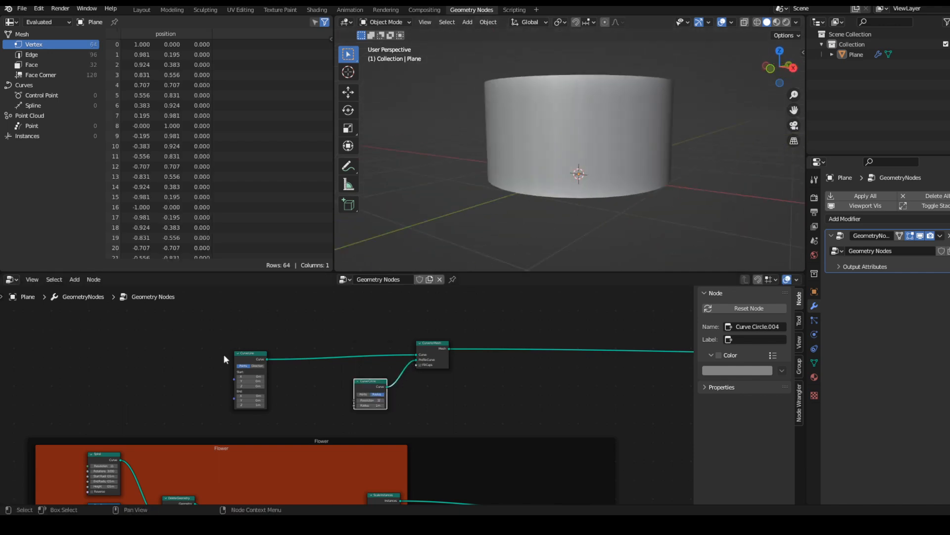
Set the new profile circle's resolution to 4
scroll(298, 390, up, 8)
click(403, 359)
text(4)
key(Return)
middle_drag(495, 233, 509, 270)
scroll(307, 381, up, 1)
middle_drag(251, 372, 324, 424)
scroll(324, 423, down, 4)
Insert a Transform node after the new Curve to Mesh
key(shift+a)
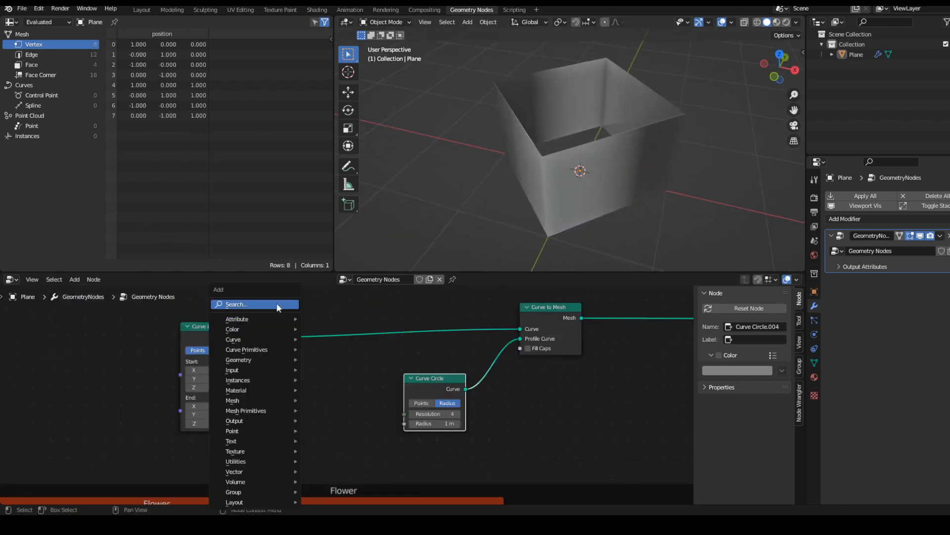
click(277, 304)
text(tra)
key(Return)
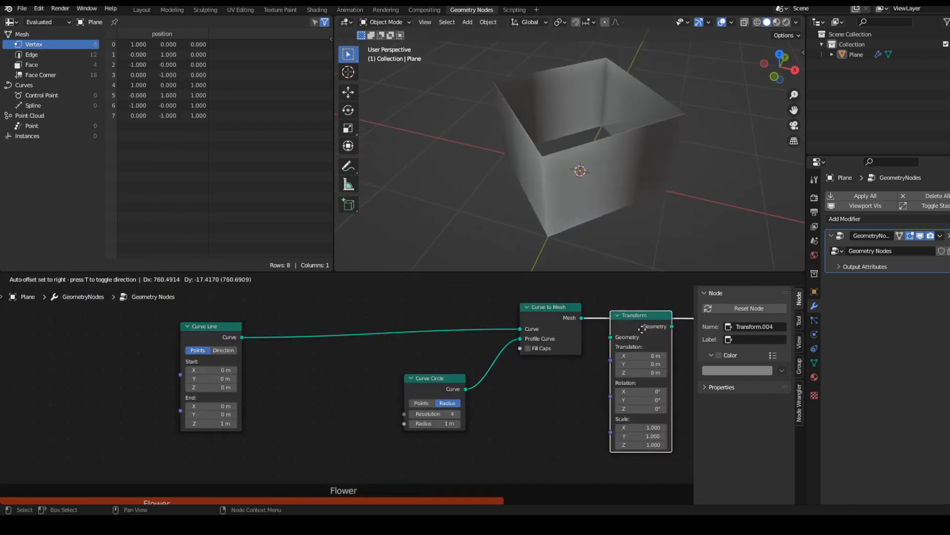
click(639, 325)
middle_drag(594, 393, 391, 397)
Flatten the new shape by setting the Transform's Y scale to 0.05
scroll(390, 397, up, 4)
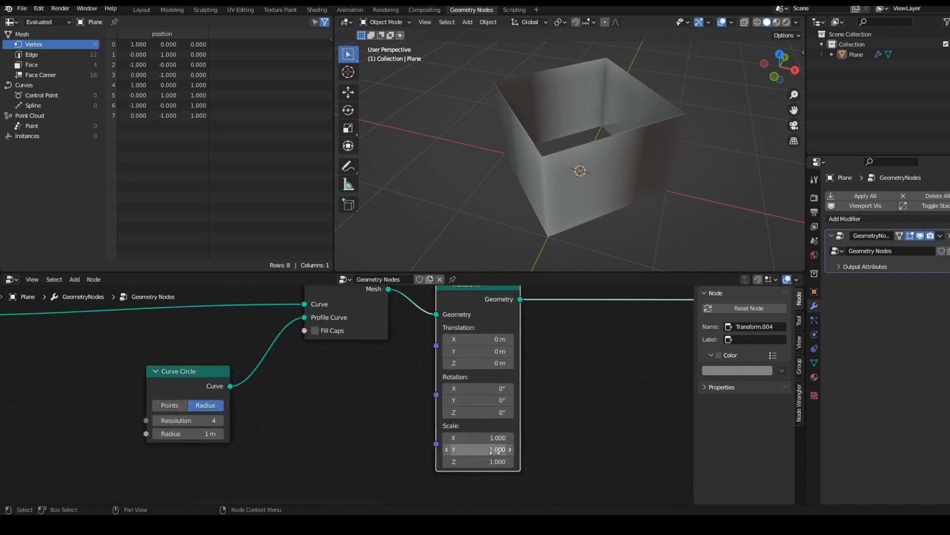
drag(478, 450, 445, 450)
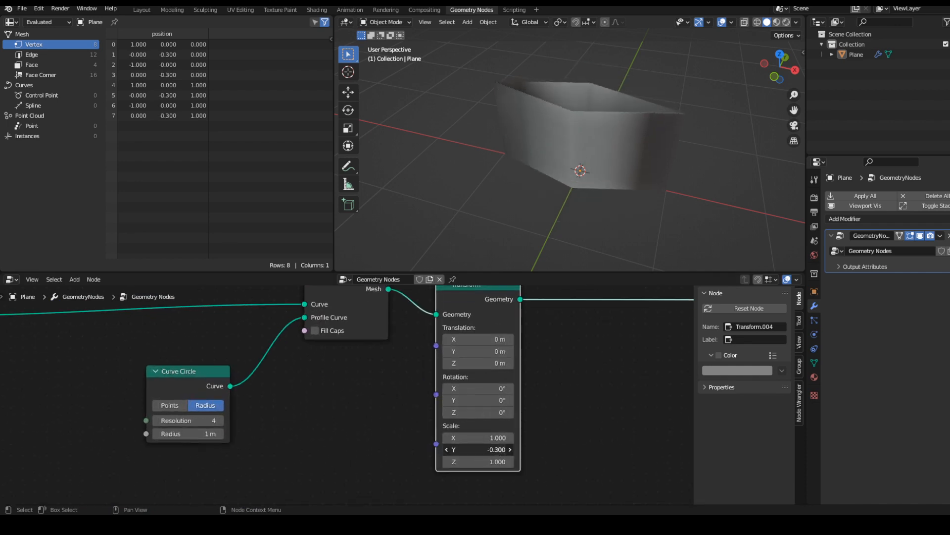
middle_drag(579, 216, 544, 261)
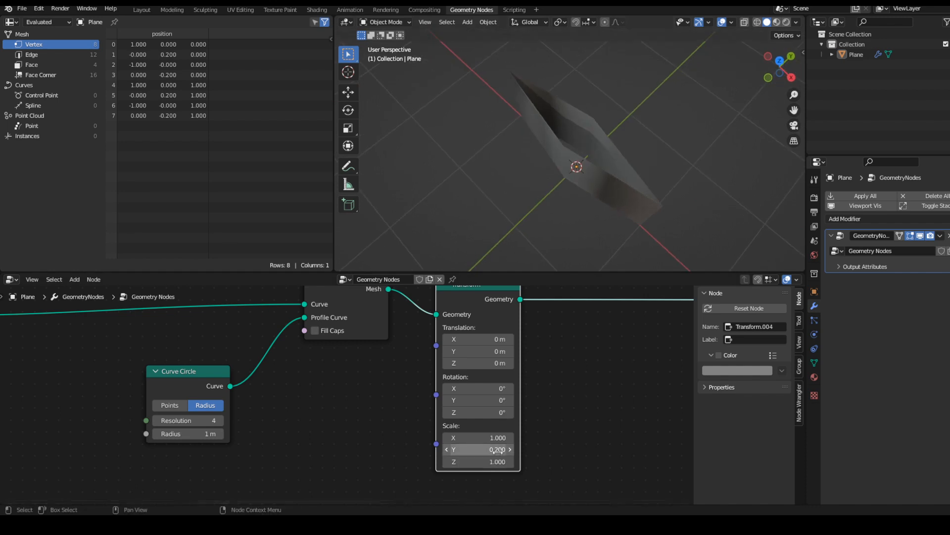
click(500, 448)
text(0.01)
key(Return)
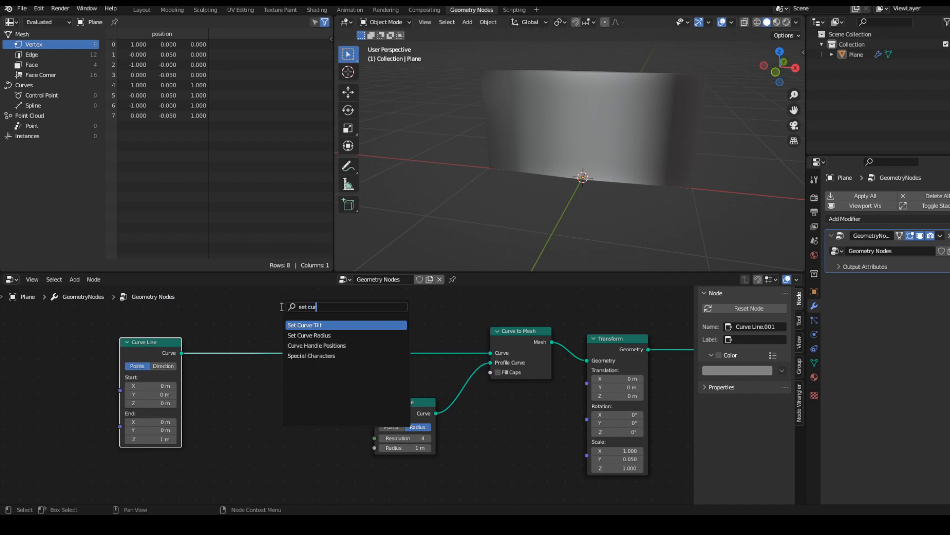
Insert a Set Curve Radius node between the new Curve Line and Curve to Mesh
key(Down)
key(Return)
click(342, 332)
Add a Curve Parameter node and connect its factor to the radius of Set Curve Radius
middle_drag(195, 405, 197, 404)
key(shift+a)
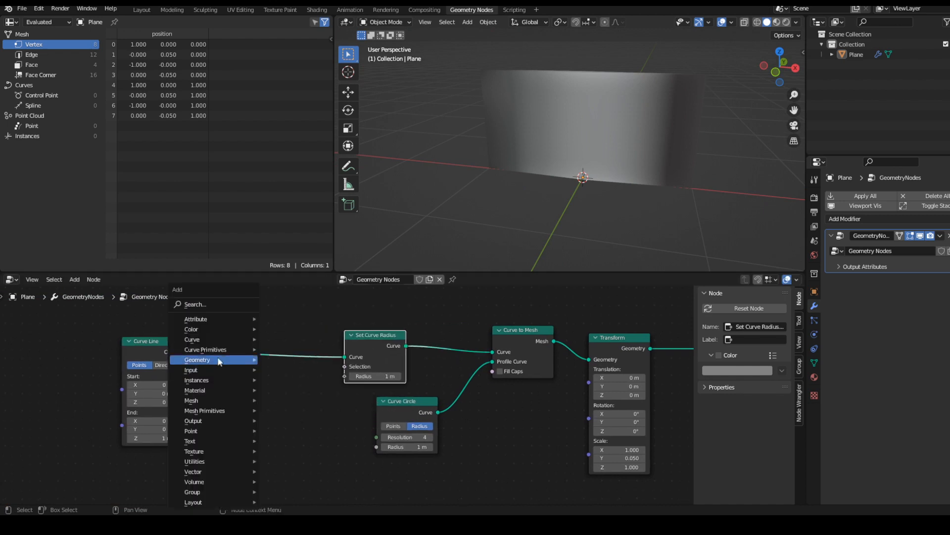
click(215, 305)
text(curve p)
key(Return)
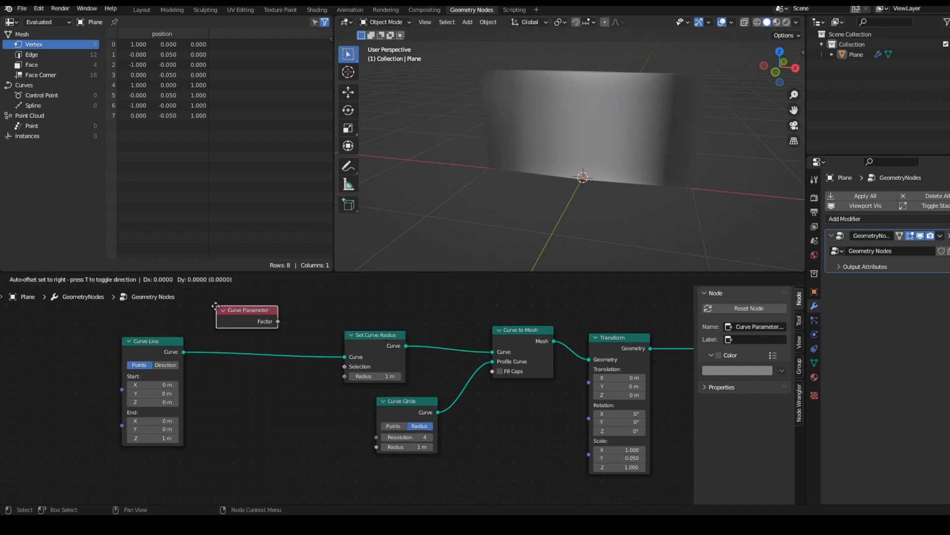
click(116, 448)
drag(178, 463, 345, 369)
Insert a ColorRamp node between Curve Parameter and the curve radius
key(shift+a)
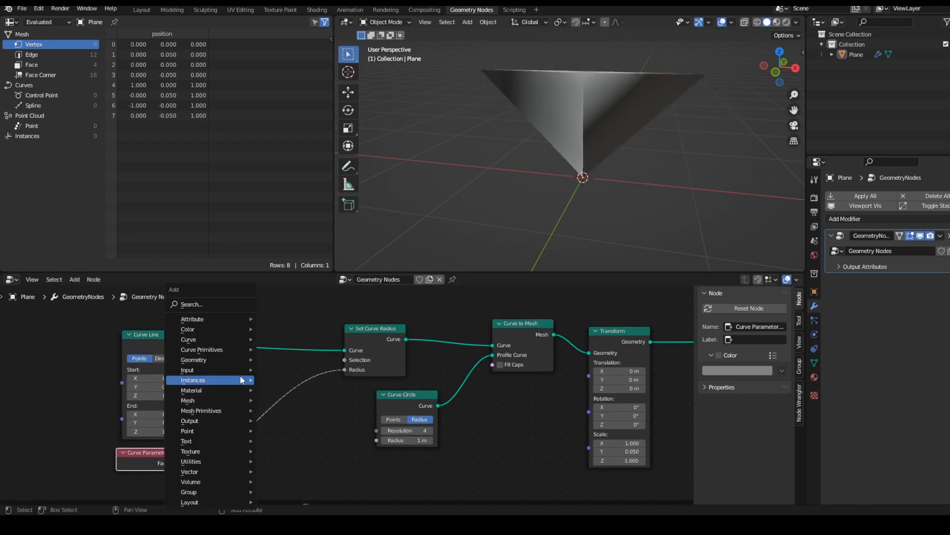
click(229, 304)
text(colo)
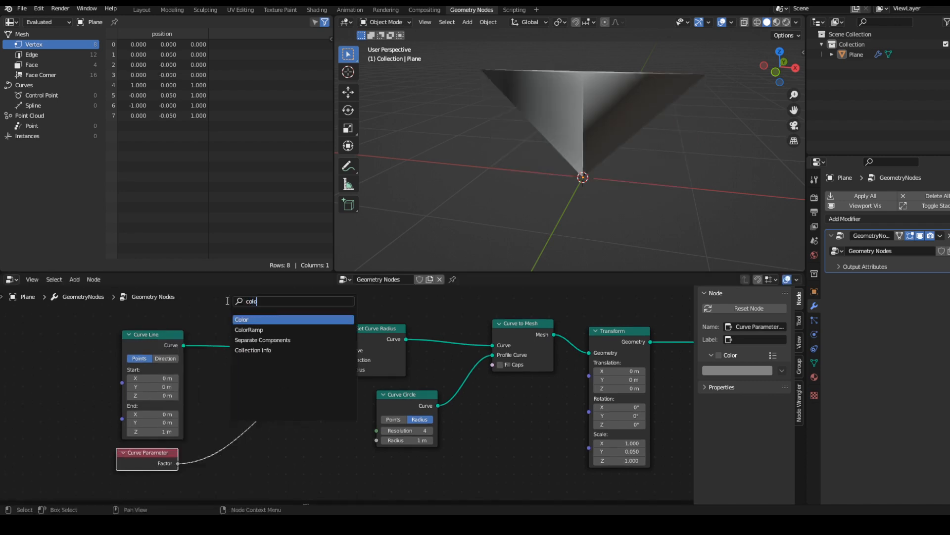
key(Down)
key(Return)
click(235, 311)
Insert a Resample Curve node after the new Curve Line with a count of 15
key(shift+a)
text(es)
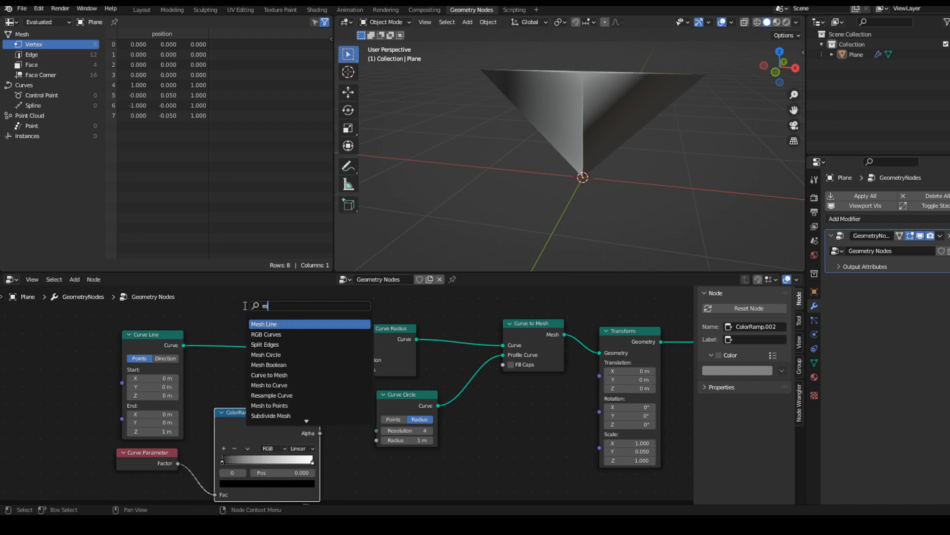
text(a)
click(264, 325)
click(238, 352)
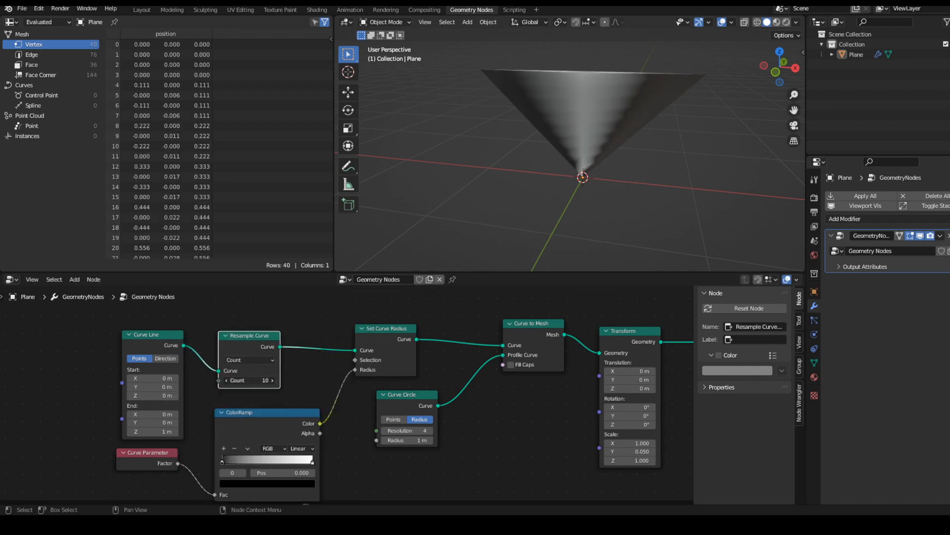
middle_drag(278, 390, 301, 369)
middle_drag(498, 211, 502, 225)
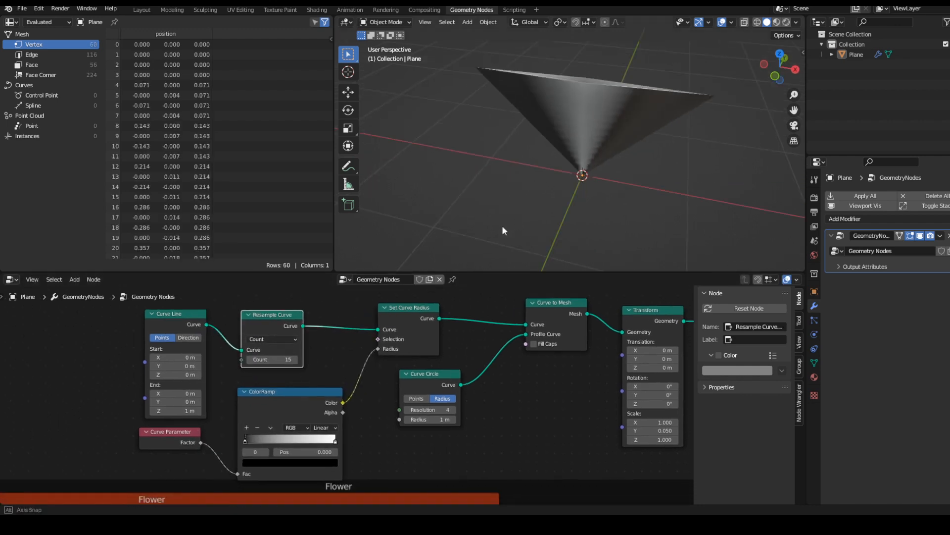
Reshape the ColorRamp to black at both ends with a white stop in the middle, tapering the shape at both tips
middle_drag(300, 432, 323, 406)
scroll(323, 411, up, 4)
mouse_move(372, 416)
mouse_down()
mouse_move(314, 414)
mouse_move(375, 417)
mouse_up()
click(358, 446)
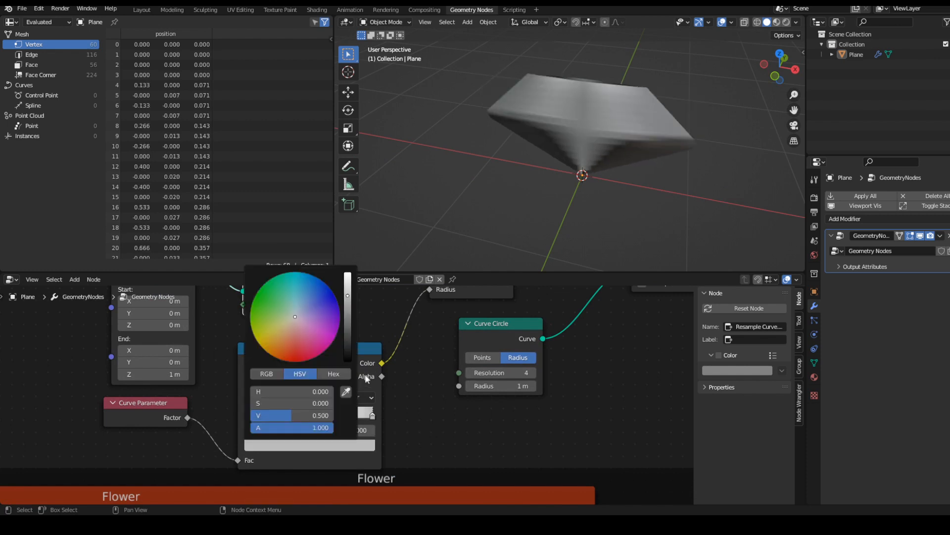
drag(347, 350, 348, 365)
middle_drag(475, 218, 495, 185)
scroll(546, 398, up, 1)
middle_drag(546, 398, 331, 402)
scroll(330, 402, down, 4)
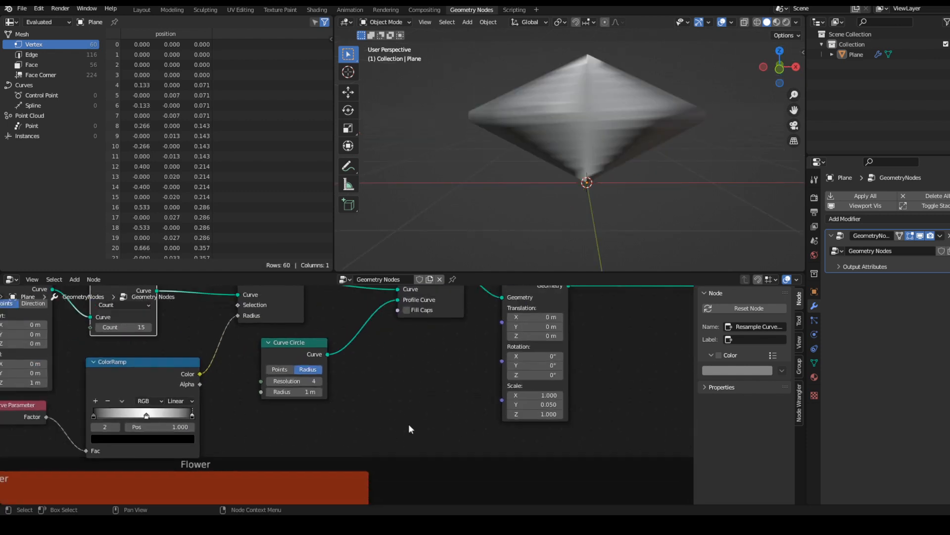
Narrow the tapered shape by setting the Transform's X scale to 0.35
drag(550, 396, 525, 396)
middle_drag(619, 222, 653, 233)
scroll(409, 387, down, 2)
middle_drag(602, 174, 575, 149)
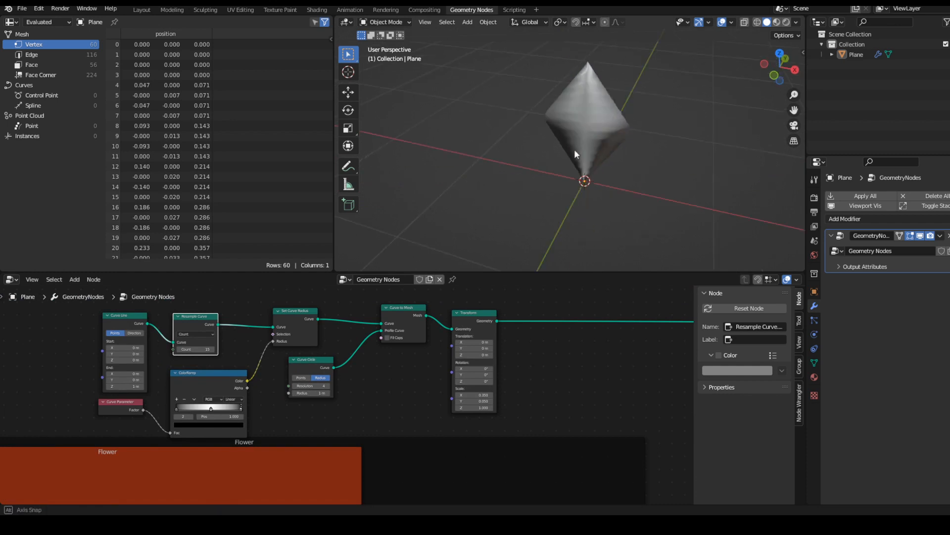
Insert a Set Shade Smooth node after the leaf's Transform and turn its Shade Smooth option off
middle_drag(575, 286, 507, 304)
key(shift+a)
click(507, 304)
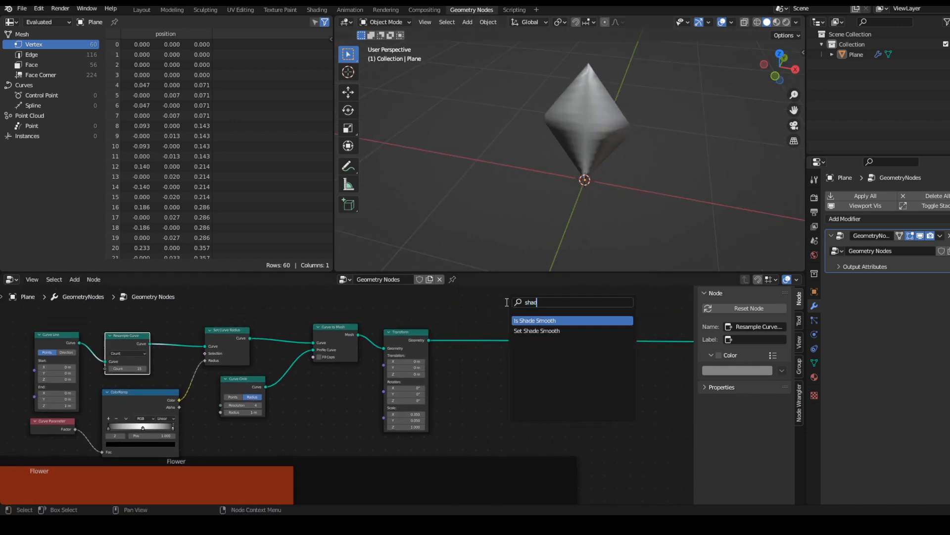
text(shad)
key(Down)
key(Return)
click(469, 362)
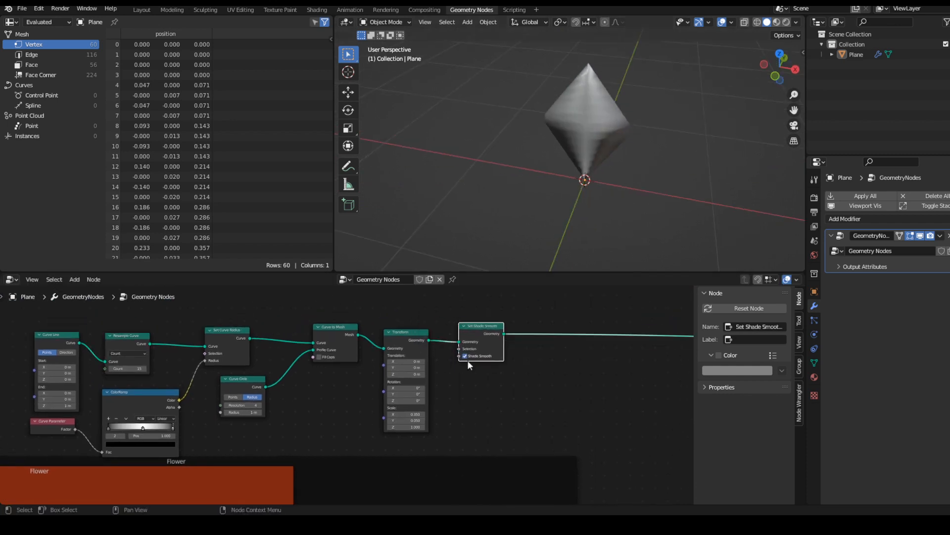
click(465, 356)
Set the leaf ColorRamp's interpolation to B-Spline and place its last black stop at about 0.914
scroll(623, 191, up, 4)
middle_drag(622, 191, 643, 190)
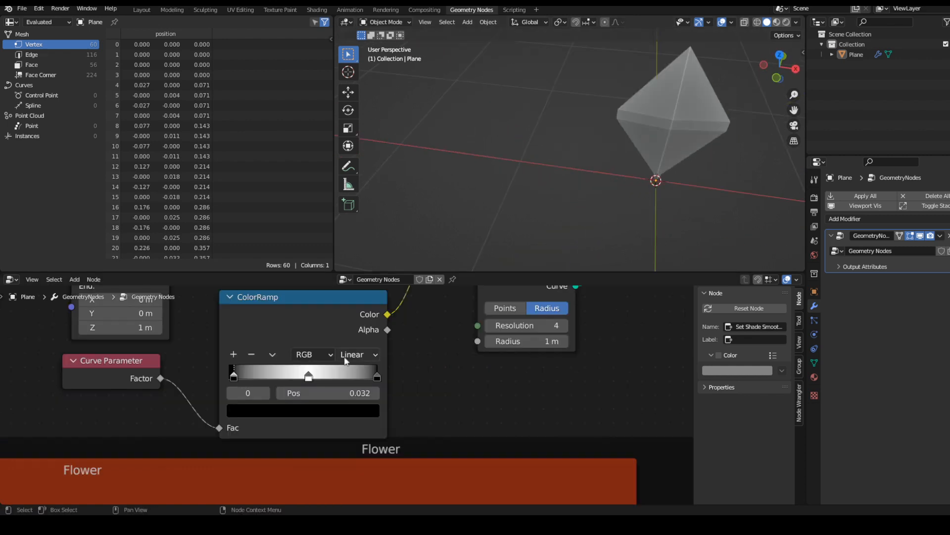
click(366, 354)
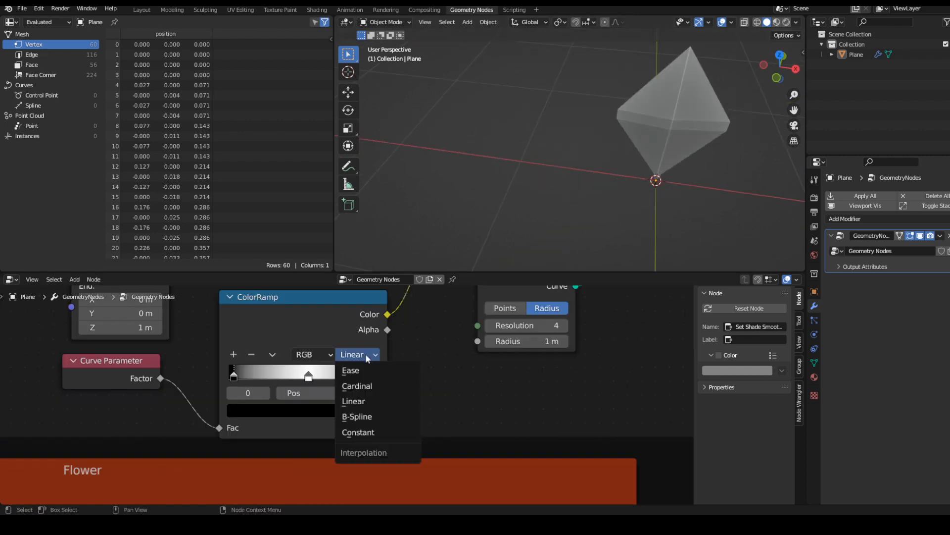
click(361, 417)
scroll(347, 395, up, 1)
middle_drag(545, 188, 554, 218)
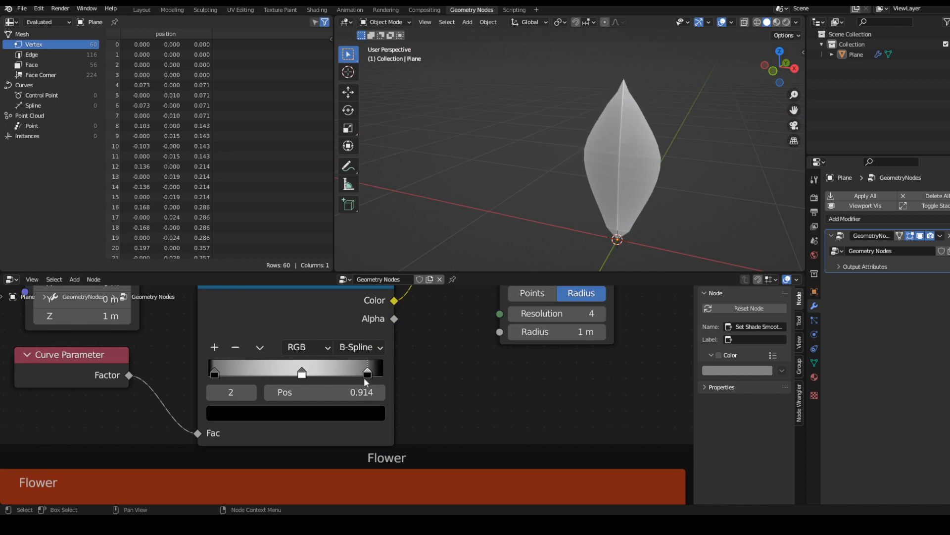
middle_drag(646, 144, 664, 138)
Add a light grey ColorRamp stop at about 0.770 and lighten the first stop slightly from black
click(215, 348)
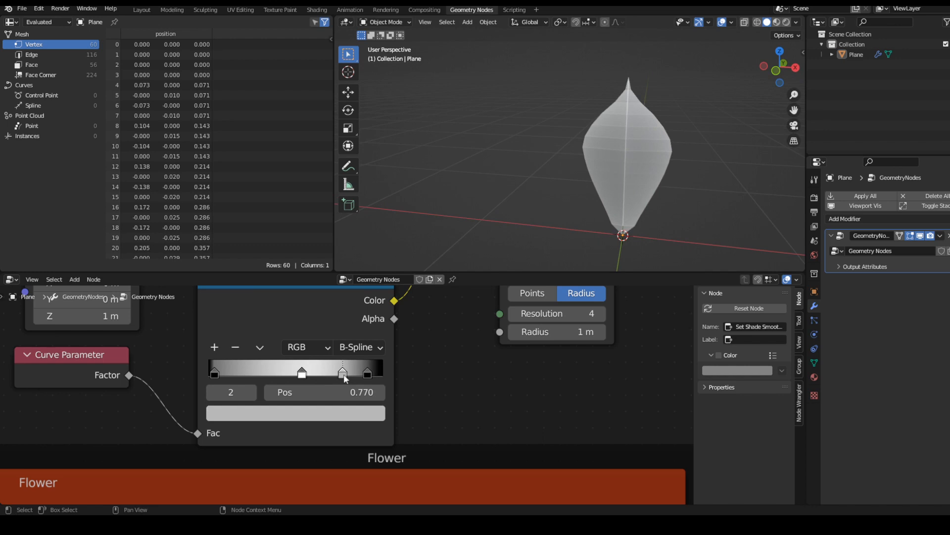
click(216, 375)
click(317, 414)
drag(347, 297, 347, 273)
Add two more ColorRamp stops close to the first one and brighten the upper one, shaping a thin stalk below a broad leaf base
click(213, 347)
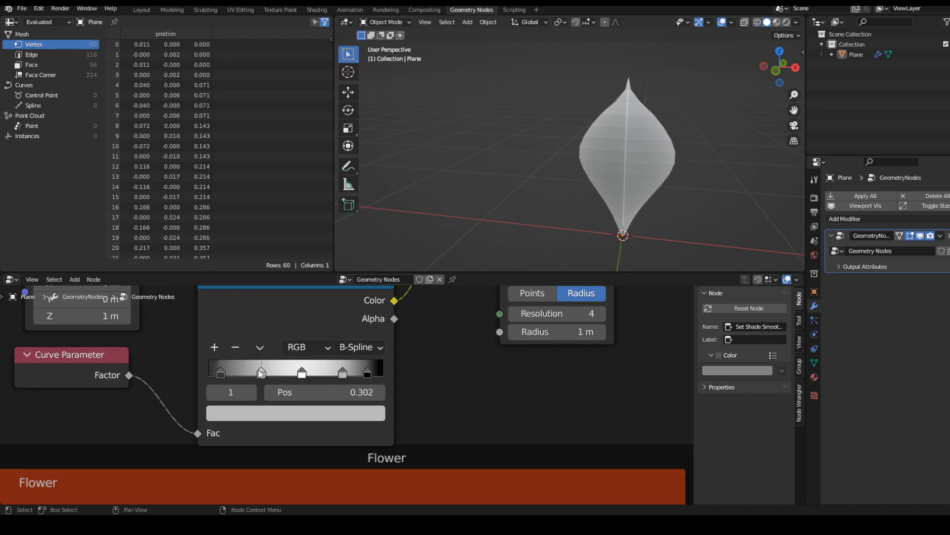
drag(260, 372, 235, 372)
click(214, 347)
drag(228, 373, 250, 373)
click(284, 414)
drag(348, 231, 347, 194)
middle_drag(386, 347, 419, 342)
mouse_move(251, 371)
mouse_down()
mouse_move(291, 372)
mouse_move(260, 369)
mouse_up()
scroll(584, 252, up, 2)
middle_drag(584, 252, 565, 261)
Set the leaf's Resample Curve count to 10
middle_drag(158, 320, 216, 485)
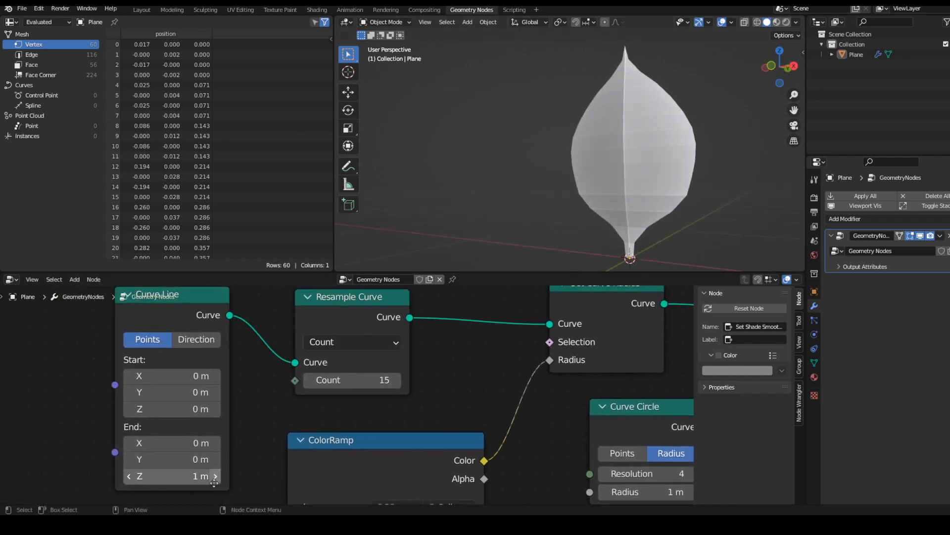
drag(351, 380, 333, 380)
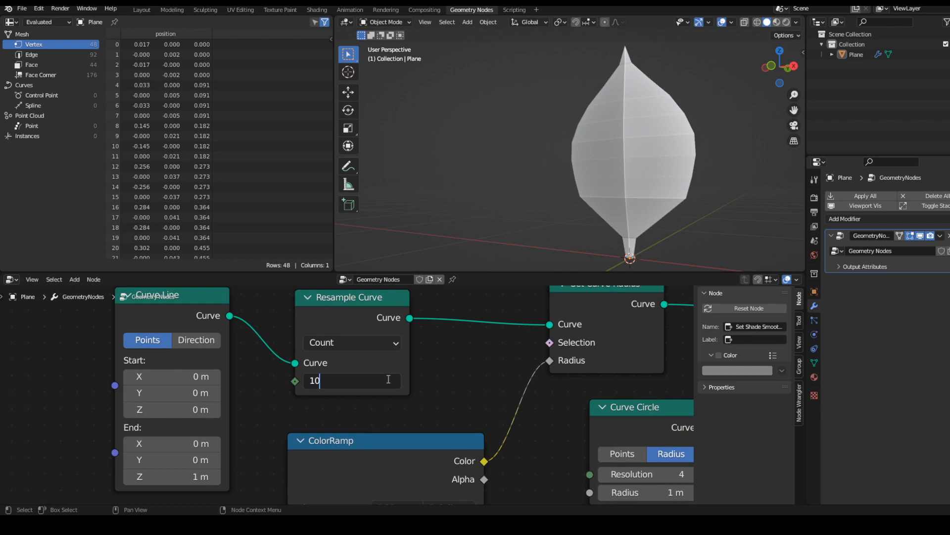
key(Return)
scroll(621, 220, down, 3)
mouse_move(621, 221)
middle_down()
mouse_move(770, 216)
mouse_move(471, 213)
mouse_move(611, 218)
middle_up()
scroll(447, 381, down, 6)
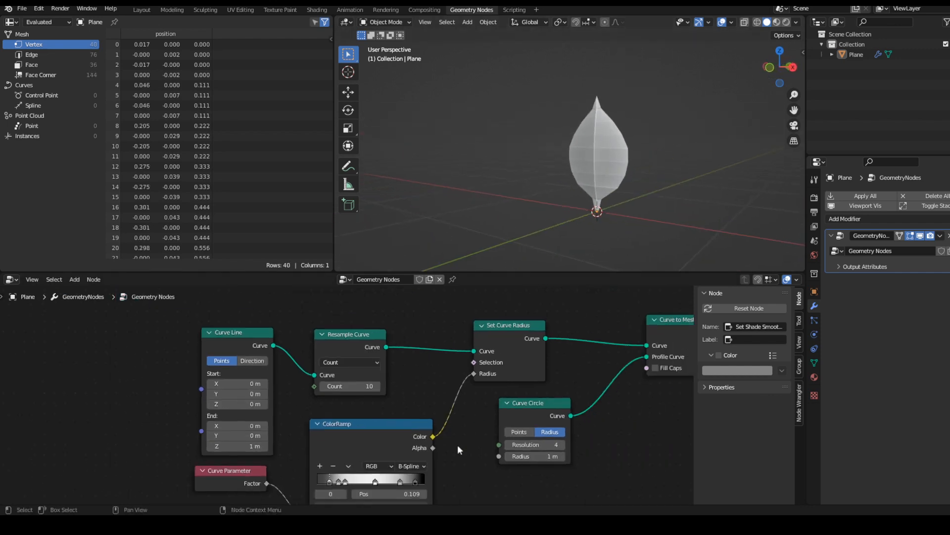
Flatten the leaf by lowering the Transform node's Y scale to 0.010
middle_drag(458, 449, 221, 382)
scroll(607, 416, up, 4)
shift+drag(554, 398, 544, 398)
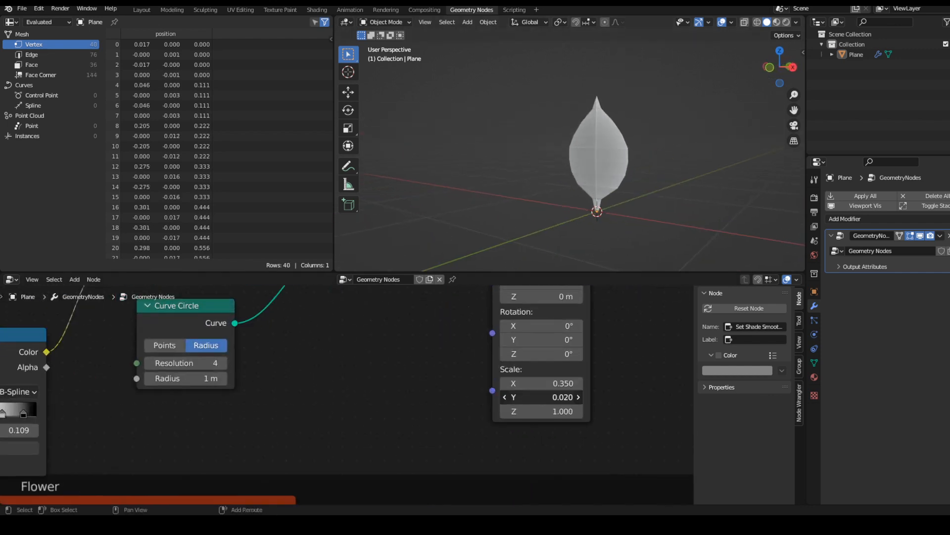
middle_drag(619, 206, 515, 322)
scroll(403, 386, down, 5)
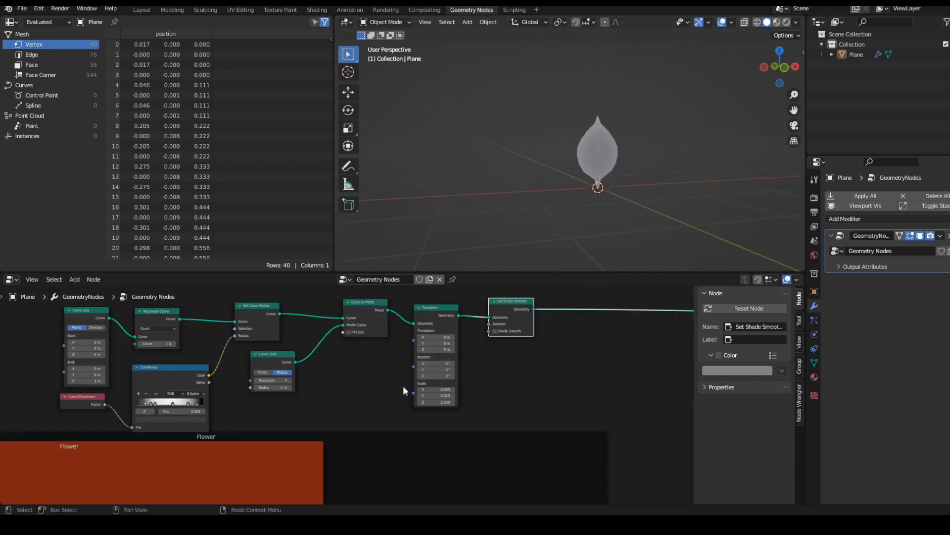
Group all the leaf nodes in a new frame labelled Leaves
middle_drag(378, 351, 342, 377)
drag(89, 334, 495, 422)
middle_drag(307, 402, 348, 393)
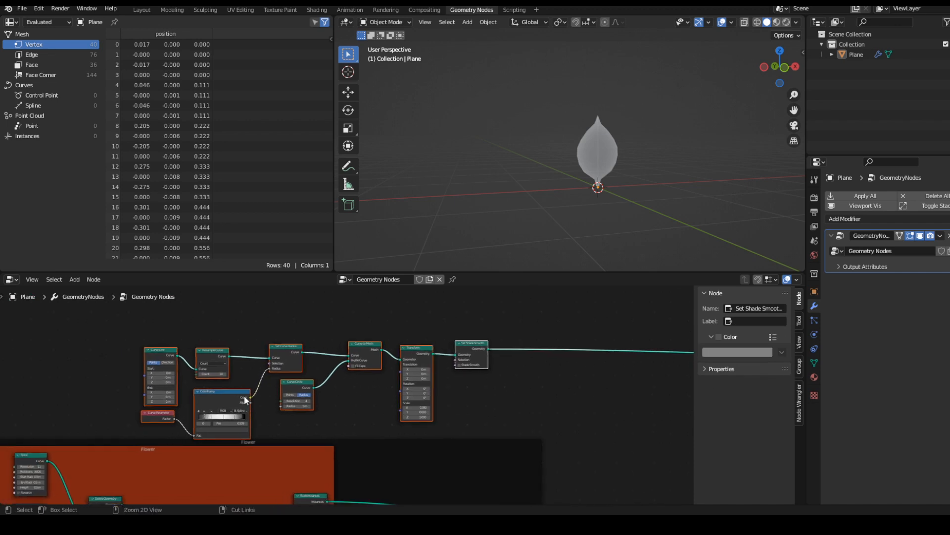
key(ctrl+j)
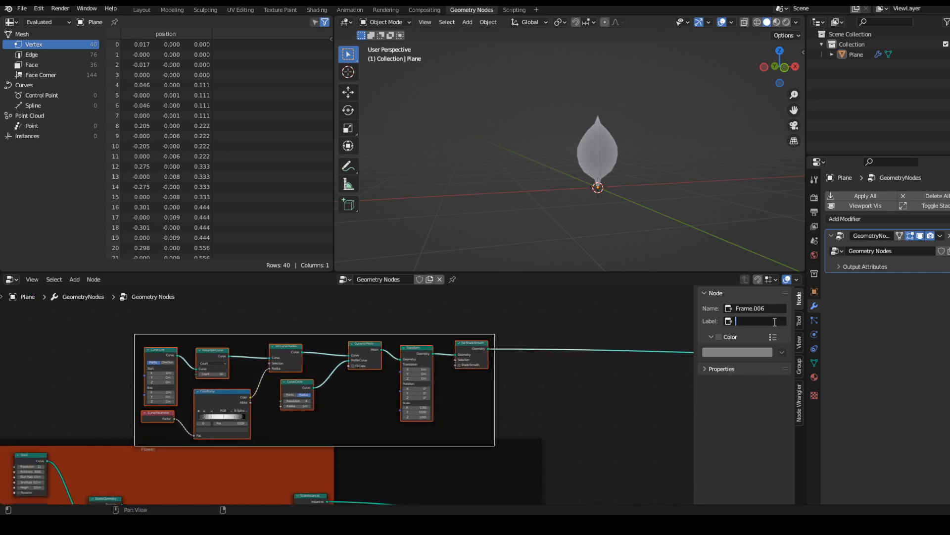
text(s)
key(Return)
Route the Group Input's plane geometry to the output and insert a Distribute Points on Faces node between them
scroll(466, 340, down, 4)
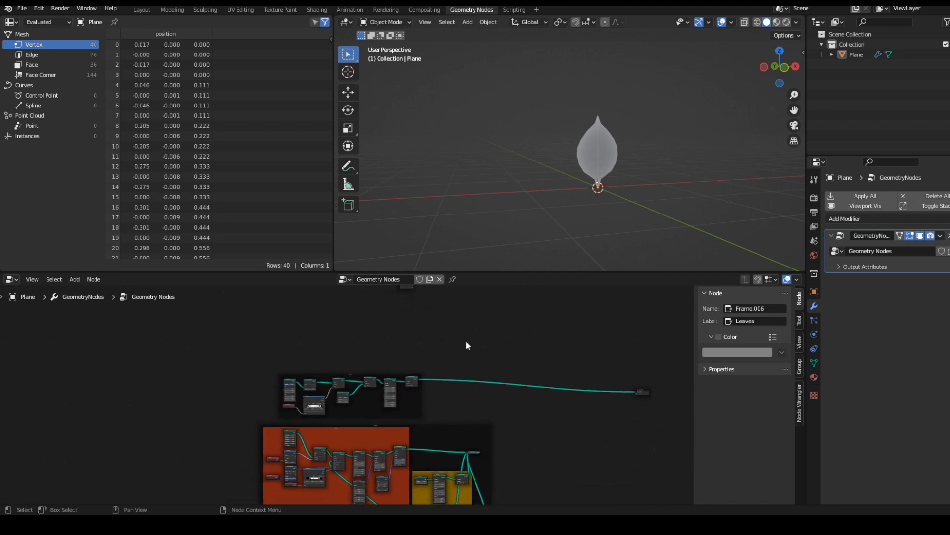
scroll(588, 182, up, 5)
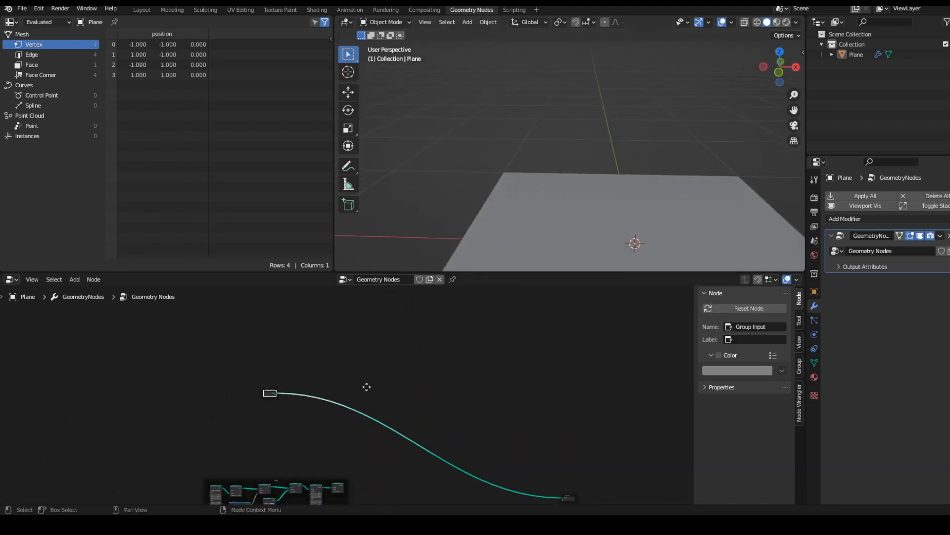
key(shift+a)
click(333, 302)
text(distribute)
key(Return)
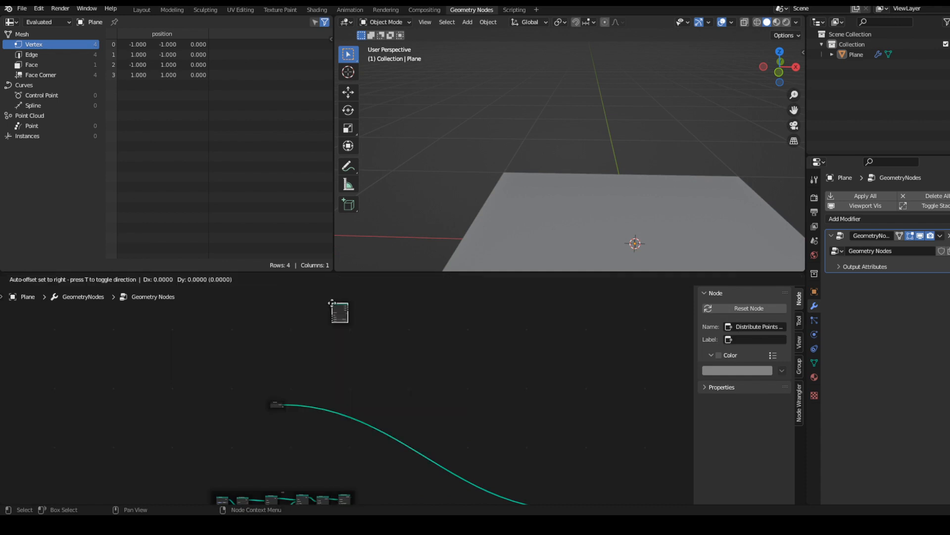
click(302, 400)
scroll(341, 451, up, 5)
middle_drag(377, 448, 421, 346)
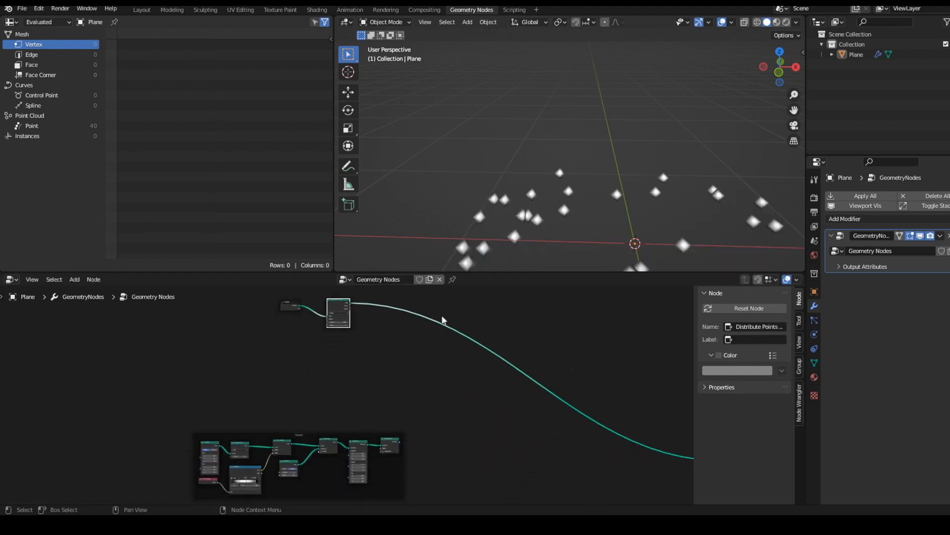
scroll(526, 238, down, 3)
middle_drag(528, 238, 539, 269)
middle_drag(344, 300, 372, 355)
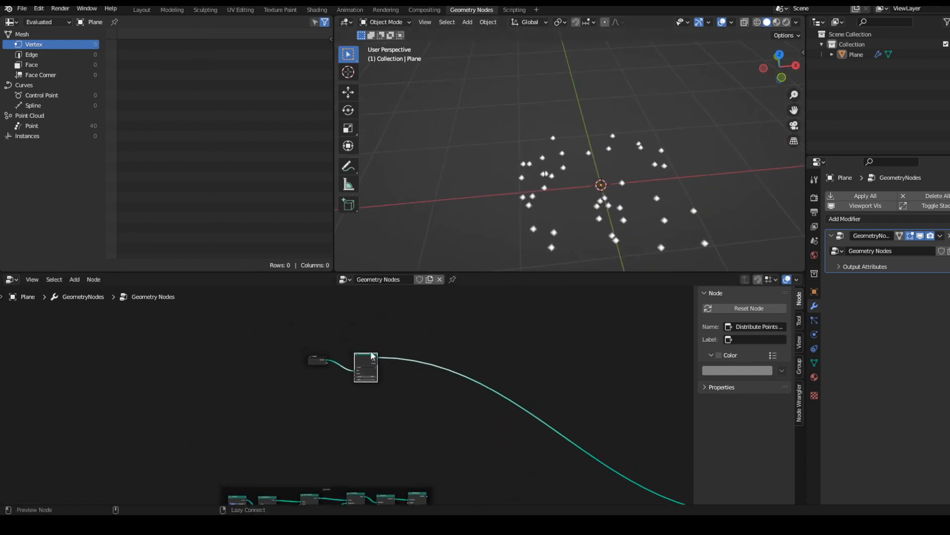
Combine the plane and its distributed points with a Join Geometry node and space the nodes out
ctrl+shift+right_drag(371, 363, 324, 363)
click(389, 355)
drag(271, 390, 292, 332)
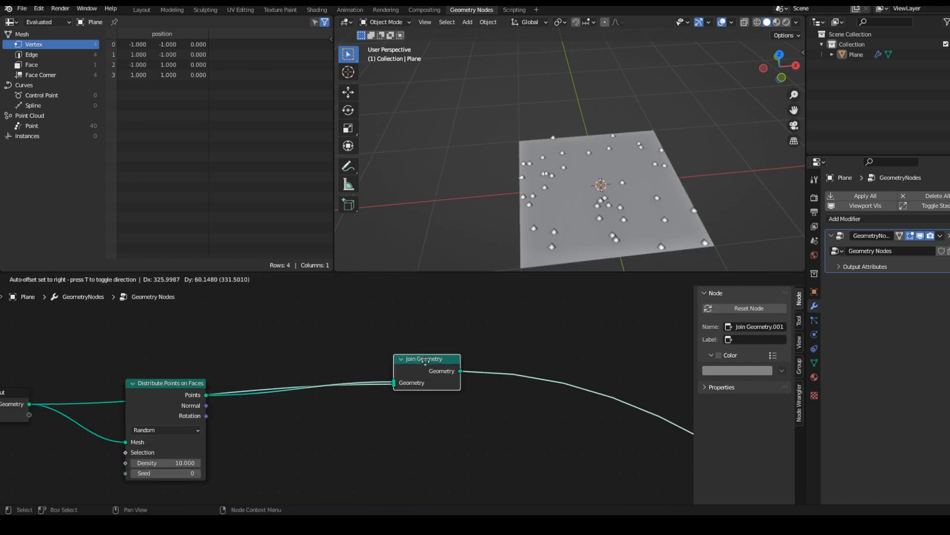
middle_drag(495, 238, 522, 210)
middle_drag(329, 409, 386, 364)
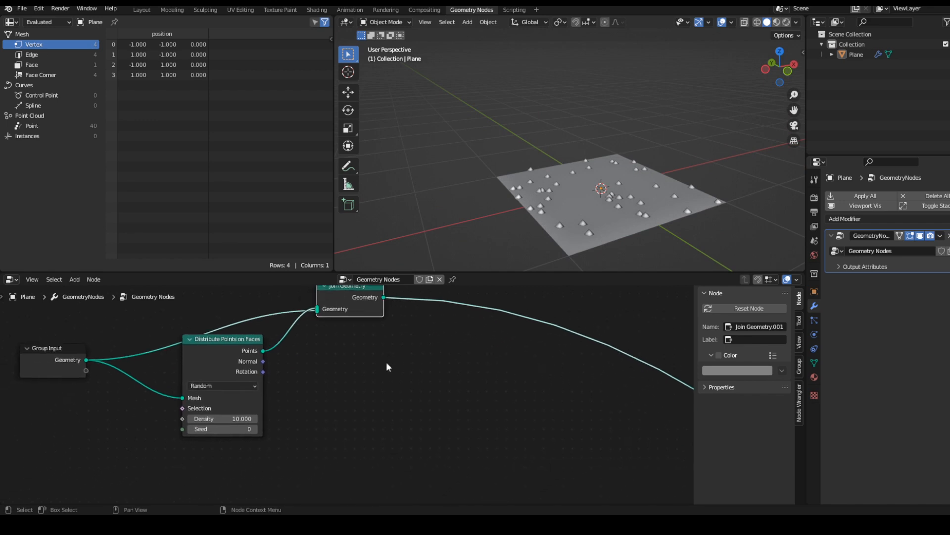
drag(234, 341, 292, 367)
middle_drag(633, 218, 615, 228)
scroll(178, 421, down, 3)
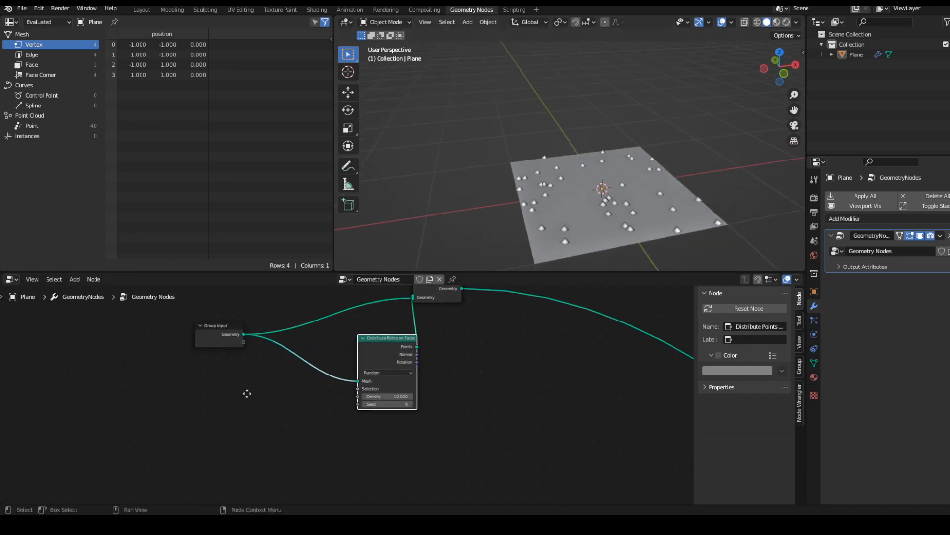
Add a Curve Line node below the Group Input
key(shift+a)
click(234, 314)
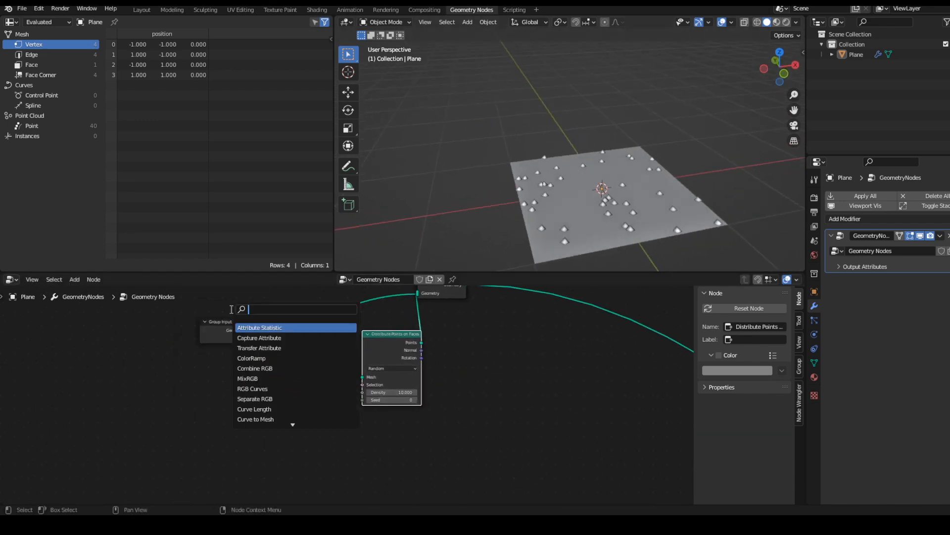
text(curve)
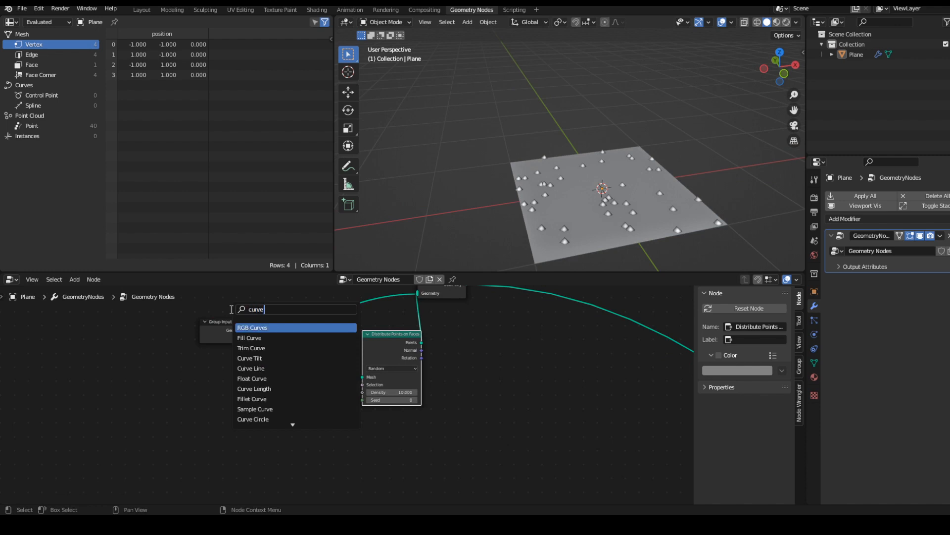
text( line)
key(Return)
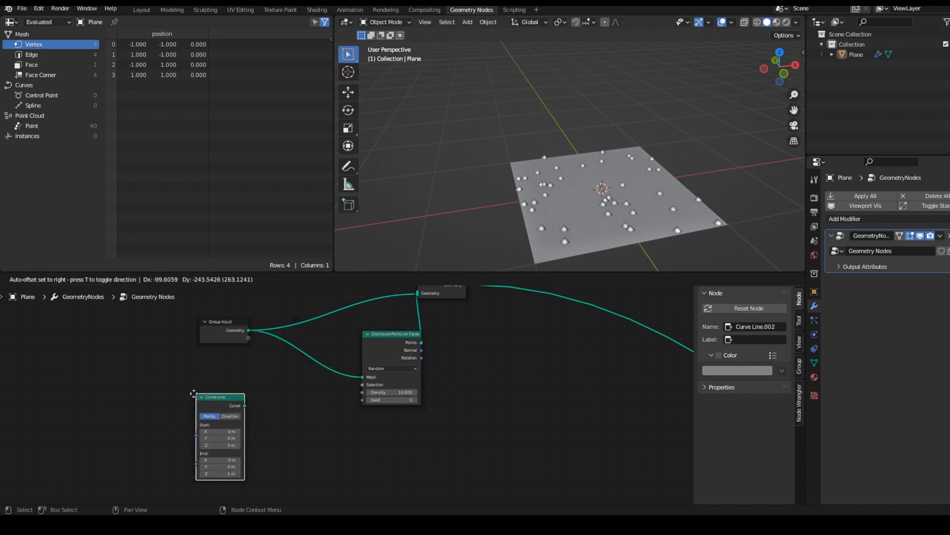
click(190, 394)
drag(238, 405, 437, 386)
Insert an Instance on Points node between Distribute Points on Faces and Join Geometry, making room around it
scroll(438, 386, down, 2)
key(shift+a)
click(442, 306)
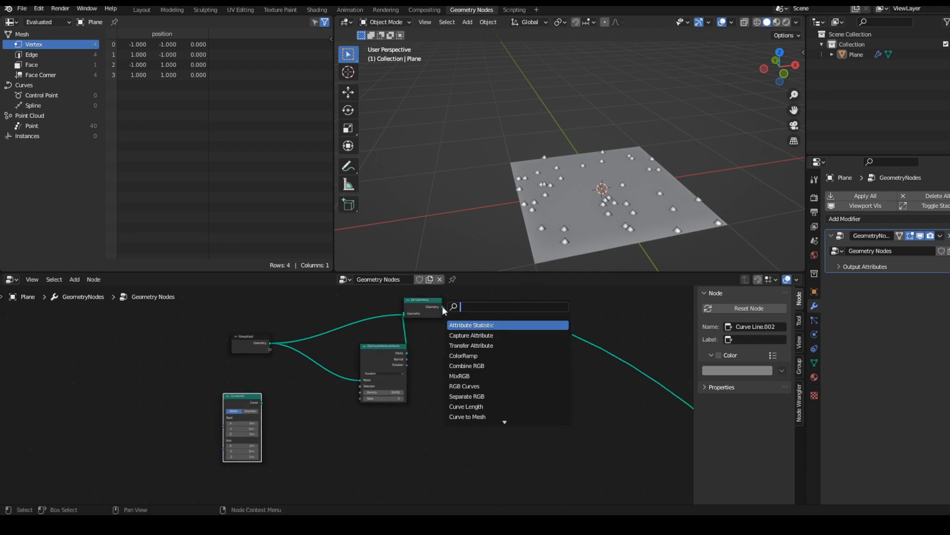
text(inst on)
key(Return)
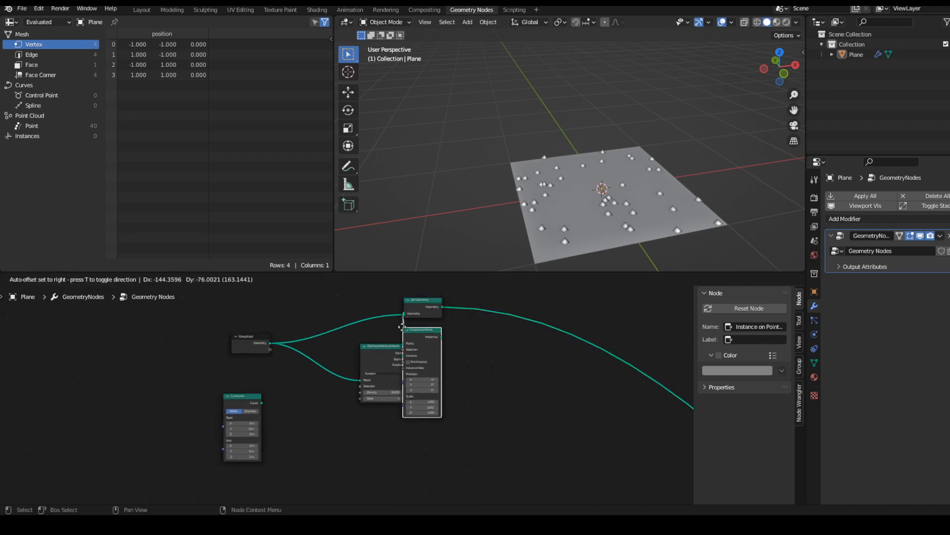
click(424, 327)
drag(528, 307, 643, 366)
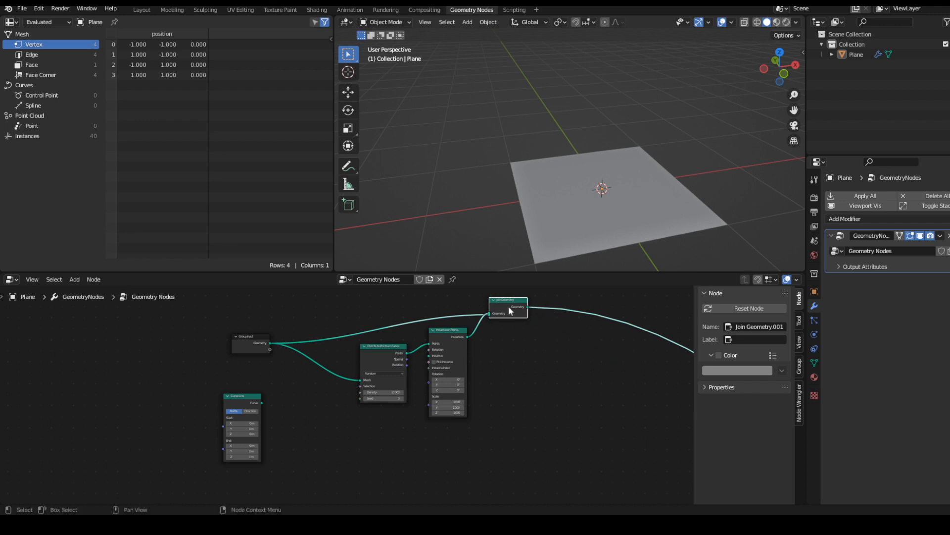
drag(509, 308, 660, 353)
drag(376, 349, 326, 364)
Connect the Curve Line to the Instance input of Instance on Points to place a line at every point
middle_drag(396, 444, 423, 434)
drag(259, 388, 456, 347)
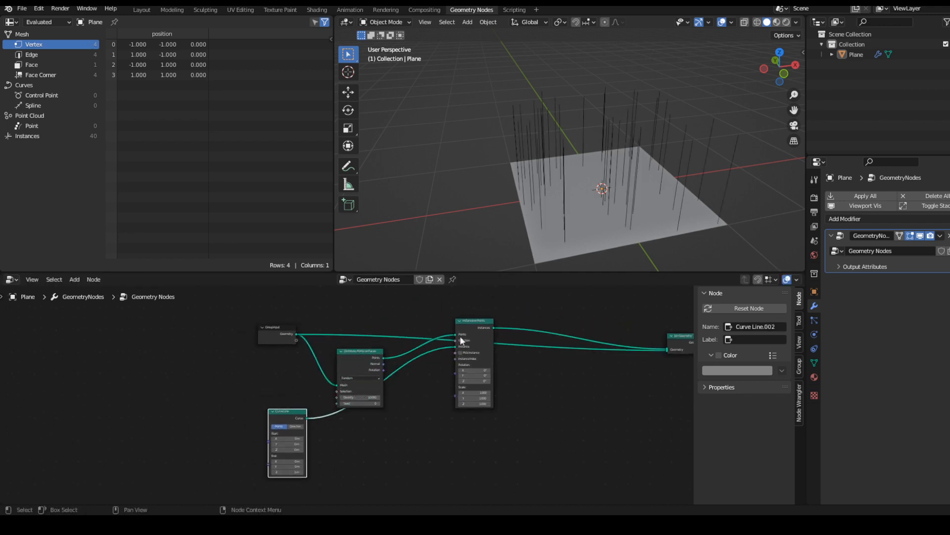
middle_drag(569, 233, 581, 193)
Insert a Resample Curve node between the Curve Line and Instance on Points
middle_drag(308, 412, 370, 367)
key(shift+a)
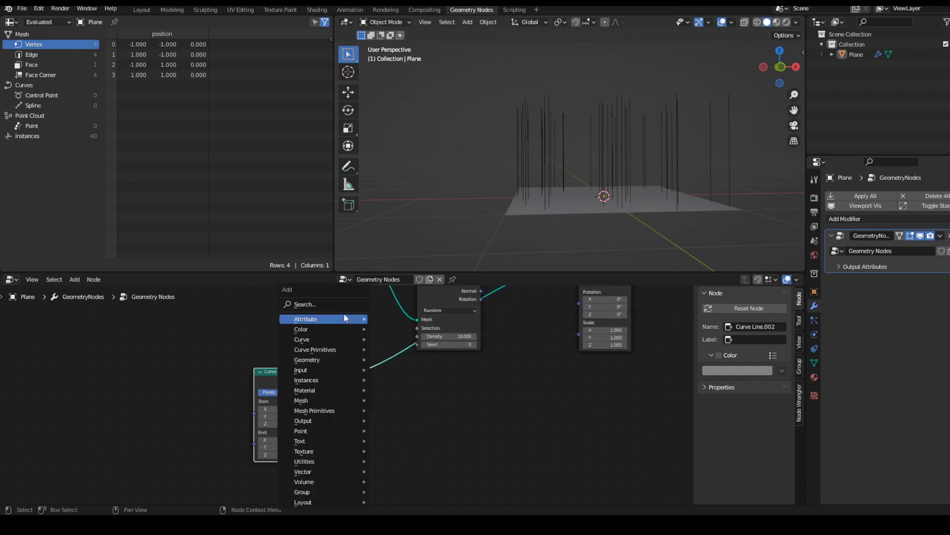
click(333, 306)
text(res)
click(364, 329)
click(367, 389)
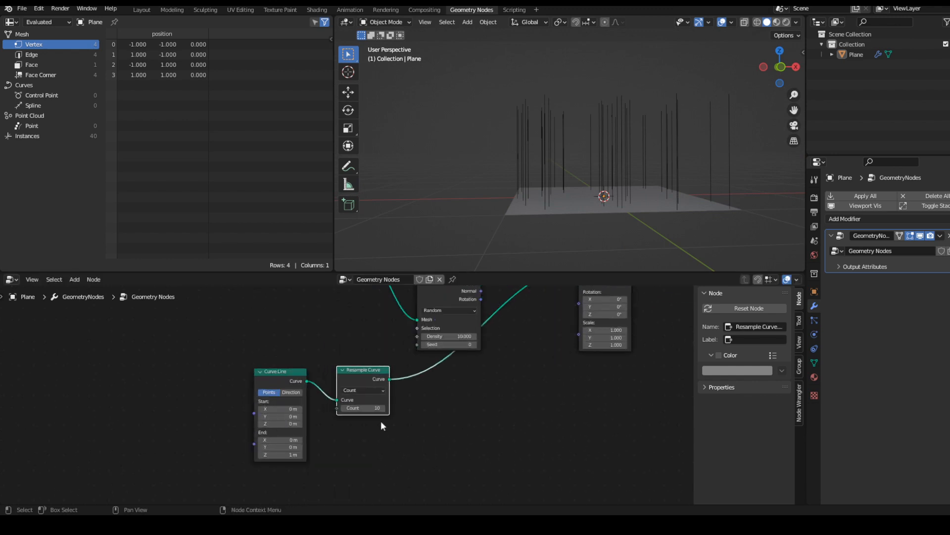
scroll(441, 423, up, 2)
drag(344, 367, 369, 364)
drag(356, 408, 236, 345)
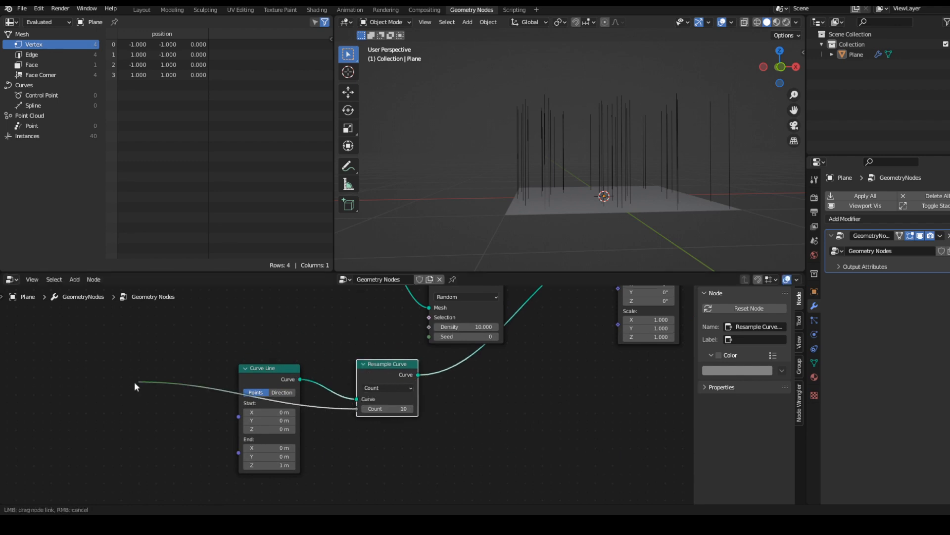
drag(135, 386, 366, 389)
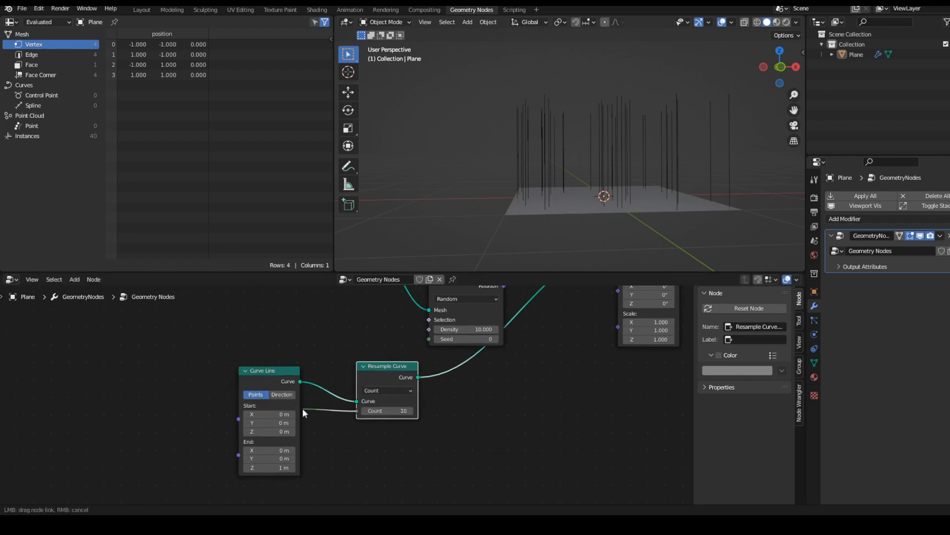
drag(303, 413, 332, 404)
Move the Group Input closer and expose the Resample Curve's count through it as Leaves Count
scroll(349, 396, down, 2)
middle_drag(391, 411, 429, 446)
drag(367, 313, 198, 327)
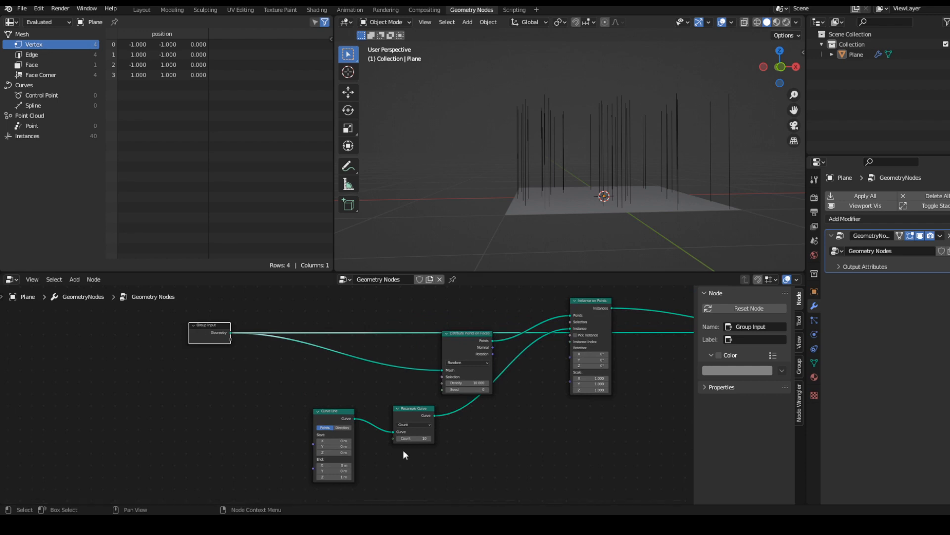
drag(393, 438, 212, 334)
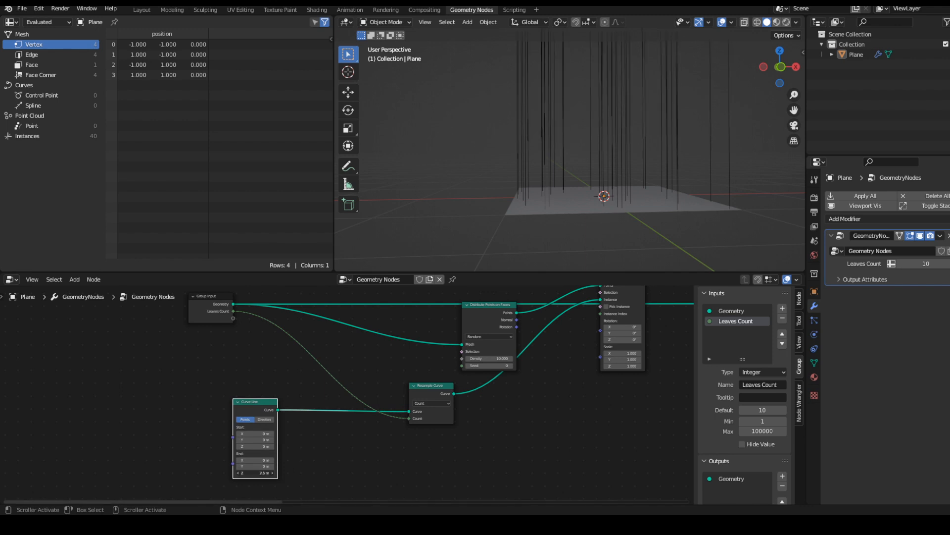
Feed the Curve Line's End from a new Combine XYZ node and expose its Z component through the Group Input
drag(233, 471, 216, 299)
text(combi)
click(241, 328)
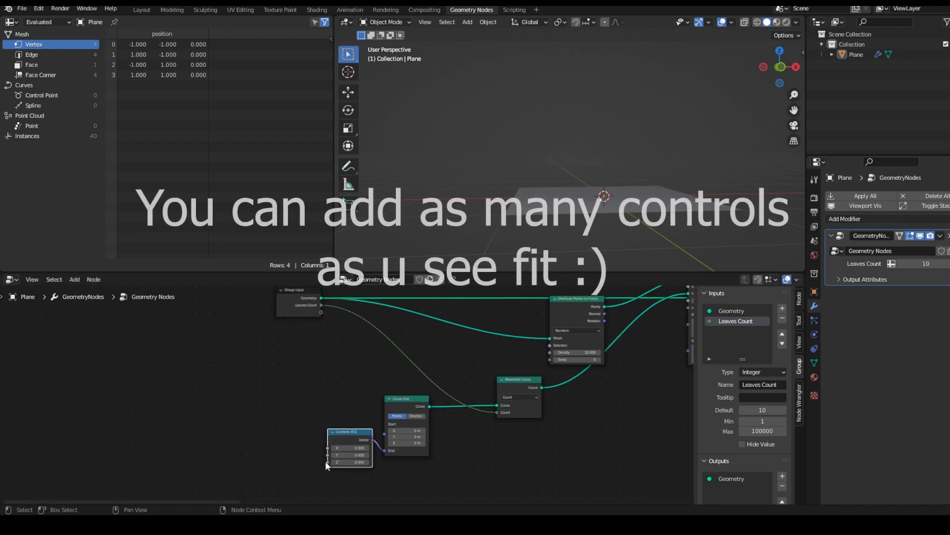
drag(327, 463, 187, 356)
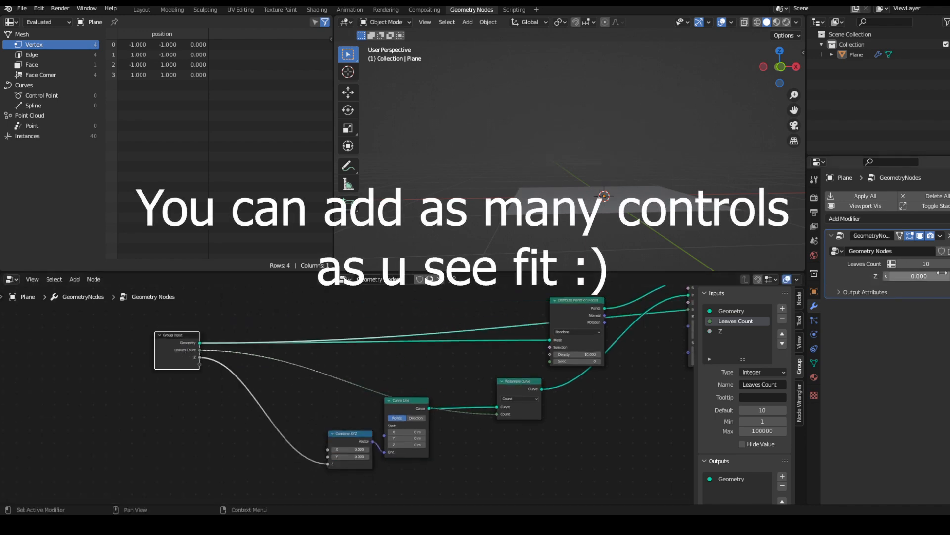
Set the modifier's Z value to 1 and rename that group input Stem height
text(1)
key(Return)
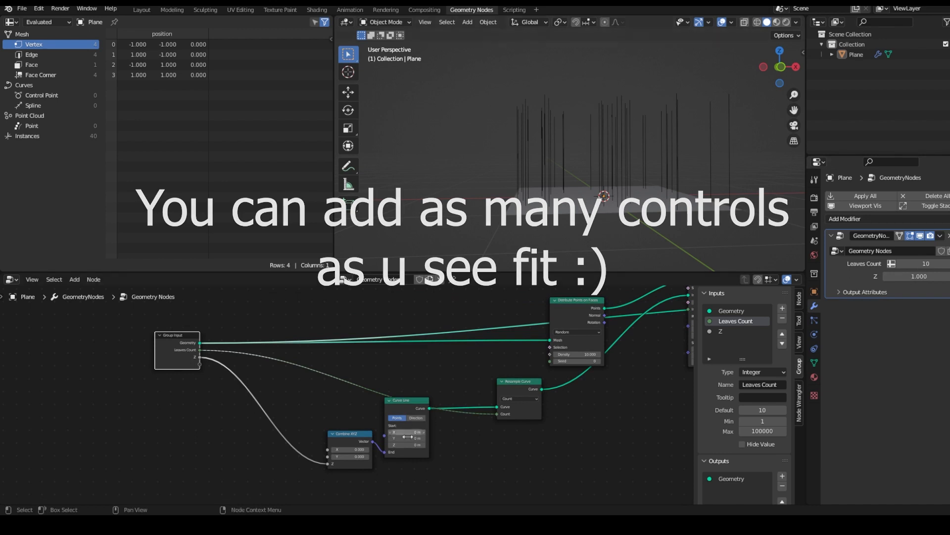
scroll(356, 419, up, 1)
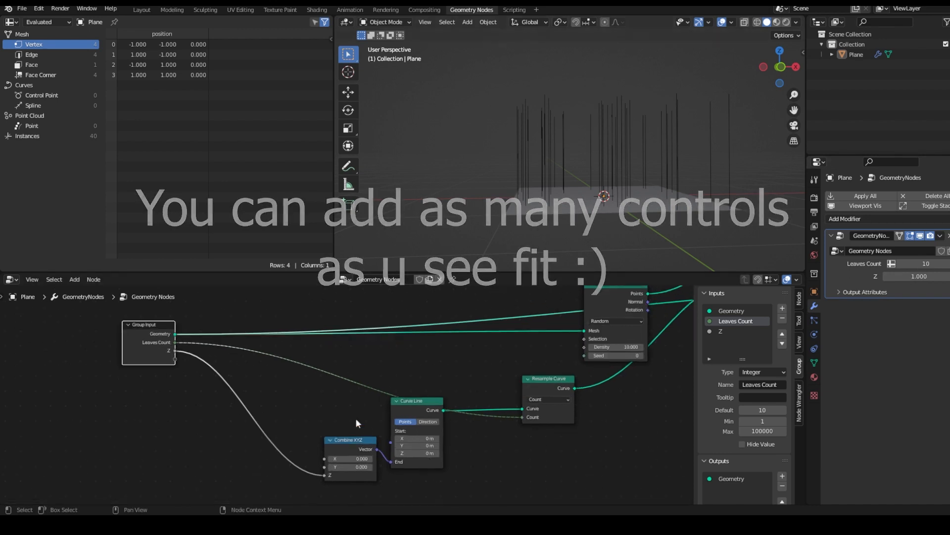
click(731, 329)
text(Stem hei)
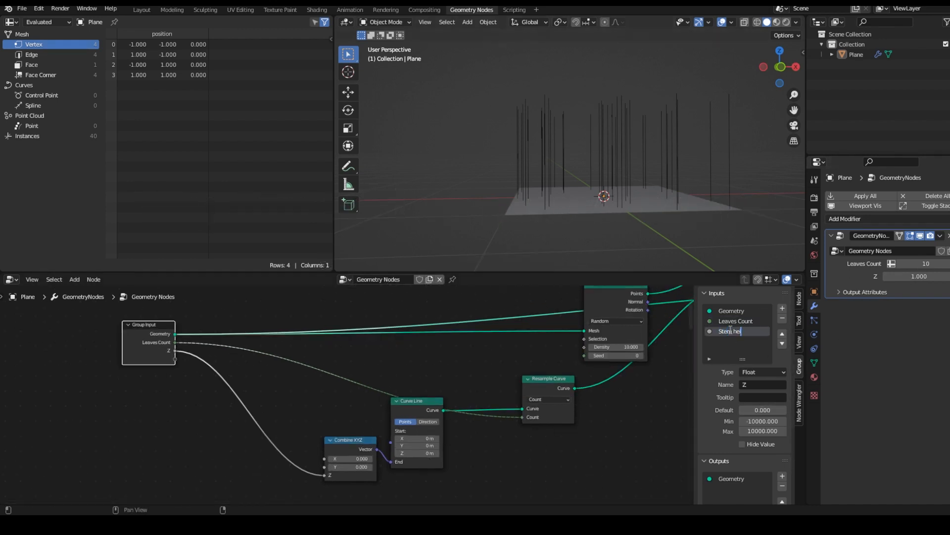
text(ght)
key(Return)
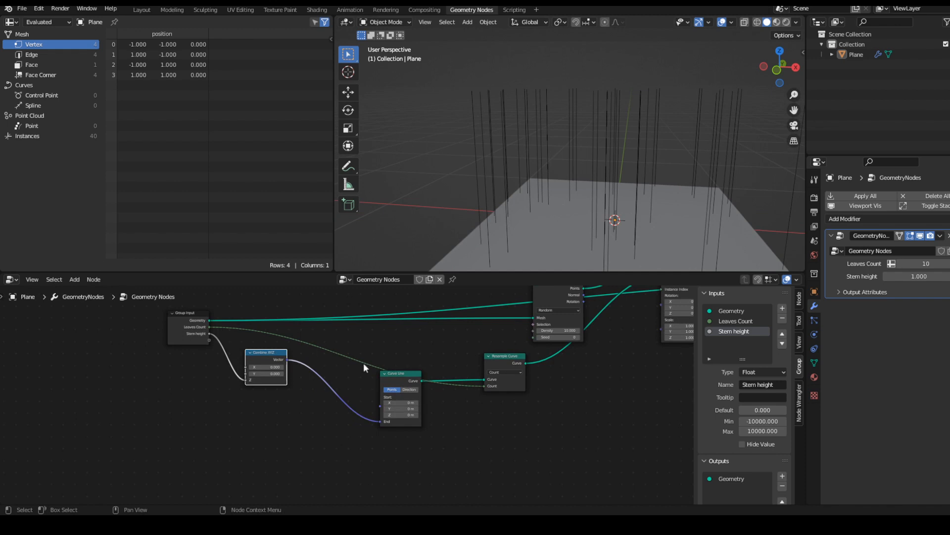
Move Curve Line and Resample Curve closer to Combine XYZ, and shift Distribute Points on Faces up out of their way
drag(364, 362, 290, 345)
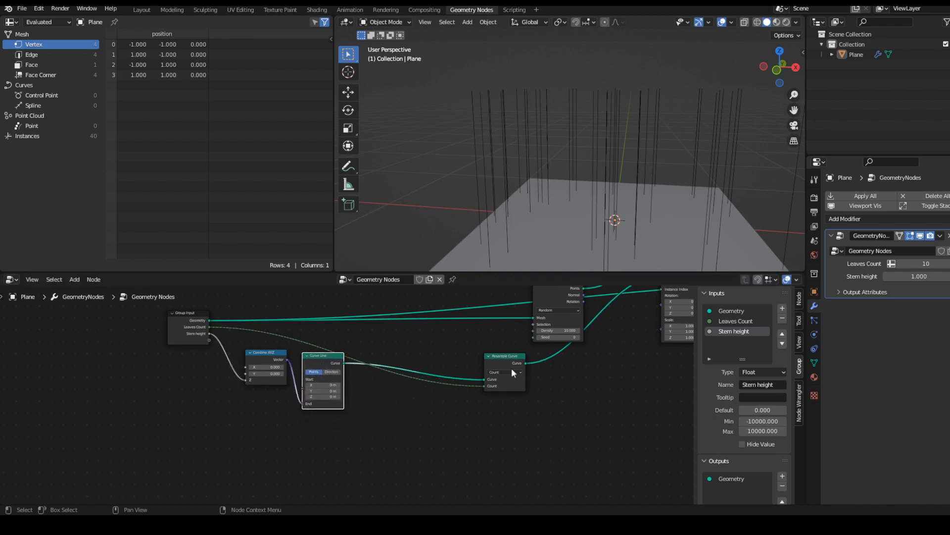
drag(512, 372, 404, 346)
middle_drag(518, 360, 433, 434)
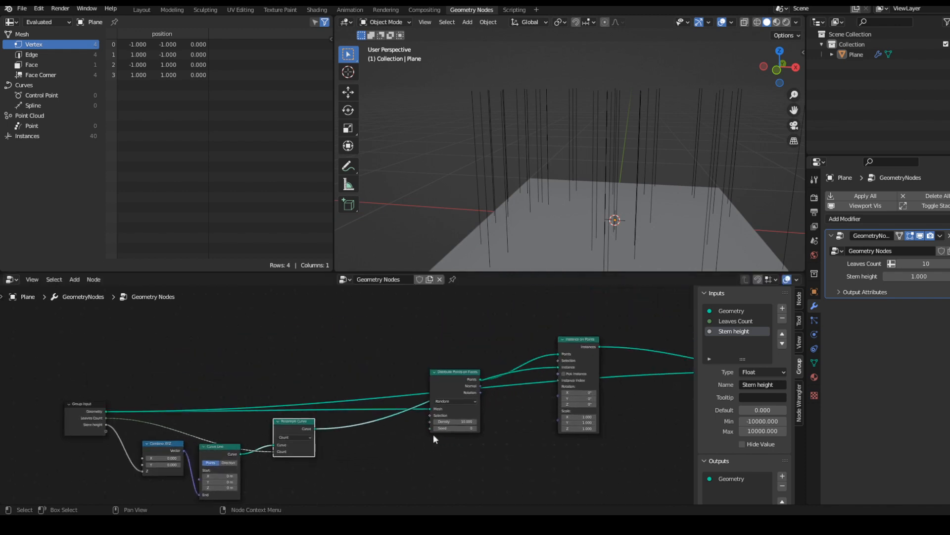
drag(452, 380, 402, 275)
middle_drag(573, 291, 570, 248)
middle_drag(656, 161, 671, 148)
Insert a Set Position node between Resample Curve and Instance on Points
middle_drag(369, 413, 376, 414)
key(shift+a)
click(376, 304)
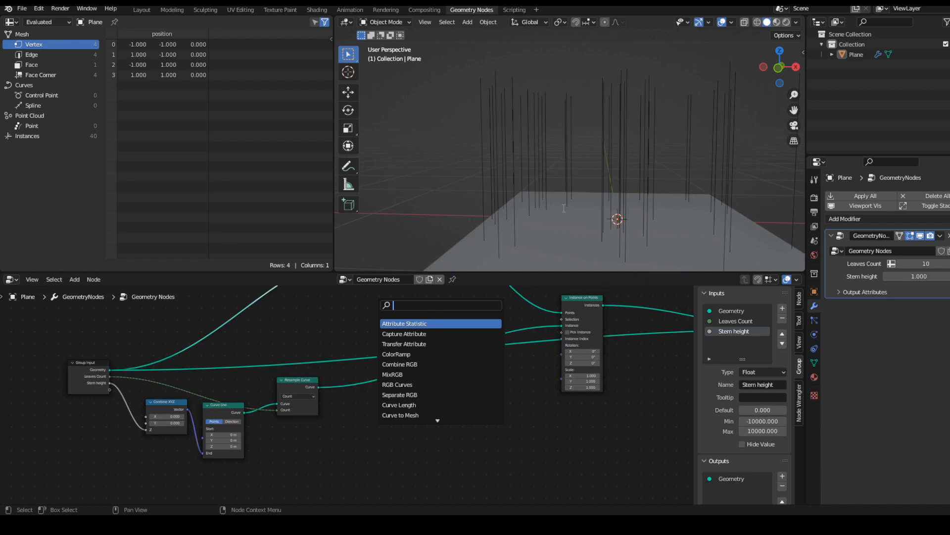
text(set id)
key(Return)
click(359, 391)
scroll(319, 413, up, 3)
Add a Noise Texture, connect its Fac to the Set Position's Offset, and place it below the Curve Line
middle_drag(328, 411, 352, 395)
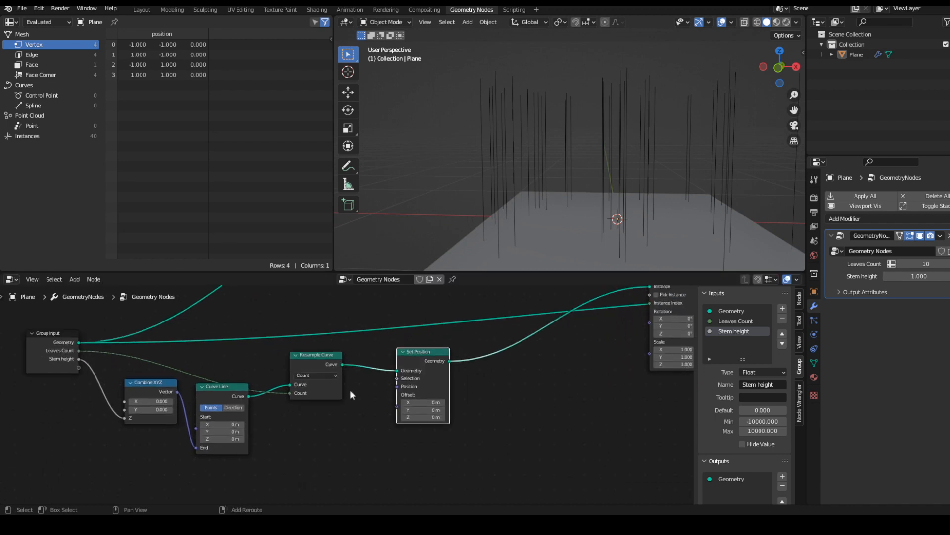
key(shift+a)
click(323, 305)
text(noise)
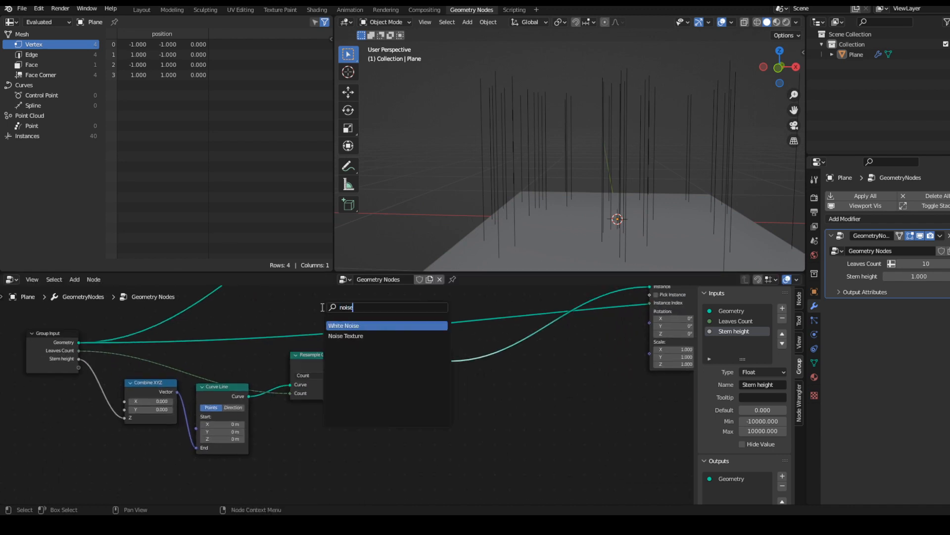
key(Return)
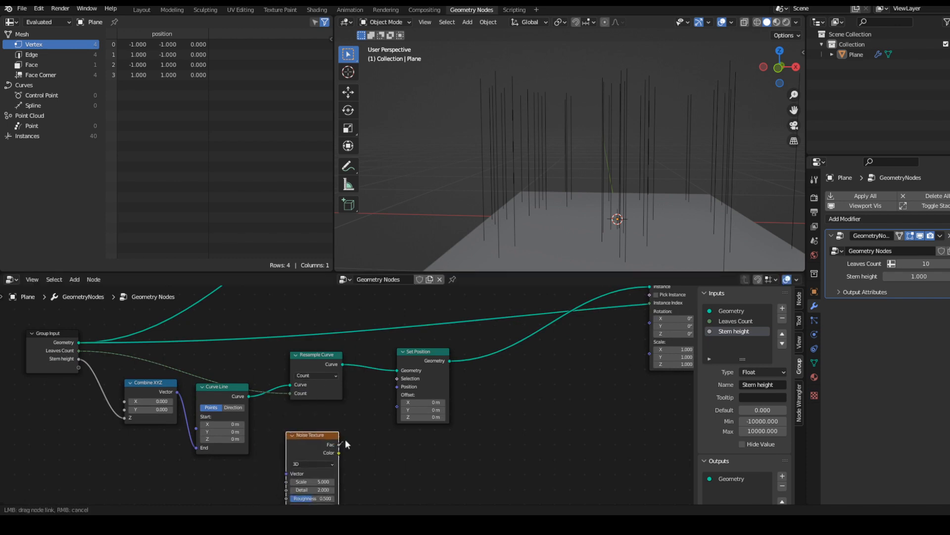
drag(346, 439, 399, 406)
mouse_move(593, 219)
middle_down()
mouse_move(613, 201)
mouse_move(598, 202)
middle_up()
middle_drag(424, 414, 478, 364)
drag(365, 385, 254, 426)
middle_drag(610, 222, 589, 236)
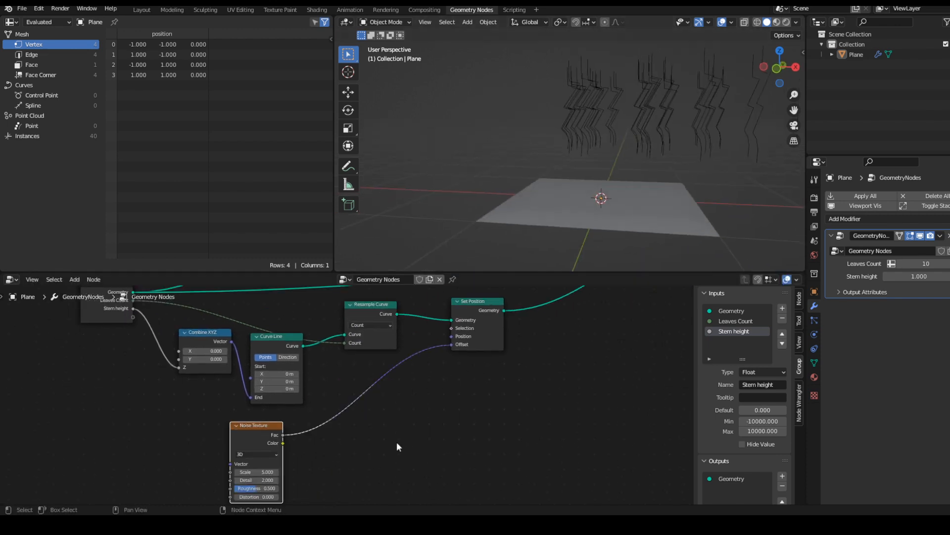
middle_drag(399, 446, 376, 411)
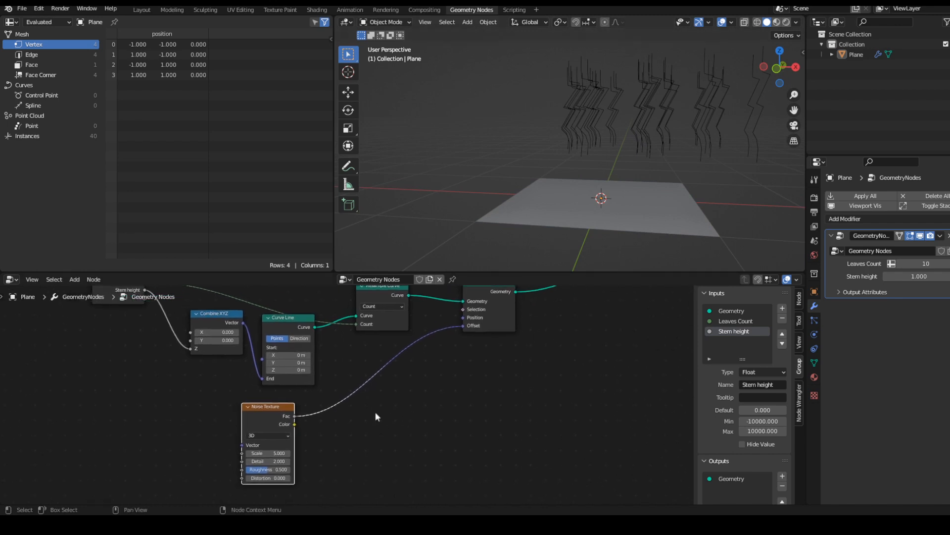
mouse_move(260, 420)
mouse_down()
mouse_move(323, 431)
mouse_move(275, 415)
mouse_up()
Insert a Vector Math node set to Subtract between the Noise Texture and the Set Position's Offset
scroll(337, 435, up, 2)
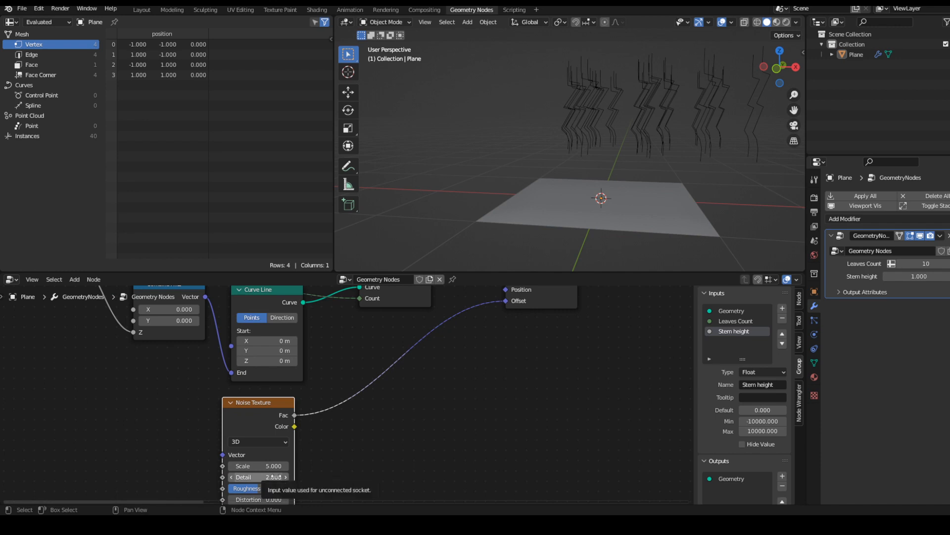
middle_drag(593, 221, 609, 167)
key(shift+a)
click(350, 300)
text(vec)
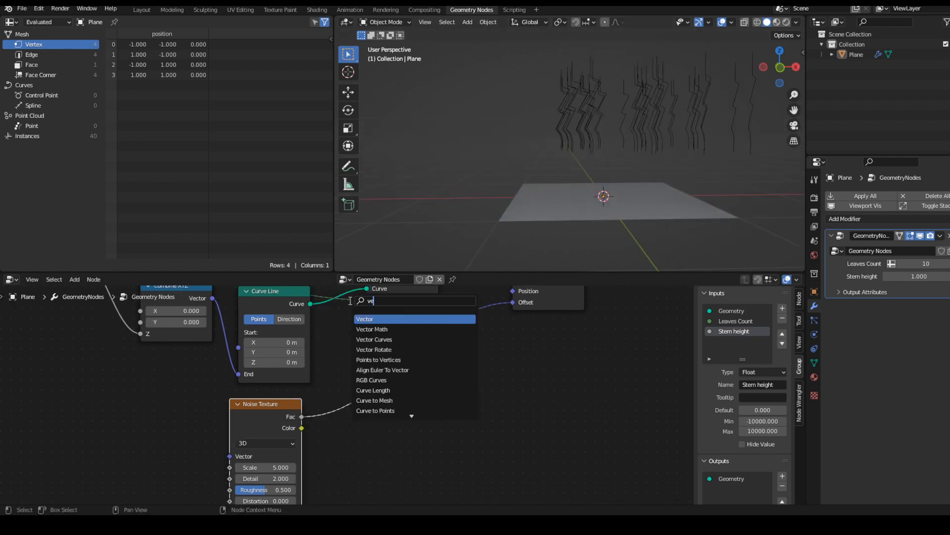
click(370, 328)
click(365, 397)
click(382, 401)
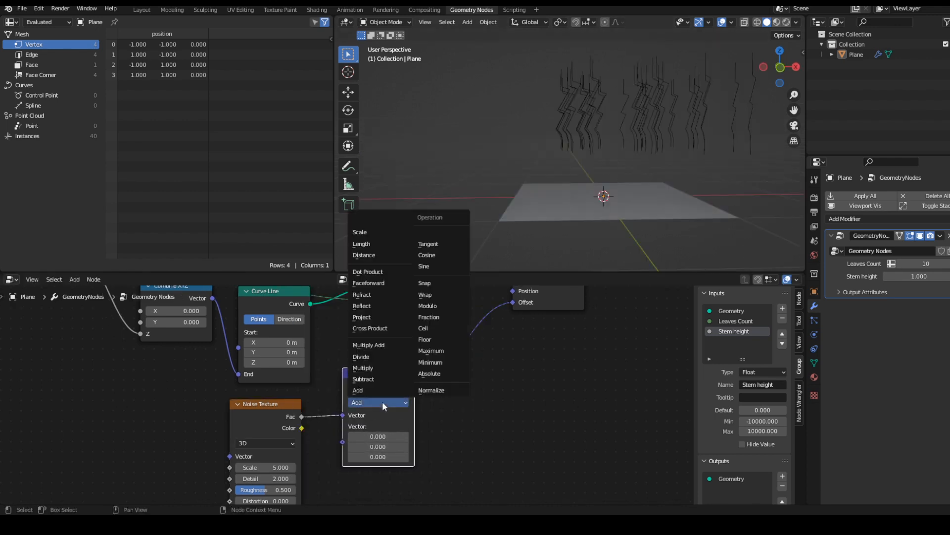
click(364, 379)
Subtract 0.5 from all three components of the noise offset and check the stems' position over the plane
middle_drag(457, 424, 464, 411)
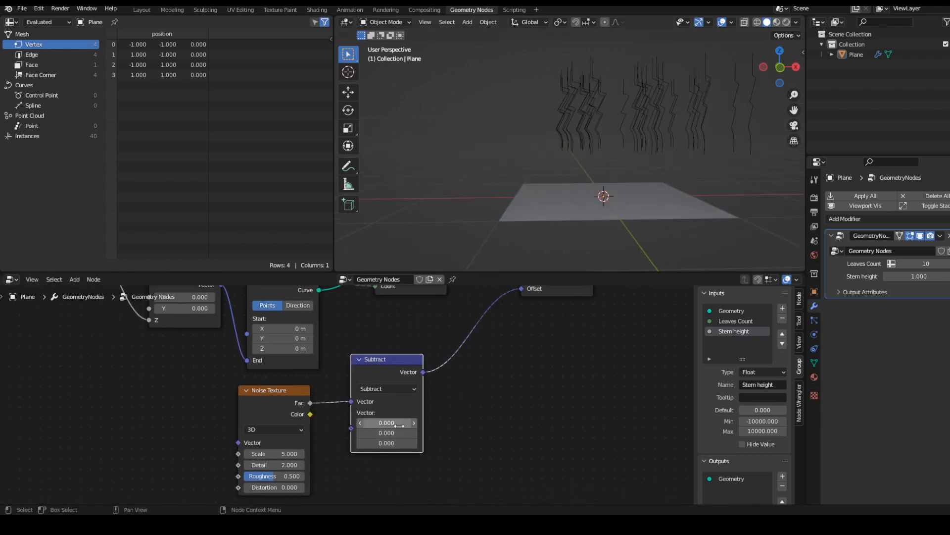
drag(391, 422, 400, 444)
text(0.5)
key(Return)
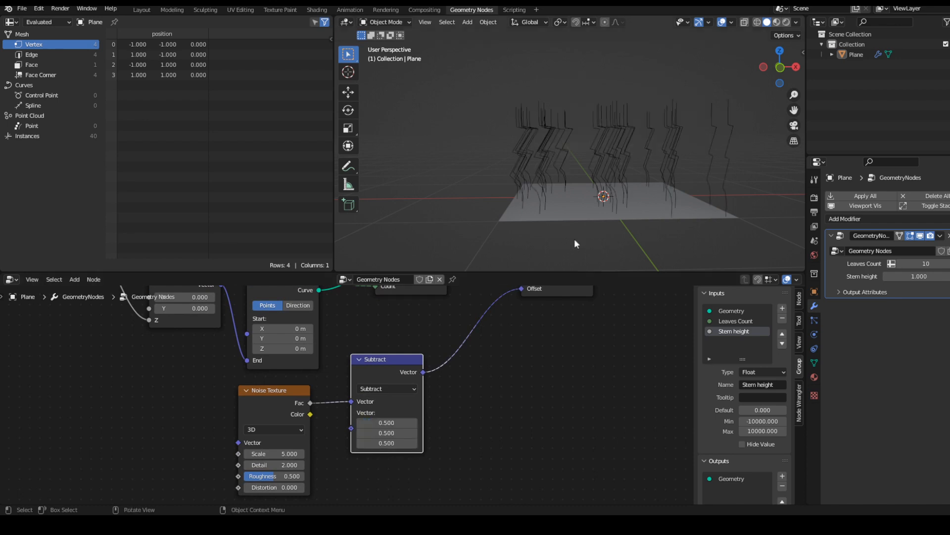
middle_drag(575, 239, 568, 245)
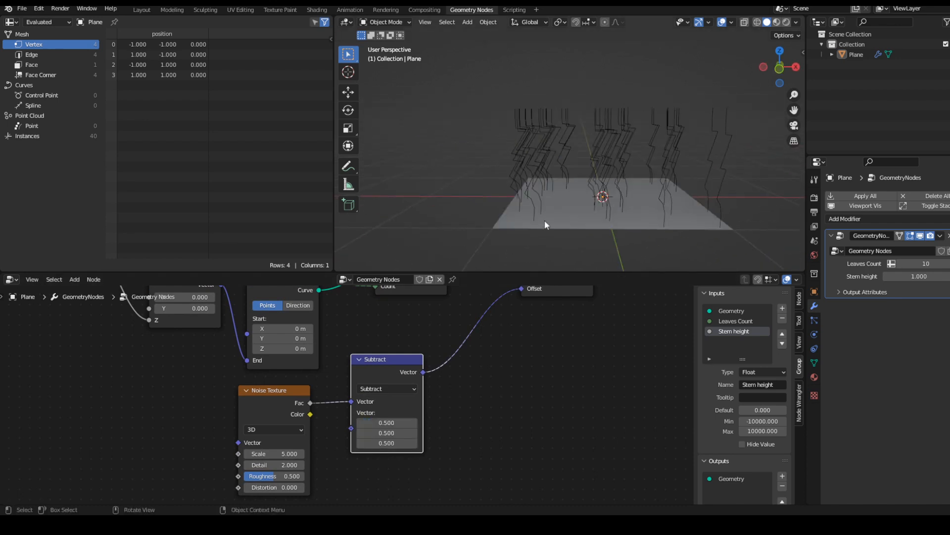
middle_drag(535, 179, 572, 157)
scroll(581, 208, up, 3)
middle_drag(583, 212, 554, 251)
Set the Noise Texture's Detail to 8, Scale to 1.1 and Roughness to about 0.392
scroll(580, 226, down, 4)
middle_drag(564, 428, 606, 381)
scroll(343, 396, up, 4)
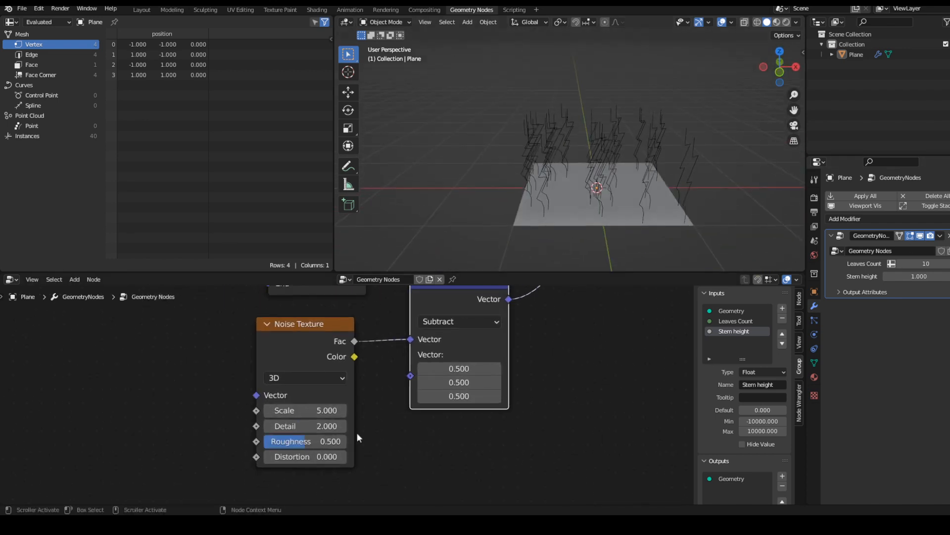
drag(317, 426, 396, 426)
click(308, 422)
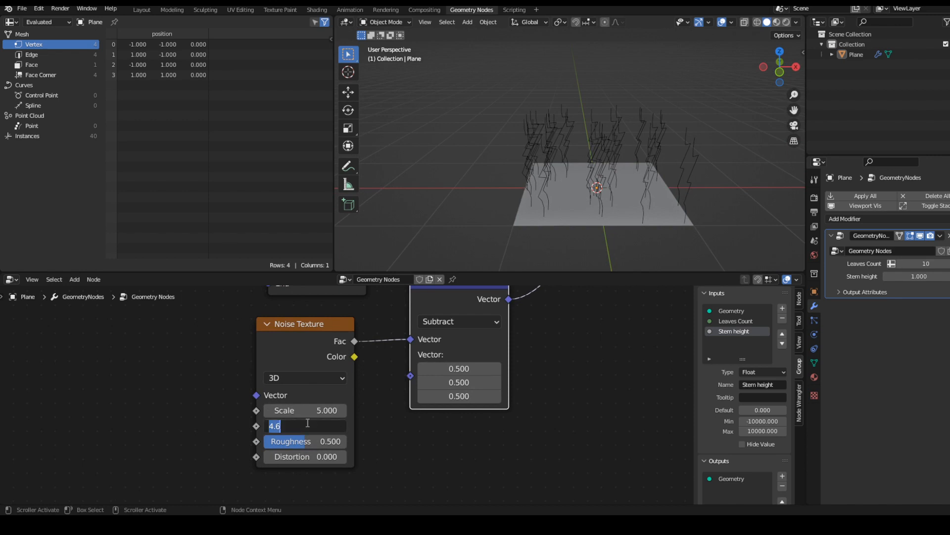
text(8)
key(Return)
drag(308, 440, 276, 410)
middle_drag(638, 213, 602, 202)
Move Set Position closer to Resample Curve and bring Instance on Points down beside it, clearing space before Join Geometry
scroll(525, 349, down, 8)
middle_drag(525, 349, 411, 438)
drag(444, 351, 429, 350)
middle_drag(530, 379, 504, 451)
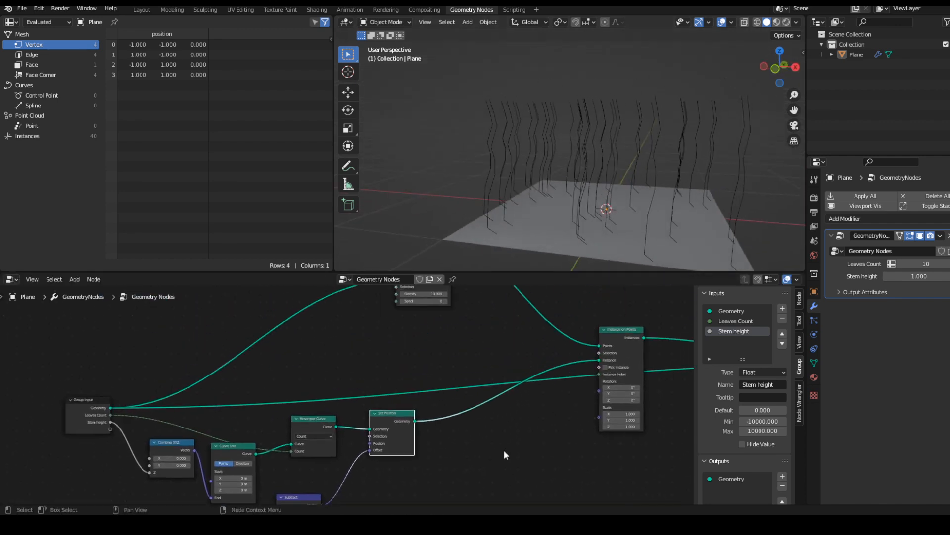
scroll(504, 452, down, 5)
drag(546, 354, 484, 434)
middle_drag(572, 462, 512, 439)
Insert a Curve to Mesh node between Instance on Points and Join Geometry
key(shift+a)
click(468, 304)
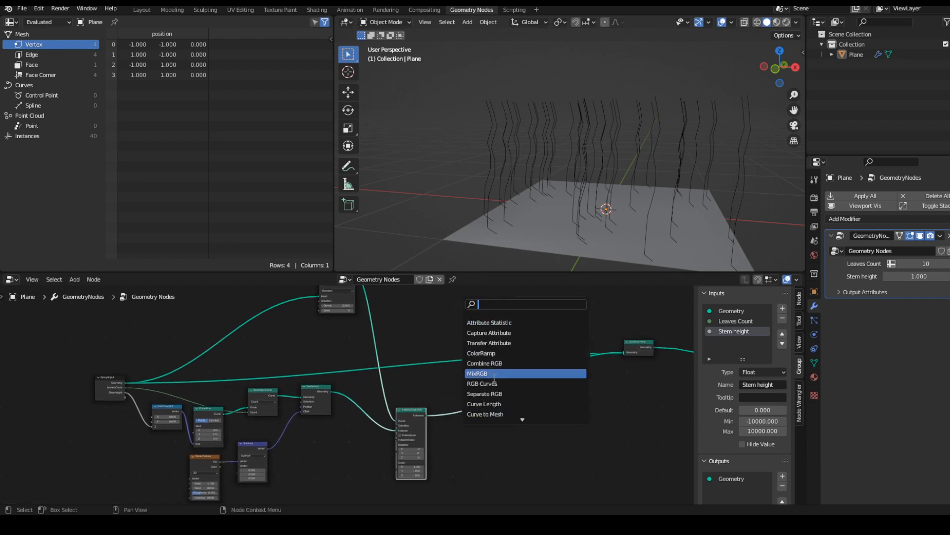
text(curve to mesh)
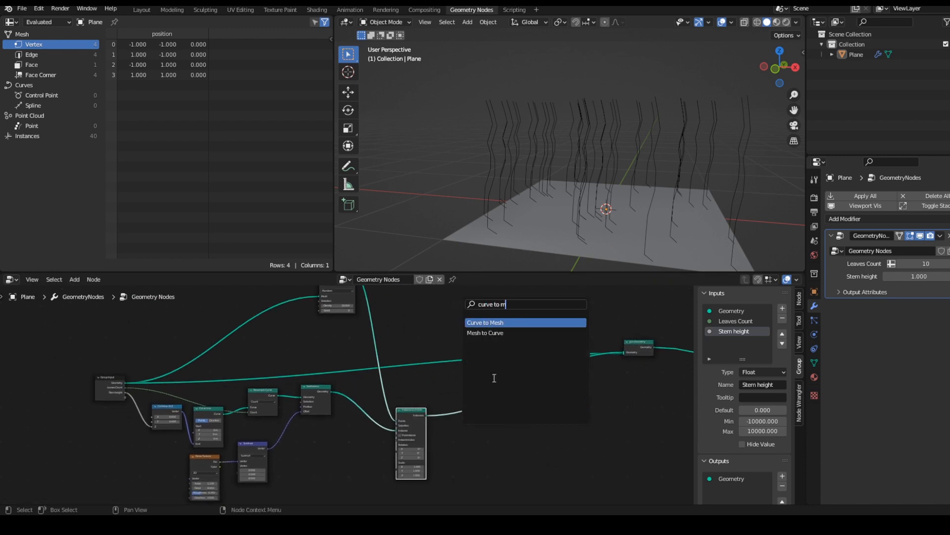
key(Return)
click(539, 453)
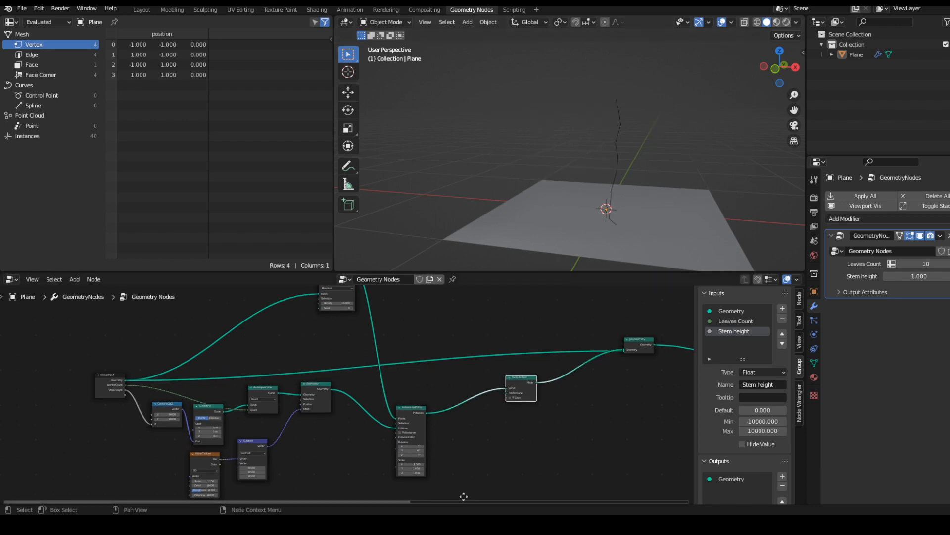
Add a Curve Circle, connect it to Curve to Mesh as the Profile Curve, and space the nodes apart
middle_drag(477, 427, 461, 400)
key(shift+a)
click(432, 304)
text(circ)
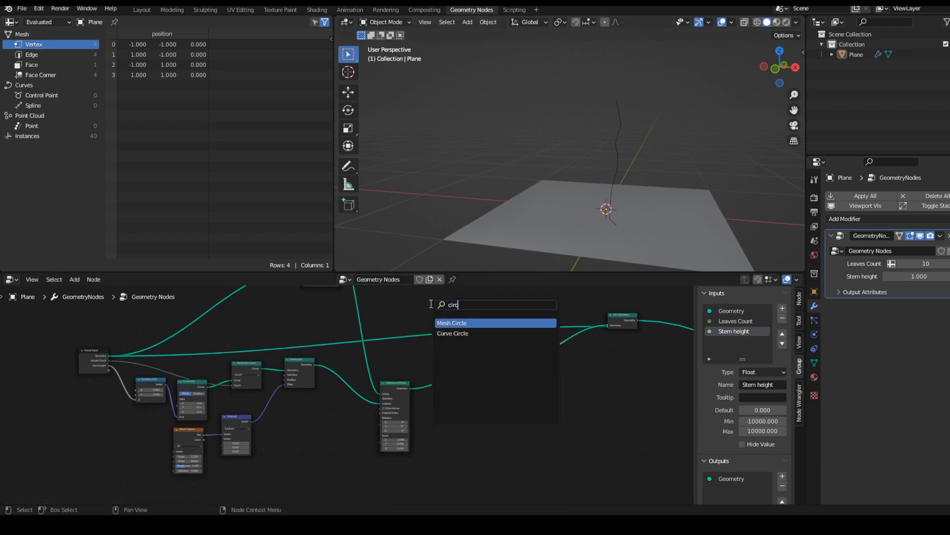
click(453, 333)
click(481, 411)
drag(483, 411, 489, 369)
drag(509, 361, 543, 376)
scroll(526, 206, down, 5)
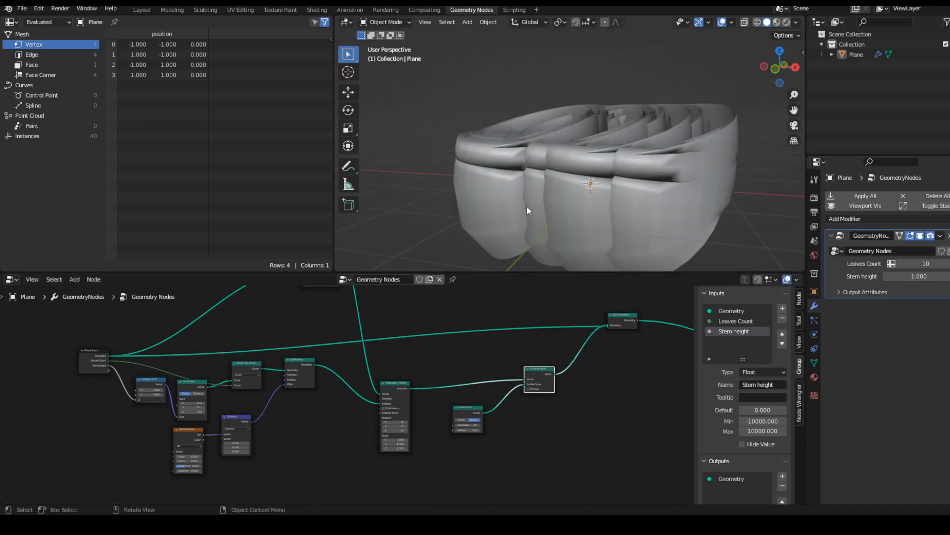
Set the Curve Circle's resolution to 3 and reduce its radius to 0.09 m to thin the stems
scroll(555, 435, up, 4)
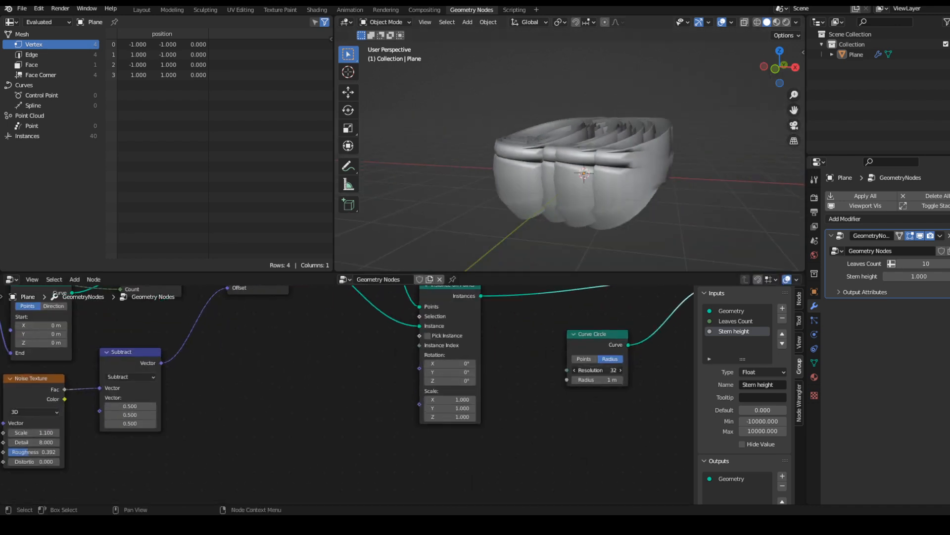
drag(598, 370, 564, 370)
middle_drag(594, 441, 454, 468)
scroll(454, 467, up, 3)
drag(498, 408, 456, 408)
scroll(513, 426, up, 2)
click(525, 415)
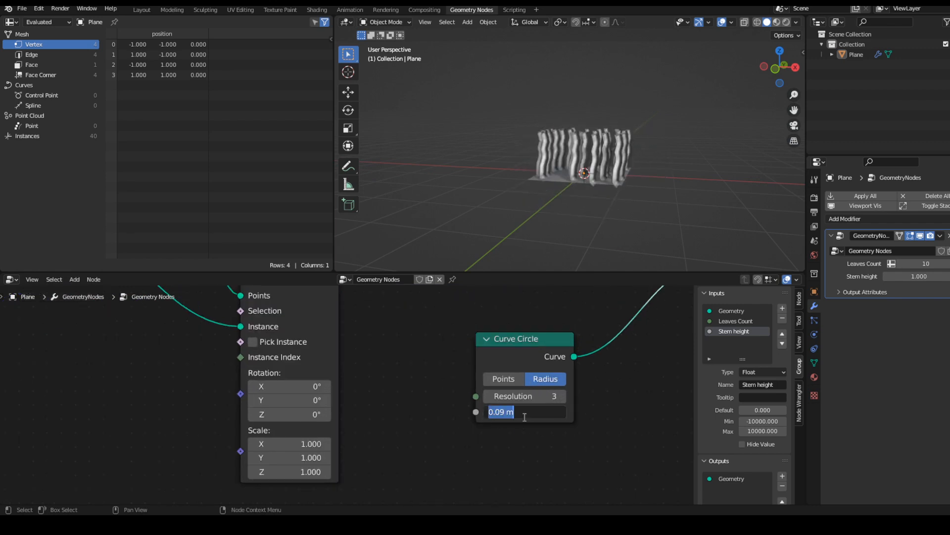
Set the Curve Circle profile's radius to 0.01 m
text(0.01)
key(Return)
scroll(693, 180, up, 5)
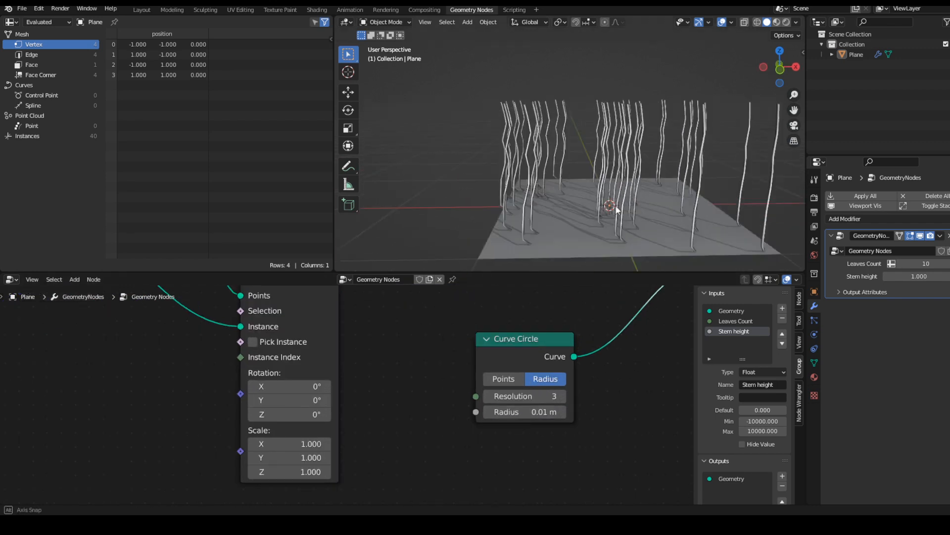
scroll(382, 435, down, 2)
scroll(382, 435, down, 3)
Insert a Set Curve Radius node on the link between Instance on Points and Curve to Mesh
drag(446, 357, 547, 369)
middle_drag(435, 303, 448, 380)
key(shift+a)
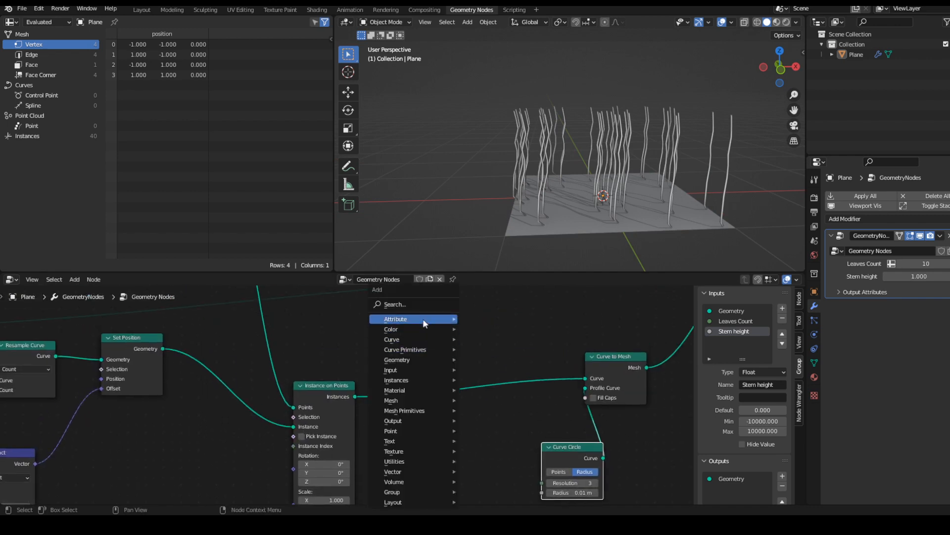
click(421, 306)
text(set)
click(446, 395)
click(493, 367)
middle_drag(472, 432, 440, 393)
scroll(442, 399, down, 3)
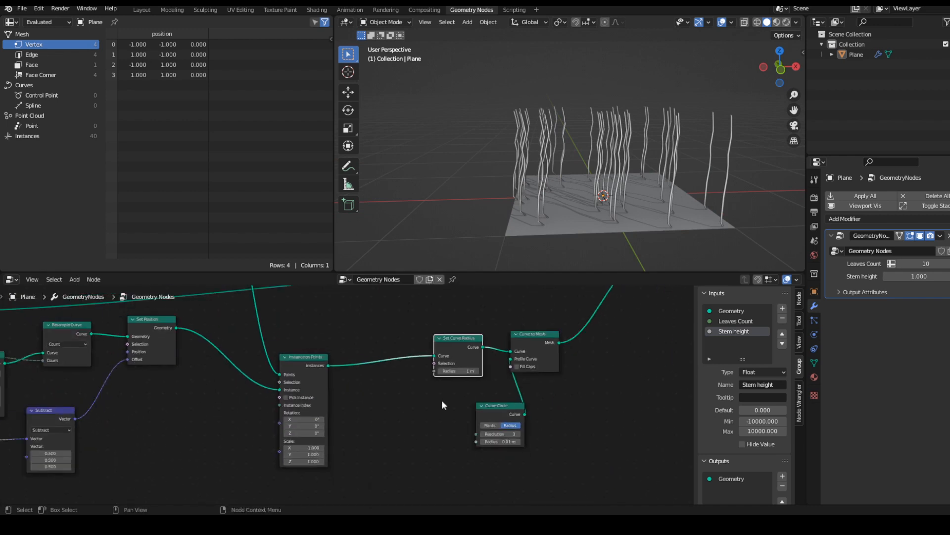
drag(397, 309, 593, 467)
Add a Curve Parameter node and connect its Factor output to the Radius input of Set Curve Radius
click(396, 417)
key(shift+a)
click(365, 301)
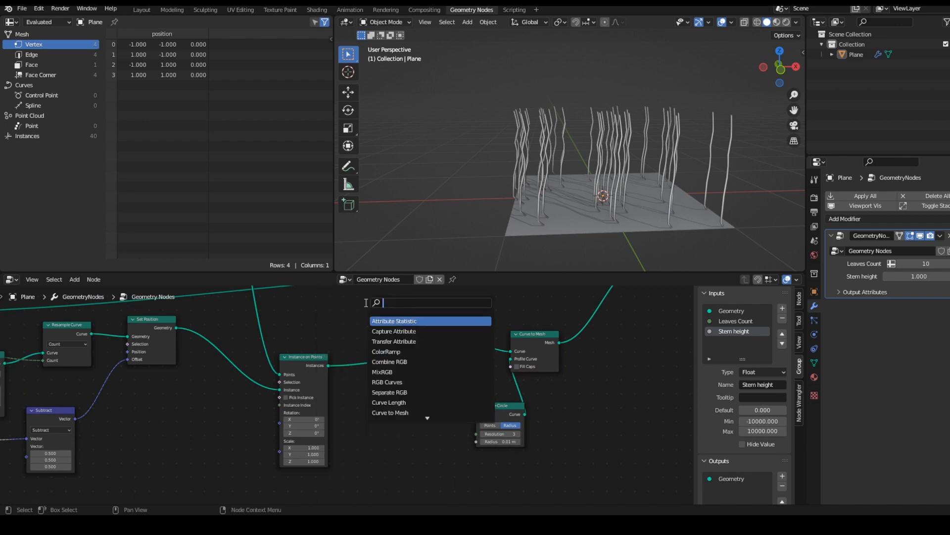
text(curve)
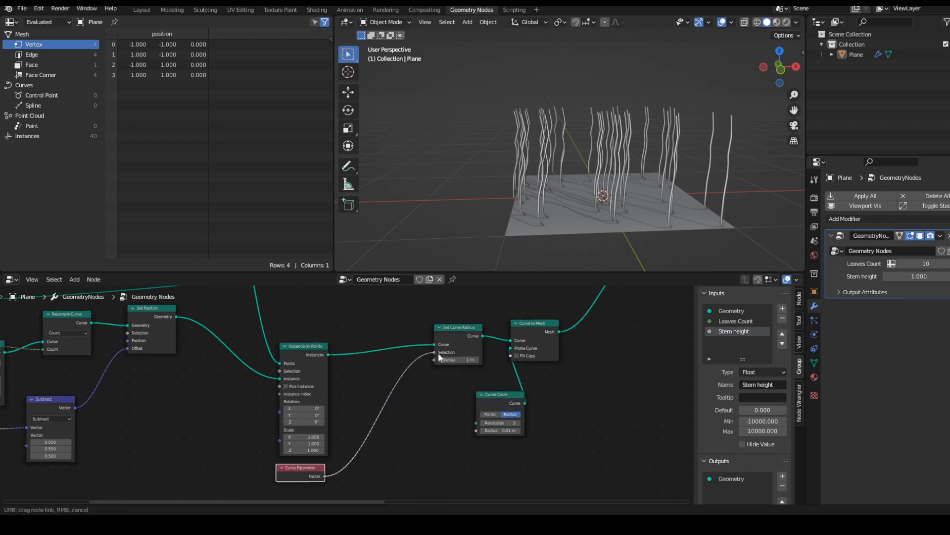
drag(438, 353, 435, 359)
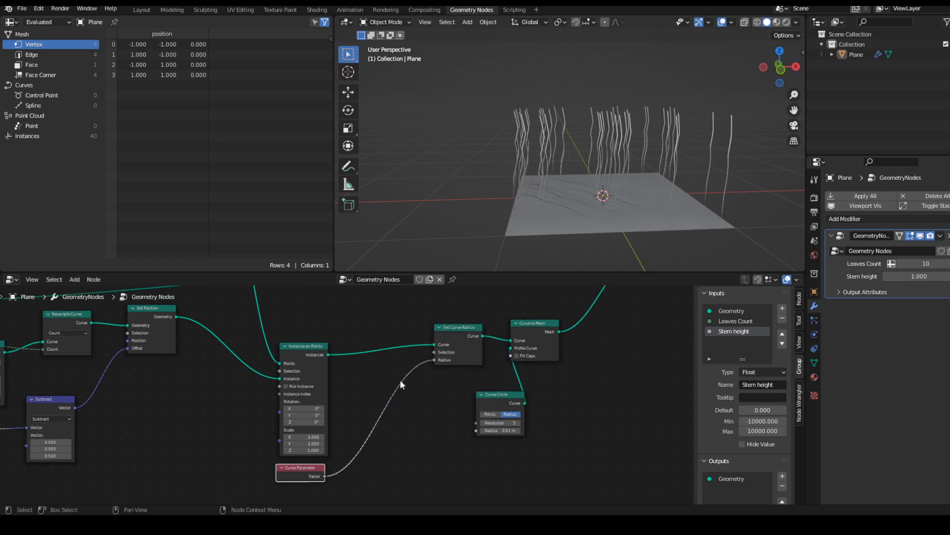
Insert a ColorRamp node on the link between Curve Parameter and Set Curve Radius
middle_drag(389, 398, 411, 400)
key(shift+a)
click(367, 306)
text(colo)
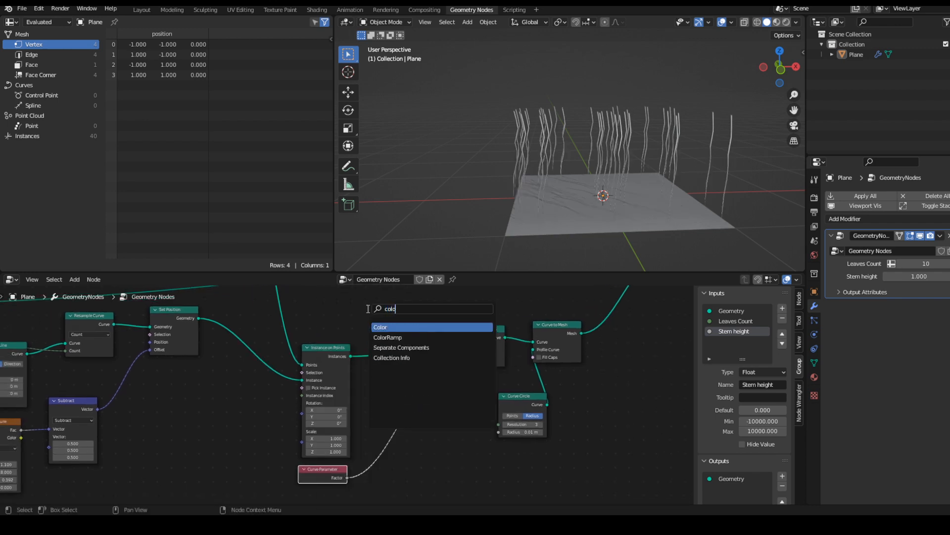
click(423, 336)
click(439, 412)
Set the ColorRamp interpolation to B-Spline and flip the ramp so the stems taper toward their tips
click(448, 419)
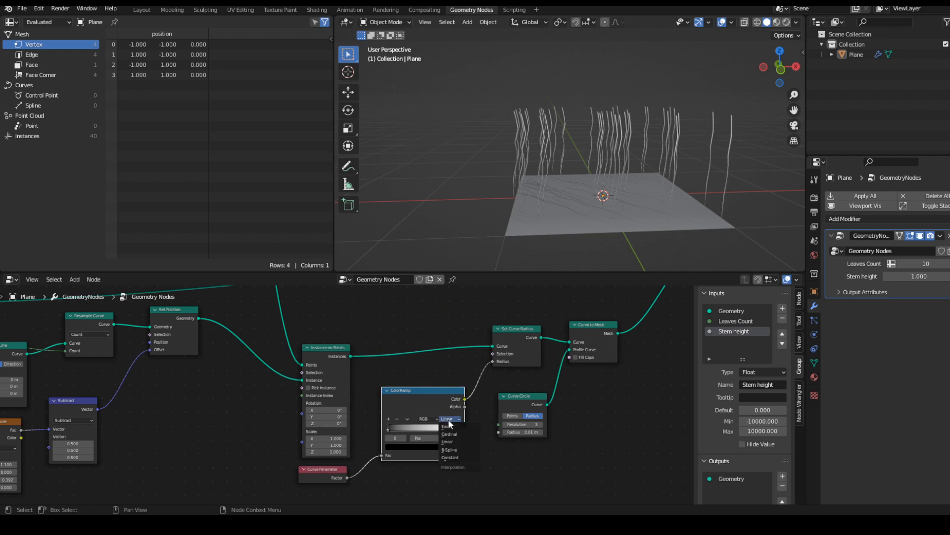
click(448, 449)
click(408, 419)
click(415, 428)
mouse_move(686, 190)
middle_down()
mouse_move(702, 163)
mouse_move(693, 186)
middle_up()
scroll(216, 403, down, 1)
middle_drag(569, 198, 575, 212)
scroll(557, 190, up, 3)
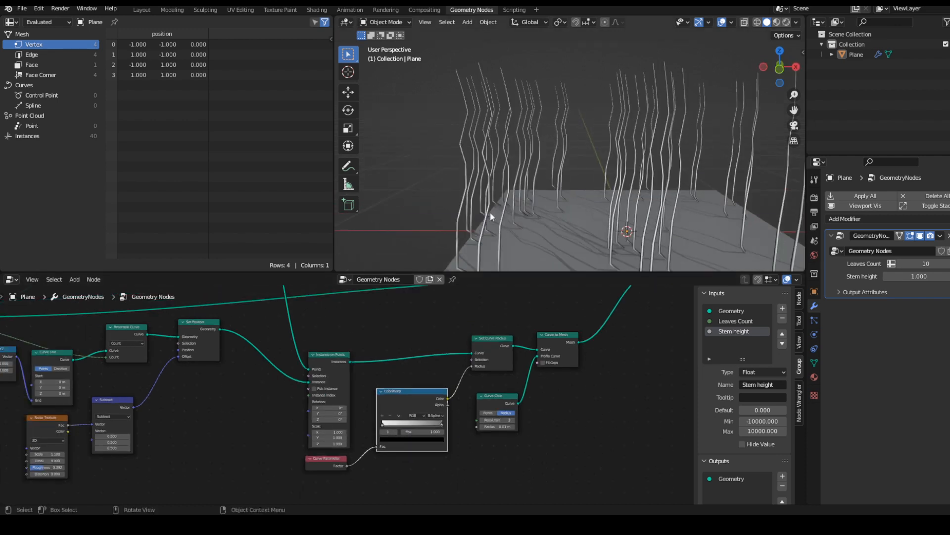
Add a Random Value node in the empty space before the Instance on Points node
middle_drag(224, 420, 329, 376)
key(shift+a)
click(273, 304)
text(rand)
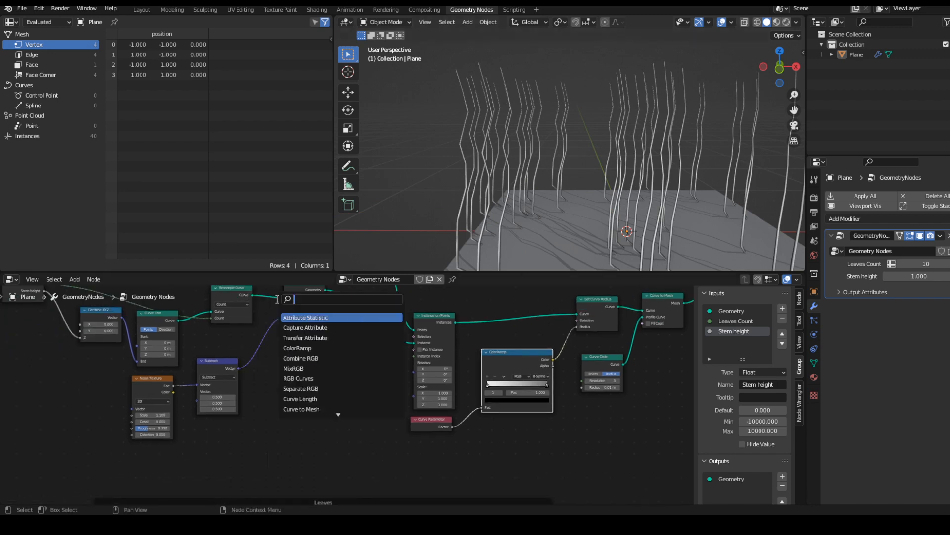
key(Return)
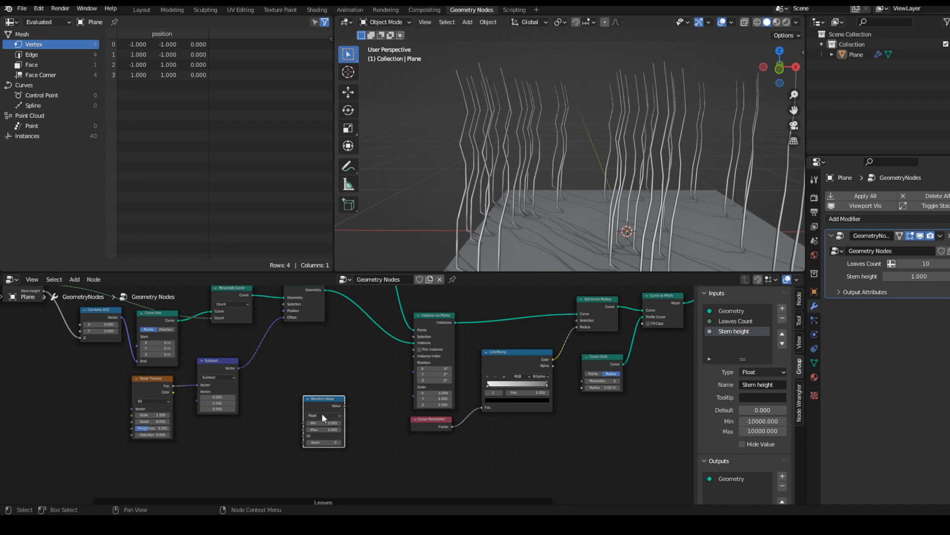
Switch the Random Value node to Vector and connect its Value output to the Rotation input of Instance on Points
click(322, 414)
click(323, 432)
scroll(346, 421, up, 2)
drag(334, 405, 415, 367)
scroll(499, 247, down, 2)
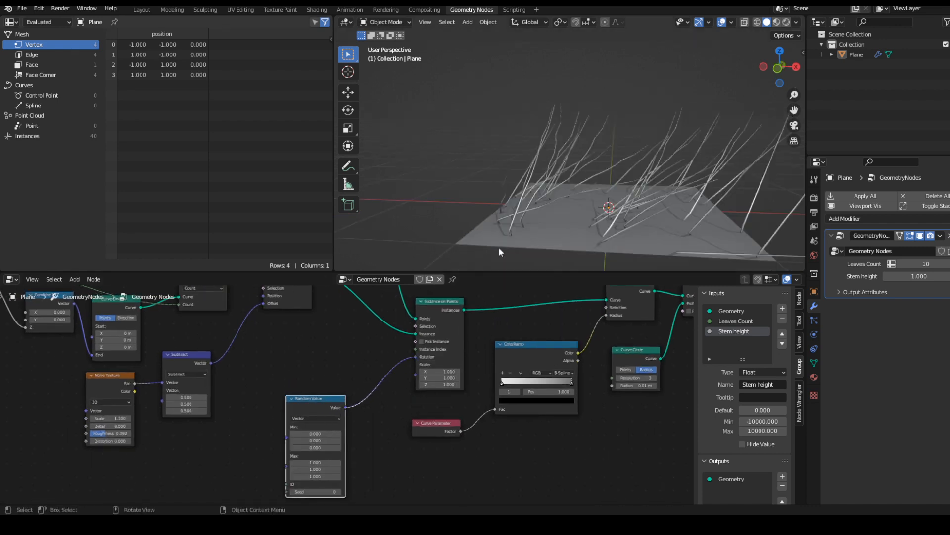
middle_drag(499, 248, 534, 221)
scroll(498, 244, up, 2)
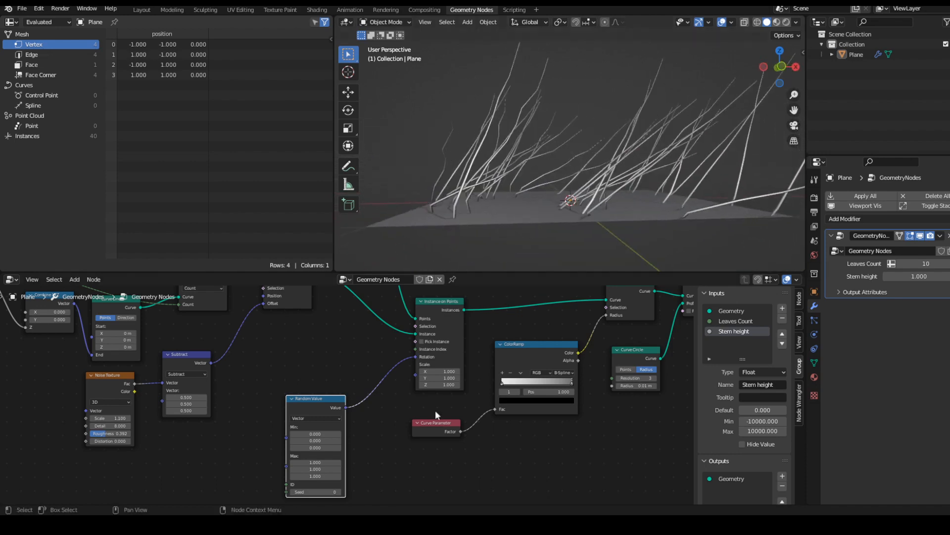
Set the X and Y maximums of the vector Random Value node to 0
scroll(385, 465, up, 3)
middle_drag(385, 464, 439, 411)
scroll(439, 411, up, 3)
click(367, 443)
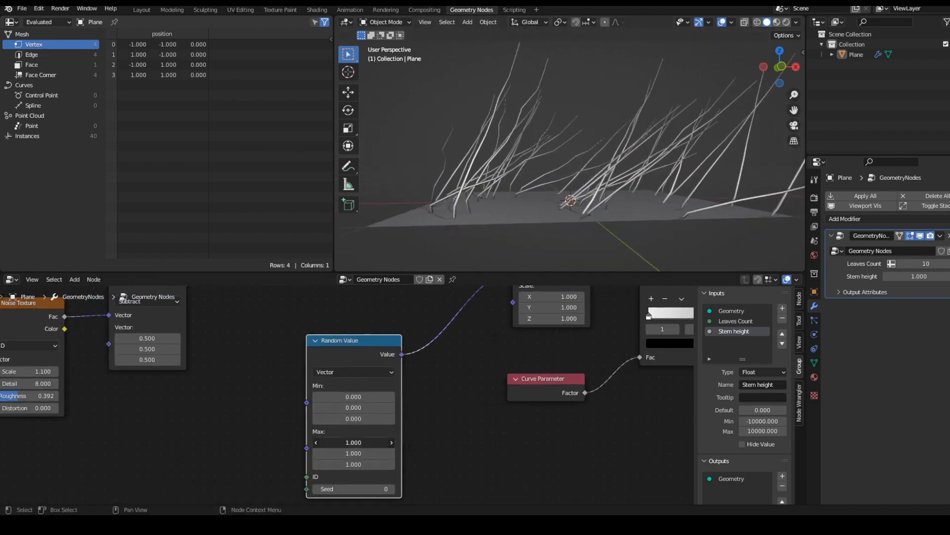
text(0)
key(Return)
click(352, 453)
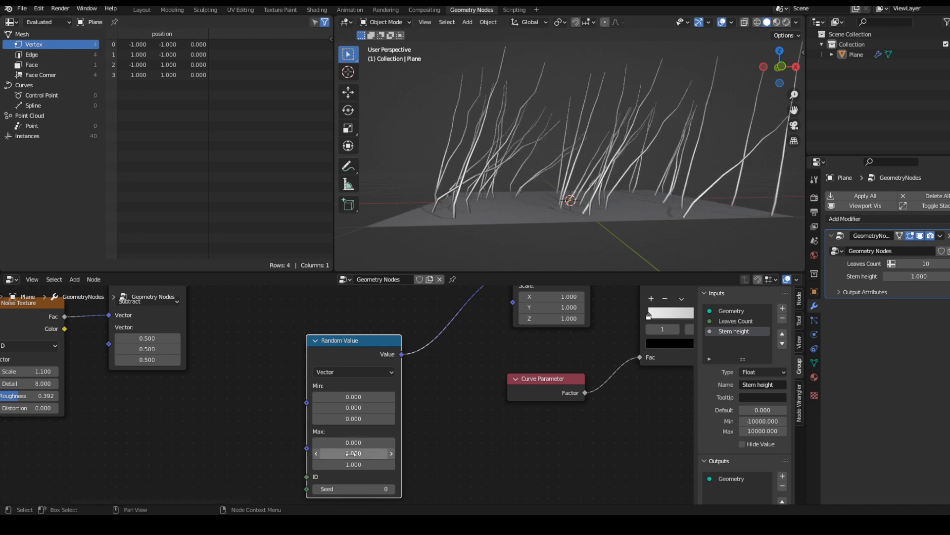
text(0)
key(Return)
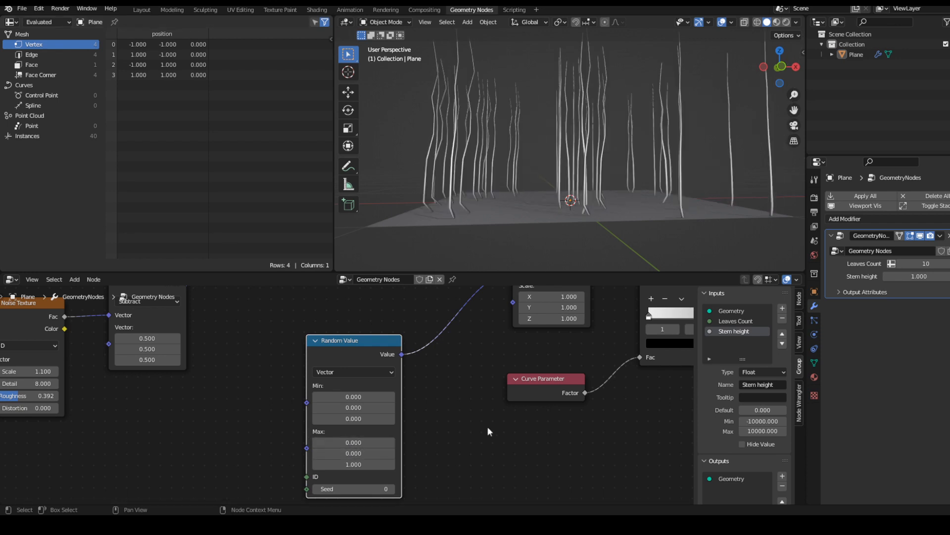
middle_drag(515, 263, 522, 244)
shift+scroll(454, 400, down, 2)
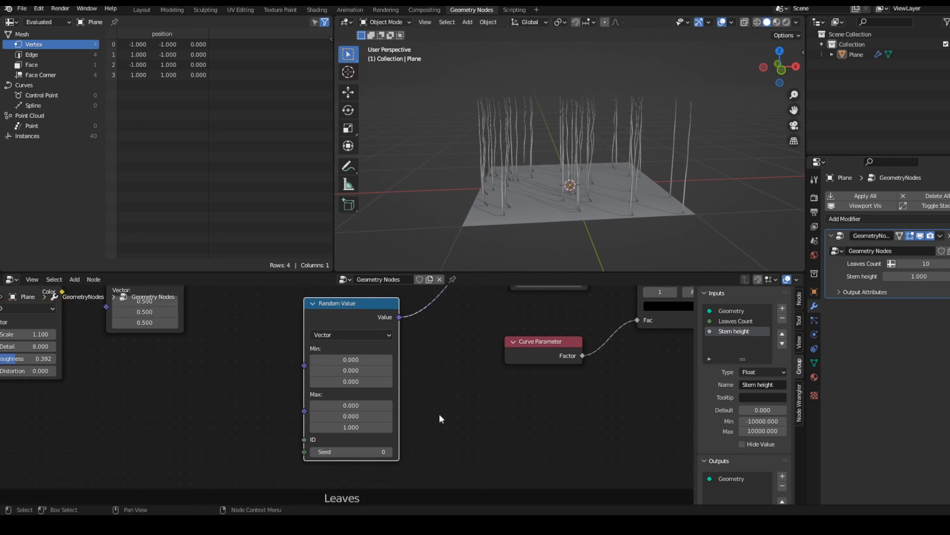
Set the Z maximum of the vector Random Value node to tau for a full random turn
click(367, 431)
text(tau)
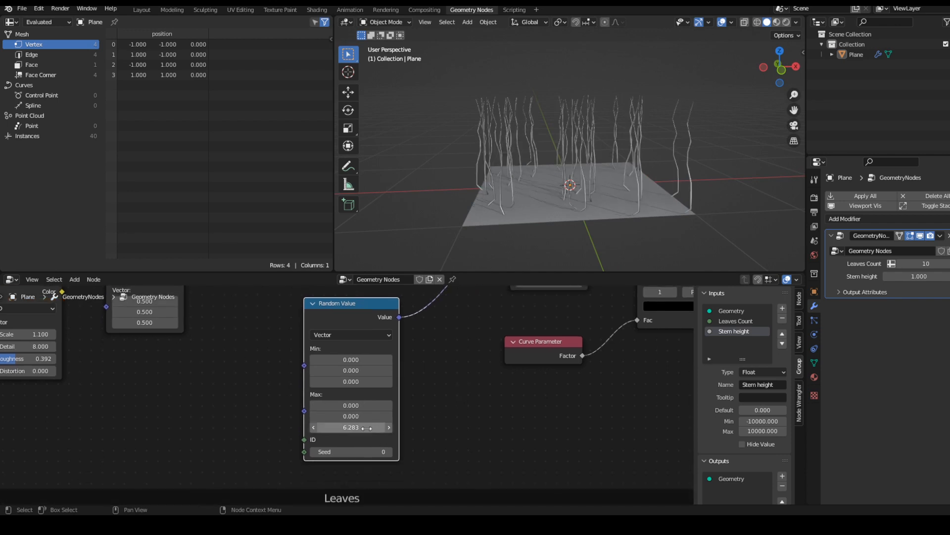
key(Return)
mouse_move(562, 203)
middle_down()
mouse_move(531, 198)
mouse_move(566, 207)
mouse_move(535, 221)
mouse_move(531, 249)
mouse_move(558, 212)
mouse_move(536, 198)
middle_up()
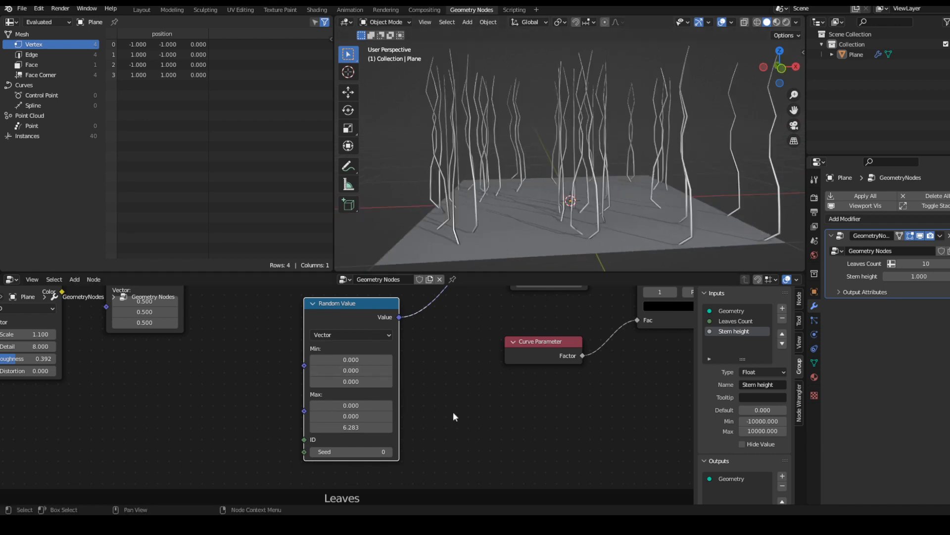
Set the X and Y maximums of the vector Random Value node to 0.2 for a slight random tilt
scroll(346, 399, up, 1)
click(374, 404)
text(0)
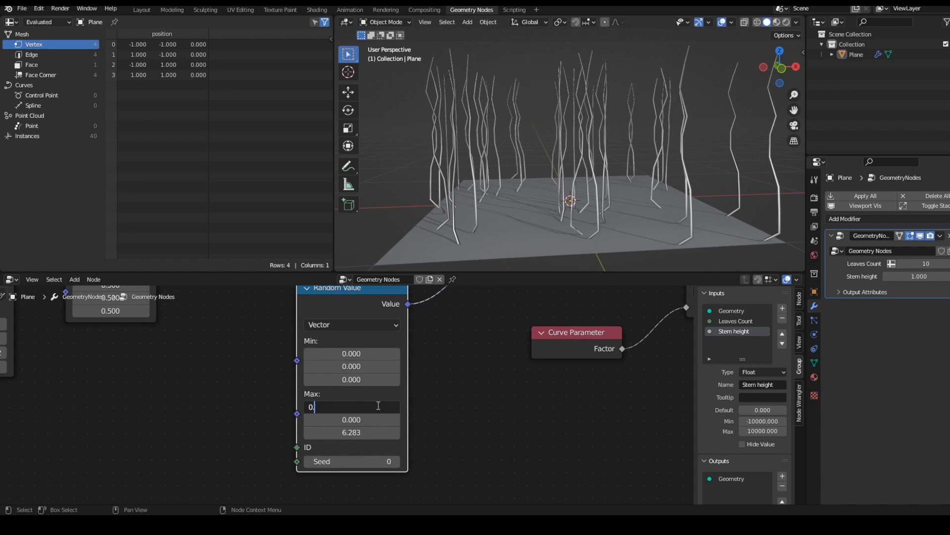
text(.2)
key(Return)
click(367, 419)
text(0)
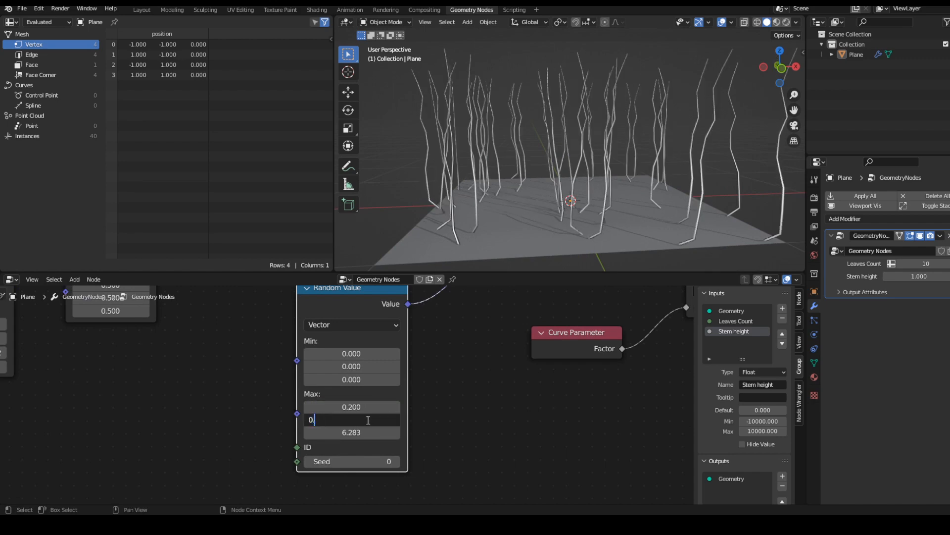
text(.2)
key(Return)
middle_drag(500, 227, 470, 240)
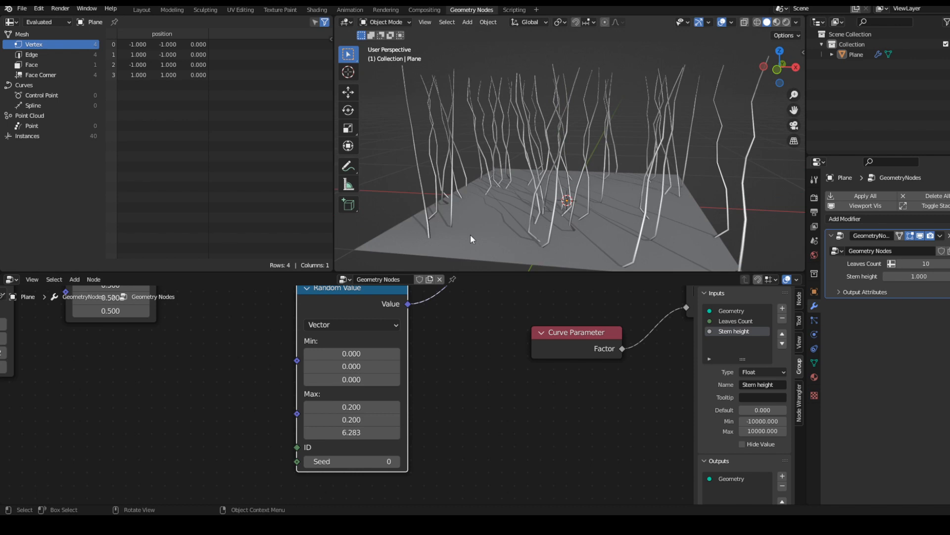
middle_drag(613, 113, 584, 183)
scroll(483, 396, down, 2)
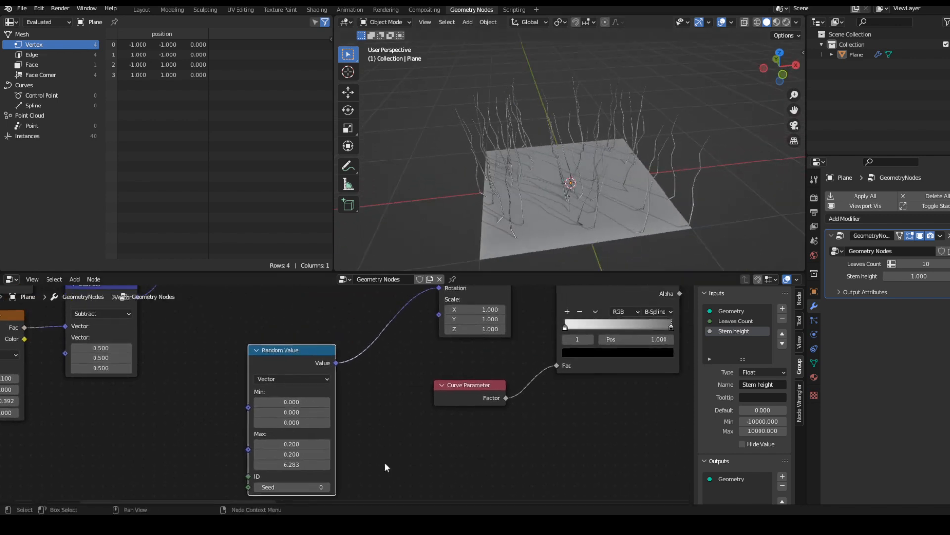
Move the vector Random Value node closer to the Subtract node and place a duplicate of it below Instance on Points' inputs
scroll(376, 445, down, 3)
drag(299, 402, 272, 328)
middle_drag(283, 347, 286, 333)
key(shift+d)
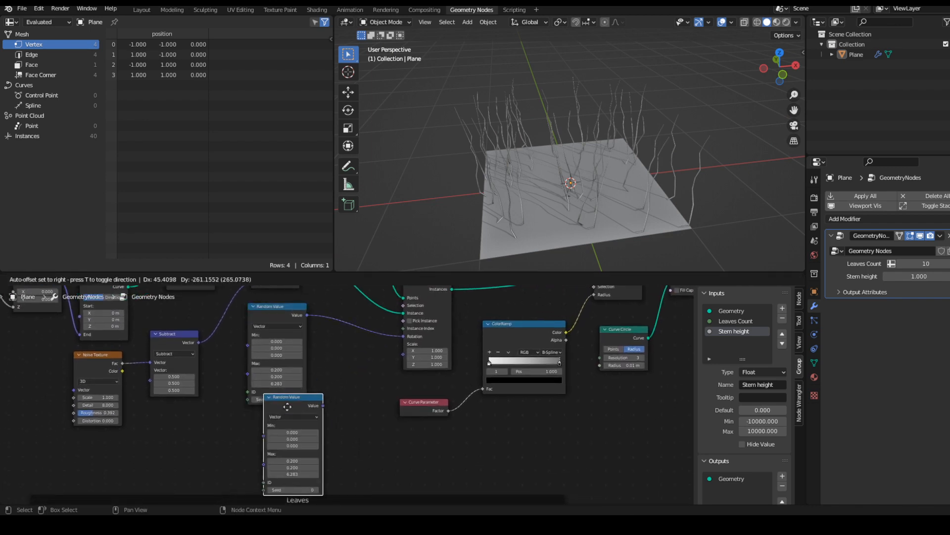
click(376, 417)
scroll(364, 398, up, 2)
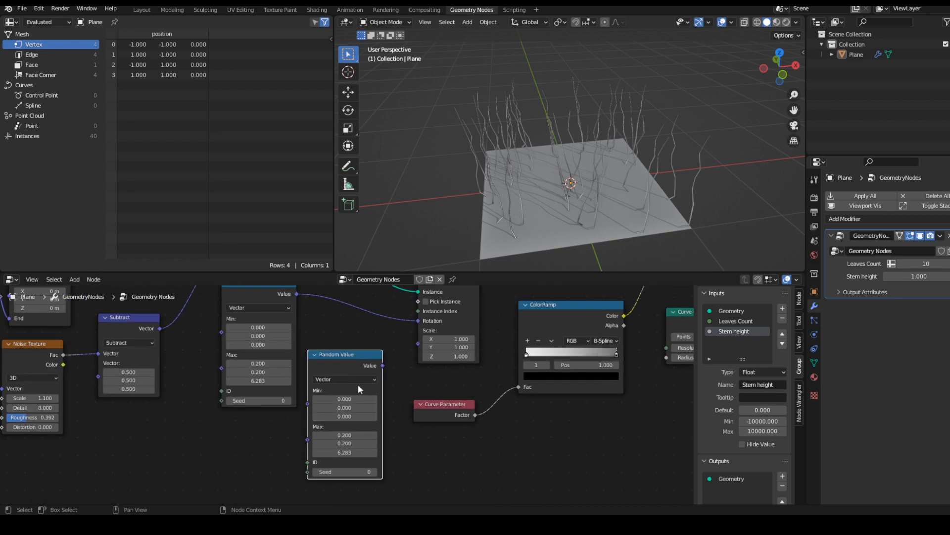
Switch the duplicated Random Value node to Float and connect its Value output to the Scale input of Instance on Points
click(357, 379)
click(356, 385)
drag(383, 365, 368, 365)
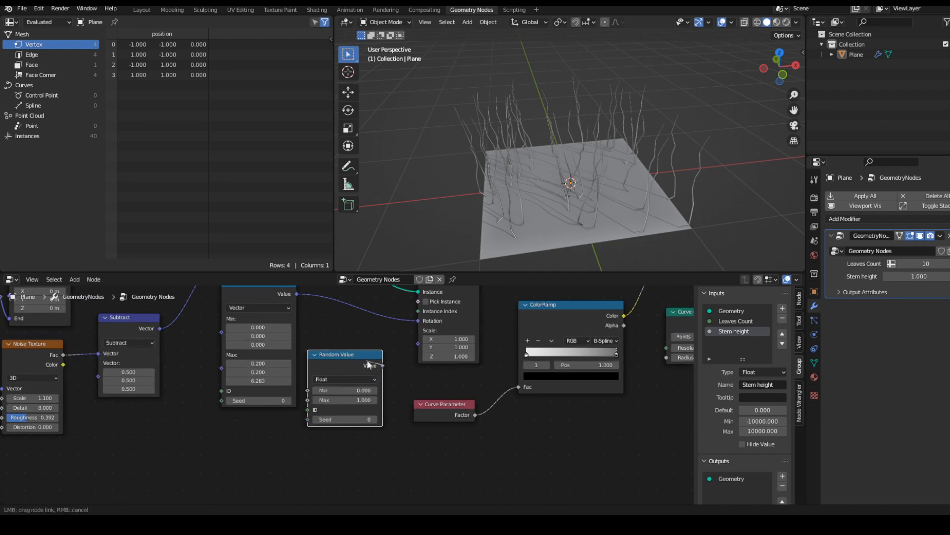
drag(423, 343, 419, 343)
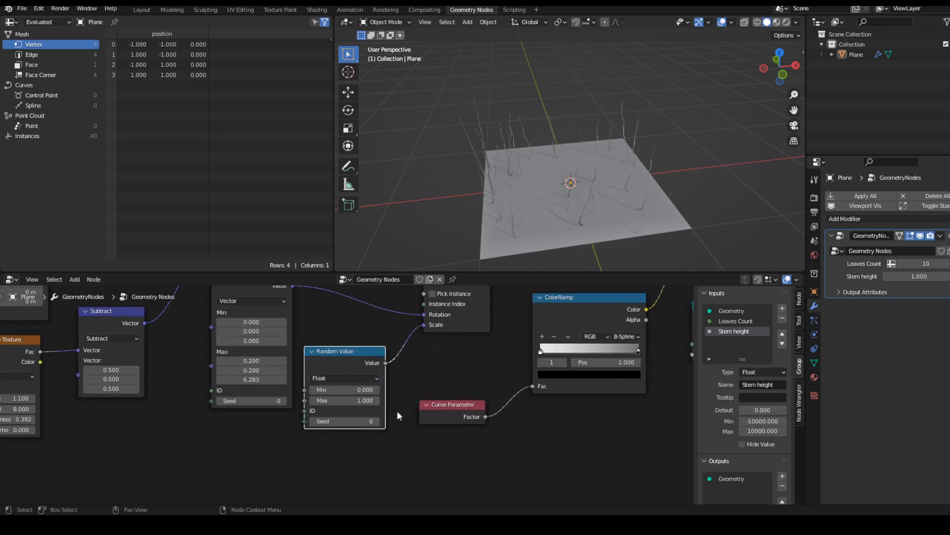
Set the minimum of the float Random Value node to 0.3
scroll(397, 411, up, 2)
drag(367, 367, 382, 367)
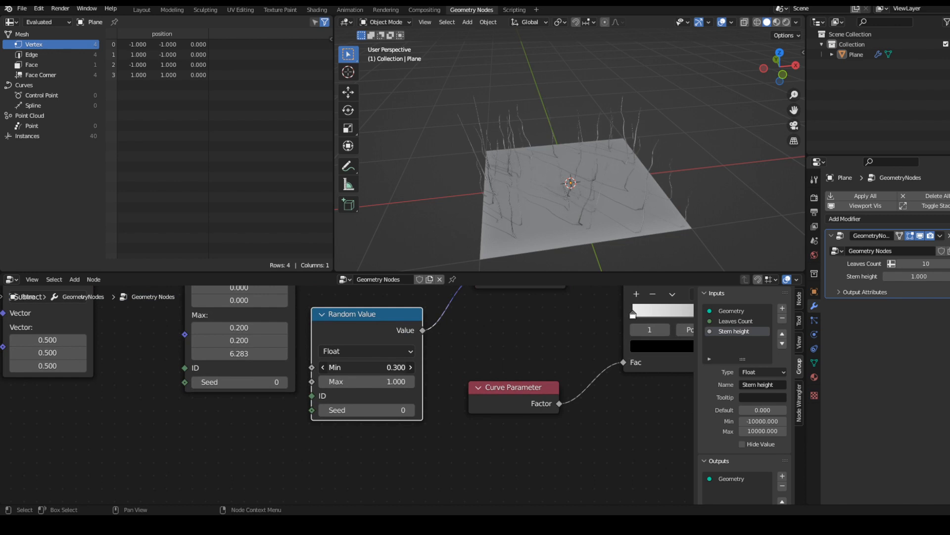
click(389, 369)
text(0.3)
key(Return)
click(389, 372)
text(0.3)
key(Return)
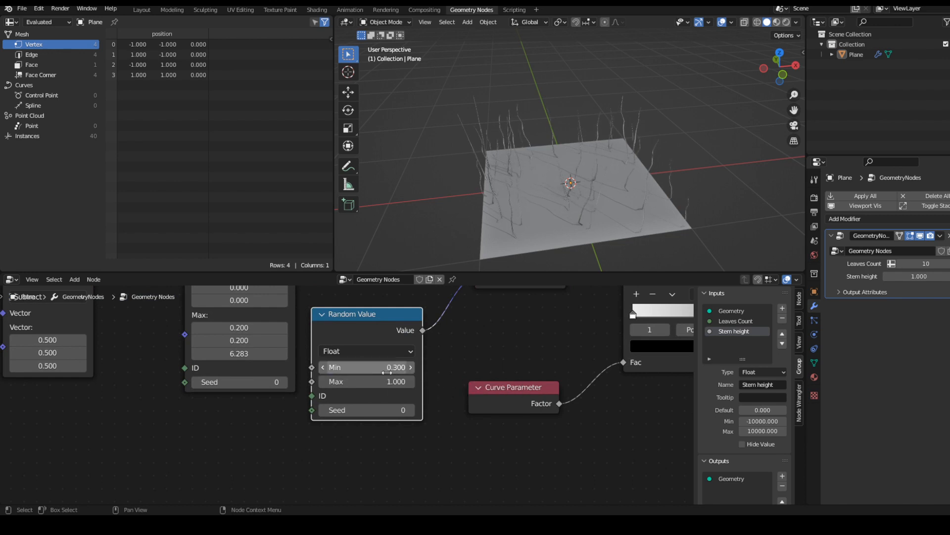
Tidy the node graph by moving the float Random Value node beneath the vector one and raising the Join Geometry node
middle_drag(617, 114, 609, 86)
drag(387, 319, 255, 412)
scroll(329, 397, down, 3)
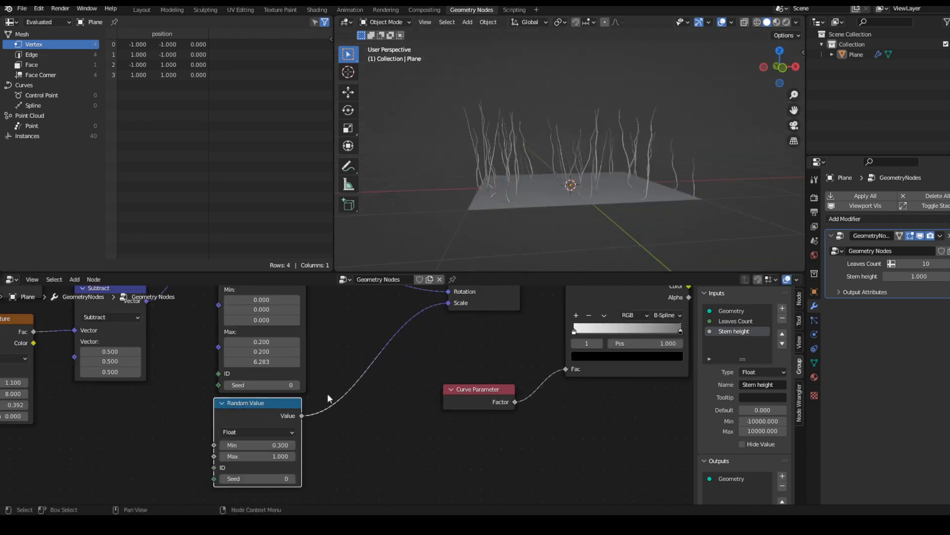
middle_drag(393, 400, 303, 495)
middle_drag(580, 198, 561, 216)
scroll(341, 421, down, 9)
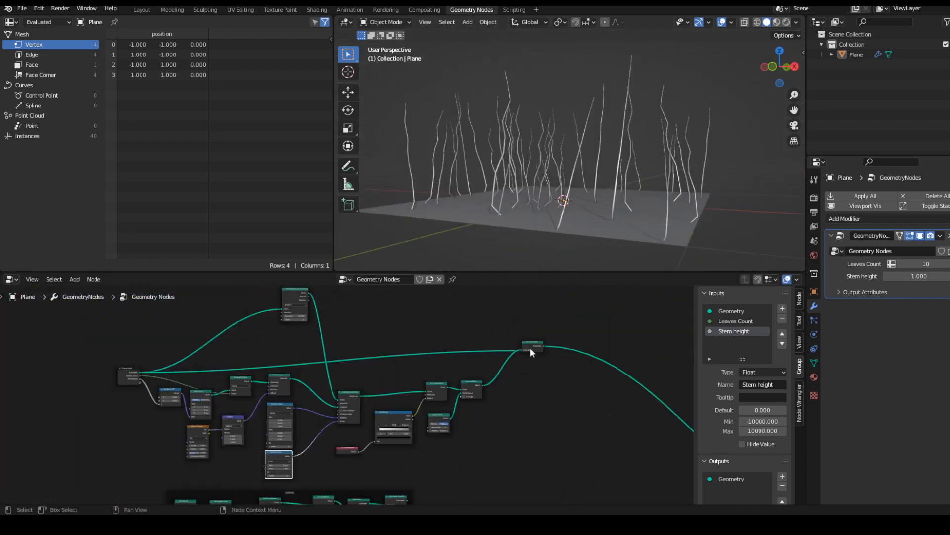
drag(528, 347, 531, 299)
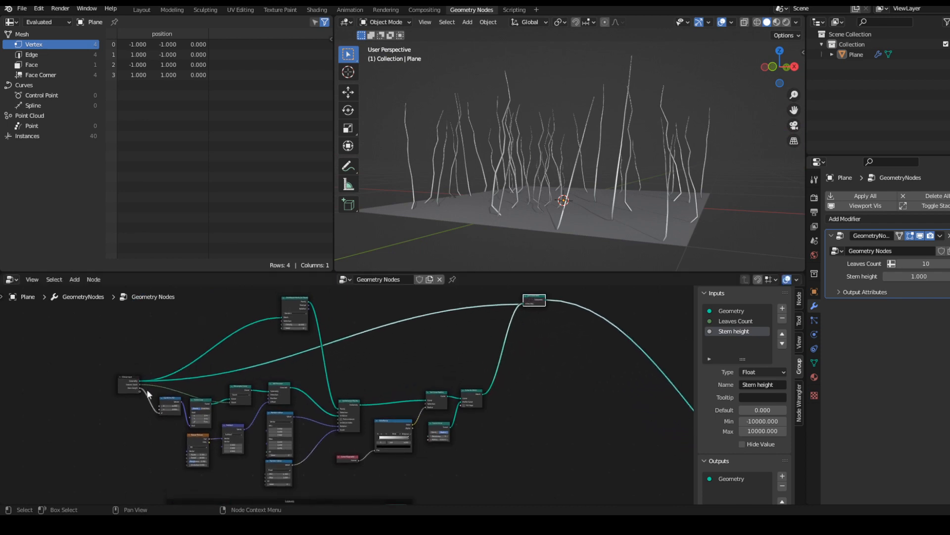
Group the stem nodes, from Combine XYZ to Curve to Mesh, in a new frame labelled Stem
drag(147, 393, 500, 475)
middle_drag(501, 475, 497, 437)
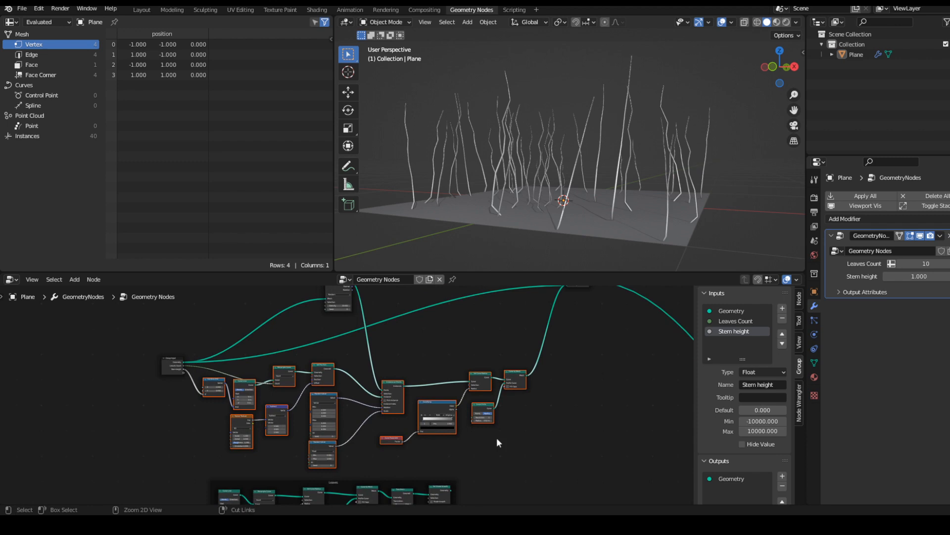
key(ctrl+j)
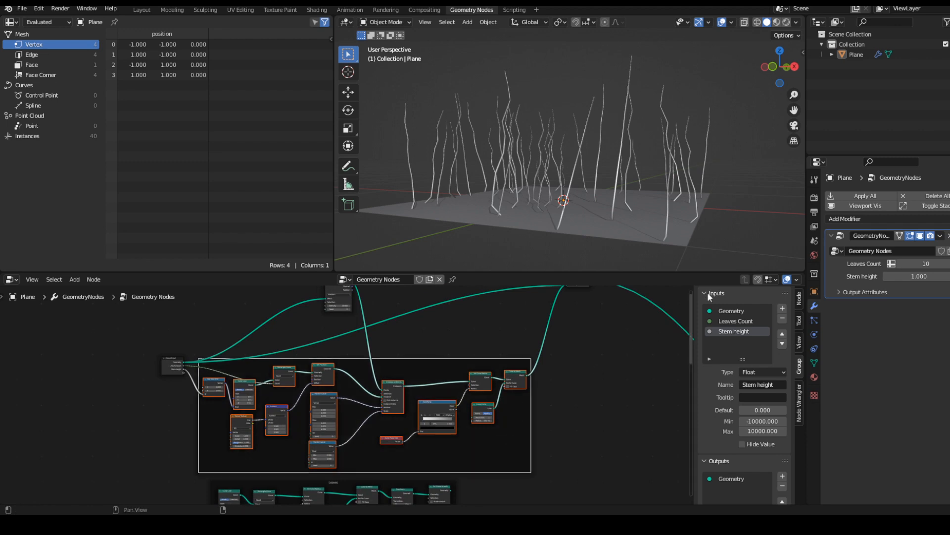
click(799, 299)
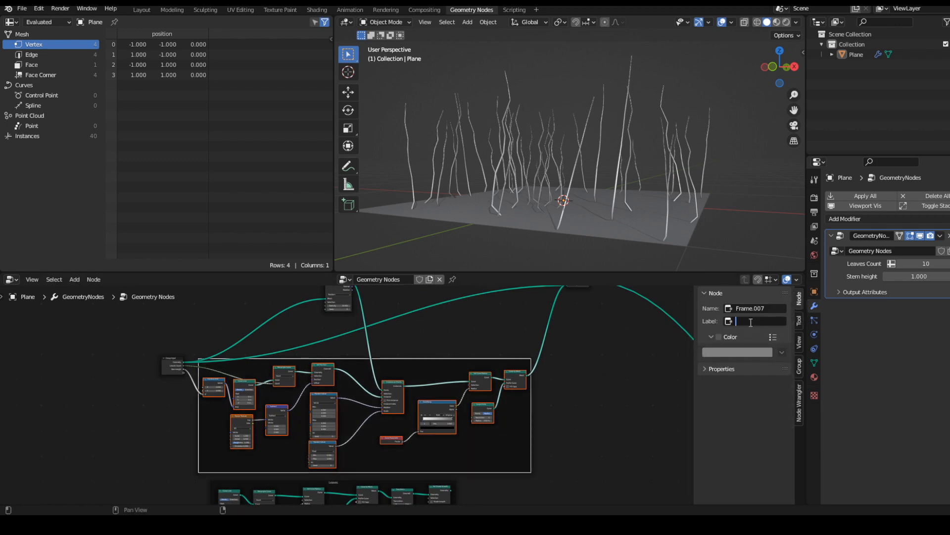
text(Ste)
middle_drag(254, 336, 257, 316)
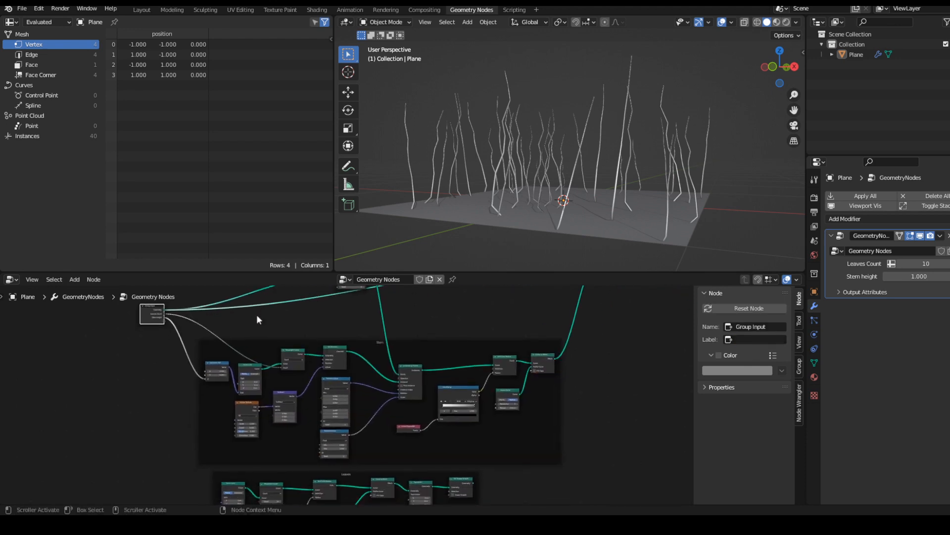
Relabel the stem frame as Leaves Stem and lower it slightly in the node graph
click(429, 355)
click(761, 339)
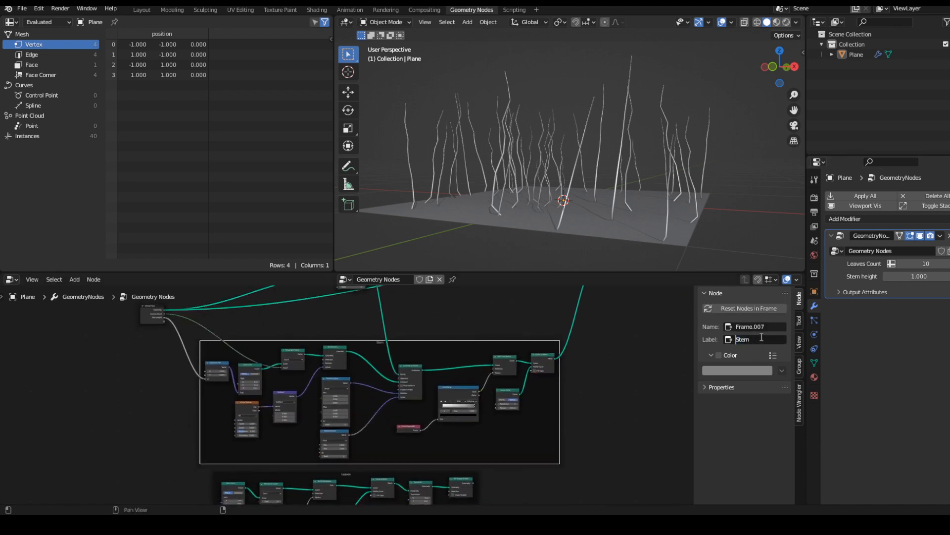
text(Leaves)
mouse_move(424, 346)
mouse_down()
mouse_move(435, 329)
mouse_move(469, 343)
mouse_move(429, 354)
mouse_up()
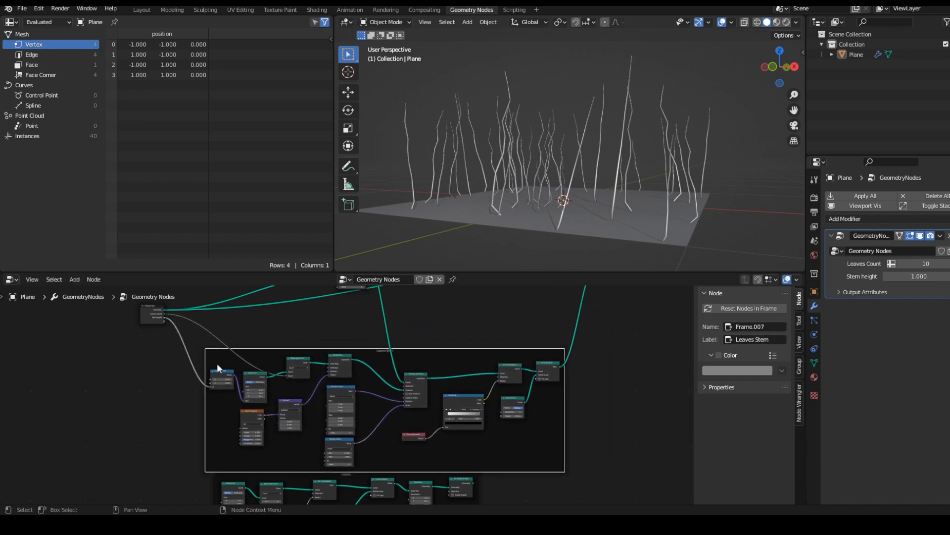
mouse_move(216, 363)
mouse_down()
mouse_move(214, 342)
mouse_move(218, 353)
mouse_up()
Rename the Stem height group input to "Stem height - Leaves"
middle_drag(132, 353, 186, 402)
click(204, 367)
scroll(174, 399, up, 10)
middle_drag(116, 409, 118, 420)
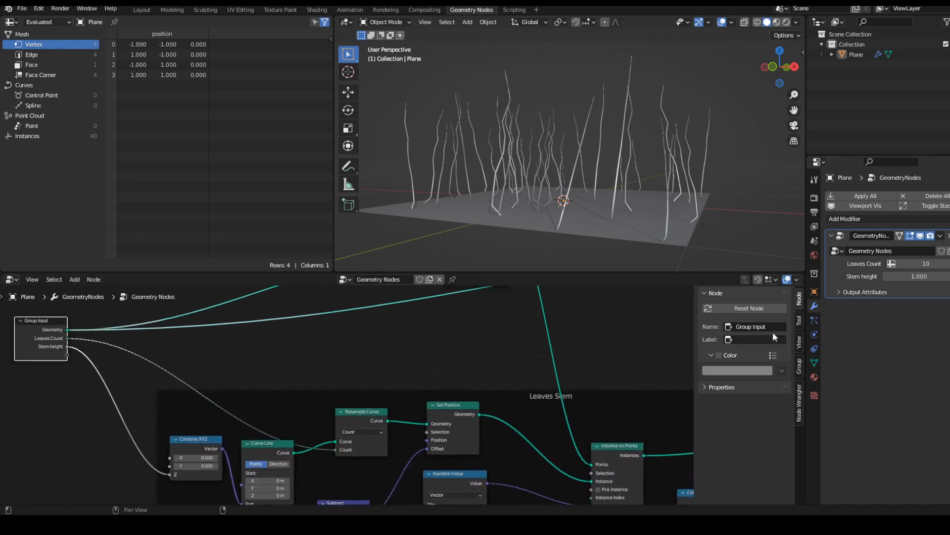
click(798, 357)
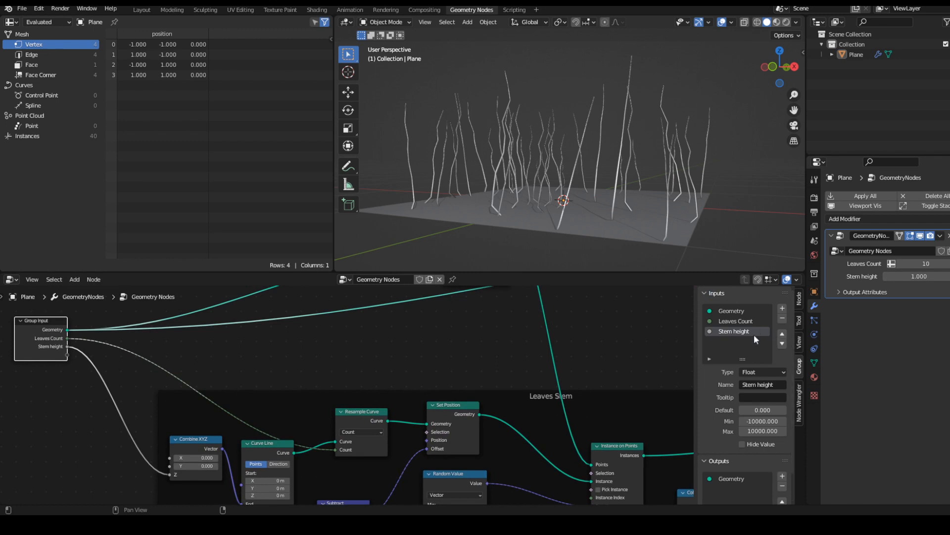
double_click(753, 334)
click(757, 332)
text(- Leaves)
key(Return)
Rename the Leaves Count group input to "Leaves Count - Leaves"
double_click(756, 320)
click(762, 323)
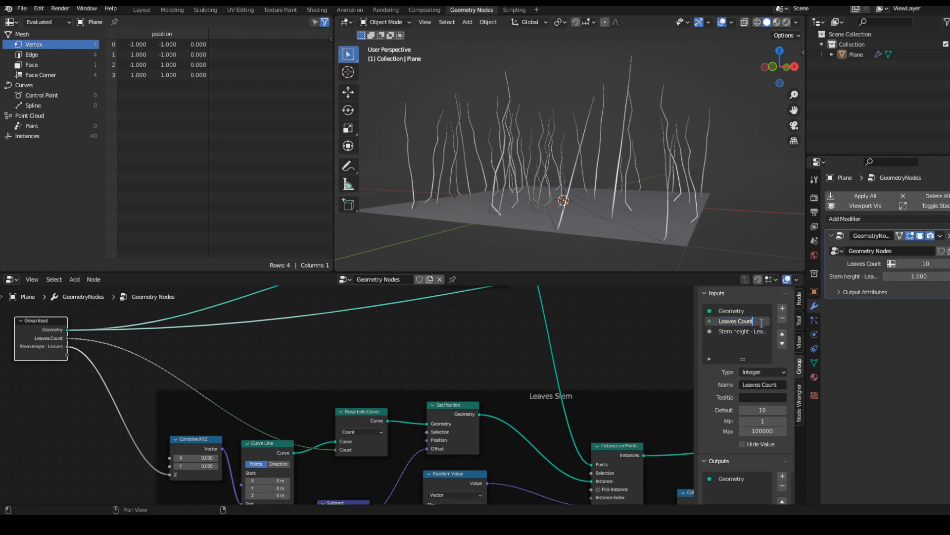
text(- Leaves)
key(Return)
scroll(278, 375, down, 3)
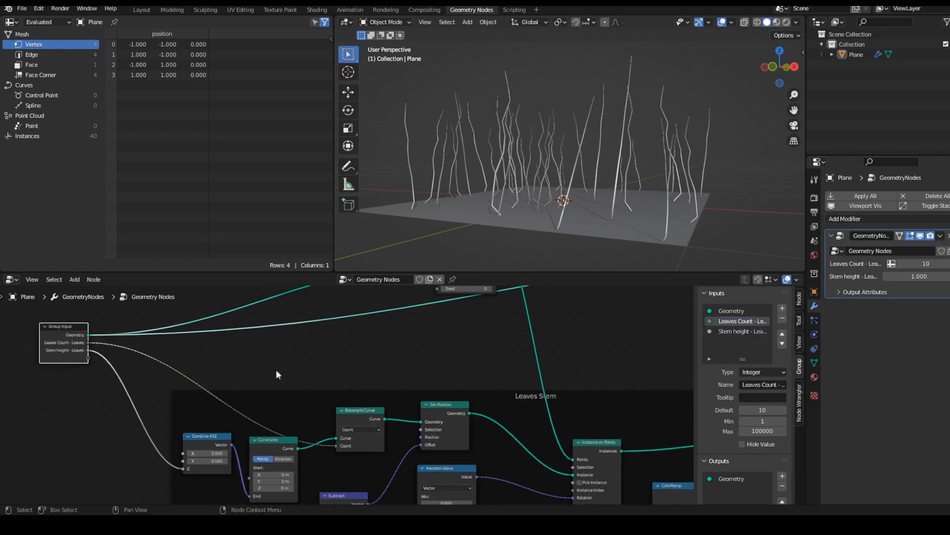
Move the Group Input node farther from the Leaves Stem frame and place a duplicate of the stem nodes above the originals
middle_drag(265, 358, 312, 343)
drag(144, 337, 64, 313)
scroll(363, 387, down, 3)
scroll(303, 388, down, 1)
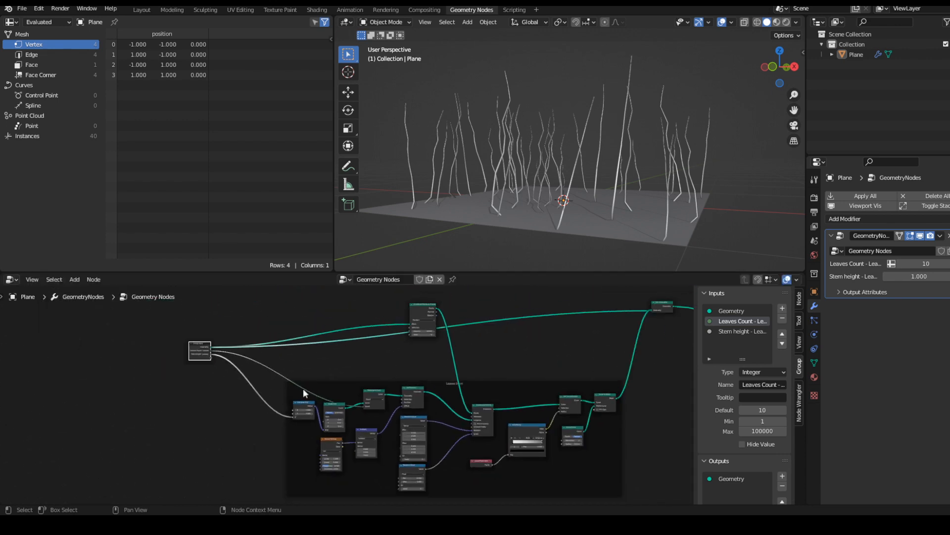
drag(294, 394, 618, 486)
key(shift+d)
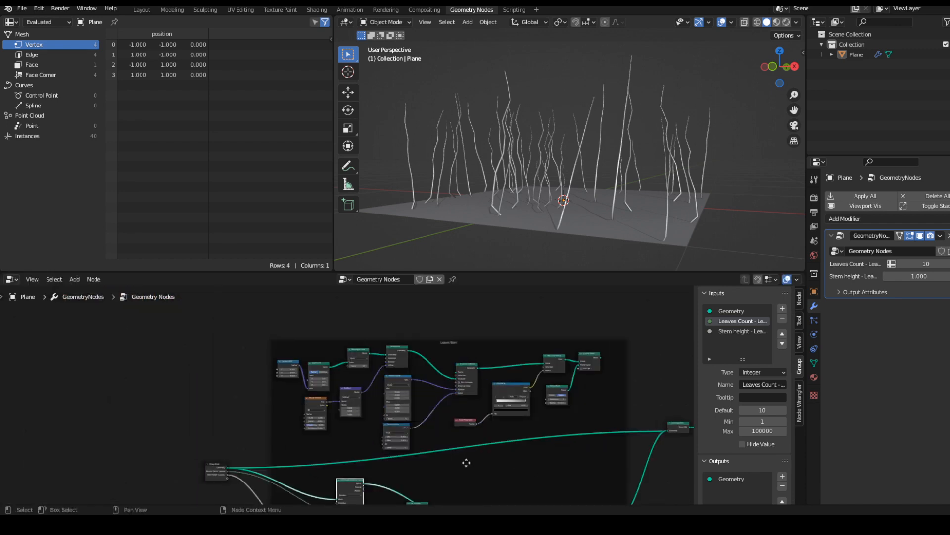
Duplicate Distribute Points on Faces beside the copied stem nodes and connect the Group Input geometry to its Mesh input
middle_drag(467, 461, 477, 456)
key(shift+d)
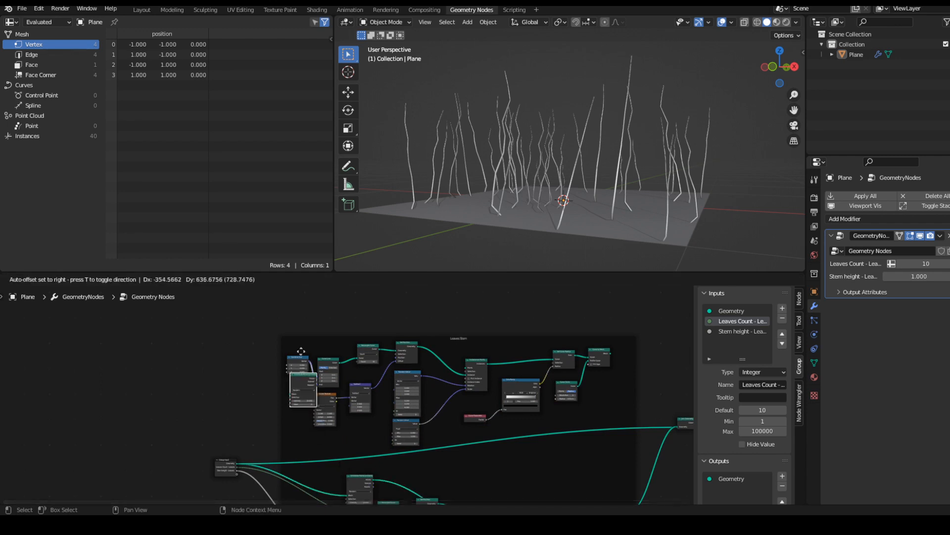
click(321, 288)
middle_drag(223, 410, 252, 432)
scroll(241, 394, up, 4)
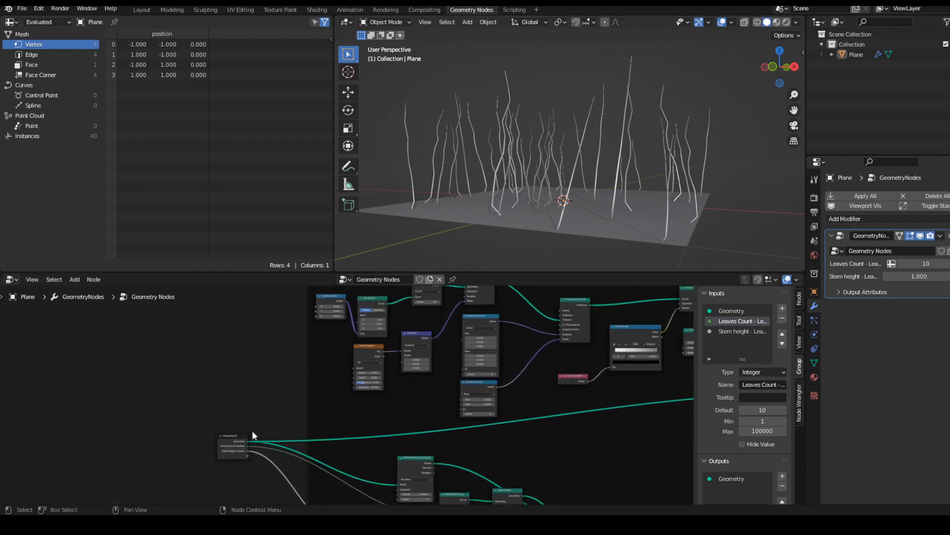
drag(248, 441, 350, 308)
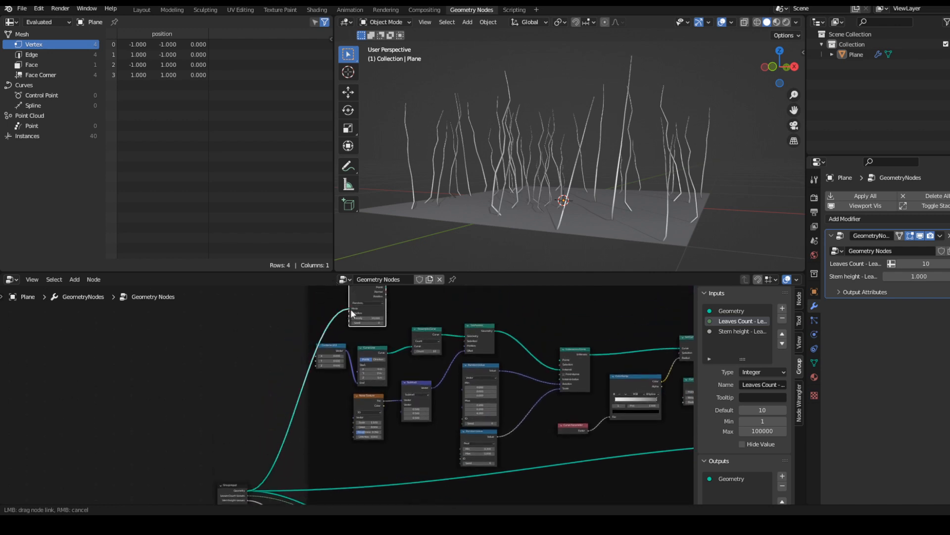
Connect the copied Distribute Points on Faces to the copied Instance on Points, and the copied Curve to Mesh to Join Geometry
middle_drag(465, 334, 402, 360)
click(324, 317)
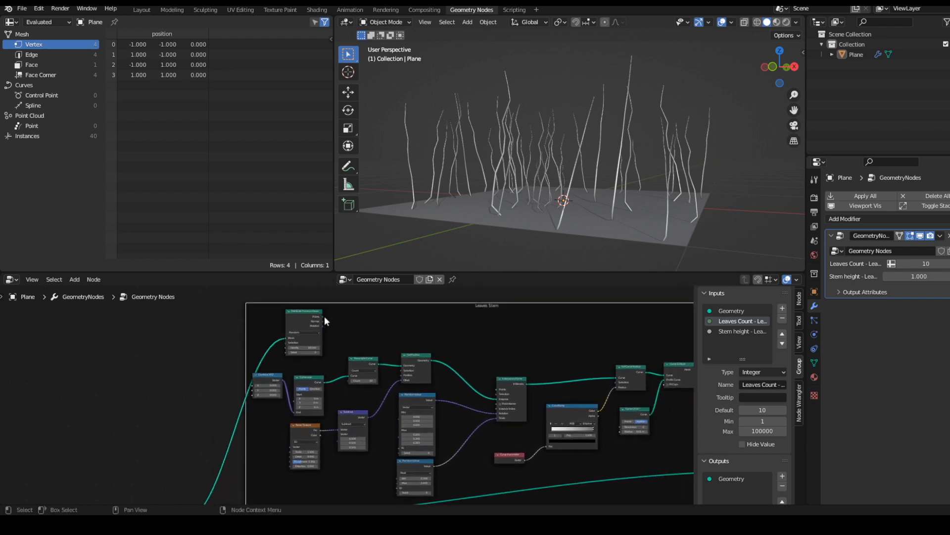
scroll(502, 357, down, 2)
middle_drag(500, 352, 376, 333)
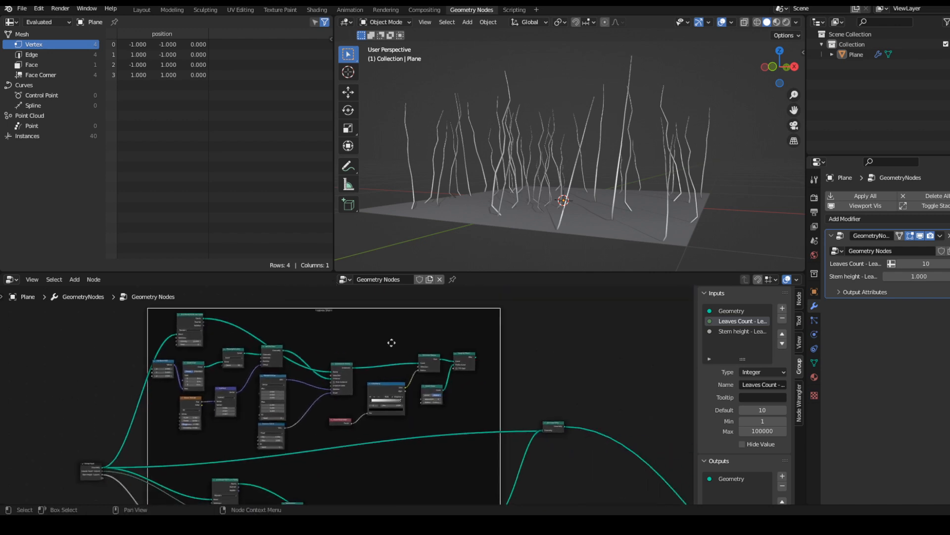
drag(474, 358, 541, 427)
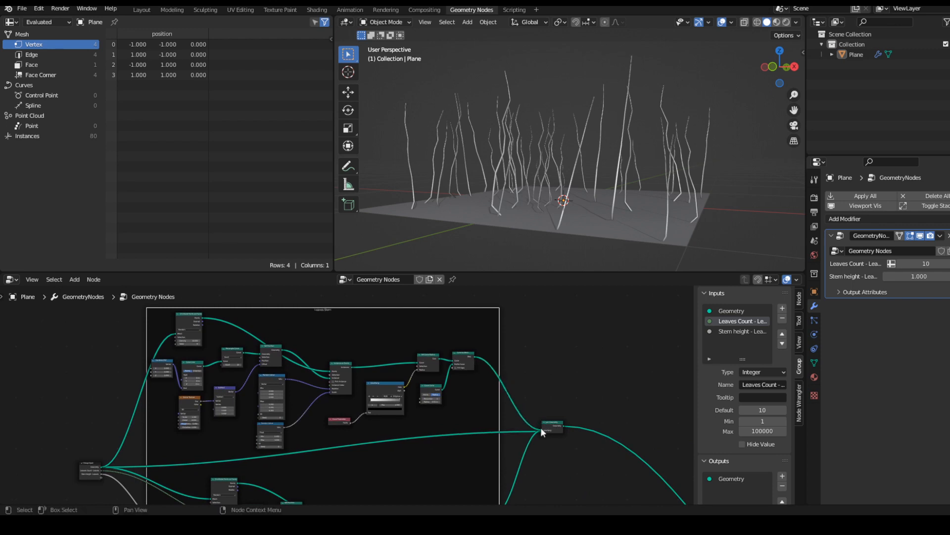
Set the copied Distribute Points on Faces node to density 43.2 and seed -3, and raise the Group Input node
scroll(541, 426, up, 5)
drag(328, 415, 495, 408)
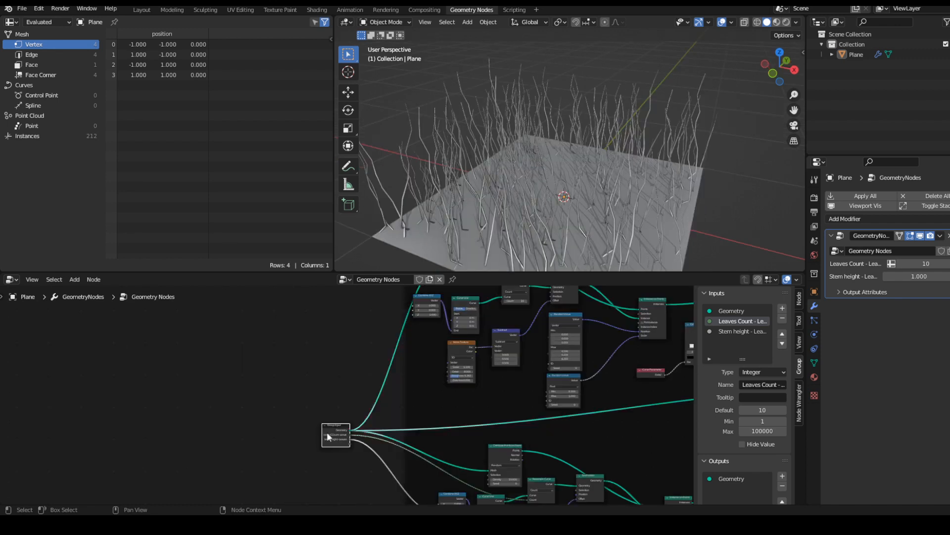
drag(327, 432, 383, 413)
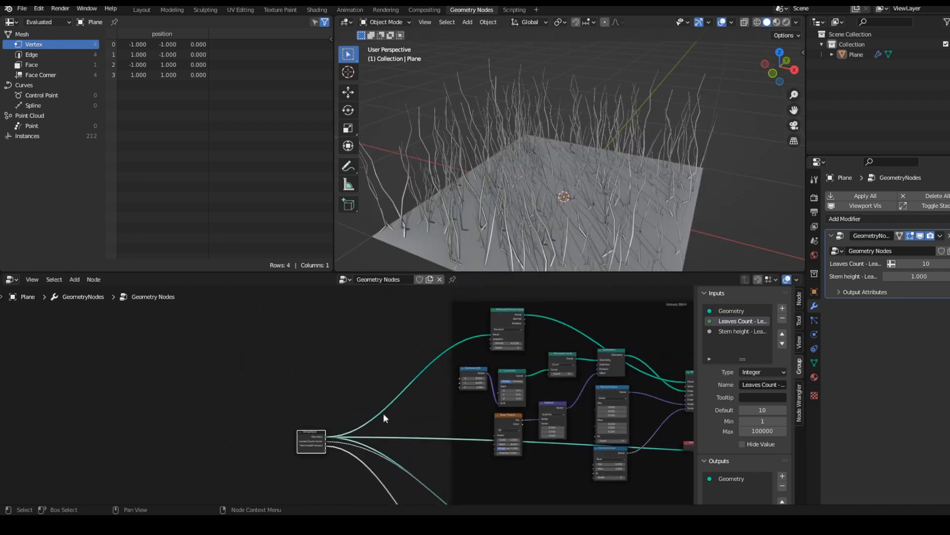
drag(302, 443, 323, 379)
Expose the copied Resample Curve's Count as a group input named "Leaves Count - Flowers"
scroll(358, 387, up, 4)
middle_drag(468, 398, 357, 370)
scroll(376, 427, up, 2)
drag(419, 362, 429, 388)
middle_drag(429, 388, 394, 423)
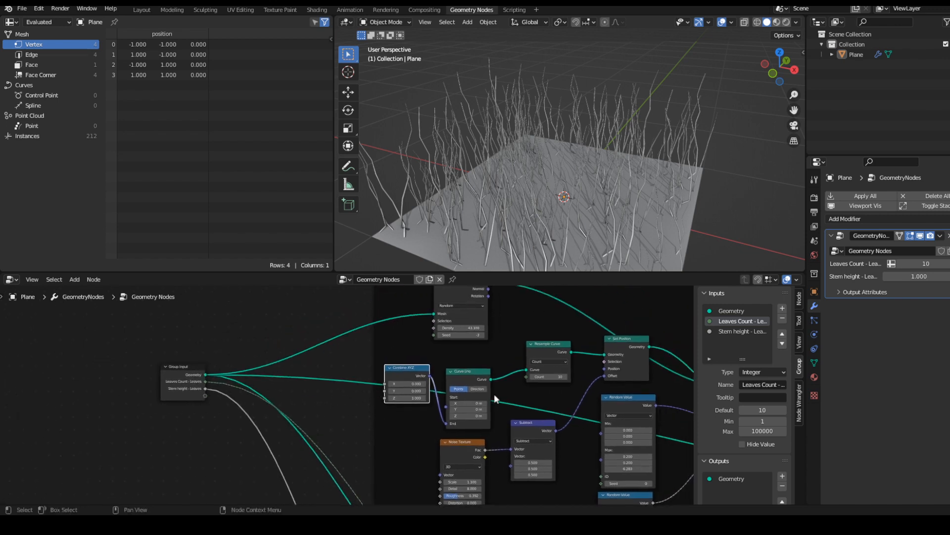
drag(526, 377, 205, 396)
double_click(765, 341)
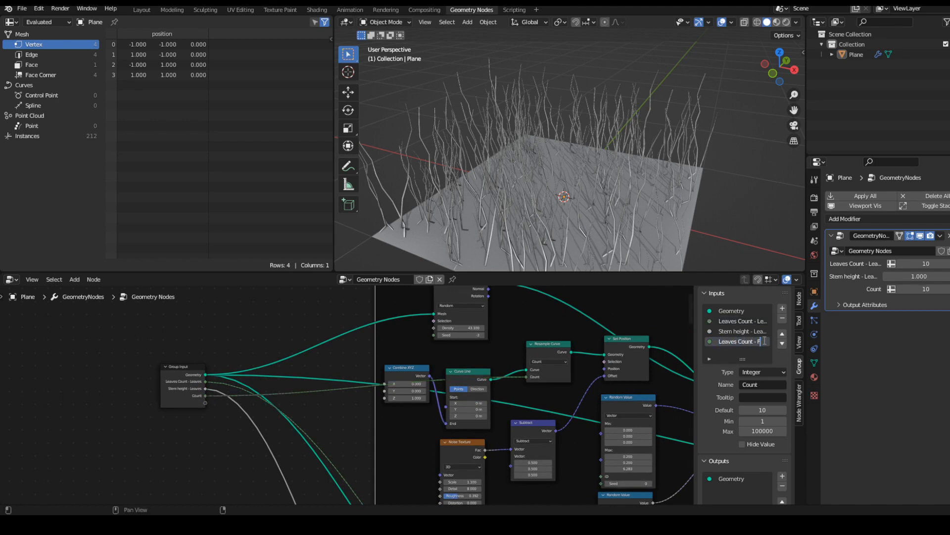
key(Return)
double_click(763, 340)
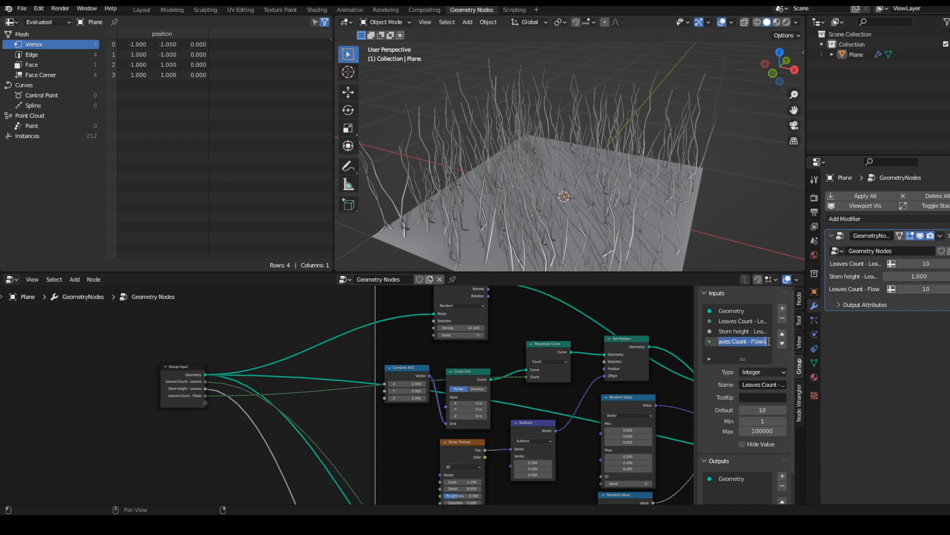
key(End)
text(er)
key(Return)
Expose the copied Combine XYZ's Z value as a group input named "Stem Height - Flowers"
drag(384, 398, 204, 402)
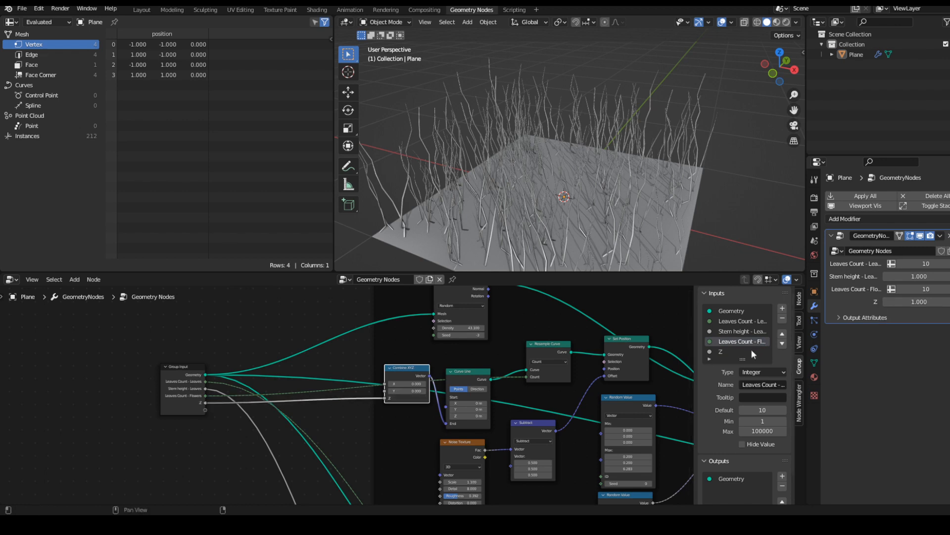
click(737, 352)
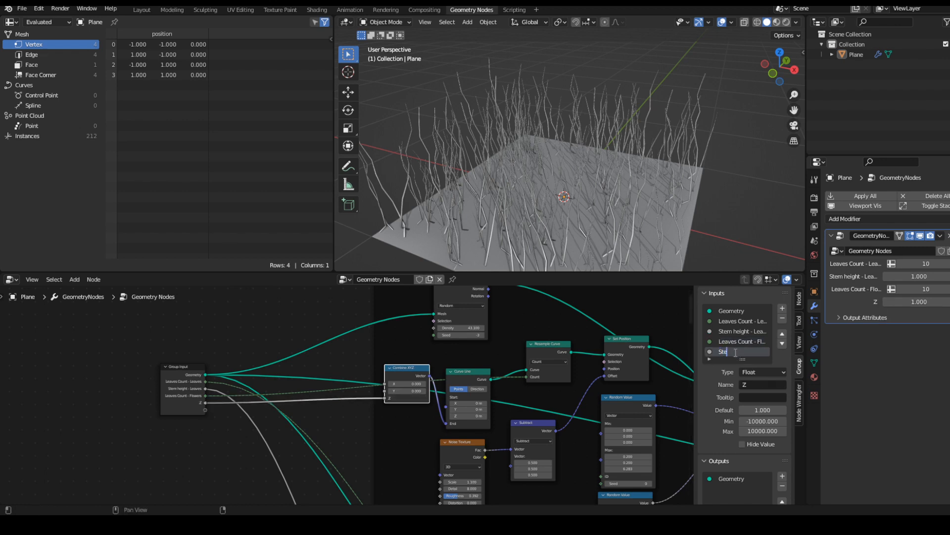
text(Stem Height - Flowers)
key(Return)
Move the Join Geometry node lower and farther away from the stem frame
key(Home)
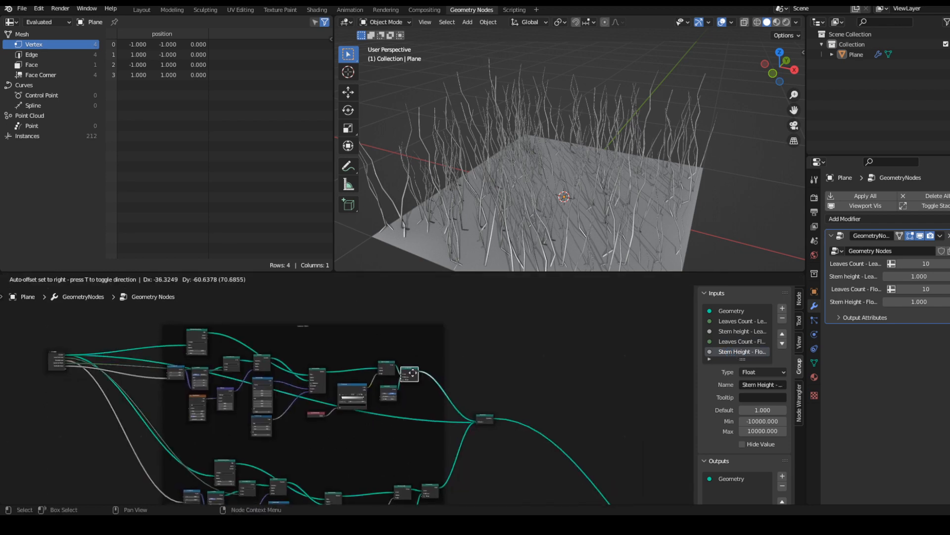
drag(417, 374, 569, 497)
middle_drag(480, 453, 469, 384)
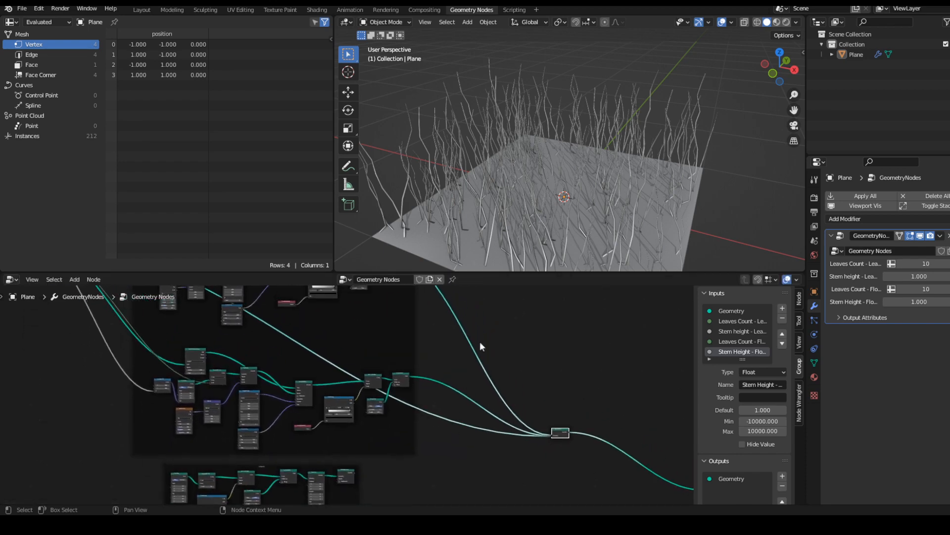
Set the density of the copied Distribute Points on Faces node to 10
scroll(331, 396, up, 5)
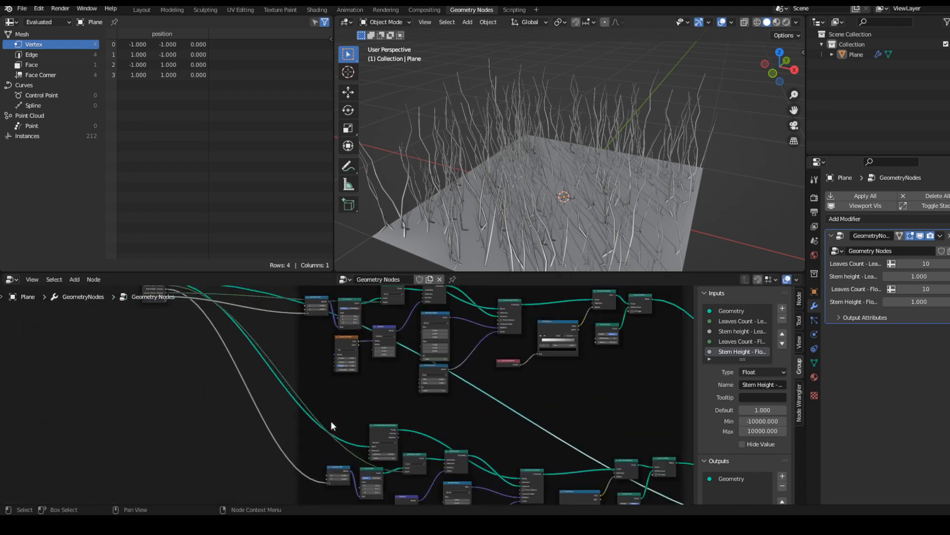
middle_drag(337, 391, 340, 348)
scroll(345, 394, up, 5)
double_click(363, 372)
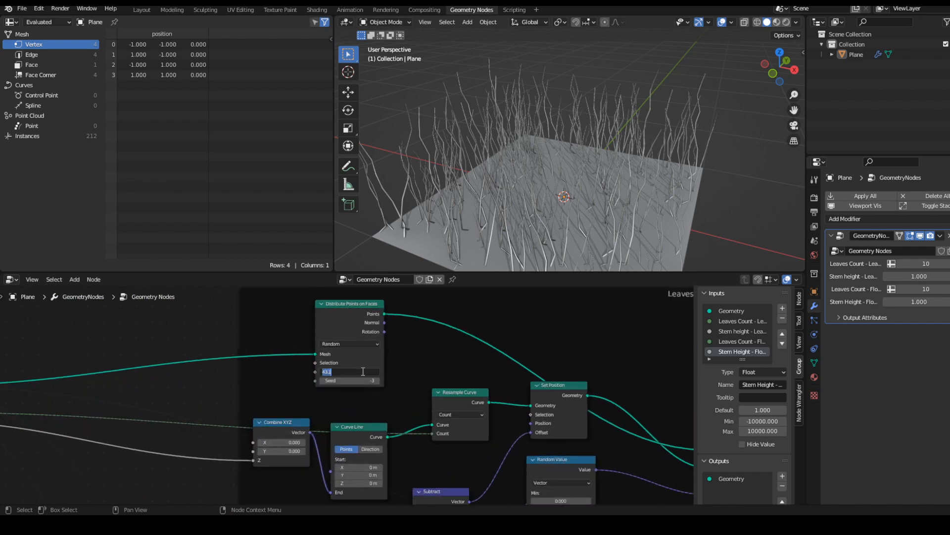
text(20)
key(Return)
double_click(363, 371)
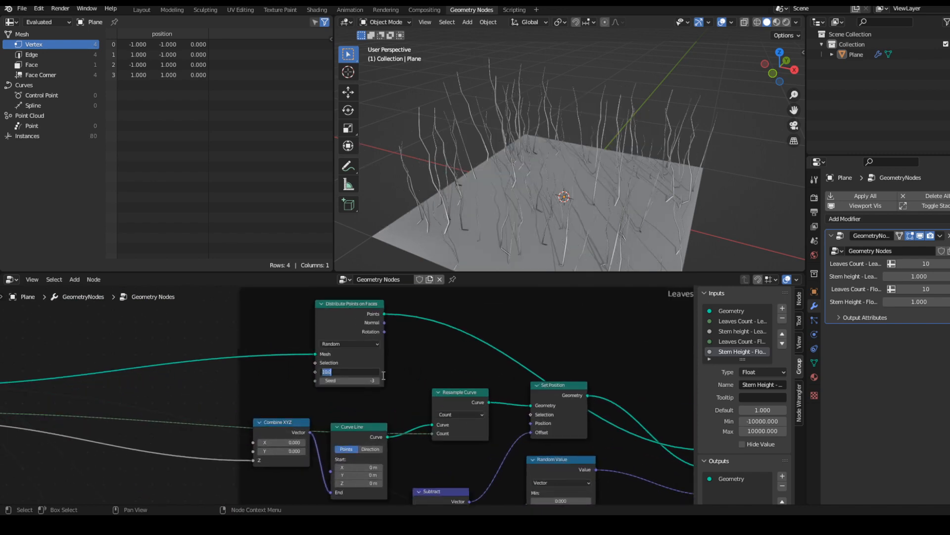
key(Escape)
Relabel the stem frame as Flower Stem and give it a purple custom colour
scroll(297, 378, down, 5)
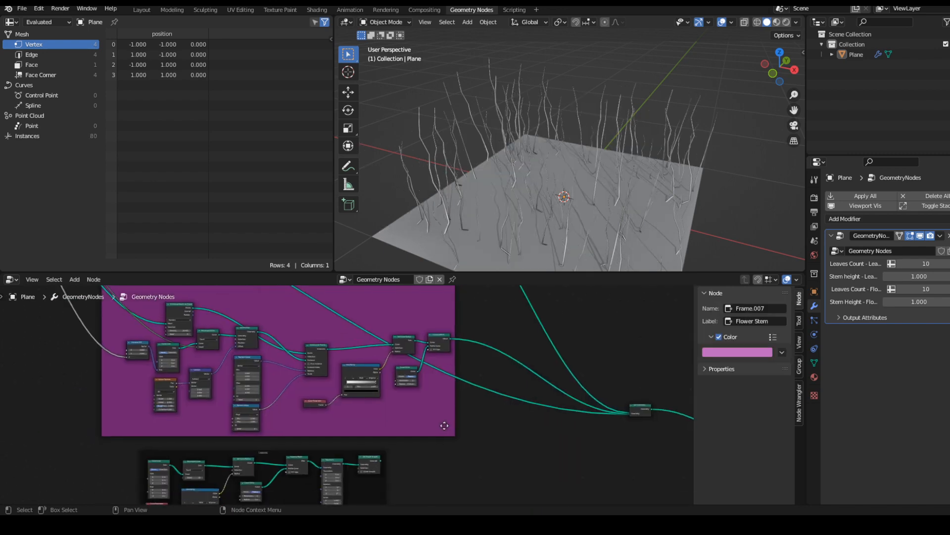
scroll(483, 450, down, 1)
middle_drag(484, 447, 488, 497)
scroll(268, 437, up, 7)
scroll(445, 427, down, 3)
scroll(500, 445, down, 3)
Add an Instance on Points node outside the Flower Stem frame, below the Join Geometry links
key(shift+a)
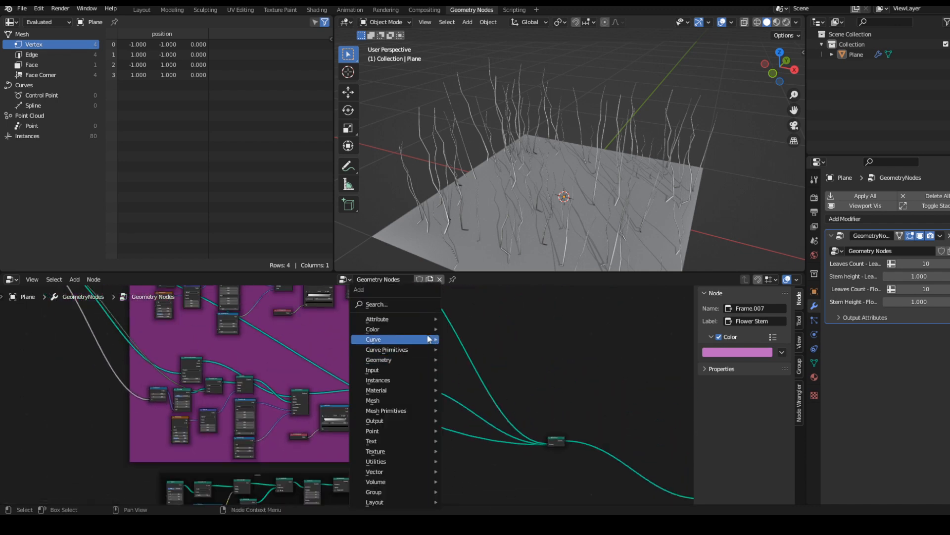
click(410, 301)
text(inst)
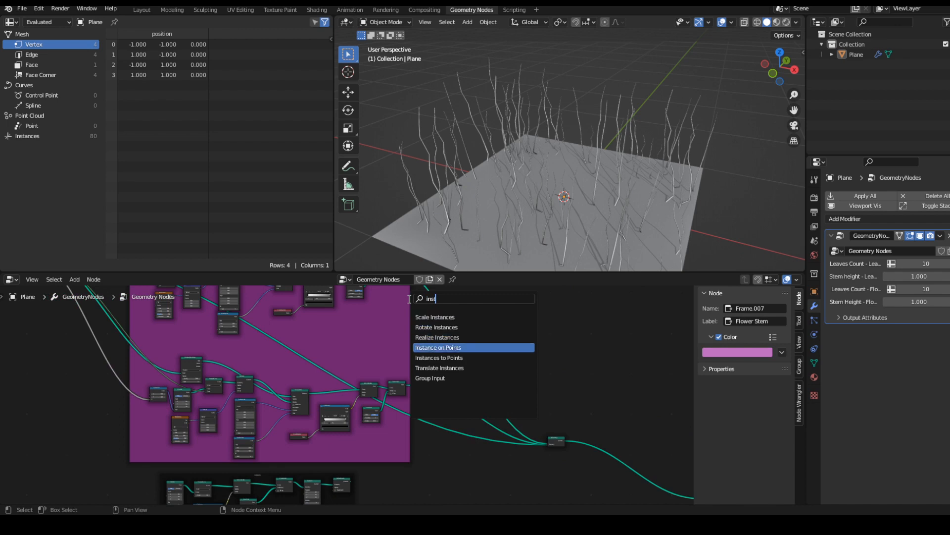
click(434, 350)
middle_drag(399, 469, 405, 421)
scroll(400, 409, up, 2)
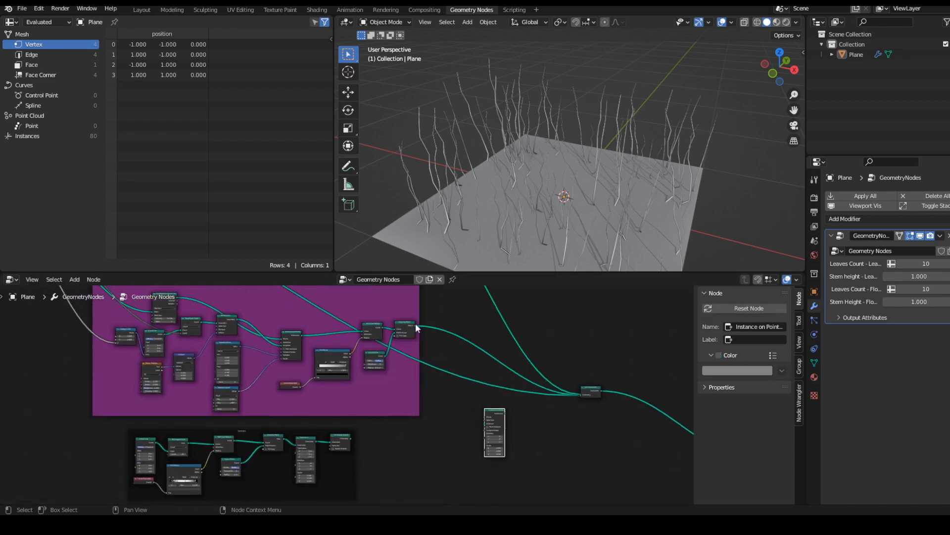
drag(417, 324, 432, 339)
scroll(321, 371, up, 2)
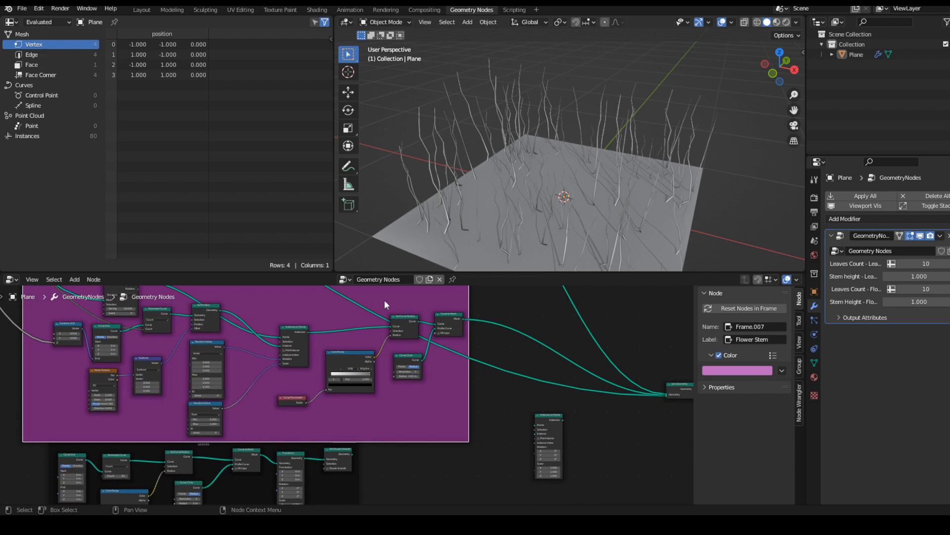
Connect the stem instances output inside the Flower Stem frame to the Points input of the new Instance on Points node
drag(384, 301, 364, 313)
scroll(414, 372, up, 4)
middle_drag(411, 380, 432, 428)
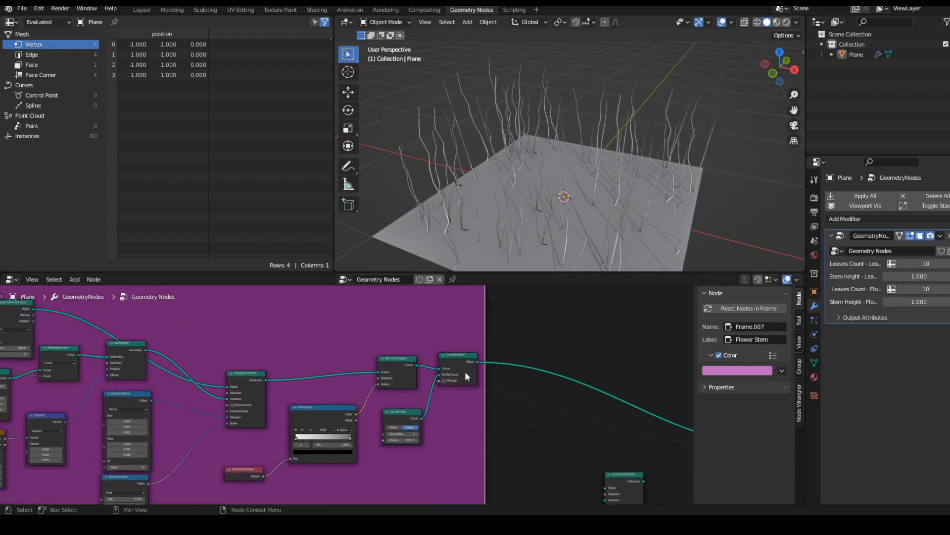
drag(467, 376, 458, 380)
drag(261, 379, 554, 456)
click(275, 356)
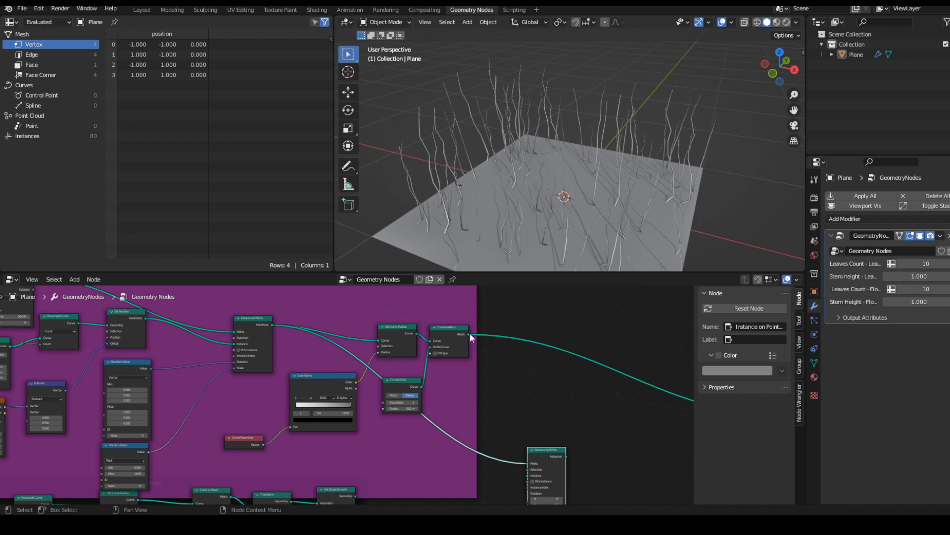
drag(468, 334, 509, 417)
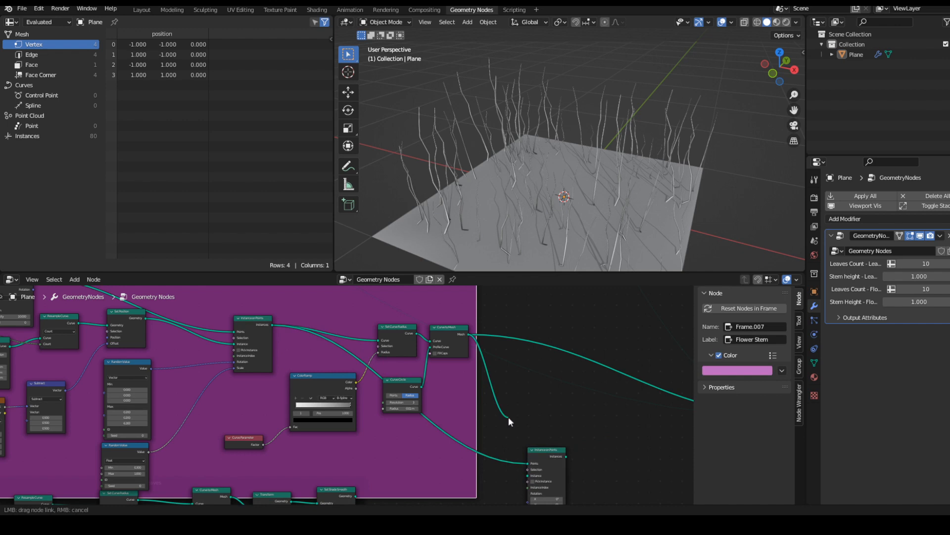
drag(509, 417, 509, 417)
drag(243, 325, 234, 324)
Connect the Leaves frame's Set Shade Smooth geometry to the Instance input, and link the Instance on Points output to Join Geometry
scroll(489, 433, down, 3)
middle_drag(499, 466, 489, 399)
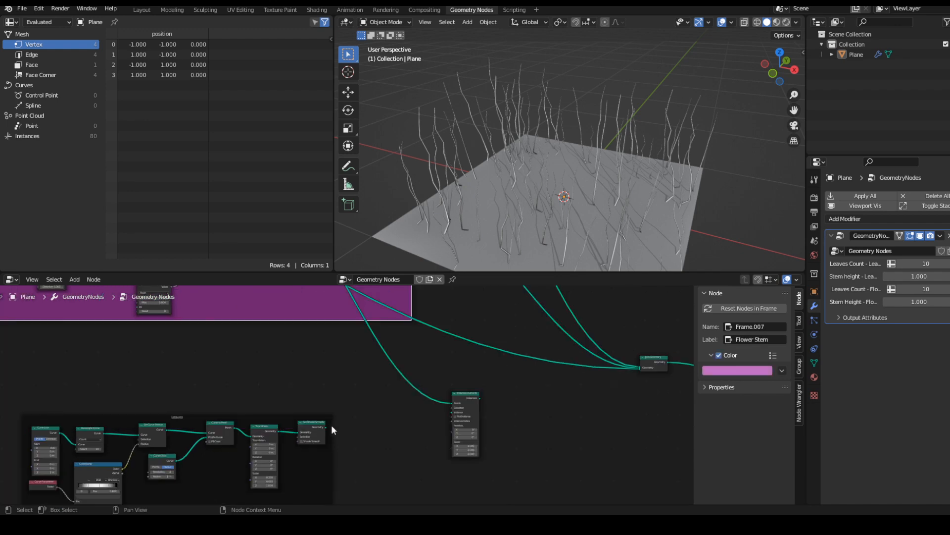
drag(325, 426, 452, 411)
middle_drag(566, 415, 499, 446)
drag(414, 426, 573, 399)
Move the new Instance on Points node farther away from the Leaves frame
middle_drag(544, 248, 633, 208)
middle_drag(450, 472, 425, 390)
scroll(425, 387, up, 4)
drag(368, 334, 453, 333)
middle_drag(300, 411, 333, 416)
Insert a Transform node on the link between the Leaves frame and Instance on Points, with a scale of 0.2 on all axes
key(shift+a)
text(tra)
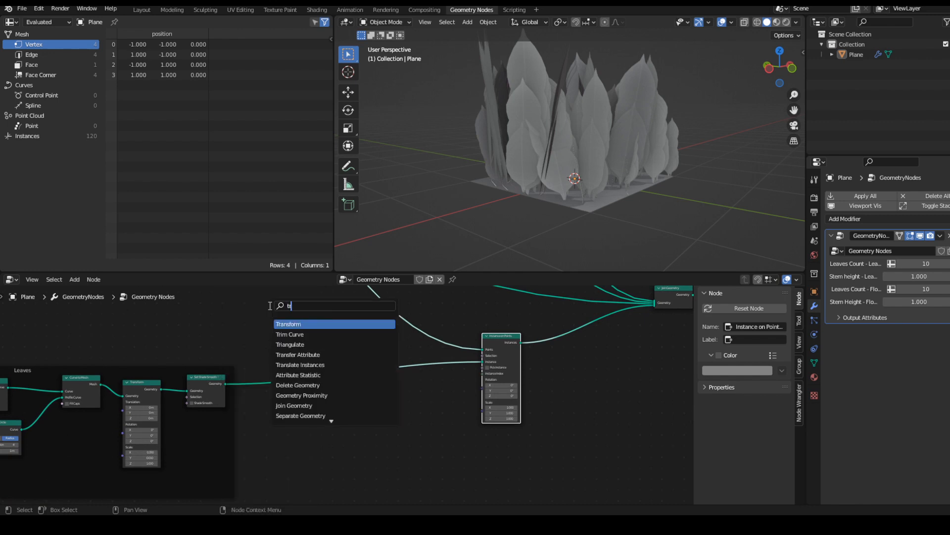
key(Return)
click(292, 366)
scroll(257, 435, up, 2)
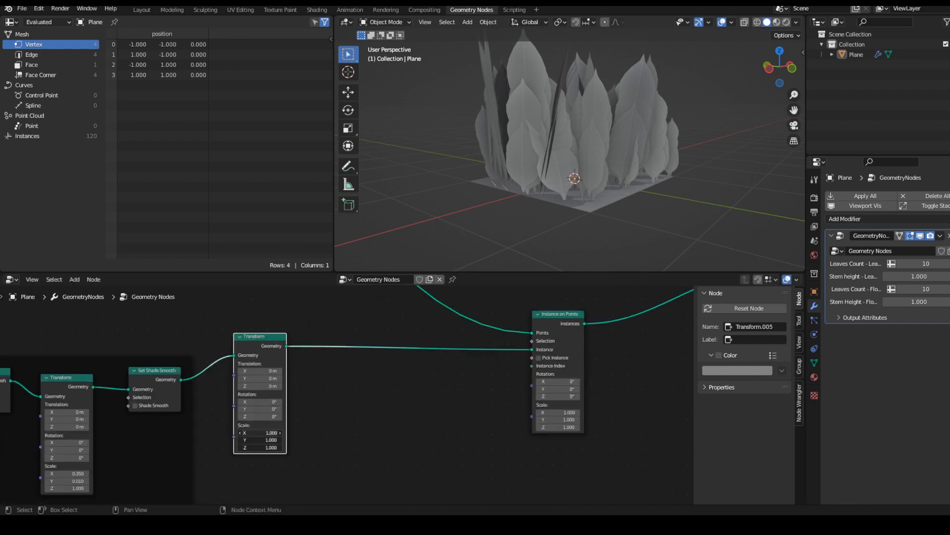
drag(260, 434, 222, 445)
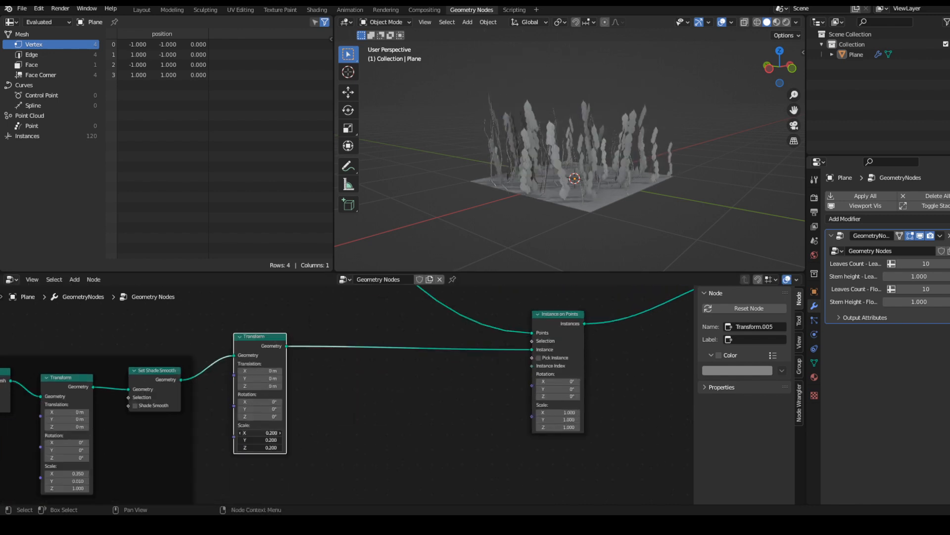
Add a Random Value node of type Vector and connect its Value output to the Rotation input of Instance on Points
middle_drag(513, 185, 569, 221)
scroll(544, 204, up, 4)
scroll(376, 391, down, 1)
key(shift+a)
text(t)
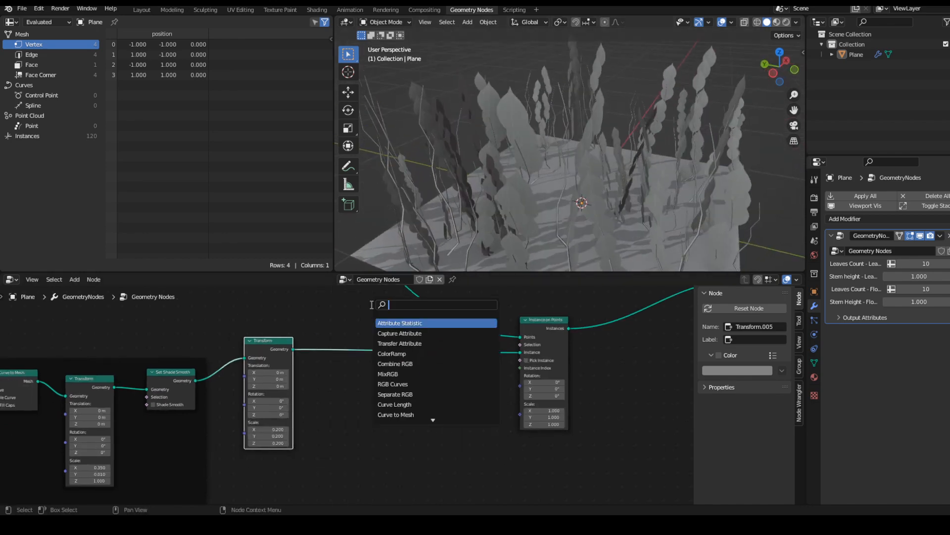
key(BackSpace)
text(ran)
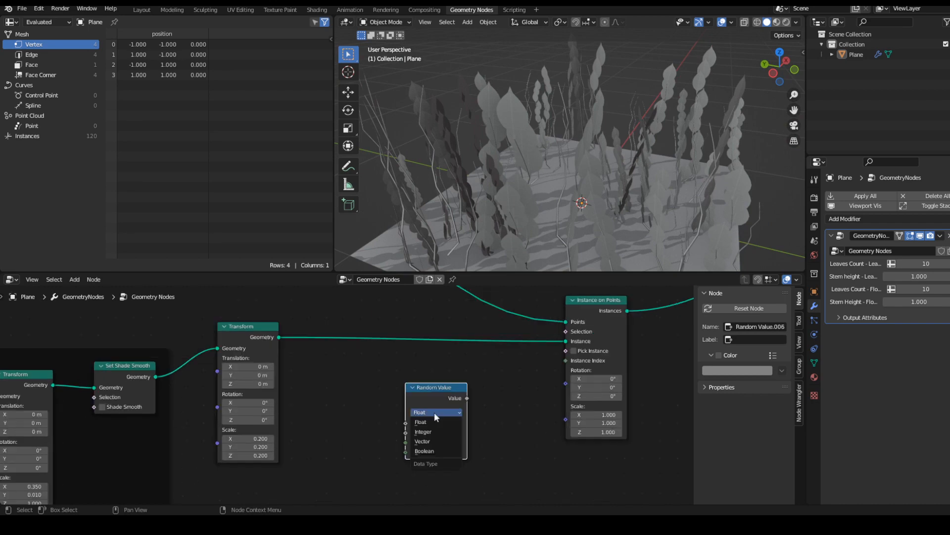
click(435, 440)
middle_drag(474, 439, 459, 424)
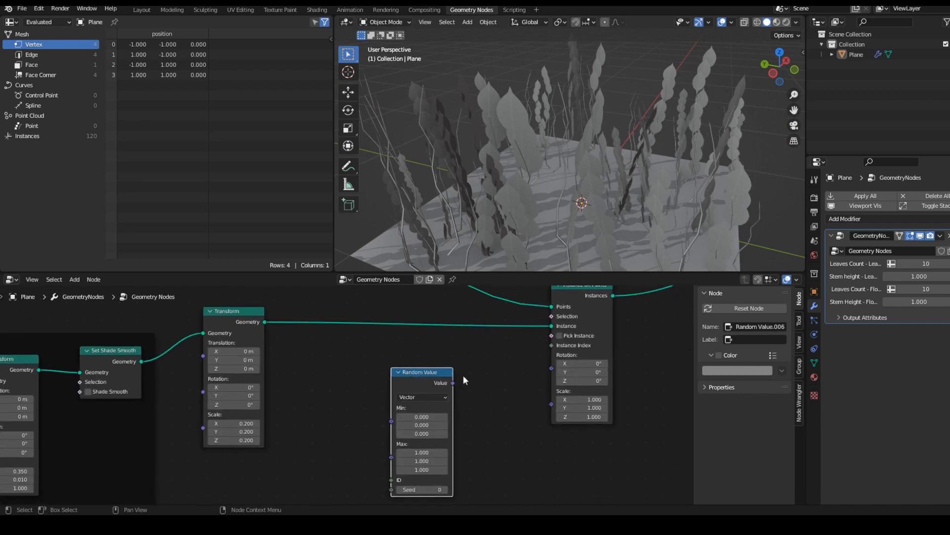
drag(549, 358, 552, 364)
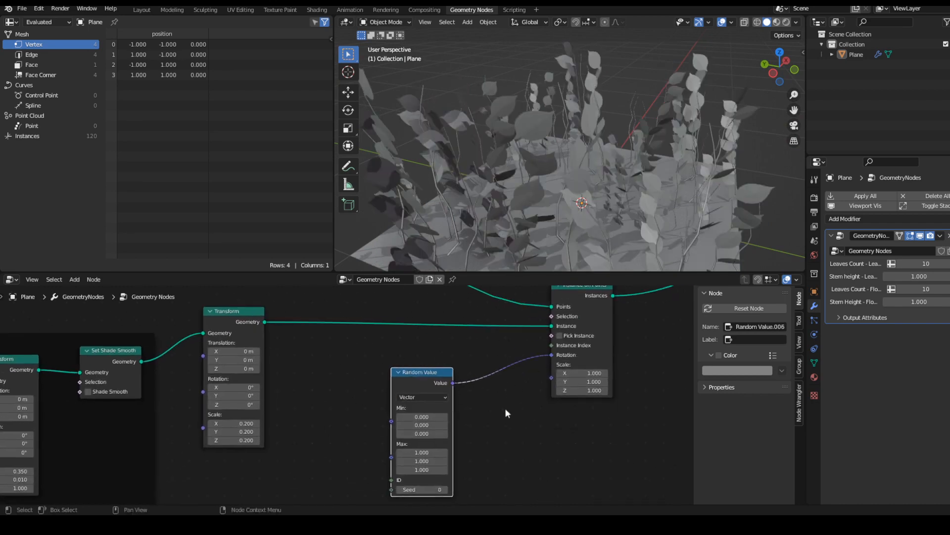
Set the rotation Random Value node's maximum Y to 0.6 and maximum Z to tau
middle_drag(505, 408, 500, 388)
middle_drag(574, 213, 562, 201)
scroll(536, 385, up, 4)
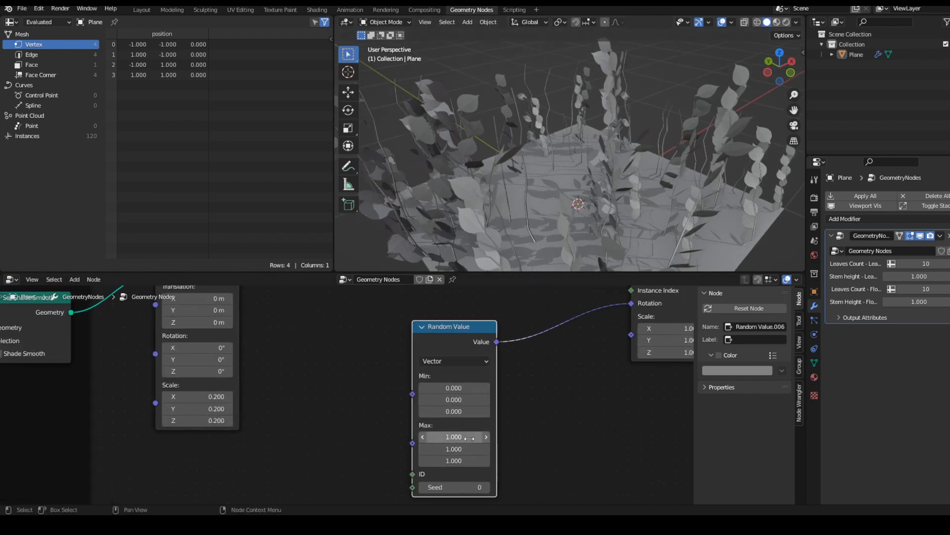
mouse_move(461, 438)
mouse_down()
mouse_move(430, 438)
mouse_move(445, 438)
mouse_up()
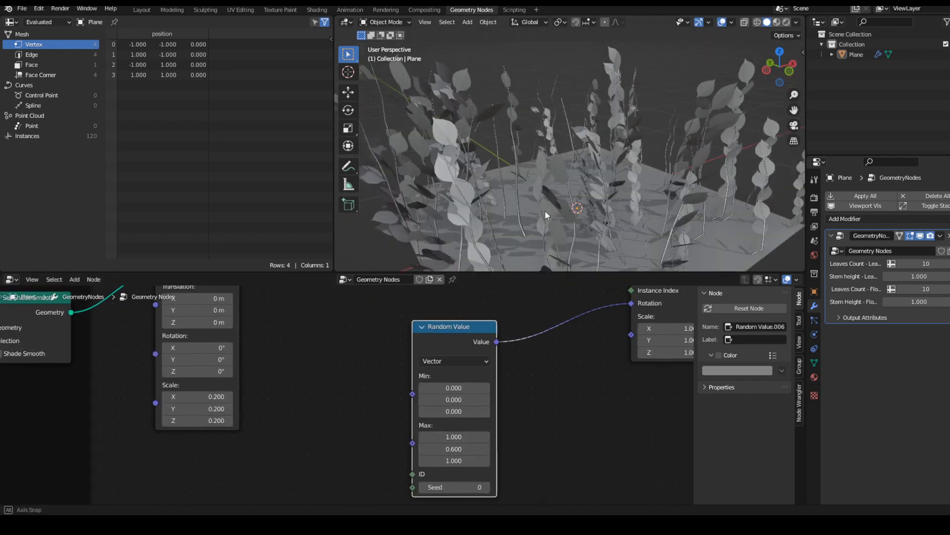
click(474, 465)
text(tau)
key(Return)
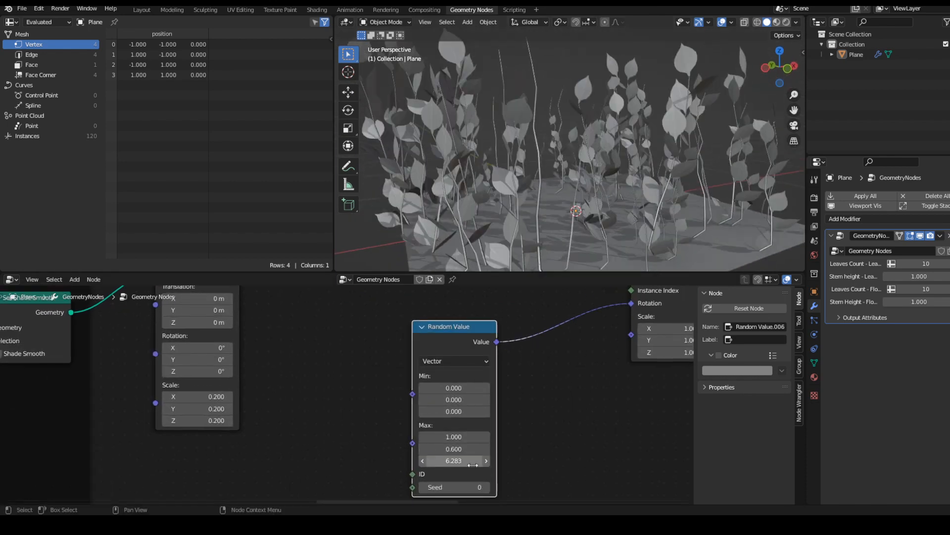
middle_drag(504, 214, 520, 232)
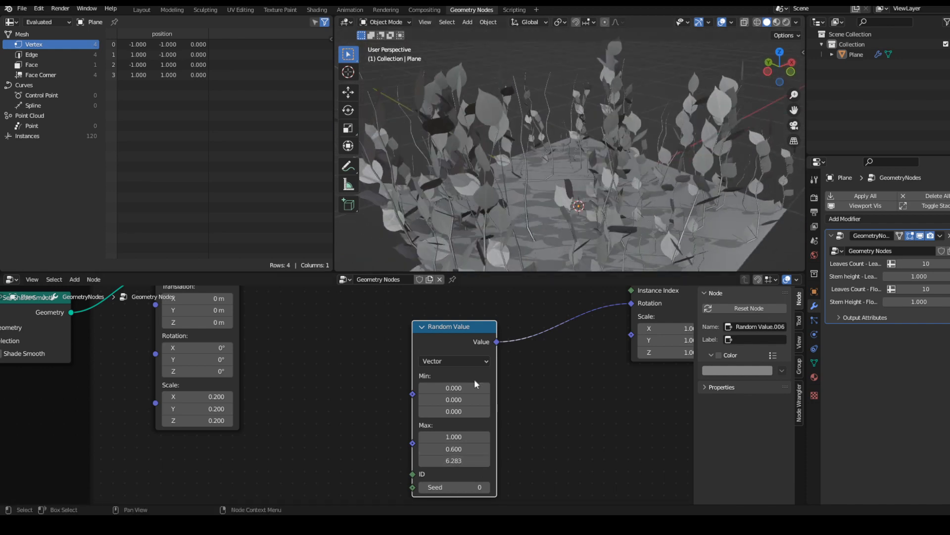
middle_drag(507, 200, 575, 202)
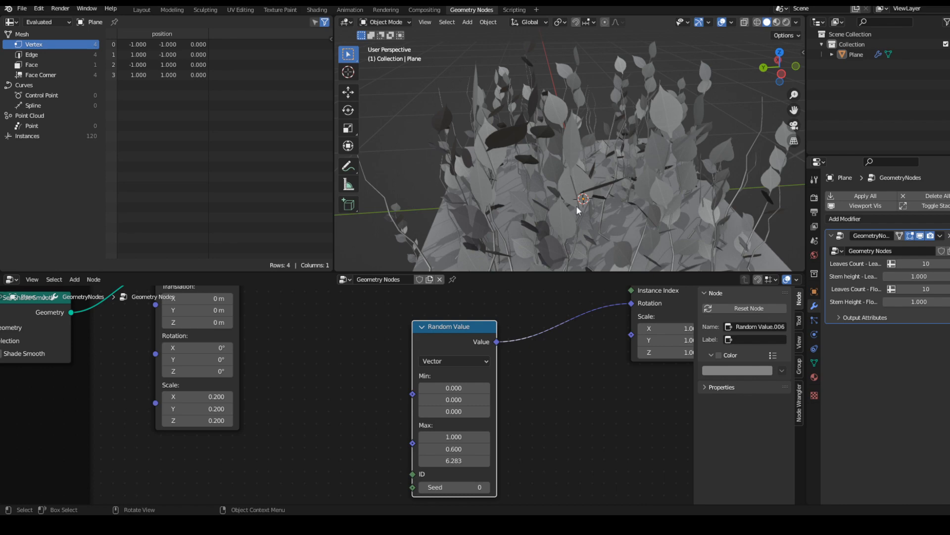
Set the maximum X and Y of the rotation Random Value node to 0
scroll(465, 423, up, 1)
click(459, 437)
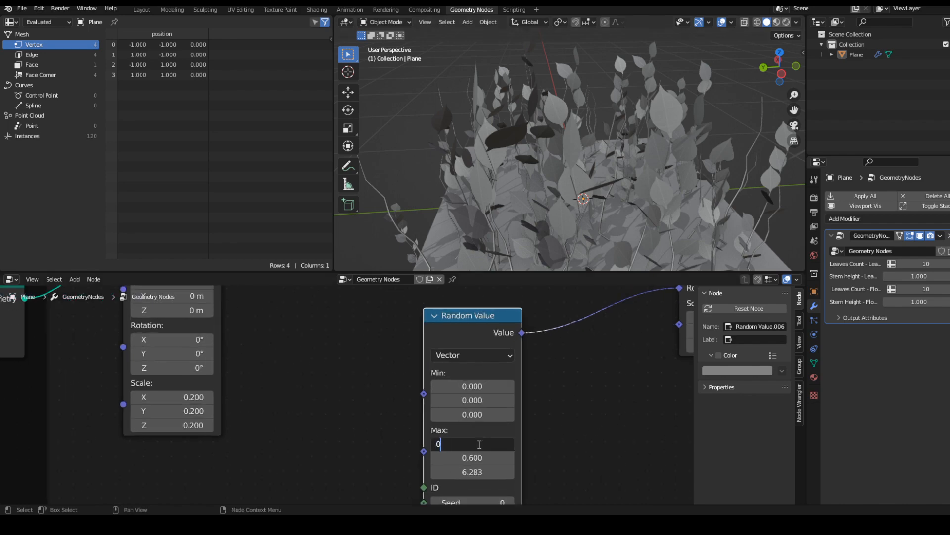
text(0)
key(Return)
key(ctrl+c)
key(ctrl+v)
scroll(597, 193, down, 2)
middle_drag(597, 192, 545, 178)
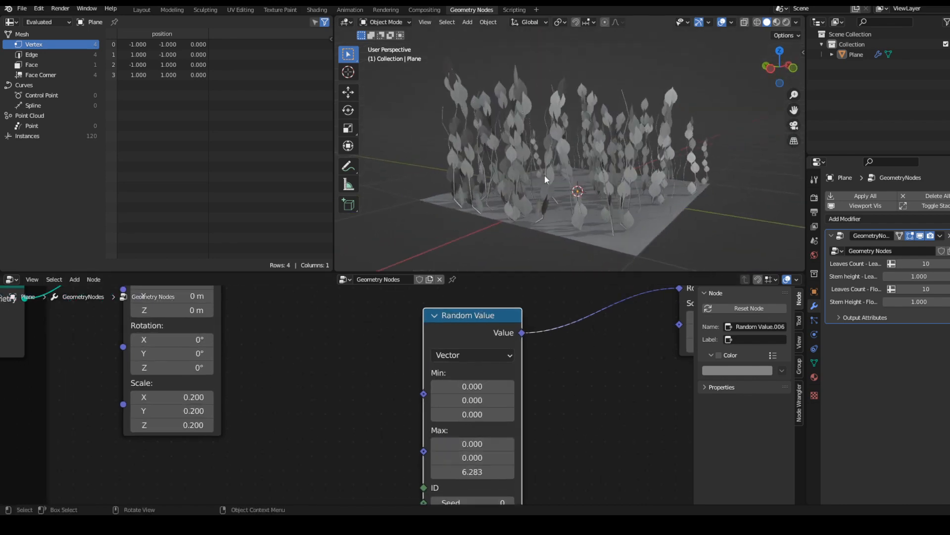
Try maximum X values of -1 and 0.2 on the rotation Random Value node, and set its maximum Y to 0.1
scroll(545, 174, up, 4)
drag(489, 444, 458, 445)
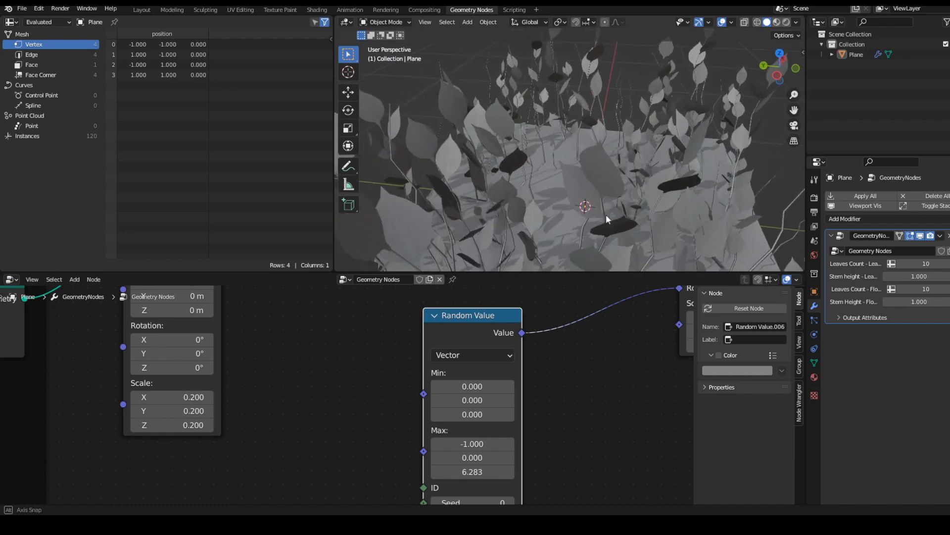
scroll(513, 430, up, 1)
click(510, 474)
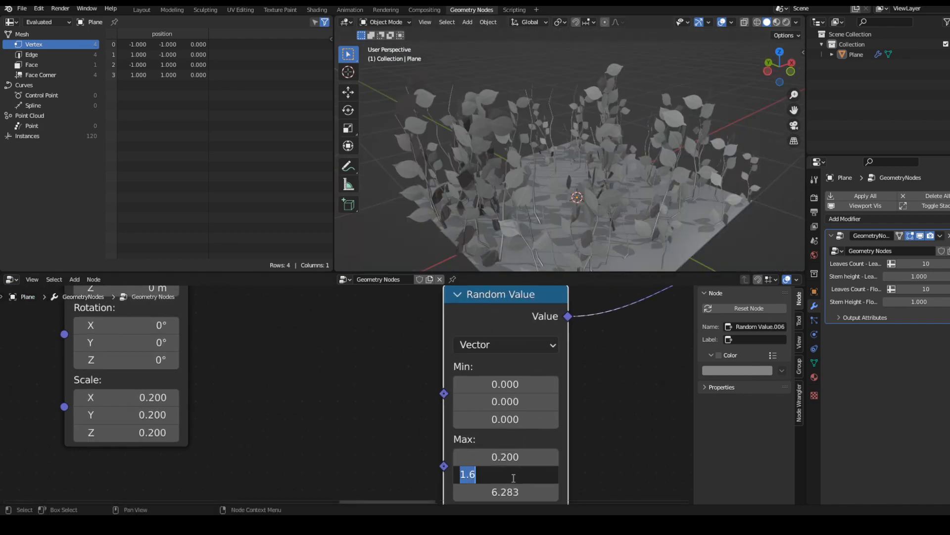
text(0)
key(Return)
click(509, 474)
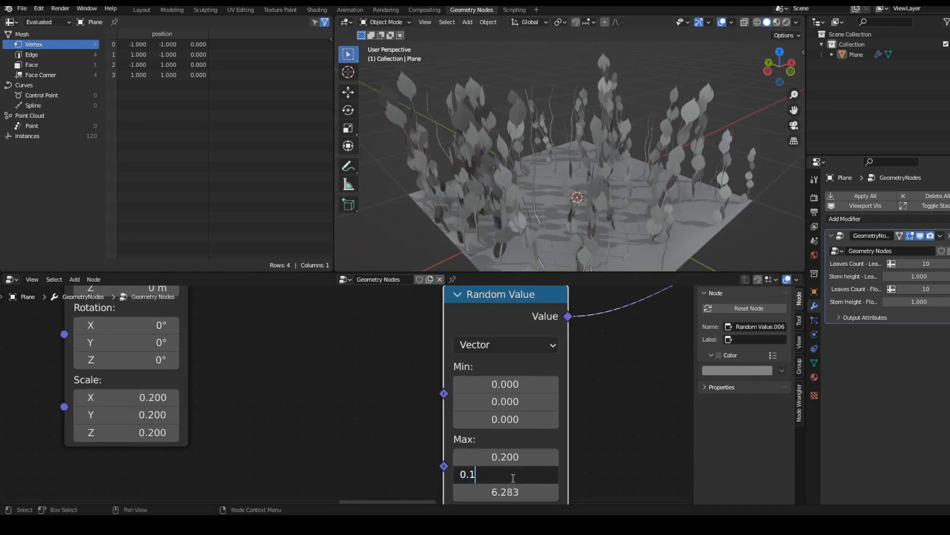
key(Return)
Adjust the rotation Random Value node's maximum X to about -2.03
drag(505, 456, 459, 456)
middle_drag(665, 194, 527, 194)
drag(496, 453, 518, 453)
middle_drag(573, 223, 492, 231)
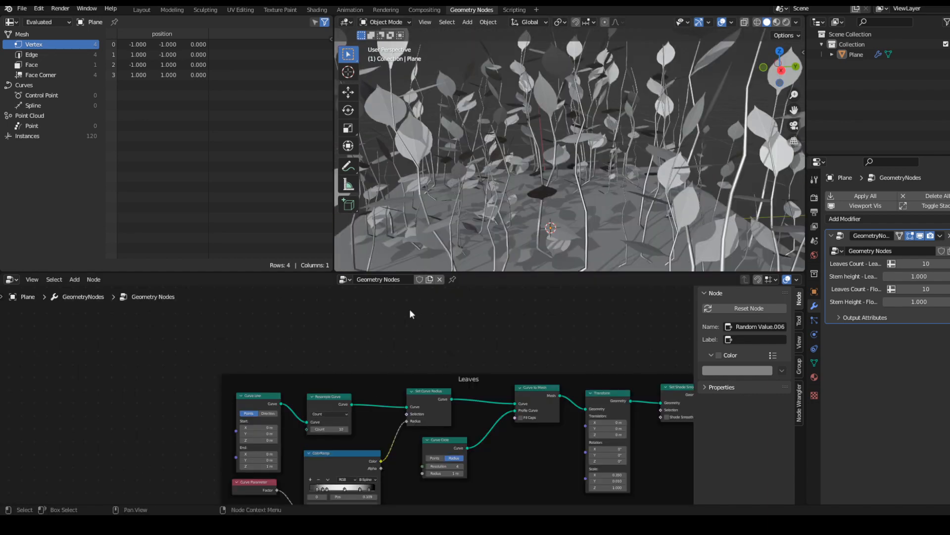
Try out the Leaves Count inputs for the leaf and flower stems on the plane's modifier
middle_drag(409, 314, 79, 344)
middle_drag(502, 355, 297, 346)
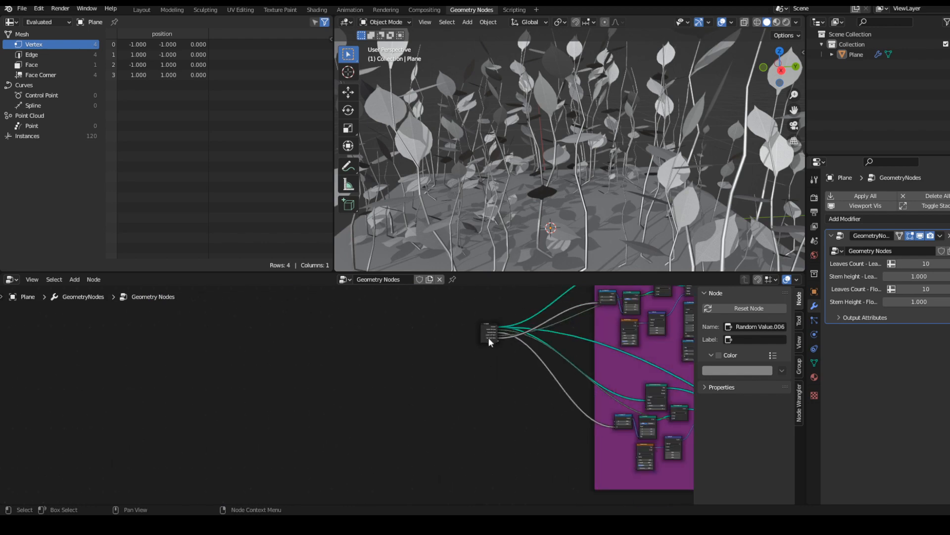
middle_drag(489, 337, 179, 372)
mouse_move(926, 289)
mouse_down()
mouse_move(947, 289)
mouse_move(926, 289)
mouse_up()
scroll(644, 187, down, 2)
middle_drag(643, 187, 616, 188)
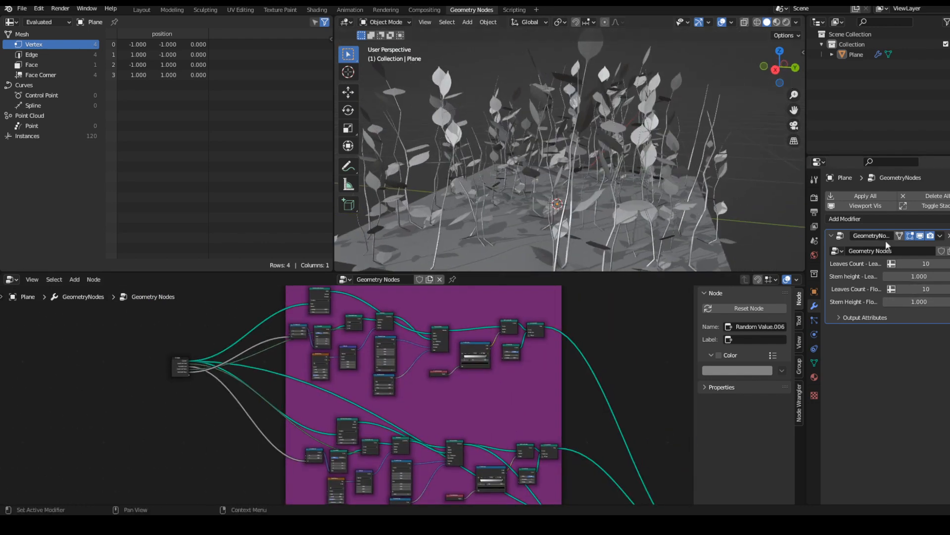
drag(916, 264, 940, 264)
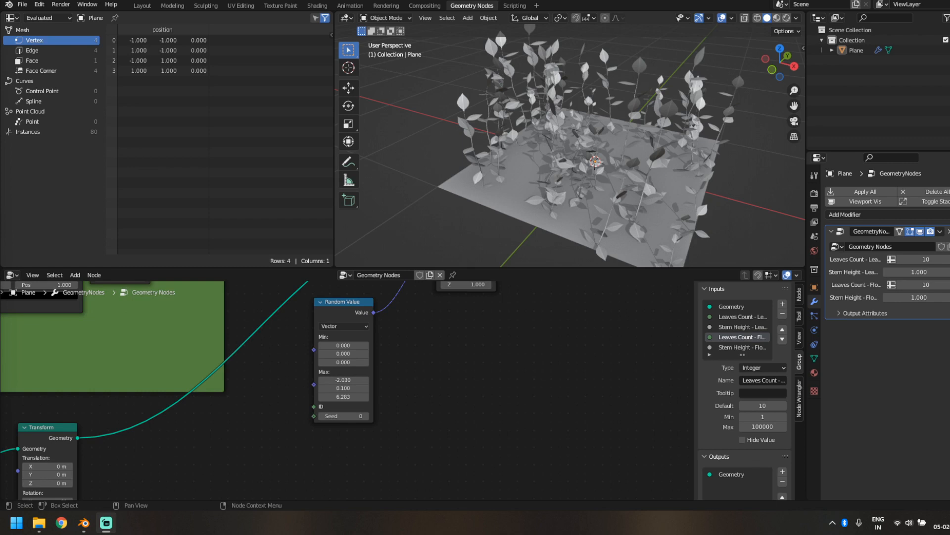
Duplicate the rotation Random Value node beside the original and switch the copy's data type to Float
scroll(557, 382, down, 10)
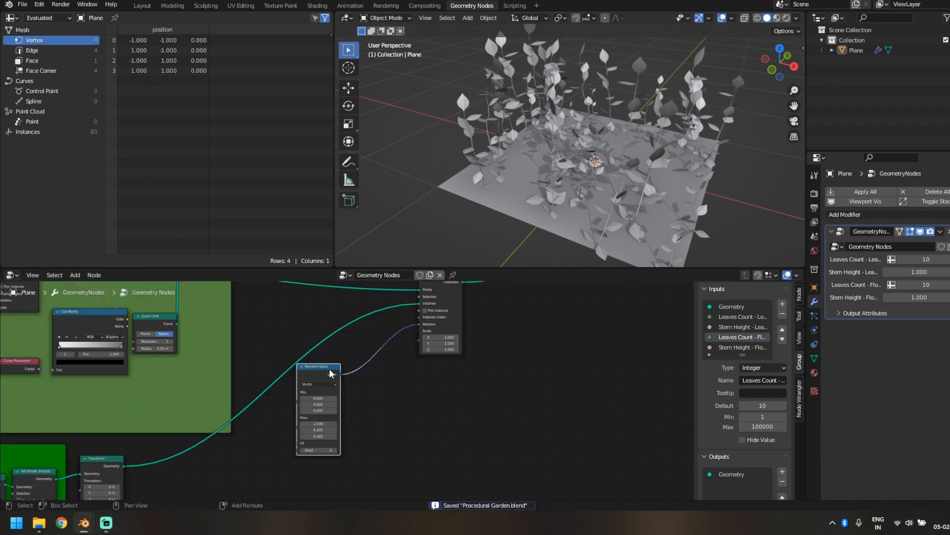
key(shift+d)
click(414, 386)
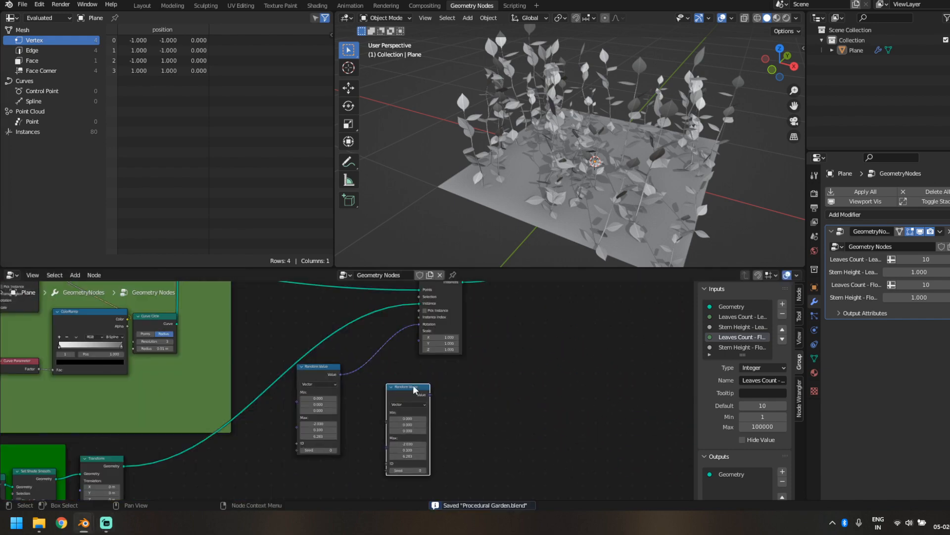
click(396, 411)
scroll(471, 423, up, 2)
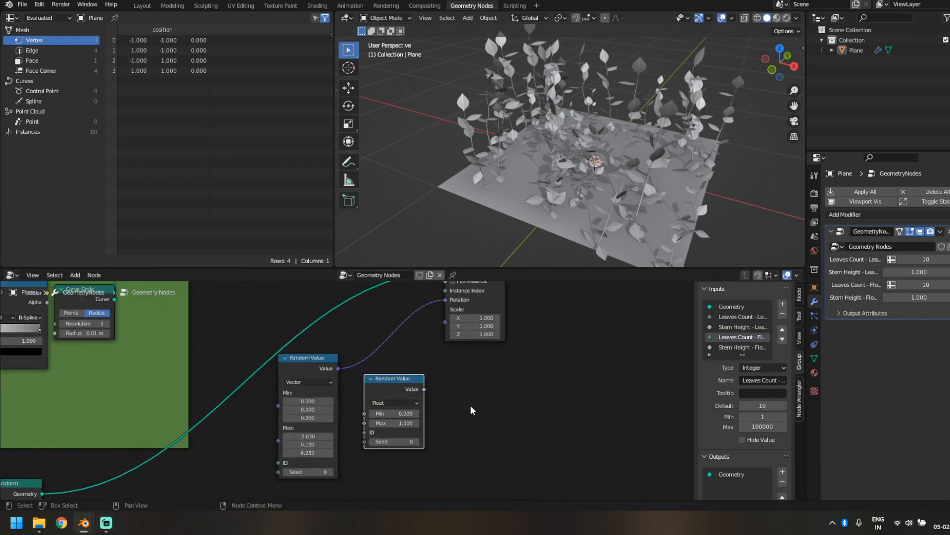
Connect the Float Random Value node's output to the Scale input of Instance on Points
scroll(470, 405, up, 2)
scroll(395, 412, up, 1)
drag(385, 408, 337, 372)
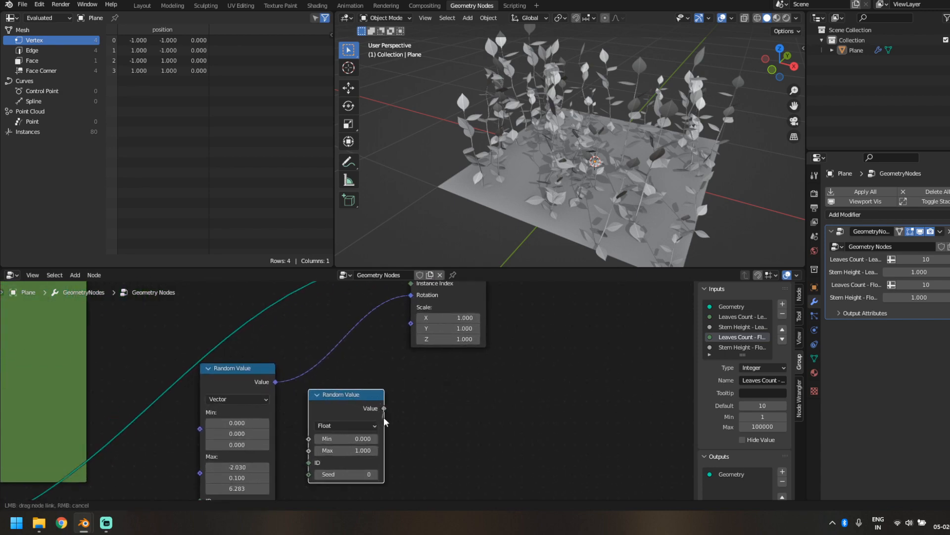
drag(412, 322, 411, 323)
scroll(447, 373, up, 2)
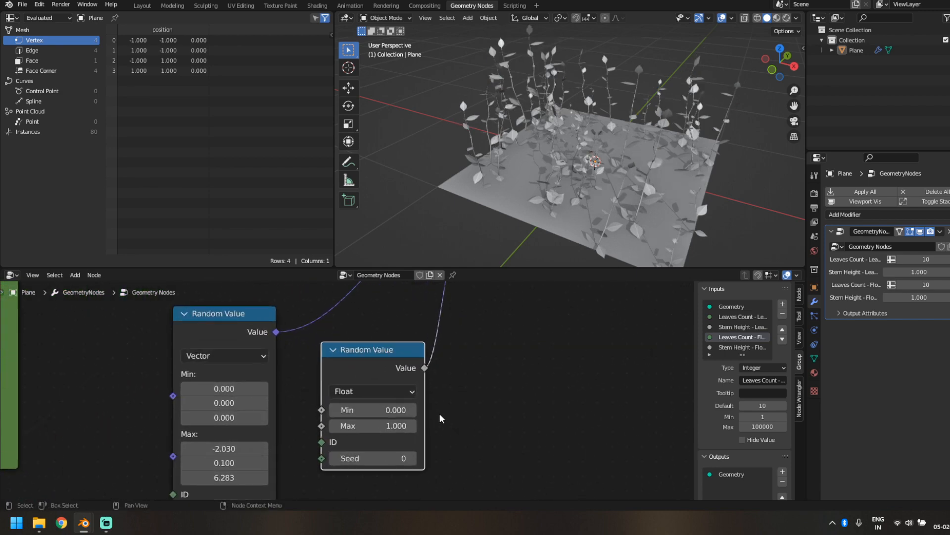
middle_drag(557, 219, 572, 200)
scroll(548, 342, down, 2)
middle_drag(547, 342, 482, 425)
middle_drag(541, 204, 546, 193)
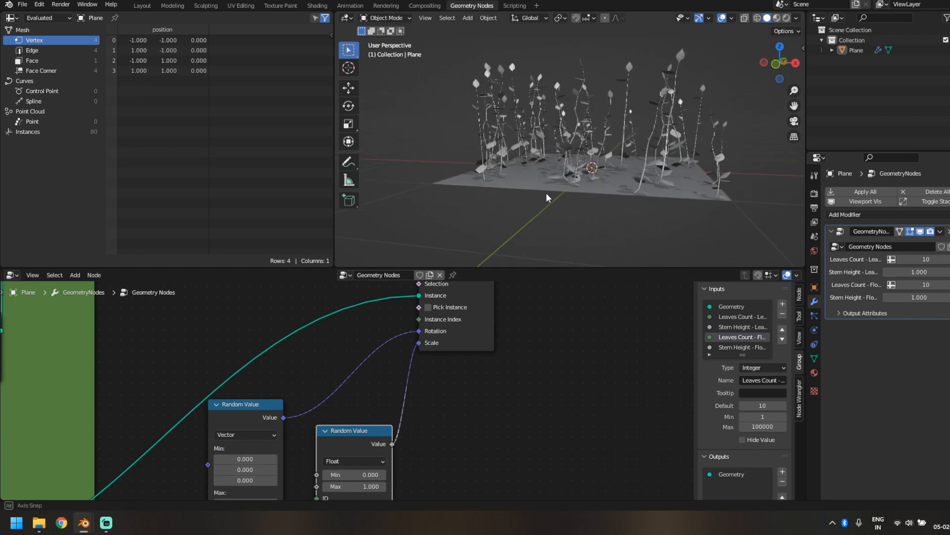
Set the Float Random Value node's minimum to 0.5 and save the file
middle_drag(418, 451, 478, 344)
scroll(479, 343, up, 4)
click(411, 377)
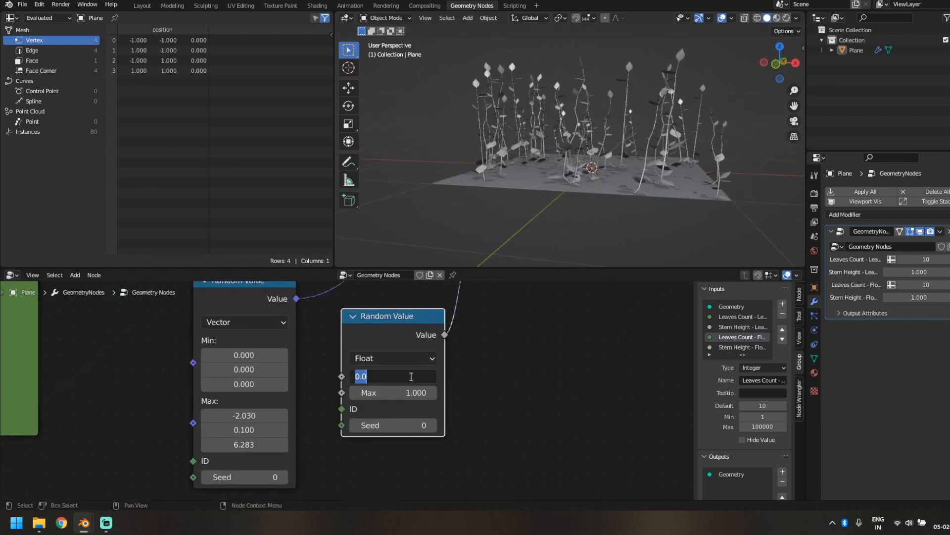
key(Return)
middle_drag(500, 154, 542, 167)
scroll(400, 335, down, 4)
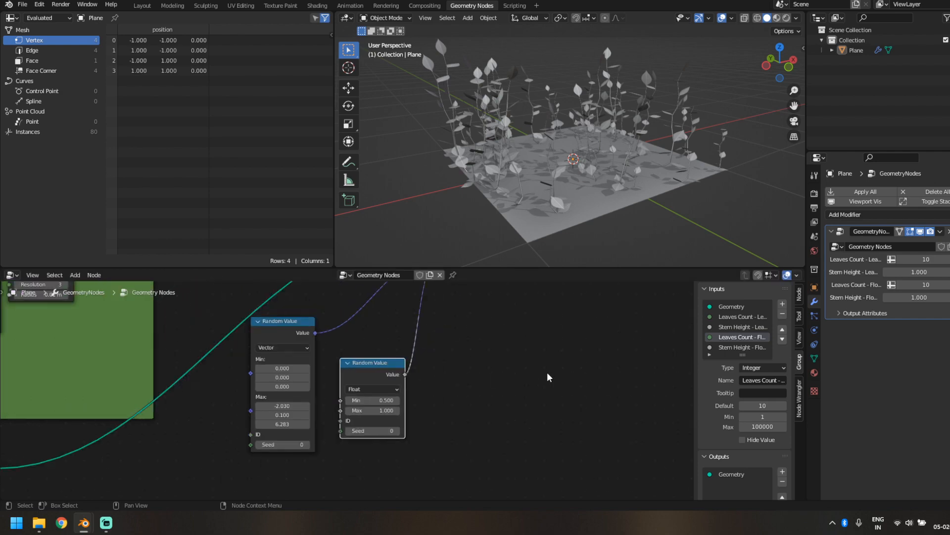
key(ctrl+s)
Inspect the leaves attached to the stems up close and across the whole plane
middle_drag(569, 188, 503, 207)
scroll(524, 192, up, 6)
scroll(503, 207, down, 2)
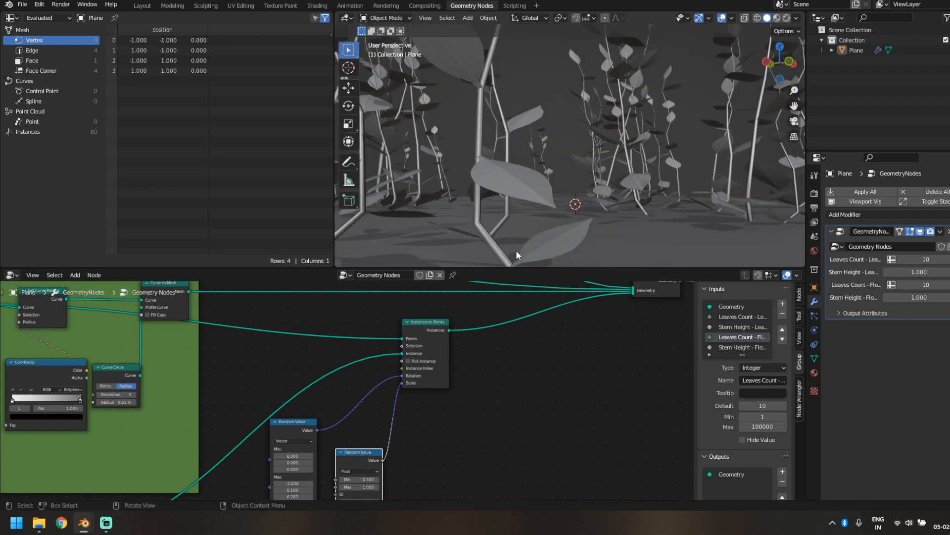
scroll(517, 230, down, 4)
middle_drag(521, 246, 521, 100)
scroll(521, 100, down, 4)
scroll(460, 420, down, 4)
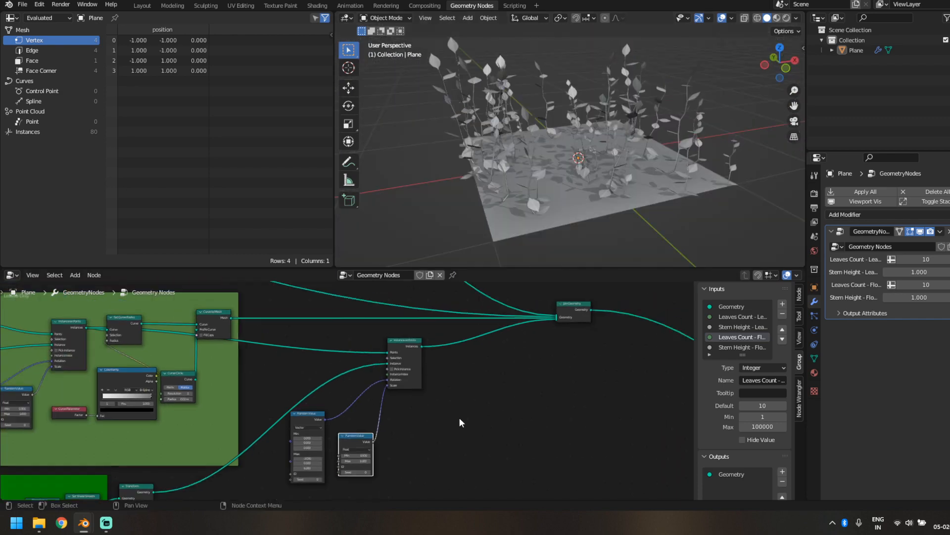
Add a Curve Parameter node and connect its Factor output to the Selection input of the leaf Instance on Points node
middle_drag(438, 398, 454, 414)
middle_drag(323, 407, 400, 371)
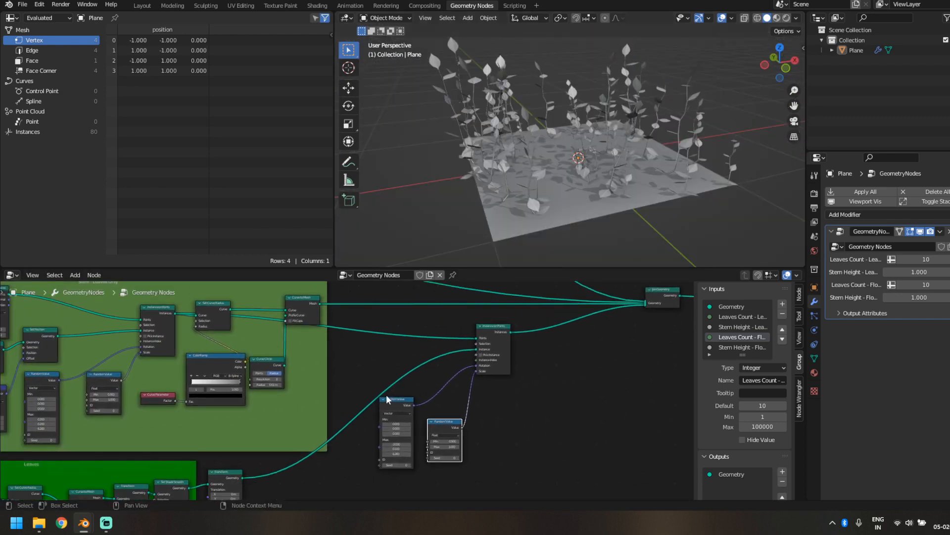
mouse_move(387, 398)
mouse_down()
mouse_move(413, 412)
mouse_move(397, 405)
mouse_up()
middle_drag(351, 441, 418, 403)
key(shift+a)
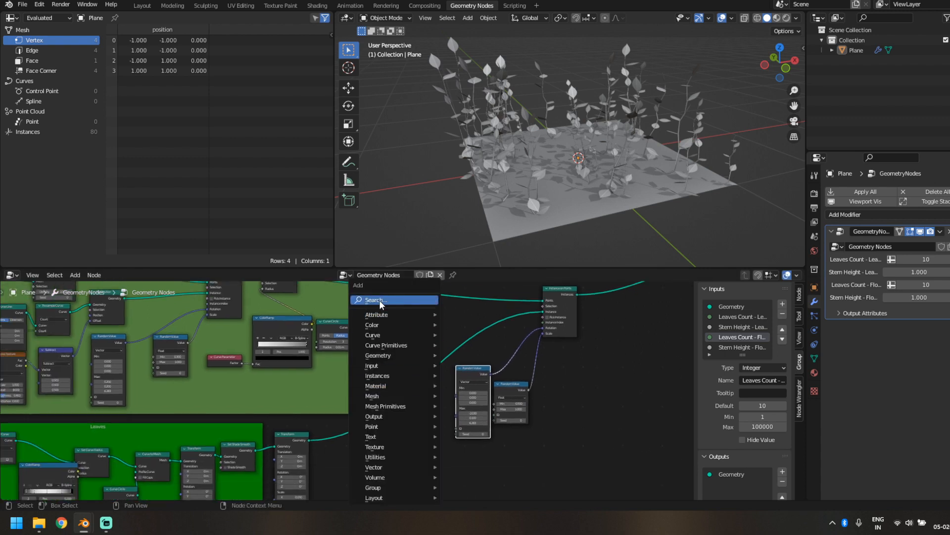
click(380, 301)
text(para)
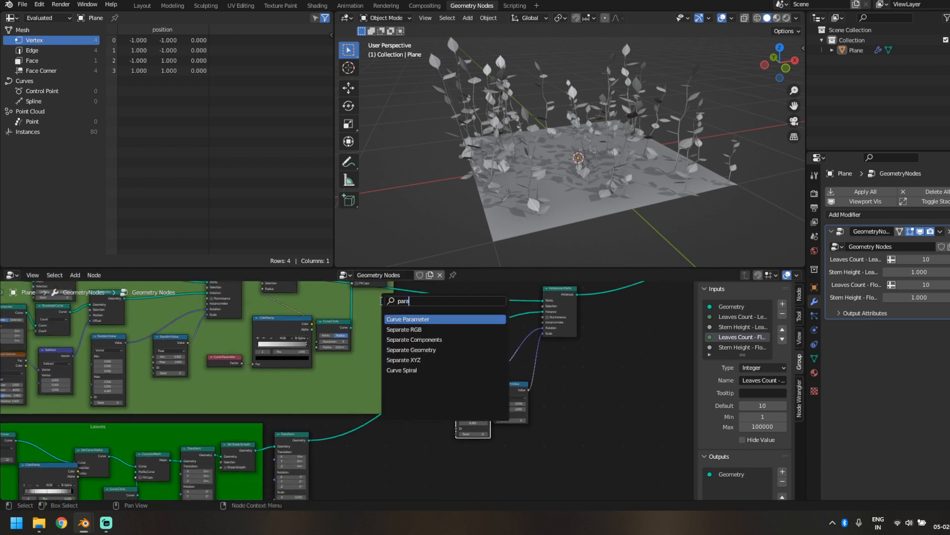
key(Return)
click(379, 431)
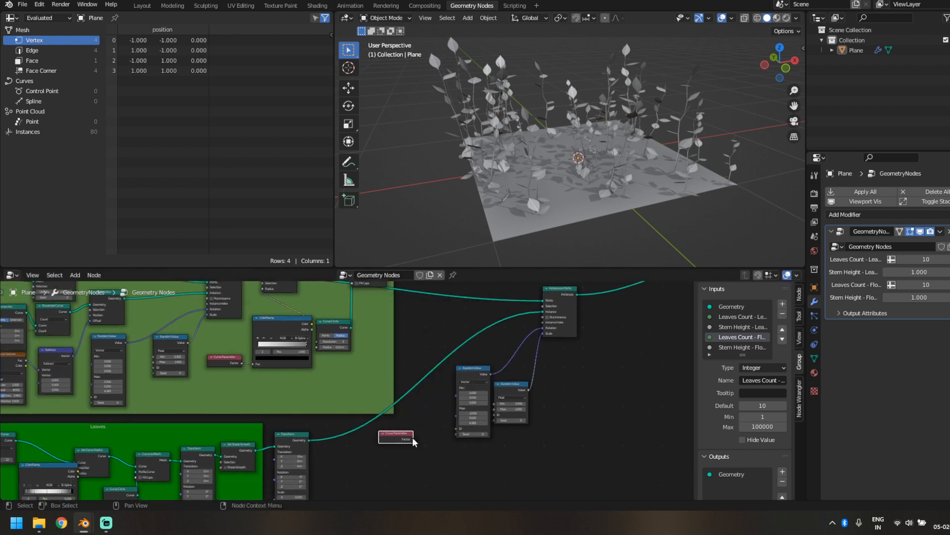
drag(542, 309, 543, 306)
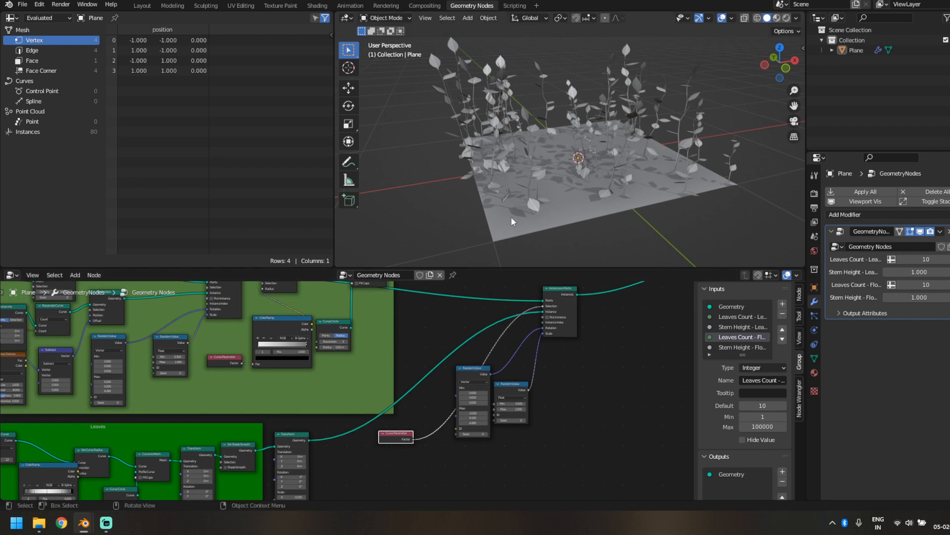
scroll(495, 210, up, 4)
middle_drag(495, 212, 506, 204)
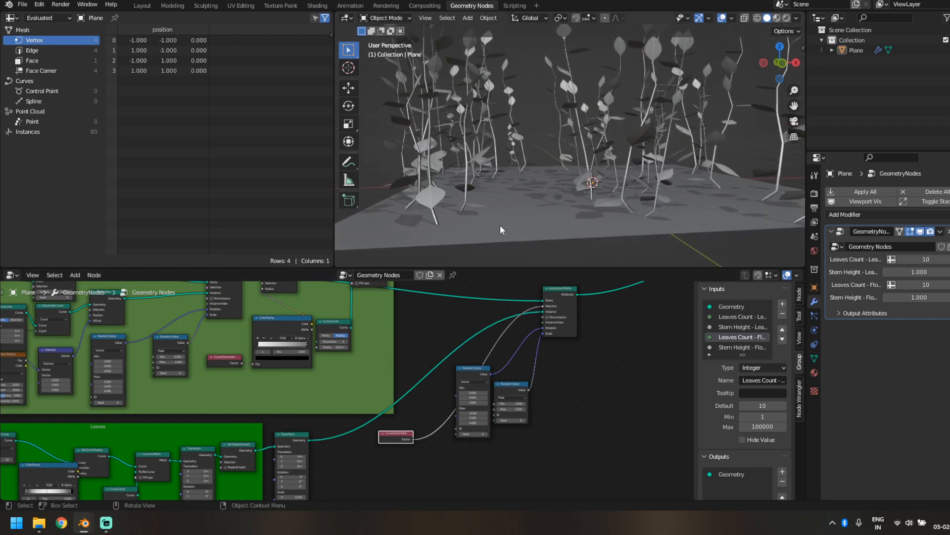
Insert a ColorRamp node on the link between Curve Parameter and the Selection input, with Curve Parameter moved aside
drag(395, 438, 349, 466)
middle_drag(455, 463, 456, 452)
key(shift+a)
click(402, 300)
text(colo)
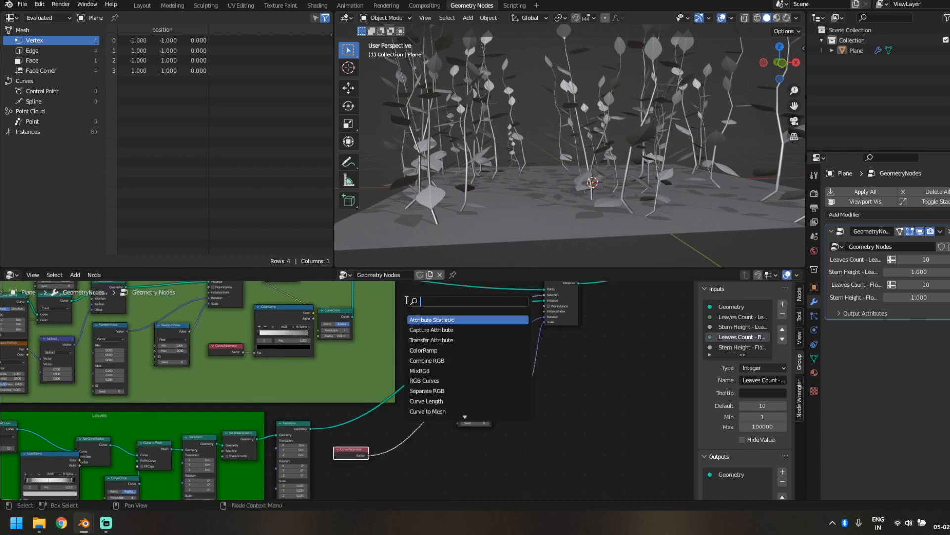
click(424, 330)
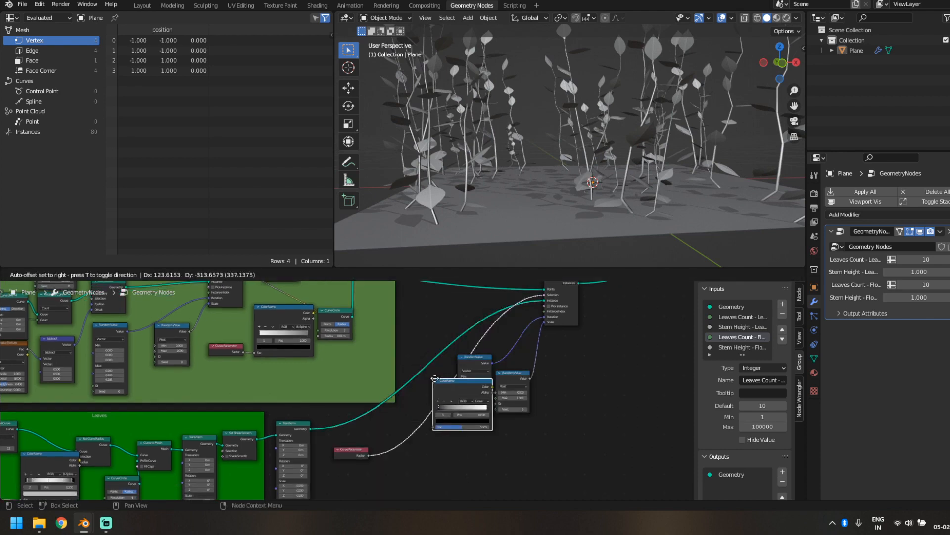
Set the new ColorRamp's interpolation to Constant
scroll(442, 443, up, 3)
click(510, 459)
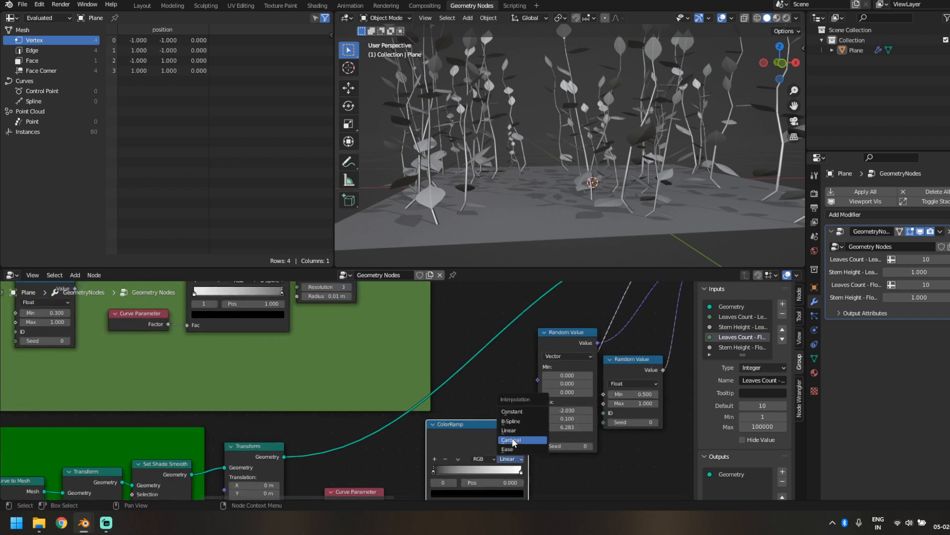
click(512, 411)
Add a stop to the ColorRamp and position the stops for a white band between black ends, with the last stop at 0.891
scroll(513, 416, up, 2)
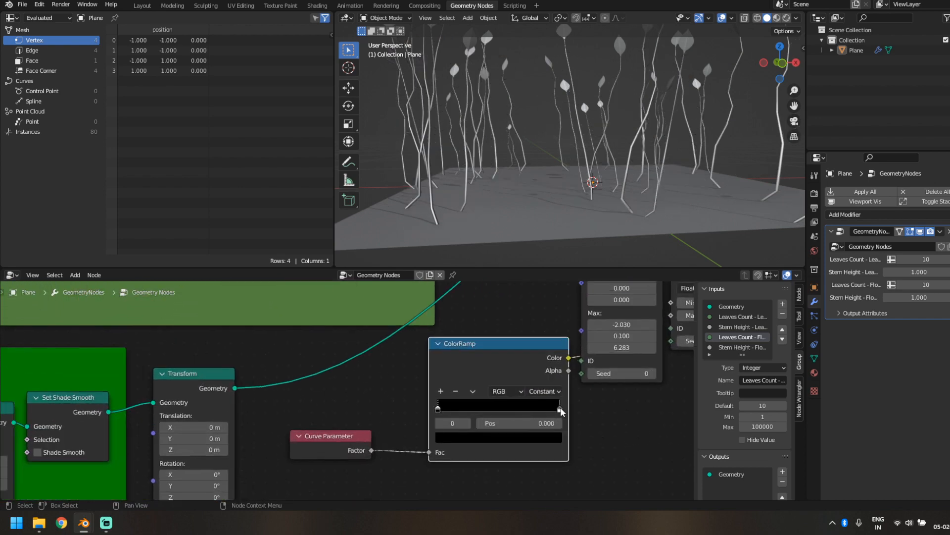
mouse_move(560, 409)
mouse_down()
mouse_move(446, 405)
mouse_move(571, 410)
mouse_move(541, 412)
mouse_move(555, 416)
mouse_up()
click(440, 391)
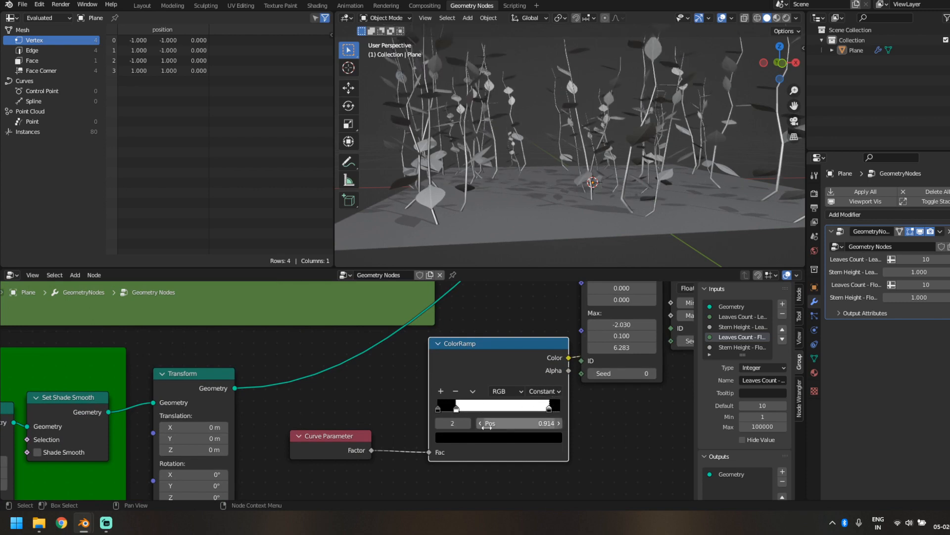
drag(456, 409, 450, 411)
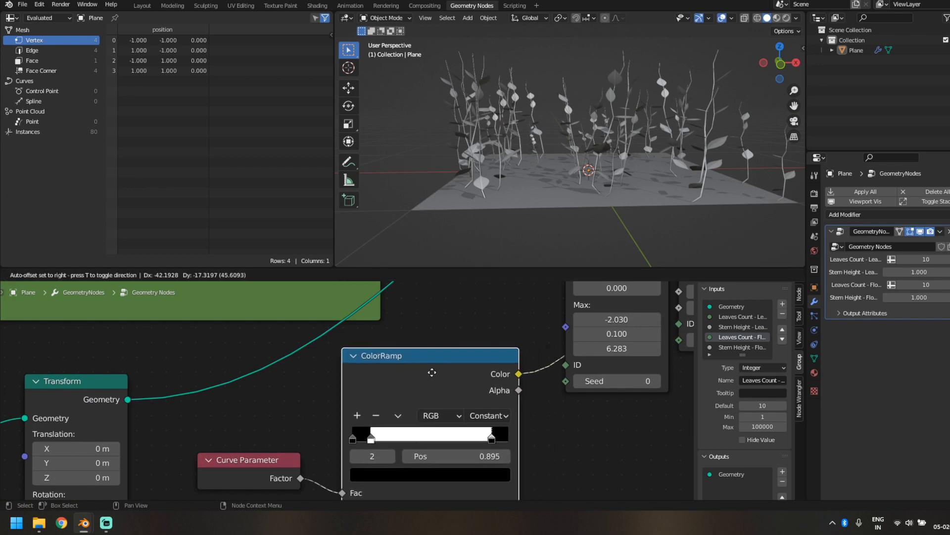
mouse_move(501, 443)
mouse_down()
mouse_move(485, 444)
mouse_move(497, 442)
mouse_up()
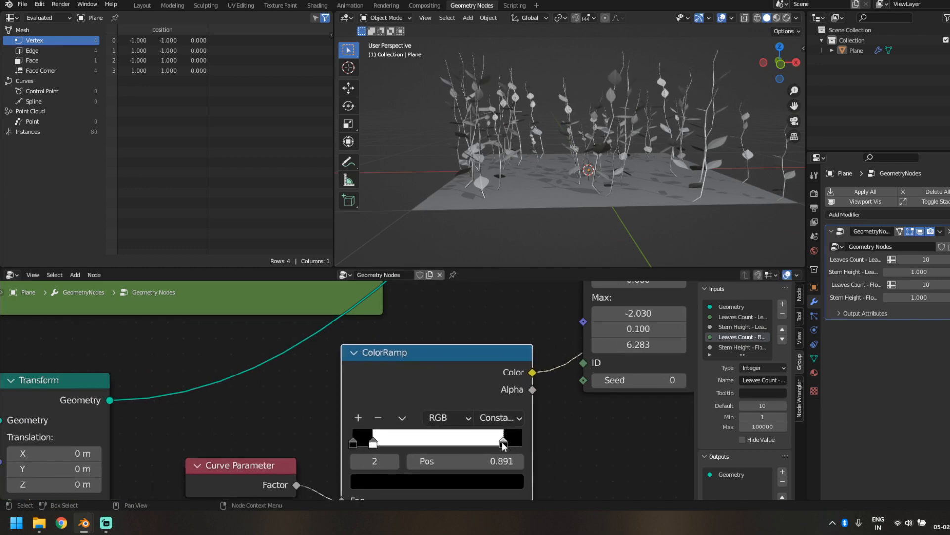
Duplicate the leaf Instance on Points node with its input links kept, placing the copy above the original
scroll(532, 206, down, 5)
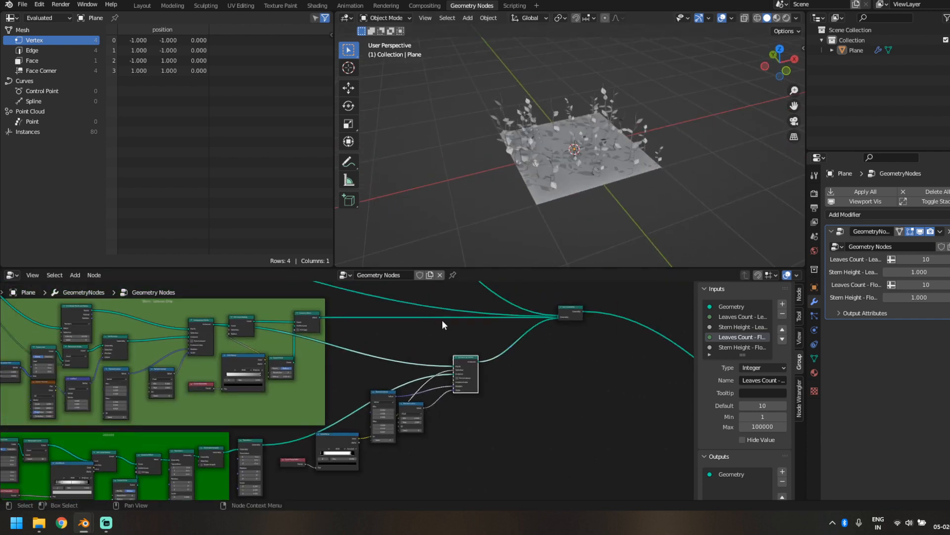
middle_drag(441, 319, 405, 332)
scroll(465, 398, up, 2)
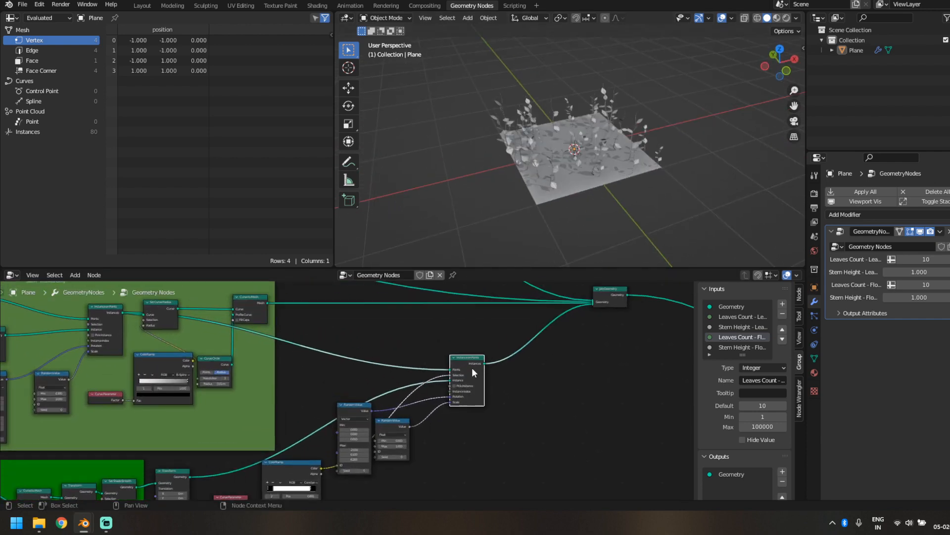
scroll(350, 466, down, 1)
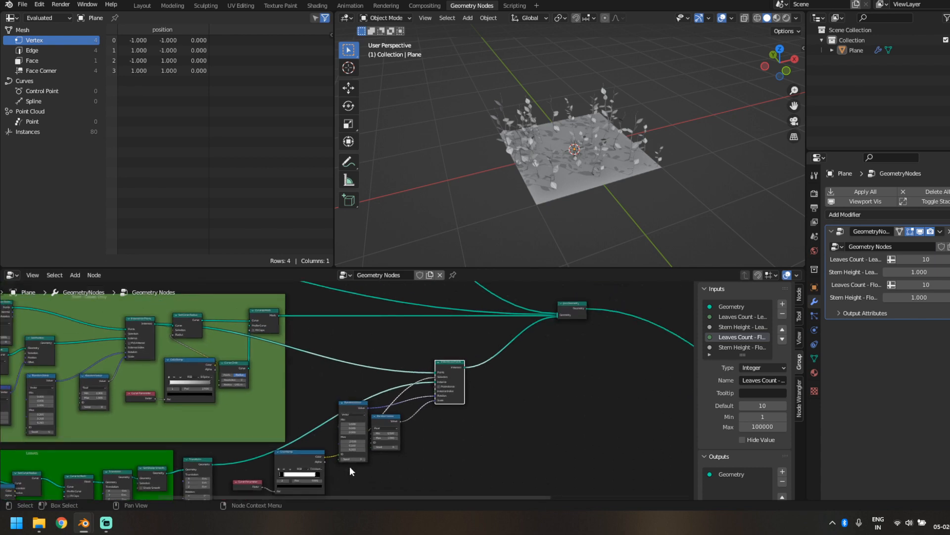
middle_drag(358, 463, 354, 487)
scroll(513, 454, up, 2)
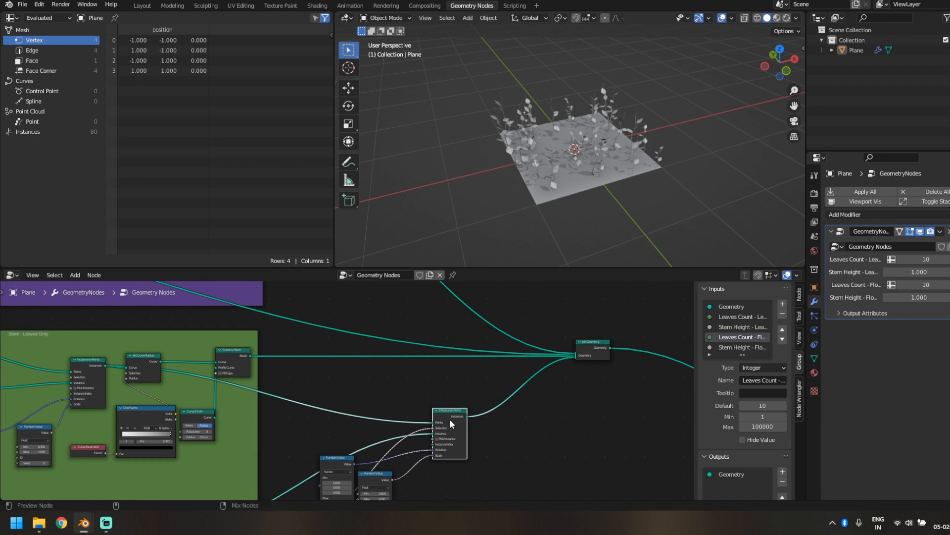
key(shift+d)
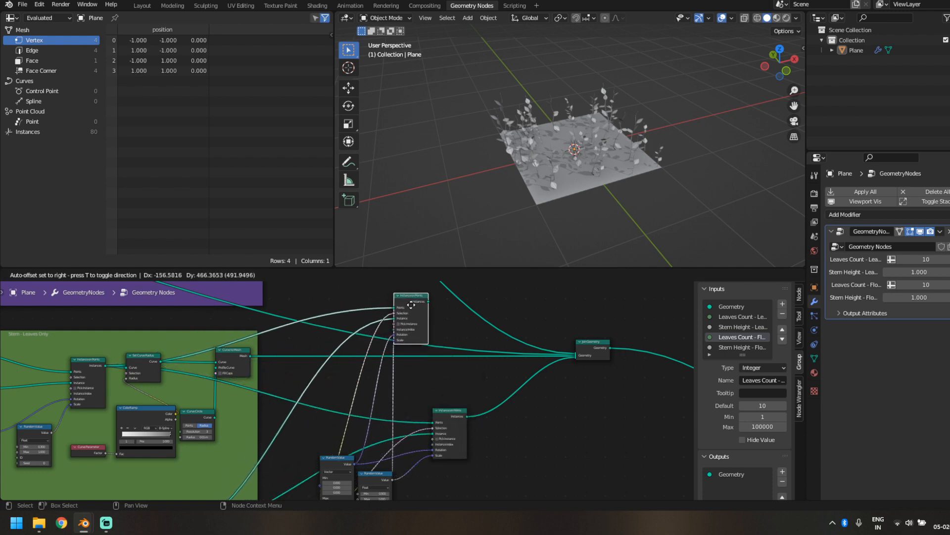
click(410, 298)
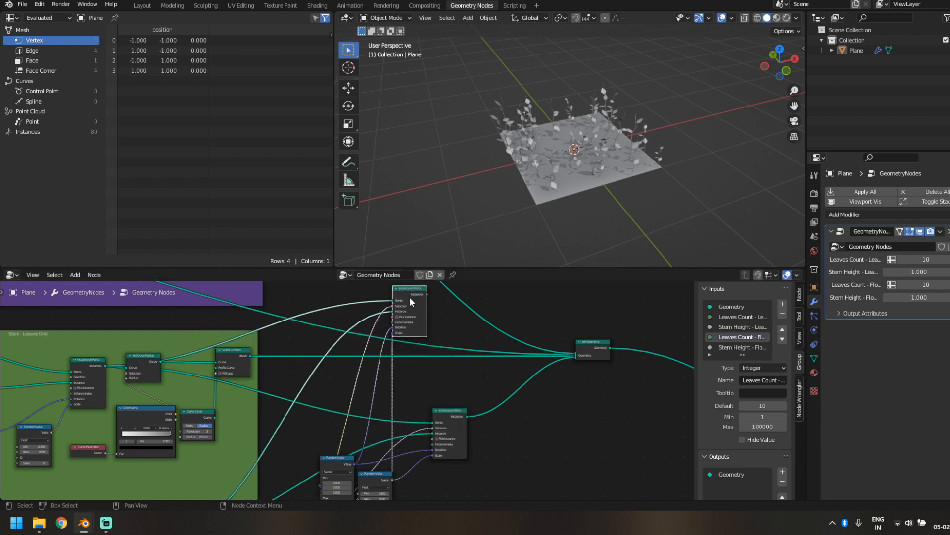
Unmute the Instance on Points node in the purple leaves-and-flowers stem frame
scroll(407, 391, down, 5)
scroll(407, 391, up, 1)
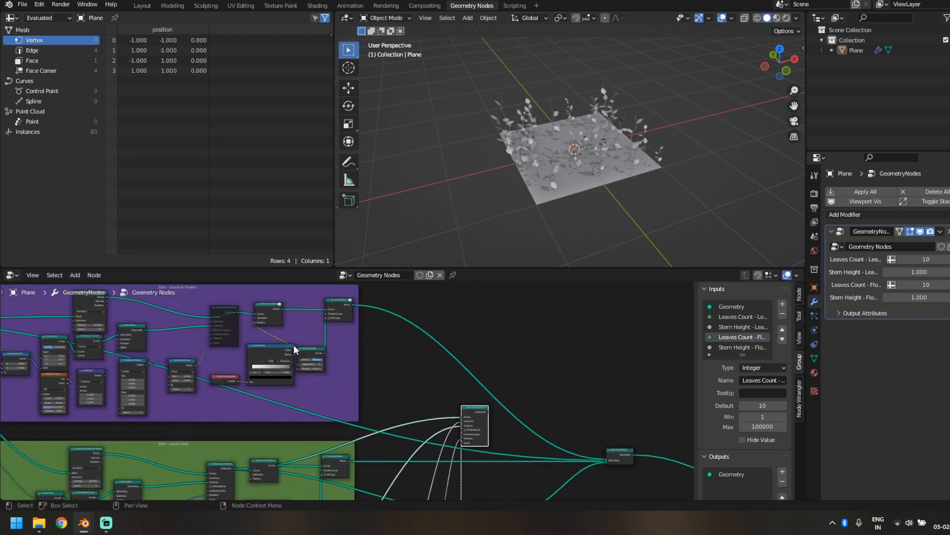
click(216, 299)
key(m)
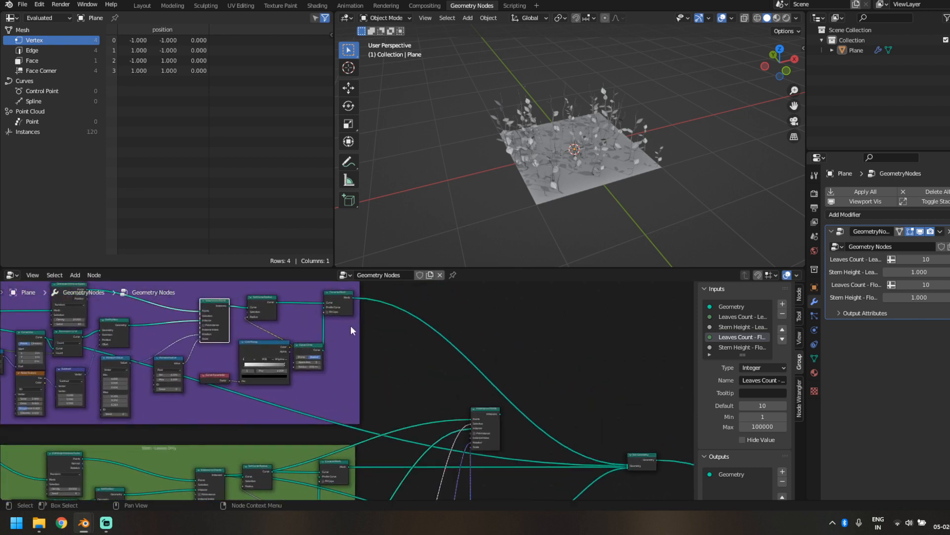
middle_drag(351, 325, 386, 361)
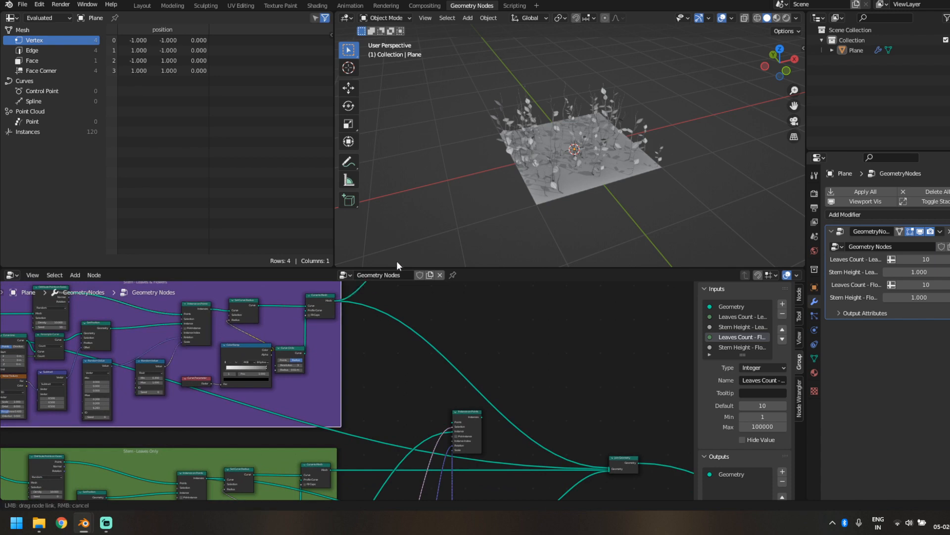
Connect the leaves-and-flowers stem instances to the copied node's Points input and its Instances output to Join Geometry
drag(454, 415, 454, 421)
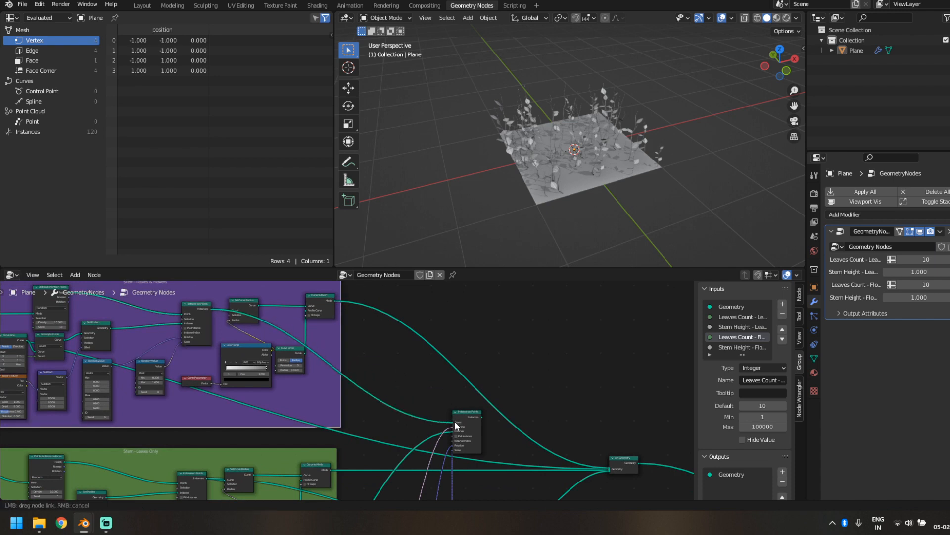
middle_drag(498, 430, 369, 402)
scroll(370, 402, up, 1)
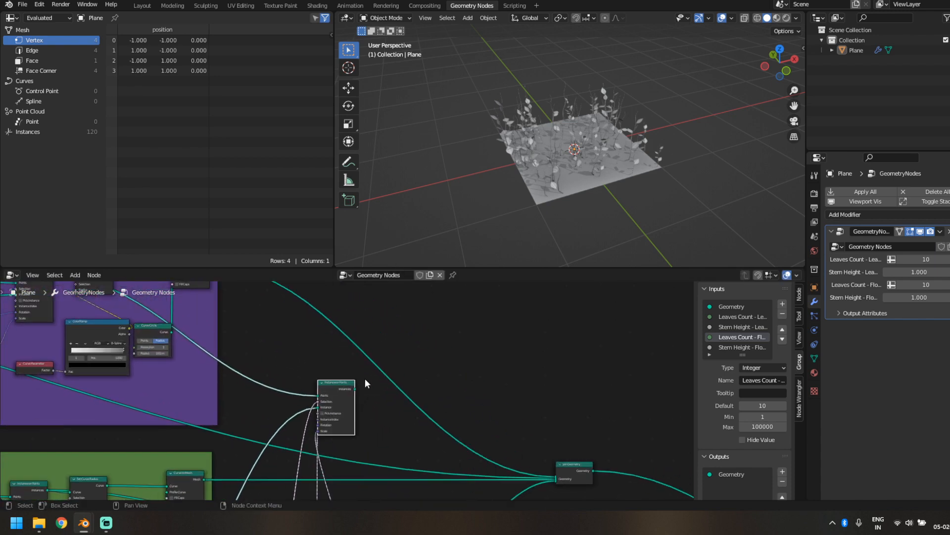
drag(356, 390, 557, 478)
middle_drag(609, 255, 657, 193)
middle_drag(587, 192, 550, 197)
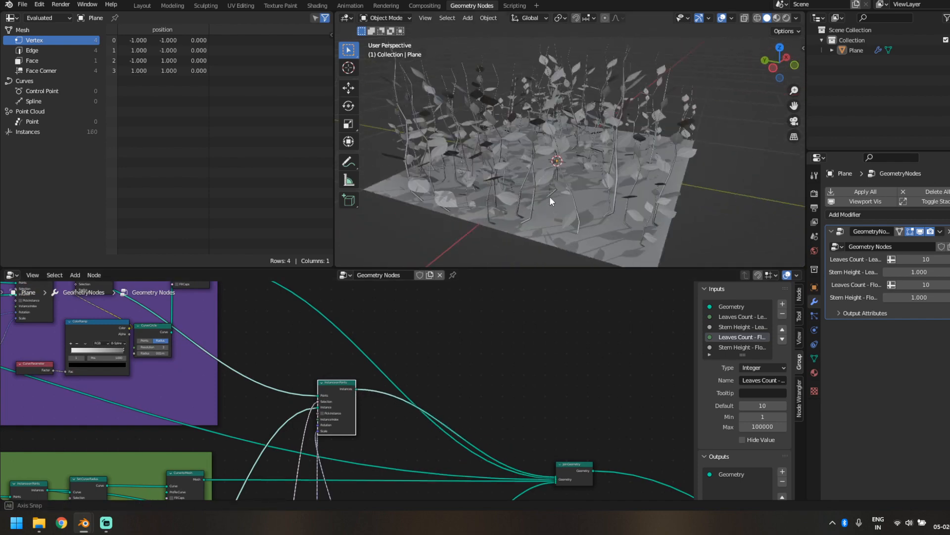
Move the copied Instance on Points node down to sit just above the original leaf instancing node
drag(332, 388, 399, 428)
scroll(402, 423, down, 4)
middle_drag(427, 403, 411, 346)
drag(373, 376, 385, 417)
middle_drag(385, 418, 404, 428)
middle_drag(352, 353, 349, 431)
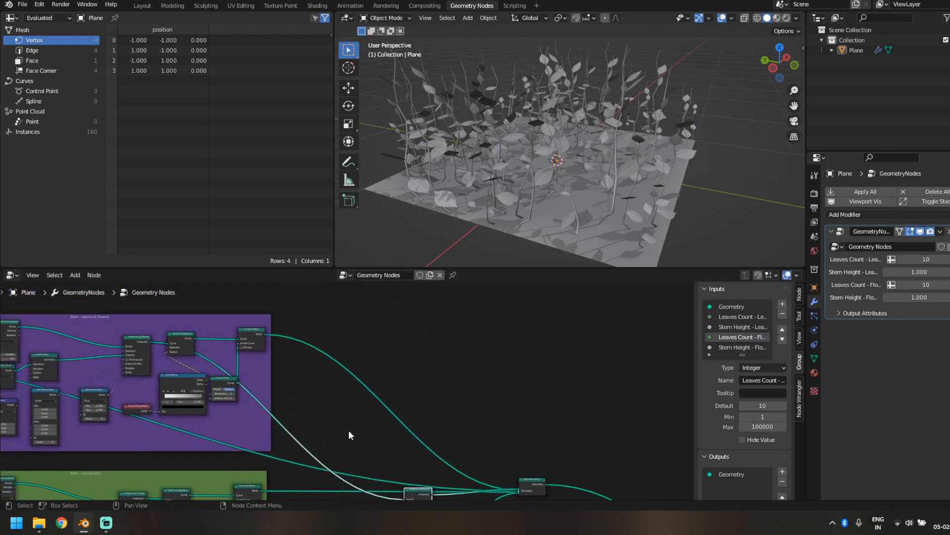
middle_drag(352, 373, 340, 351)
scroll(350, 408, down, 1)
middle_drag(422, 422, 404, 400)
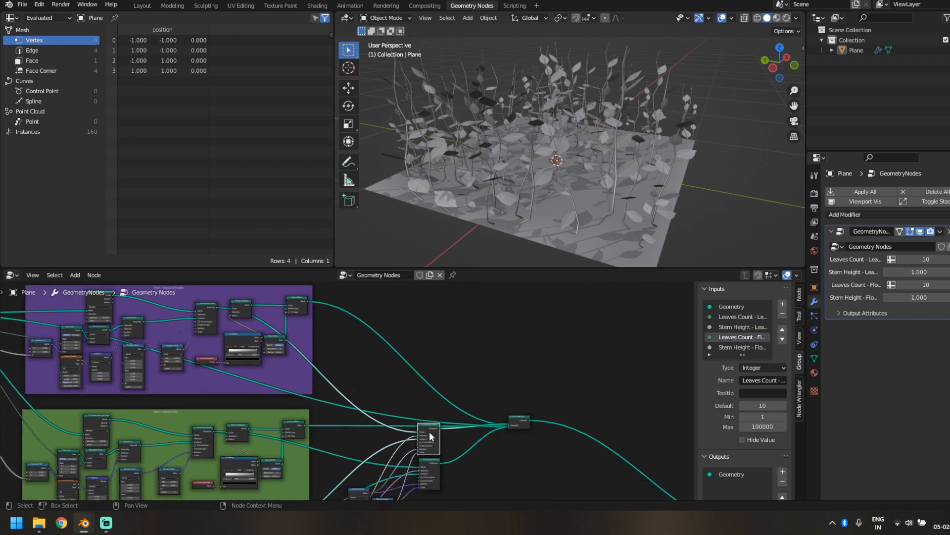
Duplicate the Instance on Points node without links and wire it between the leaves-and-flowers stem instances and Join Geometry
key(shift+d)
click(457, 345)
scroll(349, 383, up, 3)
middle_drag(357, 378, 340, 422)
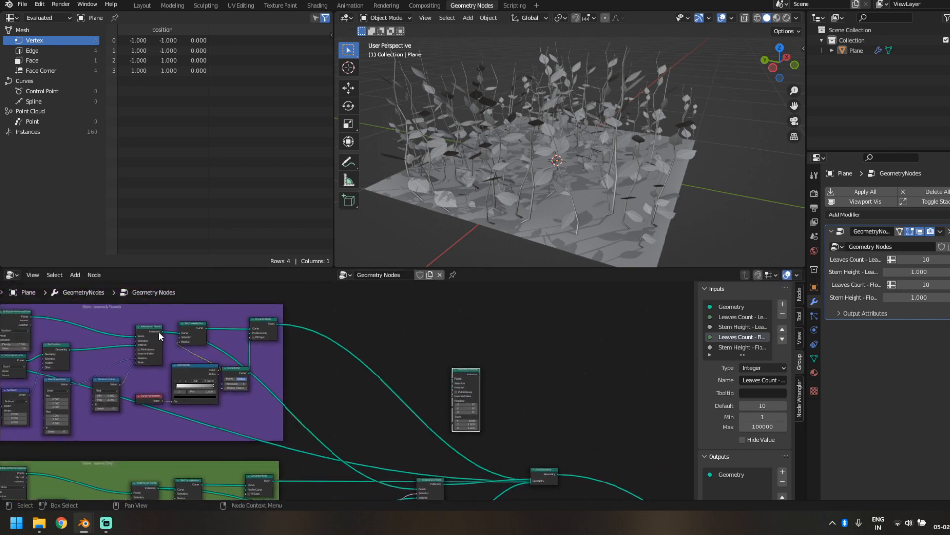
drag(162, 330, 452, 378)
drag(480, 374, 510, 389)
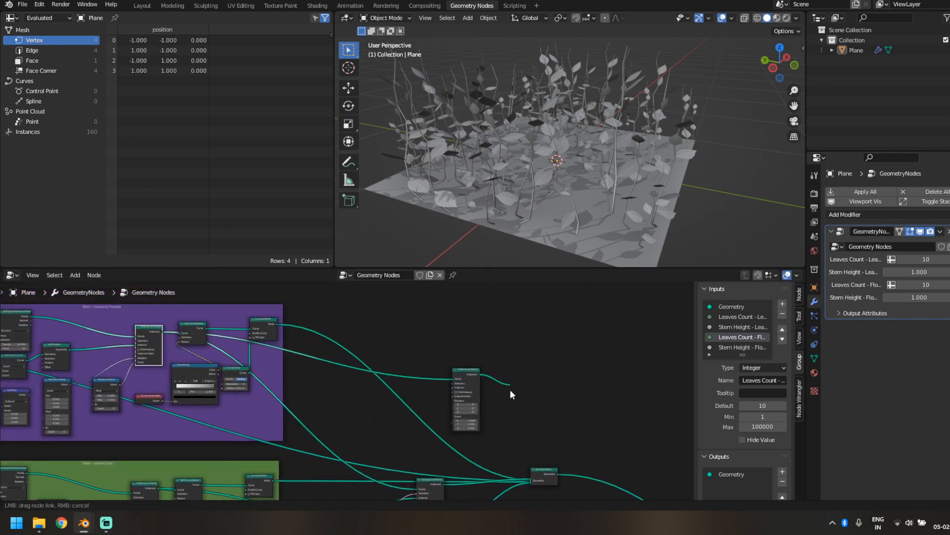
drag(521, 472, 530, 477)
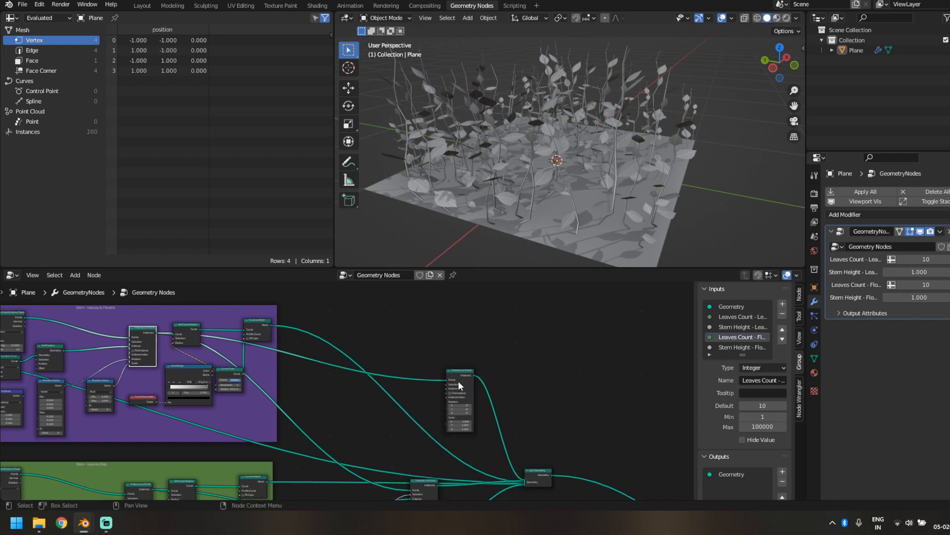
Move the new Instance on Points node down through the node tree to a spot beside the blue Flower frame
mouse_move(458, 381)
mouse_down()
mouse_move(405, 386)
mouse_move(395, 400)
mouse_move(452, 367)
mouse_up()
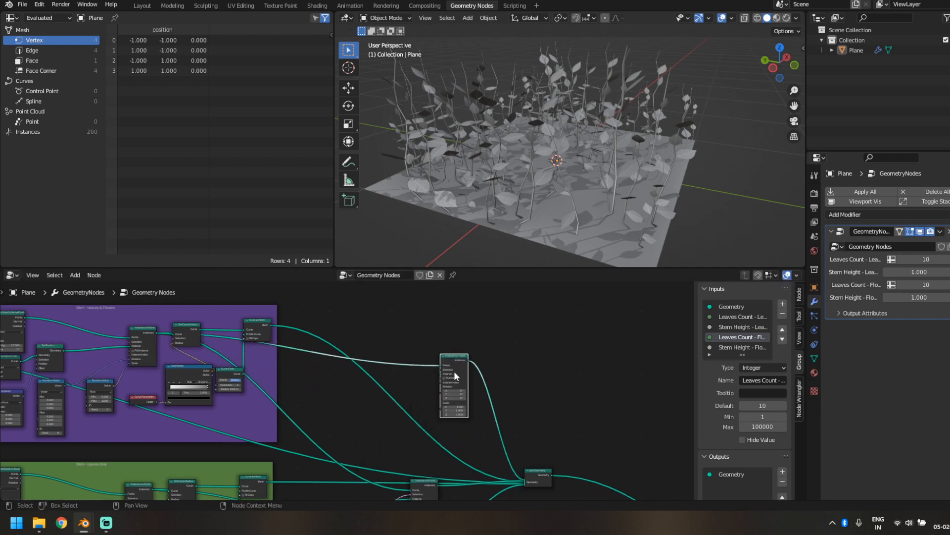
scroll(473, 427, down, 2)
middle_drag(473, 427, 426, 352)
drag(415, 298, 441, 483)
middle_drag(440, 483, 422, 383)
drag(423, 383, 366, 440)
middle_drag(294, 458, 394, 351)
middle_drag(396, 417, 333, 367)
scroll(333, 393, down, 2)
drag(329, 482, 327, 353)
middle_drag(378, 356, 381, 423)
scroll(380, 422, up, 8)
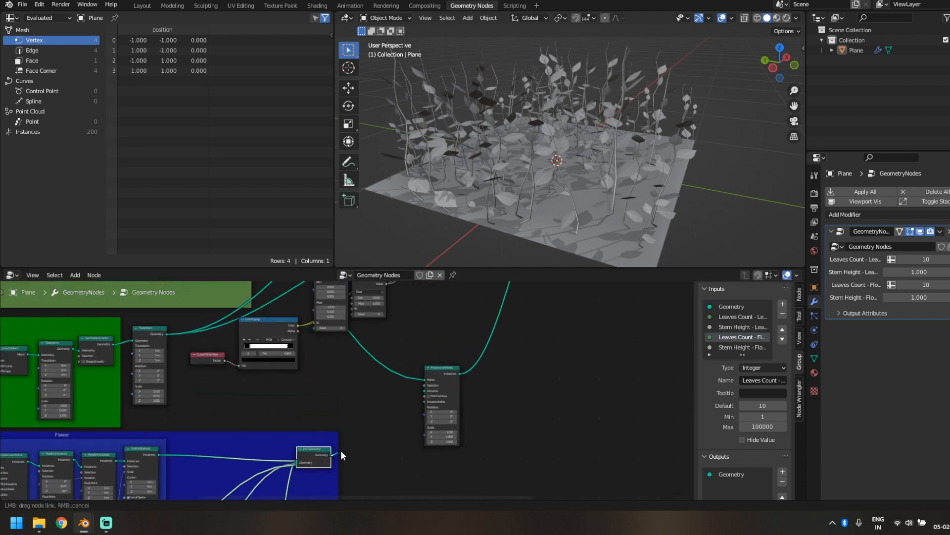
Try the Flower frame's Join Geometry output as the new node's Instance input, and cut that link again
drag(427, 395, 426, 392)
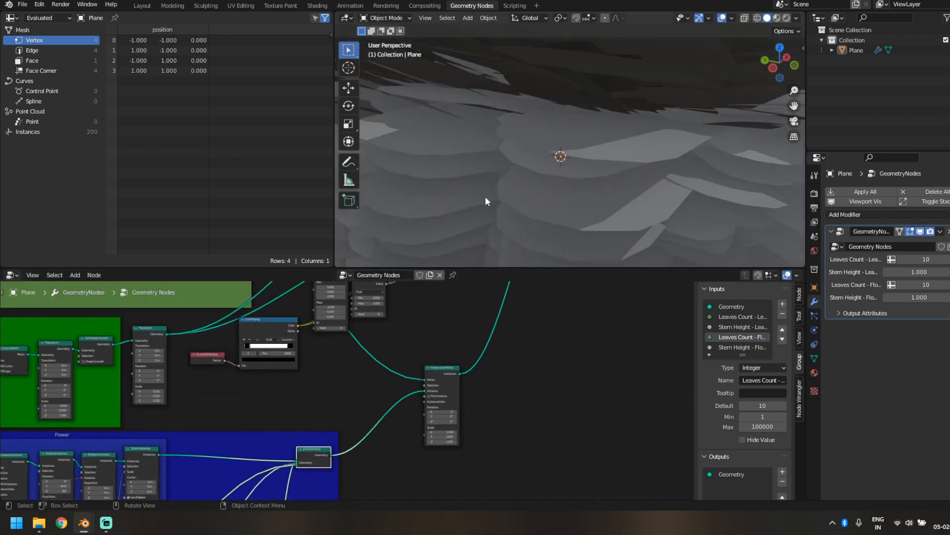
middle_drag(491, 212, 491, 214)
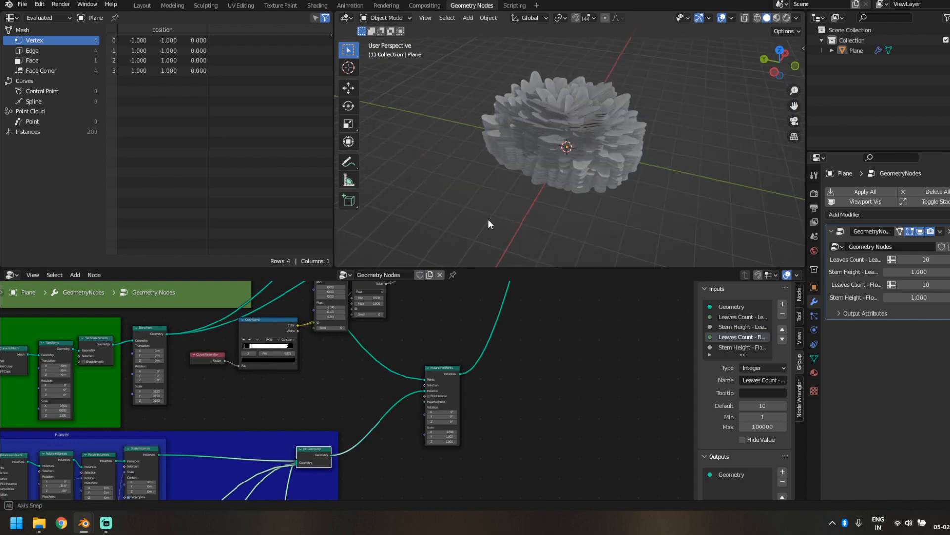
ctrl+right_drag(386, 446, 386, 447)
scroll(361, 444, down, 3)
middle_drag(360, 440, 394, 395)
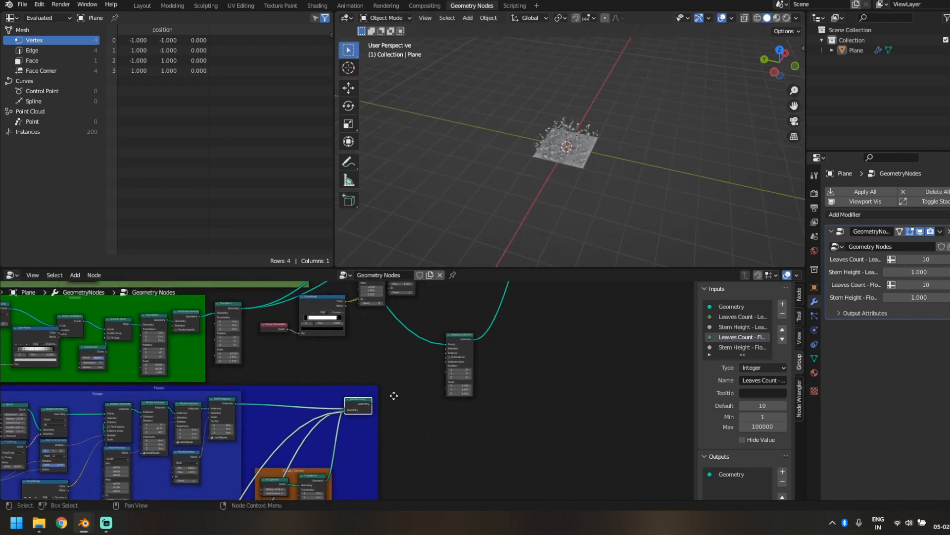
Tidy the Flower frame's Join Geometry position and add an Endpoint Selection node near the flower Instance on Points node
scroll(360, 445, up, 3)
drag(358, 403, 346, 414)
scroll(357, 396, down, 3)
middle_drag(416, 371, 468, 469)
mouse_move(504, 390)
middle_down()
mouse_move(523, 439)
mouse_move(505, 400)
middle_up()
middle_drag(436, 441, 451, 419)
key(shift+a)
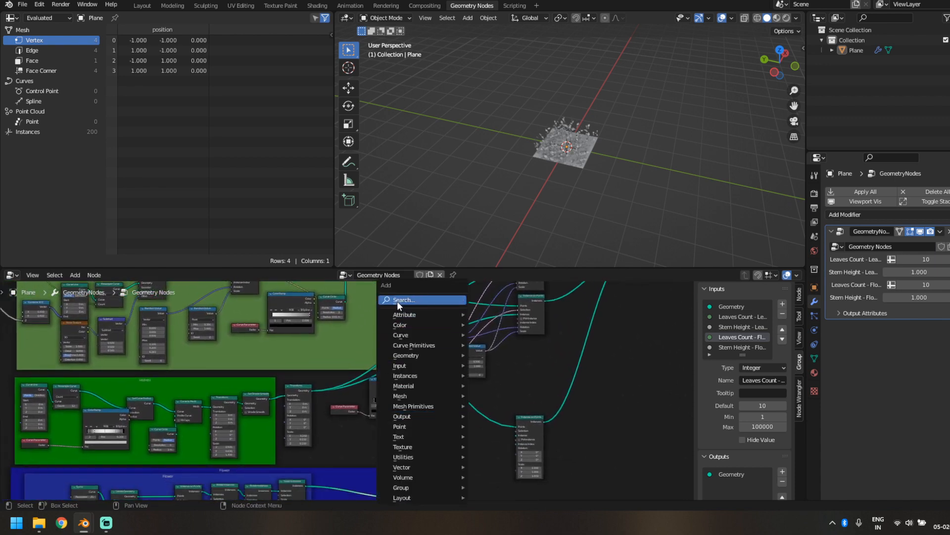
text(end)
key(Return)
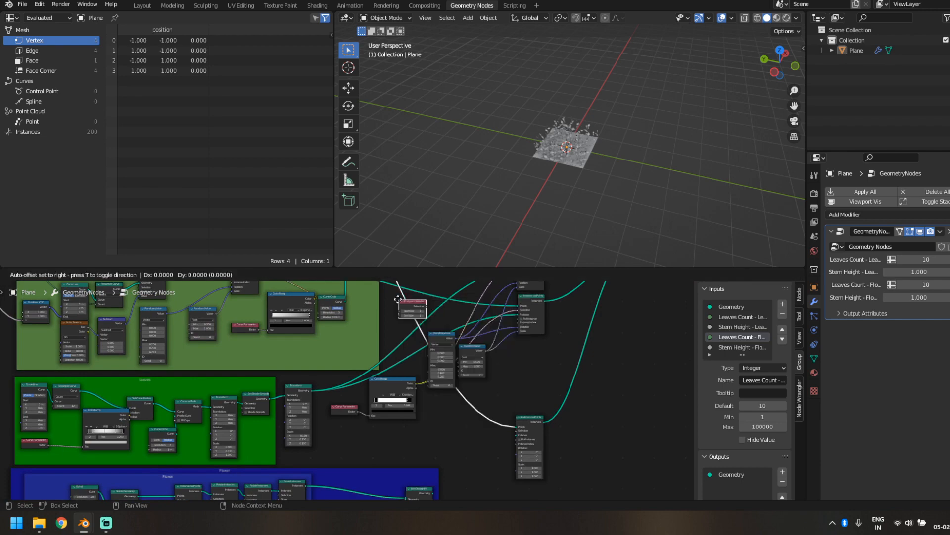
click(418, 433)
Link the Endpoint Selection output to the flower Instance on Points node's Selection input and set Start Size to 0
scroll(450, 439, up, 2)
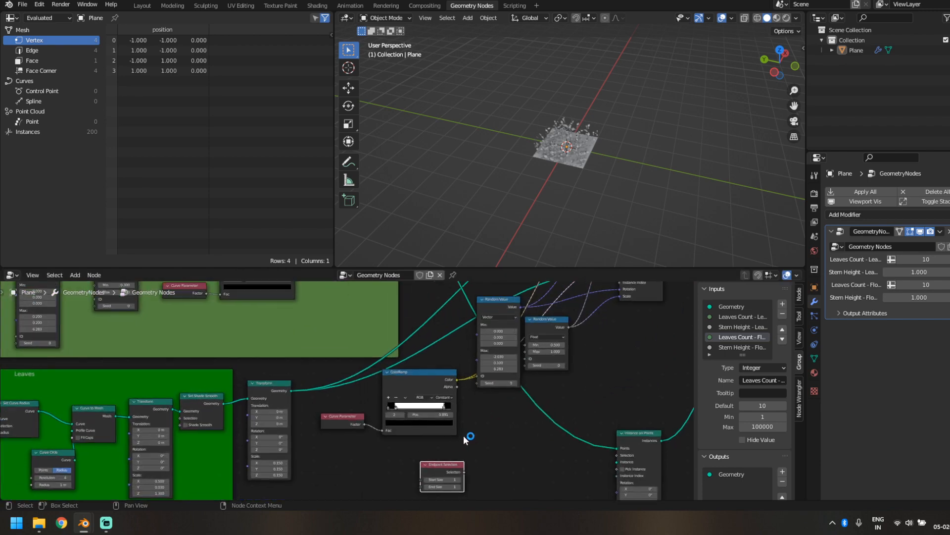
scroll(446, 438, up, 2)
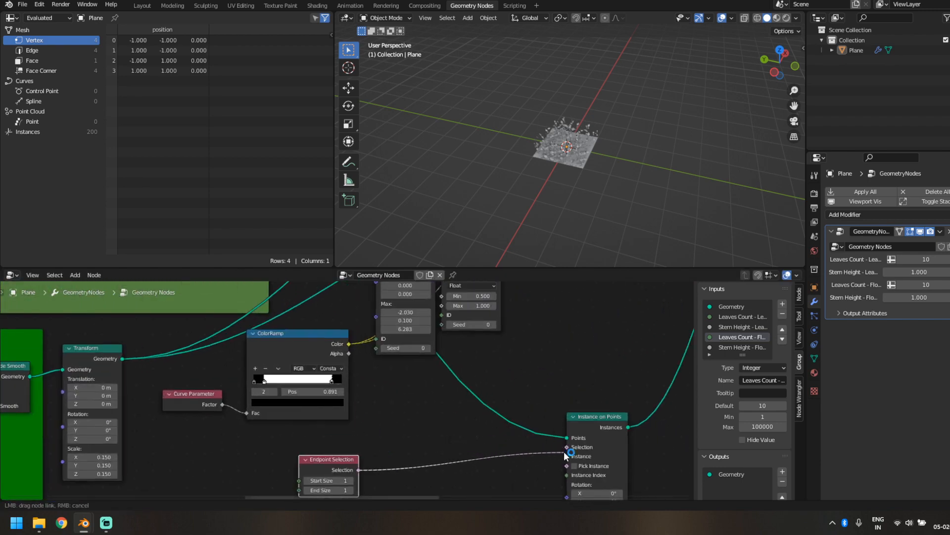
scroll(365, 448, up, 2)
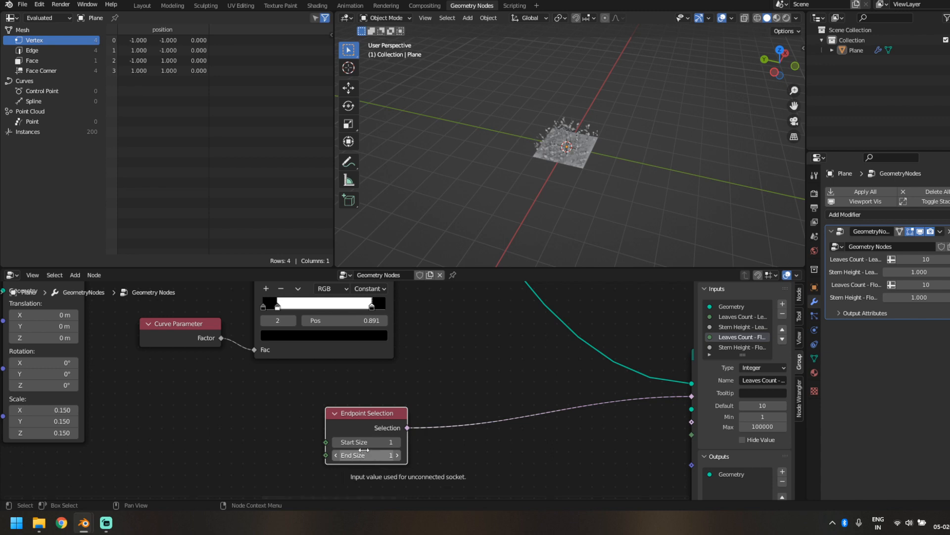
click(337, 442)
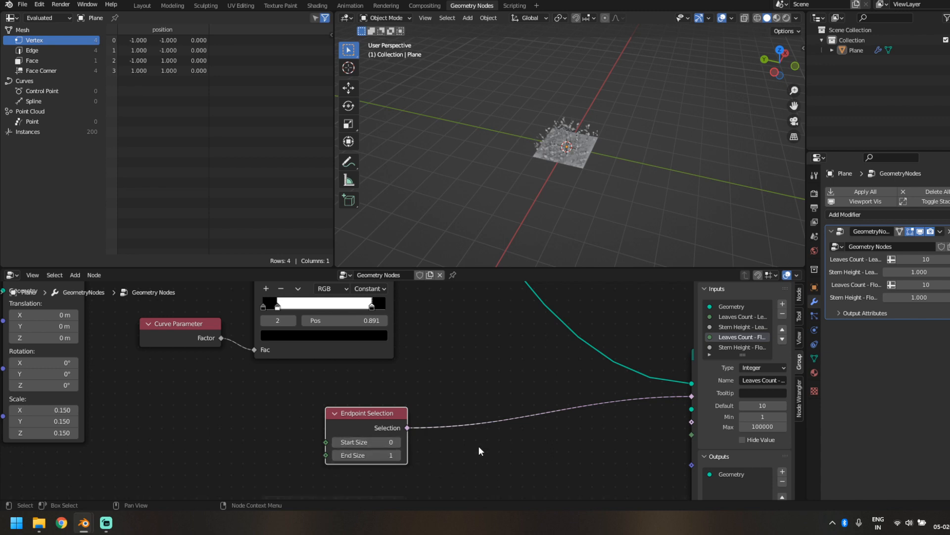
Connect the Flower frame's Join Geometry output to the Instance input of the flower Instance on Points node
scroll(478, 447, down, 4)
middle_drag(452, 442, 390, 378)
scroll(389, 382, down, 4)
drag(355, 447, 491, 352)
middle_drag(566, 200, 512, 154)
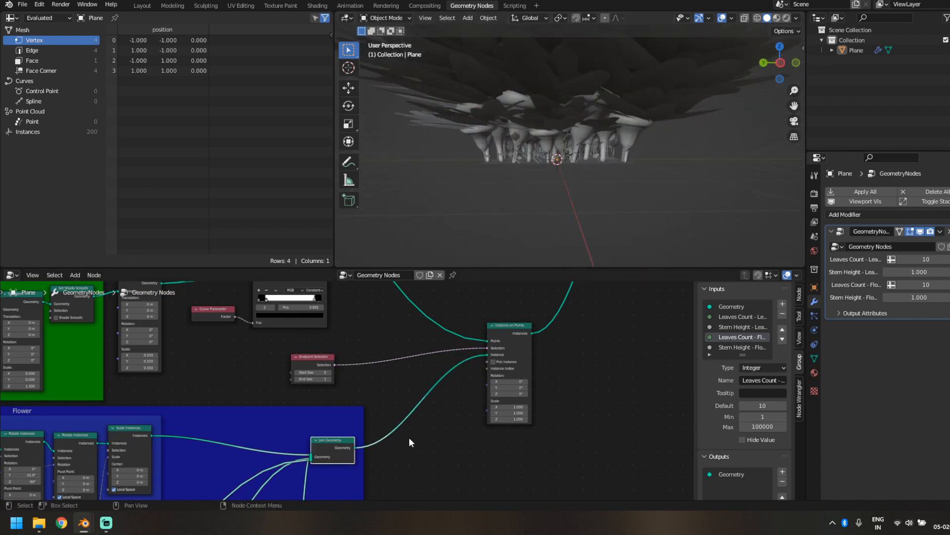
Insert a Transform node on the link between the flower's Join Geometry and its Instance on Points node
scroll(408, 442, down, 2)
key(shift+a)
click(390, 312)
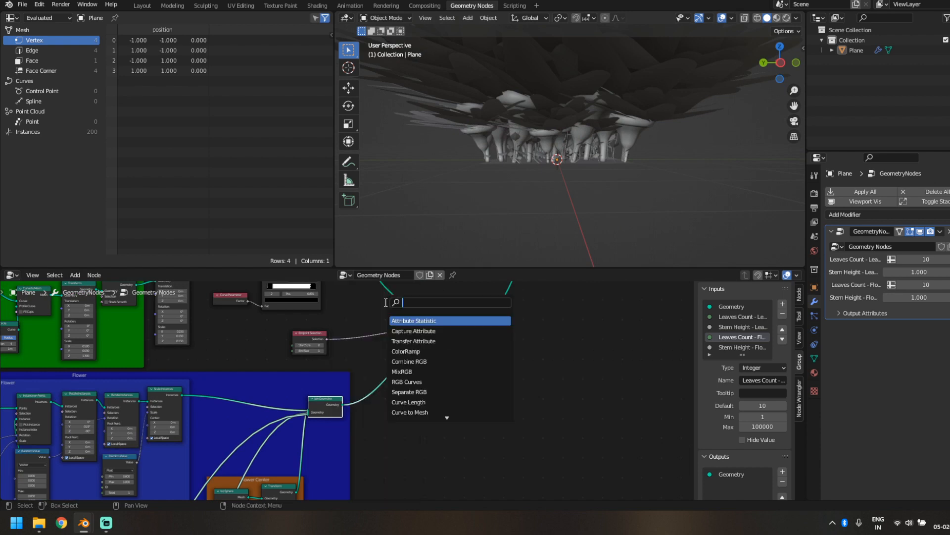
text(tra)
click(400, 320)
click(411, 415)
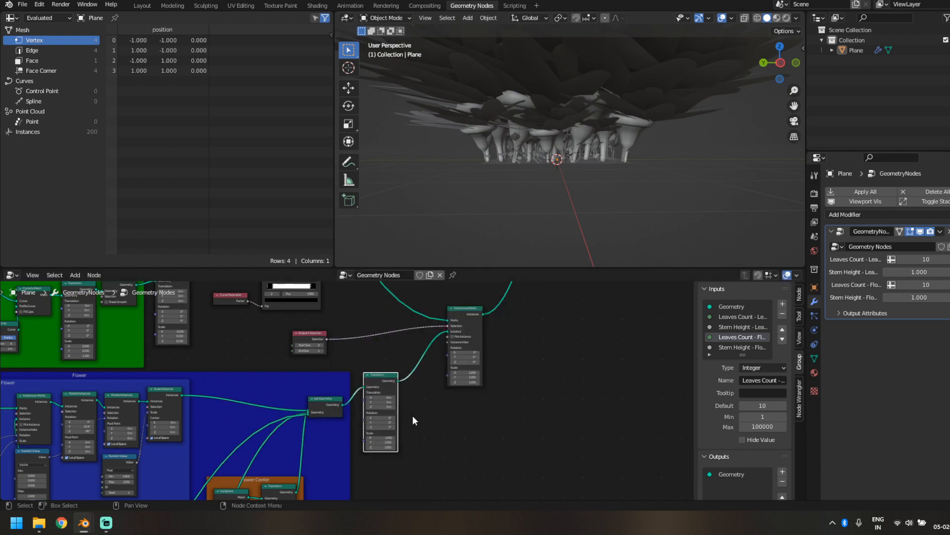
Set the flower Transform node's scale to 0.1 on X, Y and Z
scroll(434, 436, up, 3)
scroll(429, 436, up, 1)
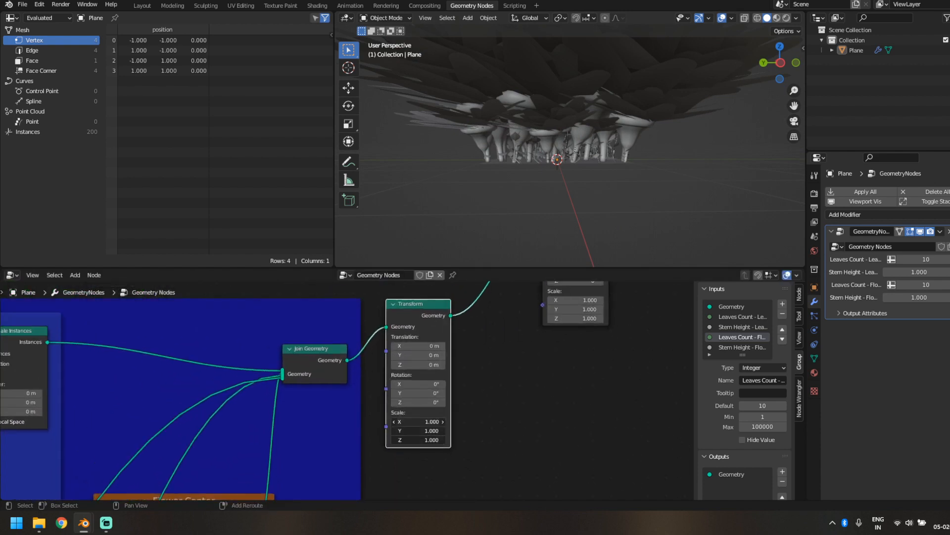
drag(420, 440, 374, 439)
middle_drag(512, 173, 492, 182)
scroll(500, 226, up, 3)
scroll(445, 425, up, 1)
click(445, 426)
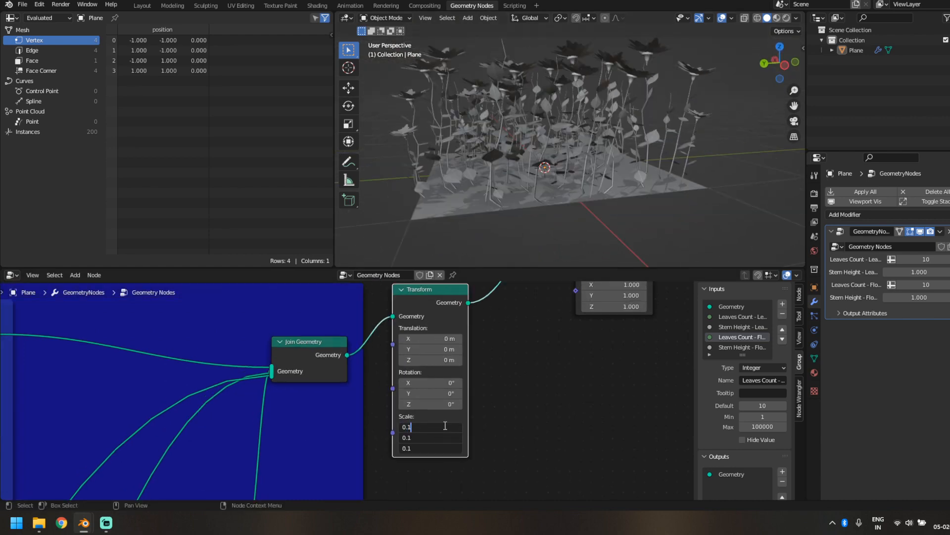
text(0.1)
key(Return)
Set the density of Distribute Points on Faces in the Stem - Leaves & Flowers frame to 2
middle_drag(744, 213, 725, 88)
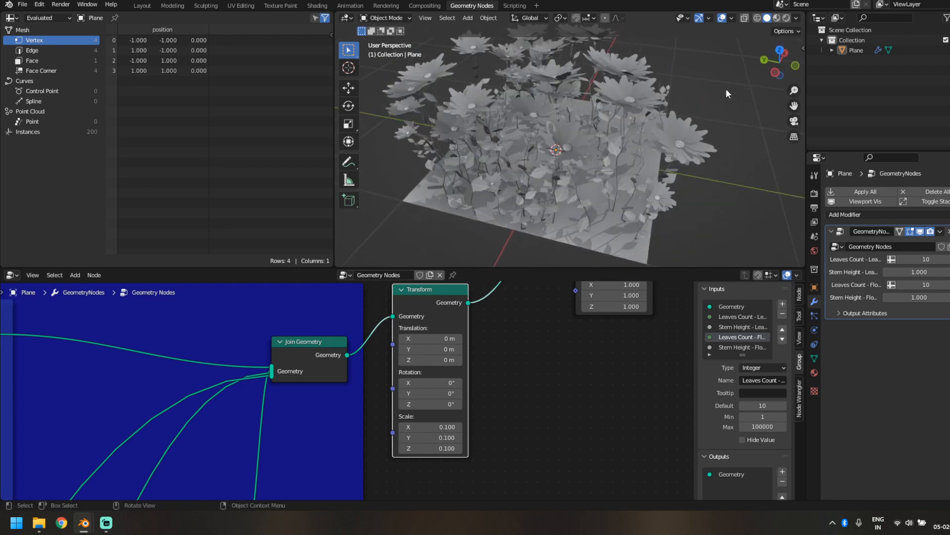
scroll(719, 94, down, 4)
middle_drag(663, 125, 715, 150)
scroll(589, 185, down, 1)
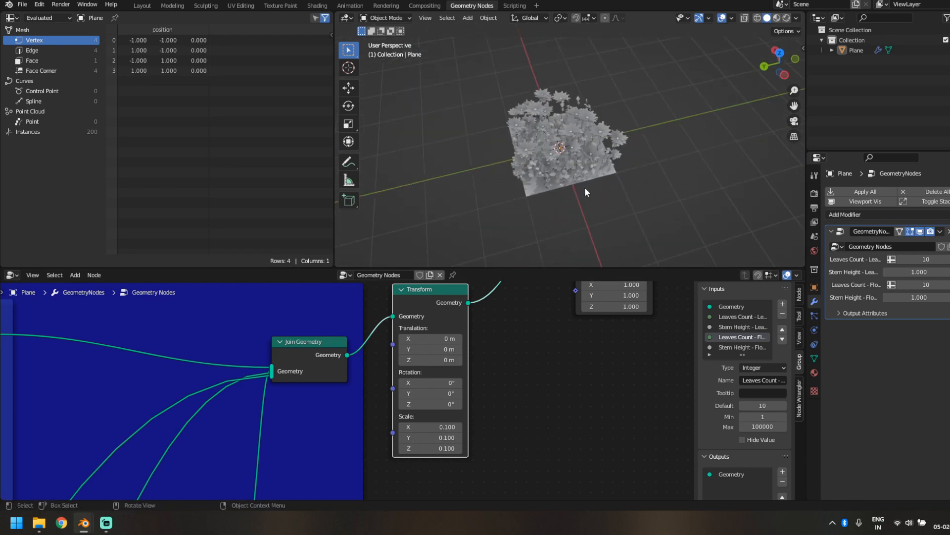
scroll(584, 188, up, 6)
middle_drag(571, 165, 396, 173)
click(407, 184)
scroll(388, 305, down, 10)
middle_drag(212, 332, 343, 384)
scroll(344, 384, up, 4)
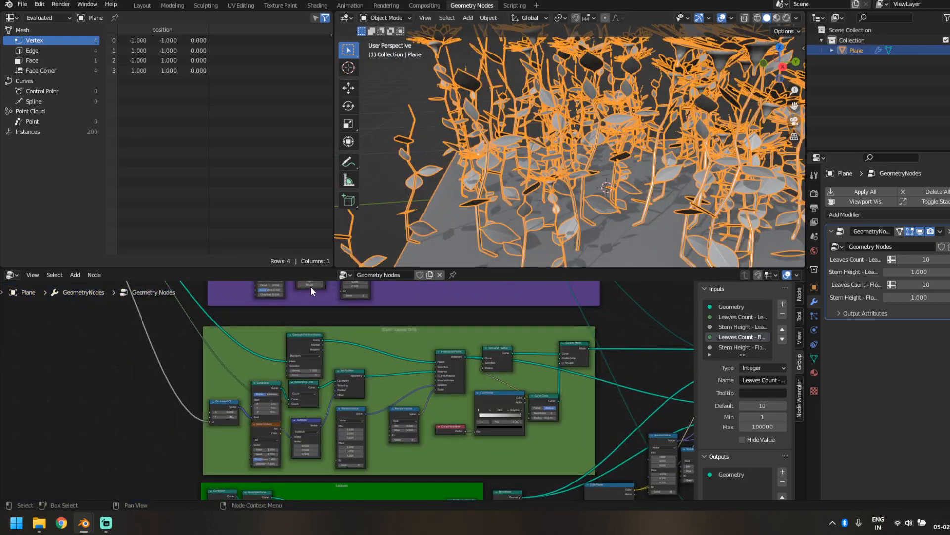
middle_drag(310, 286, 424, 452)
scroll(455, 327, up, 3)
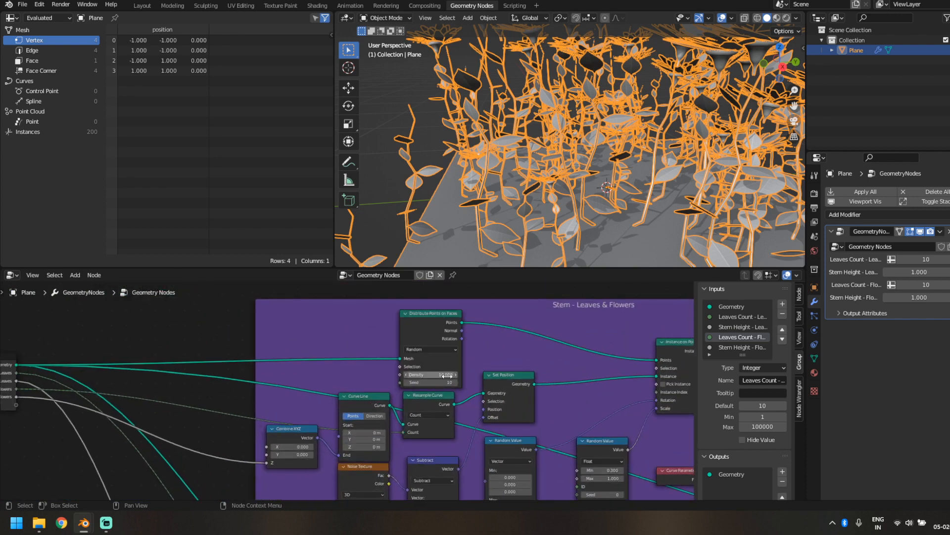
text(2)
key(Return)
Expose the leaves-and-flowers stem distribution's Density as a group input and rename that input Flower Density
scroll(626, 176, down, 4)
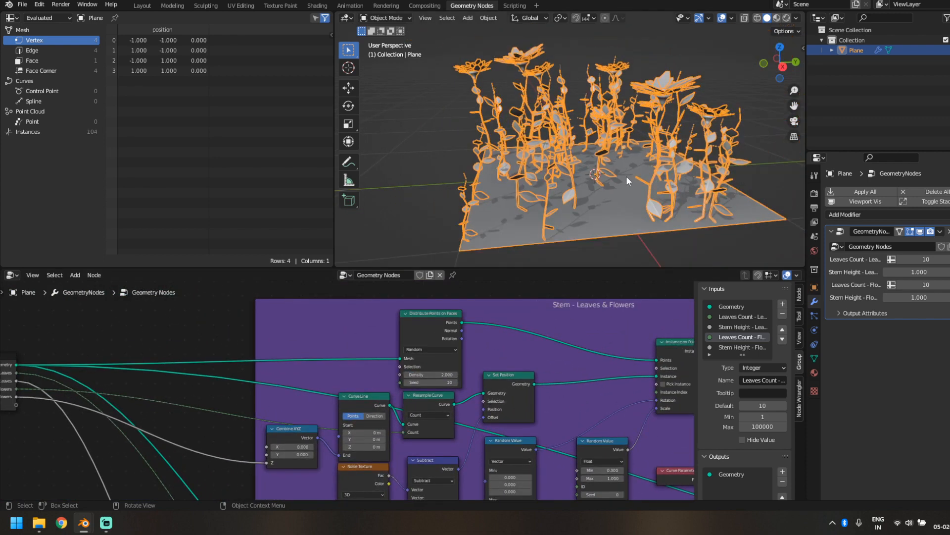
middle_drag(626, 177, 643, 204)
click(444, 184)
middle_drag(444, 184, 466, 195)
scroll(322, 400, up, 3)
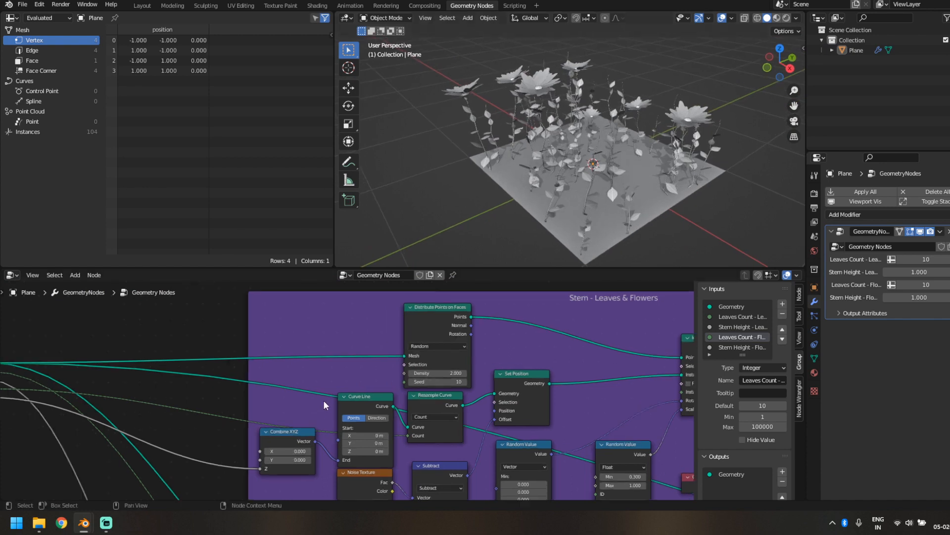
drag(415, 368, 77, 357)
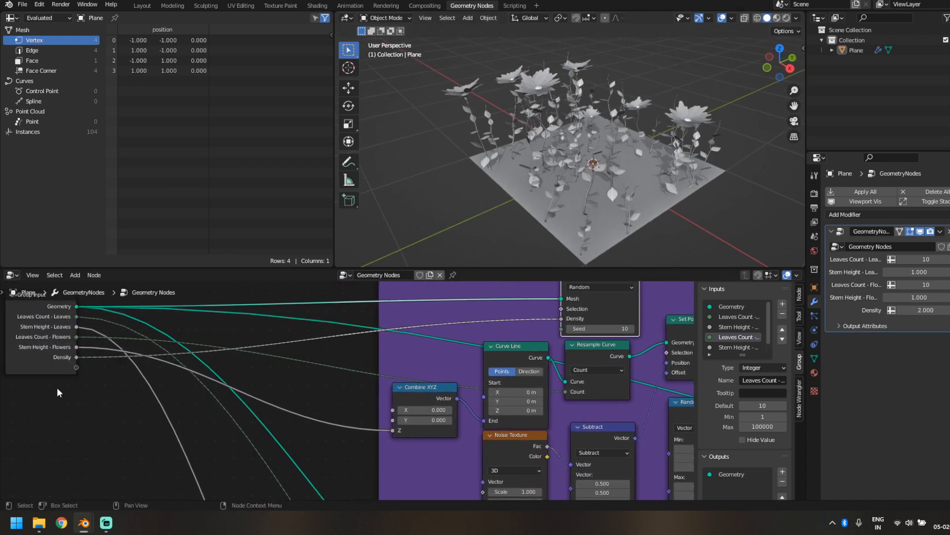
click(738, 343)
scroll(742, 342, down, 1)
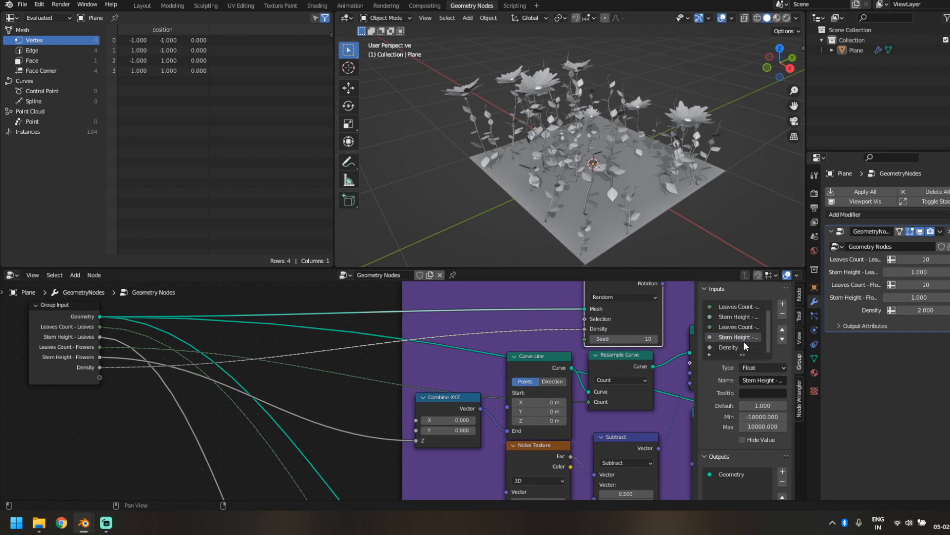
double_click(732, 346)
text(Flower)
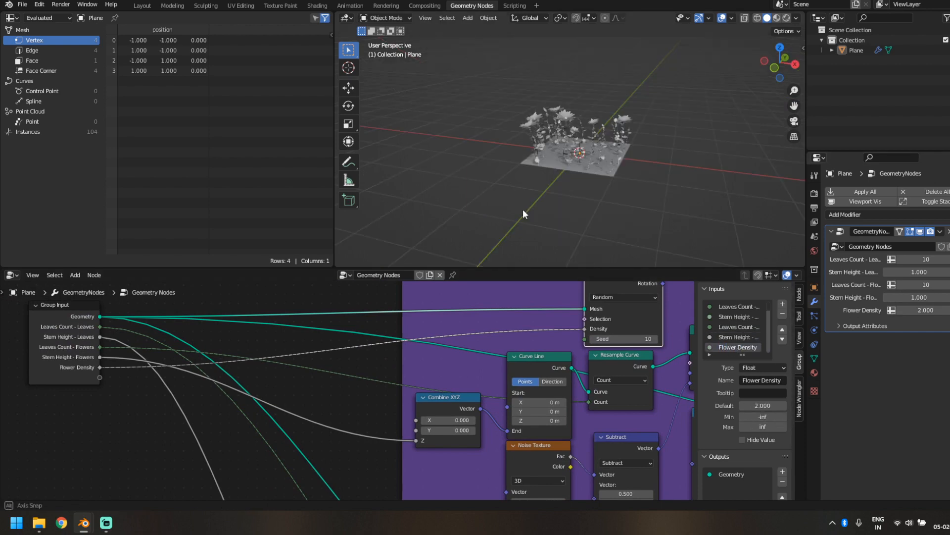
Expose the Density of the Stem - Leaves Only distribution as a group input and rename it Density without Flowers
scroll(524, 206, up, 3)
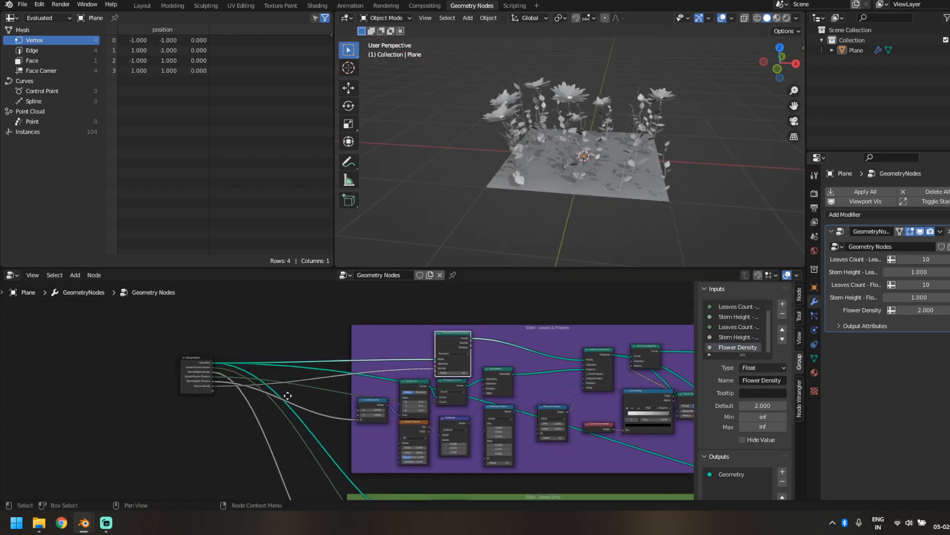
middle_drag(287, 395, 323, 328)
scroll(366, 421, up, 2)
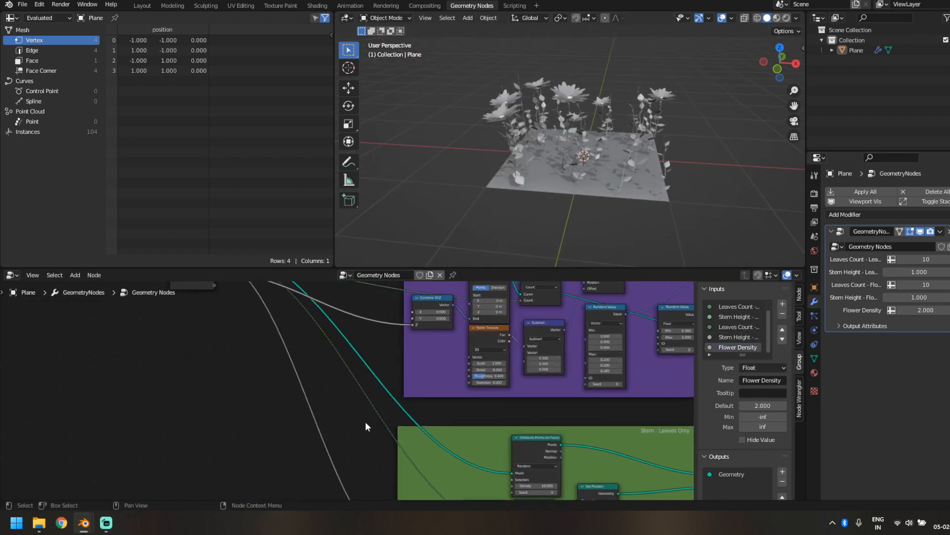
drag(138, 358, 208, 308)
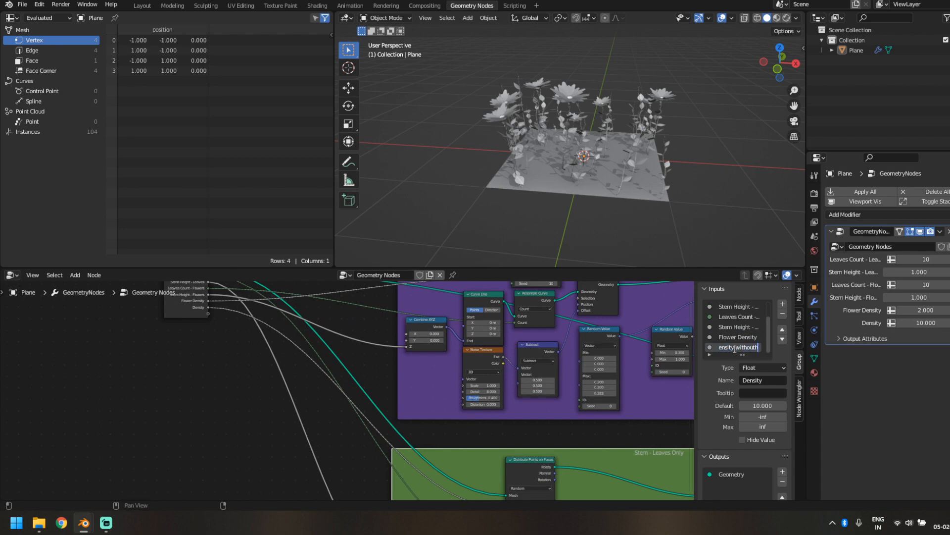
Raise the Density without Flowers value in the modifier to 14.65
middle_drag(637, 223, 565, 161)
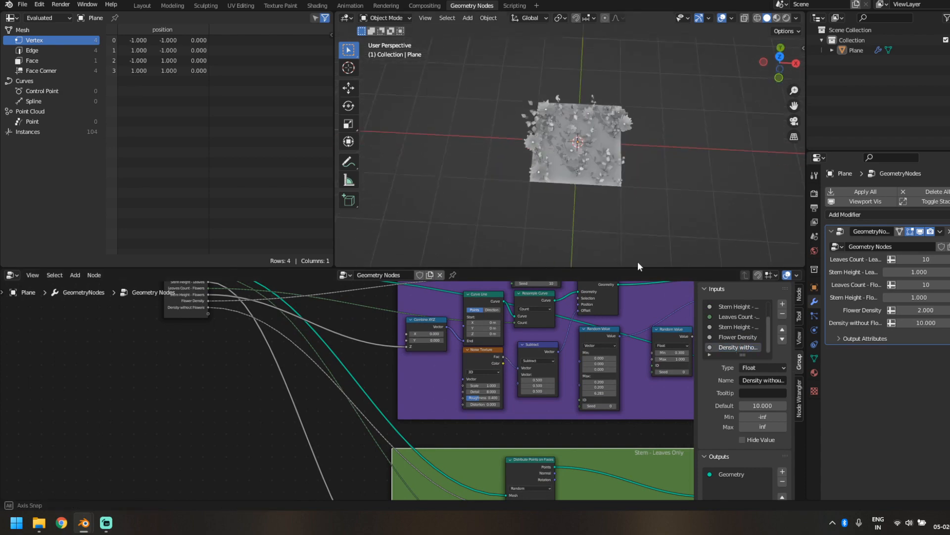
scroll(638, 262, up, 4)
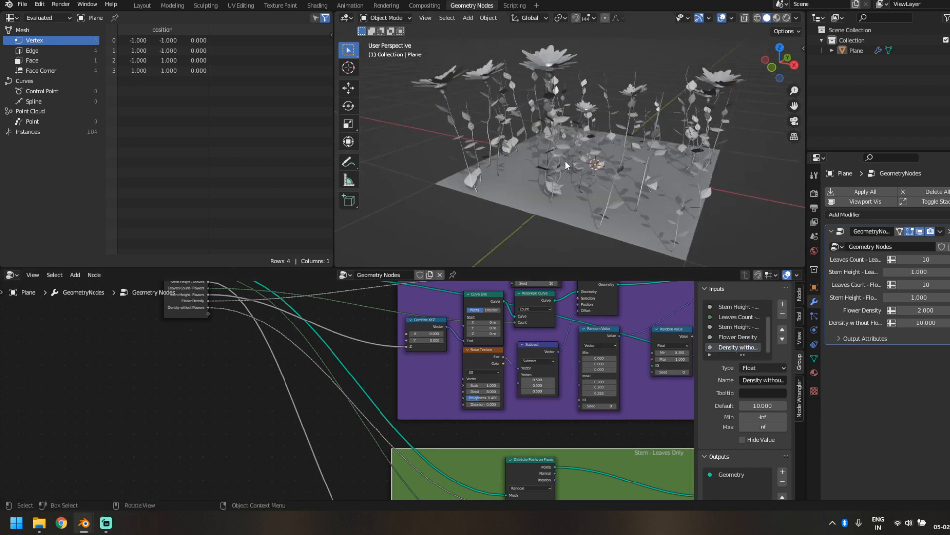
mouse_move(920, 322)
mouse_down()
mouse_move(940, 322)
mouse_move(921, 322)
mouse_up()
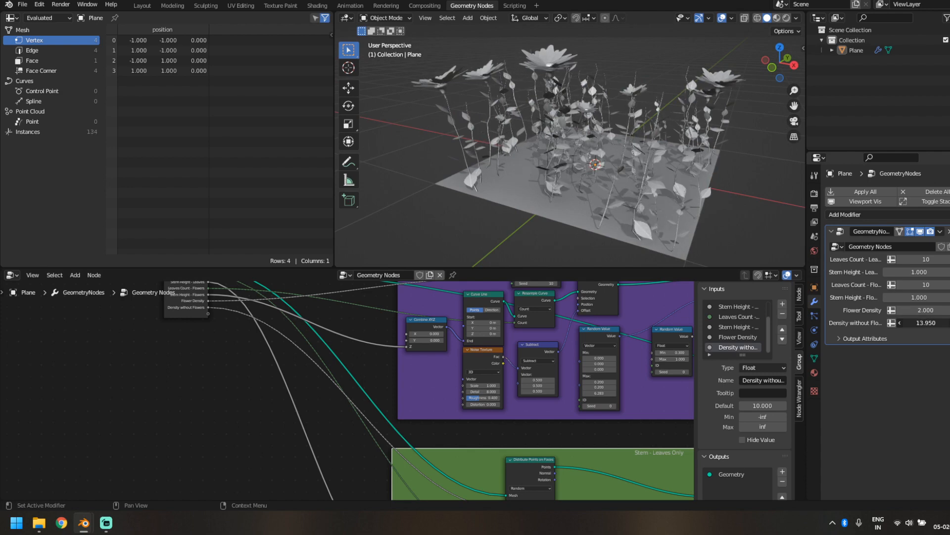
Add a float Random Value node and link it to the Scale input of the flower Instance on Points node
middle_drag(537, 146, 577, 165)
scroll(574, 171, down, 1)
scroll(554, 341, down, 1)
scroll(557, 345, down, 3)
middle_drag(556, 346, 97, 328)
scroll(341, 353, up, 4)
middle_drag(474, 450, 408, 388)
scroll(409, 387, up, 2)
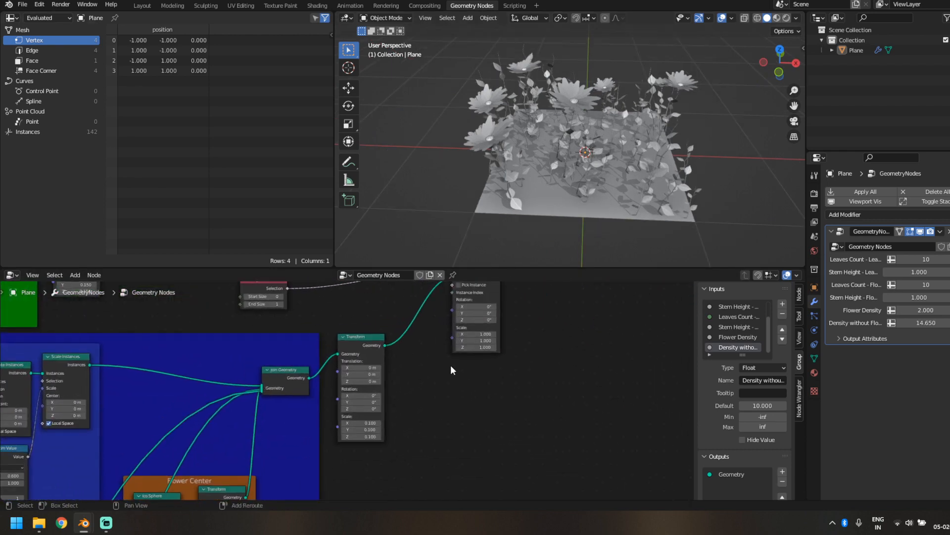
key(shift+a)
text(rand)
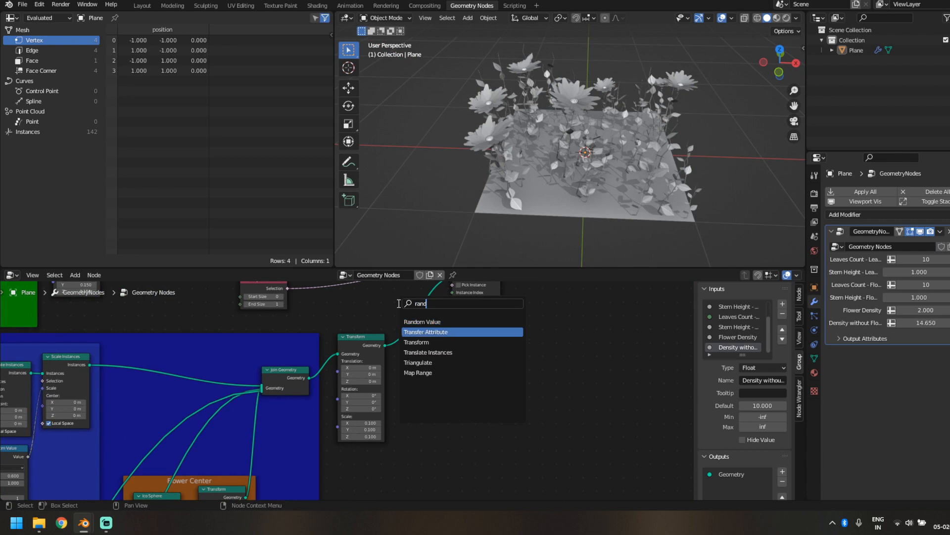
key(Return)
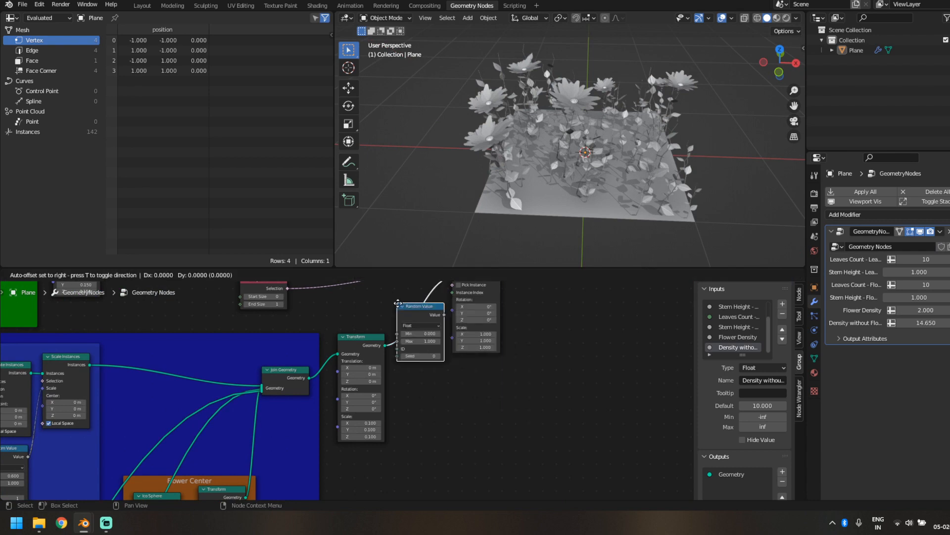
click(434, 436)
drag(458, 433, 453, 338)
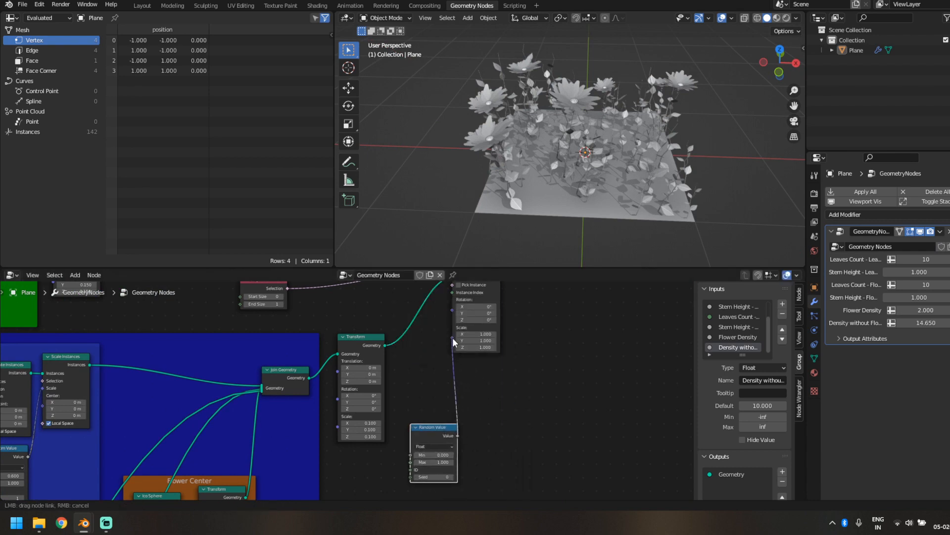
Set the flower scale's Random Value minimum to 0.2 and maximum to 0.72
middle_drag(566, 257, 555, 168)
scroll(548, 161, up, 3)
scroll(446, 465, up, 2)
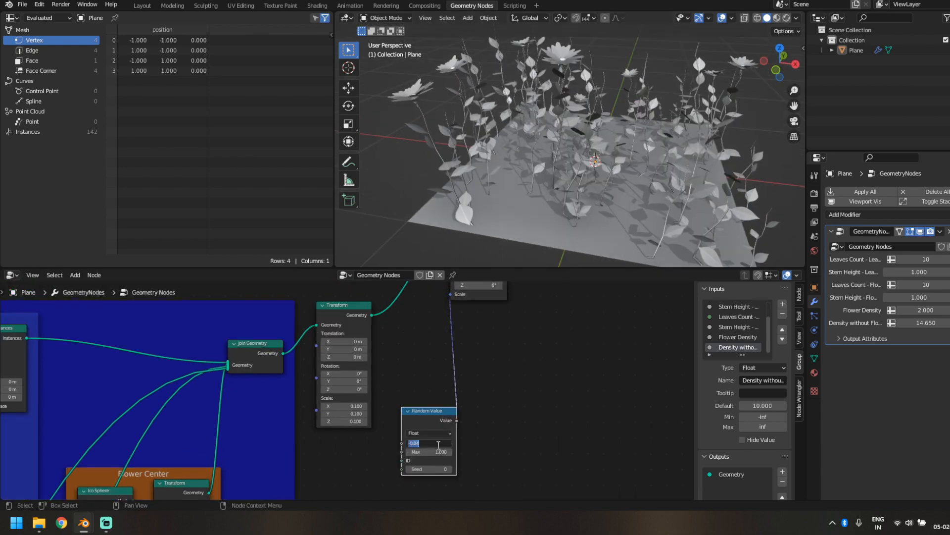
text(.2)
key(Return)
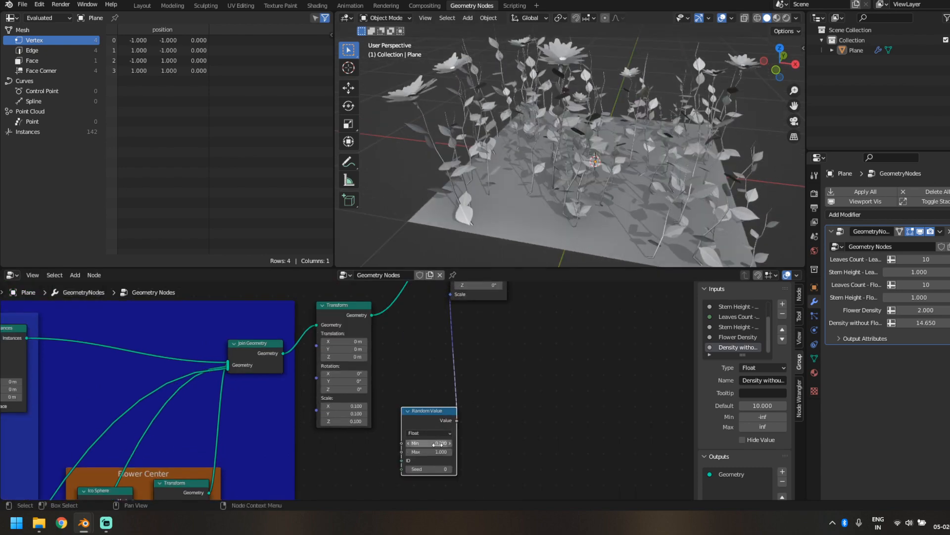
middle_drag(568, 126, 610, 148)
scroll(438, 455, up, 1)
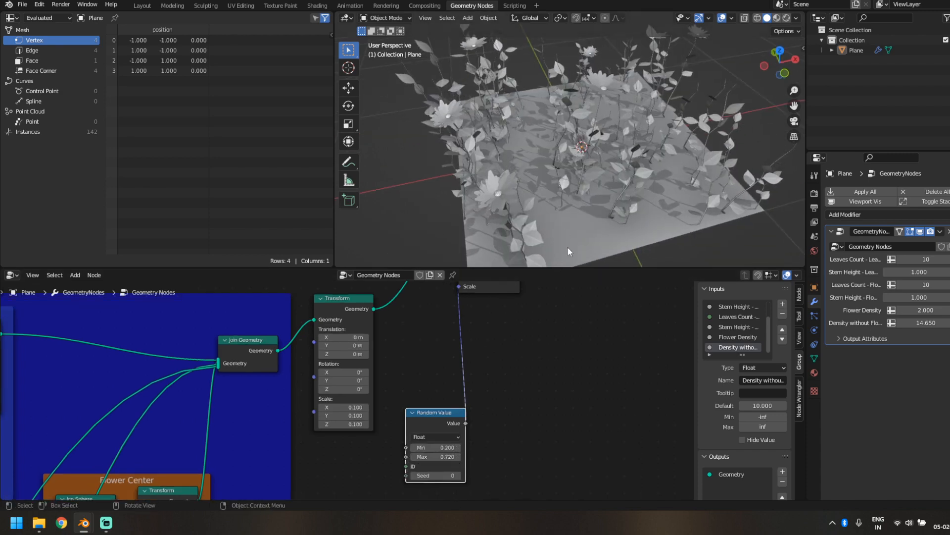
Move the flower Instance on Points node farther from the Transform and Random Value nodes to make room between them
middle_drag(561, 192, 670, 183)
scroll(524, 413, down, 4)
middle_drag(524, 414, 444, 478)
drag(428, 312, 512, 316)
middle_drag(412, 407, 439, 403)
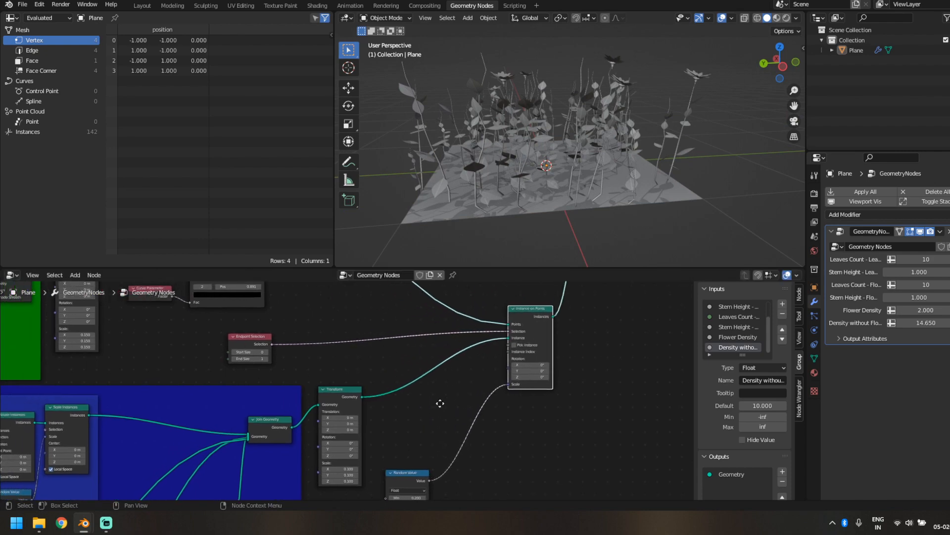
scroll(478, 85, up, 3)
middle_drag(555, 115, 522, 173)
scroll(523, 174, up, 3)
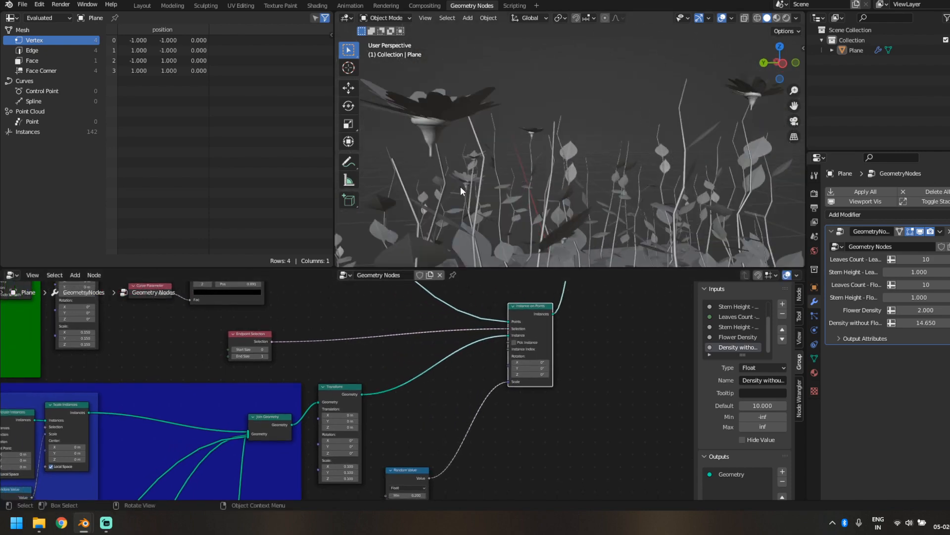
Raise the flower geometry by setting its Transform node's Z translation to 0.1 m
middle_drag(461, 186, 471, 179)
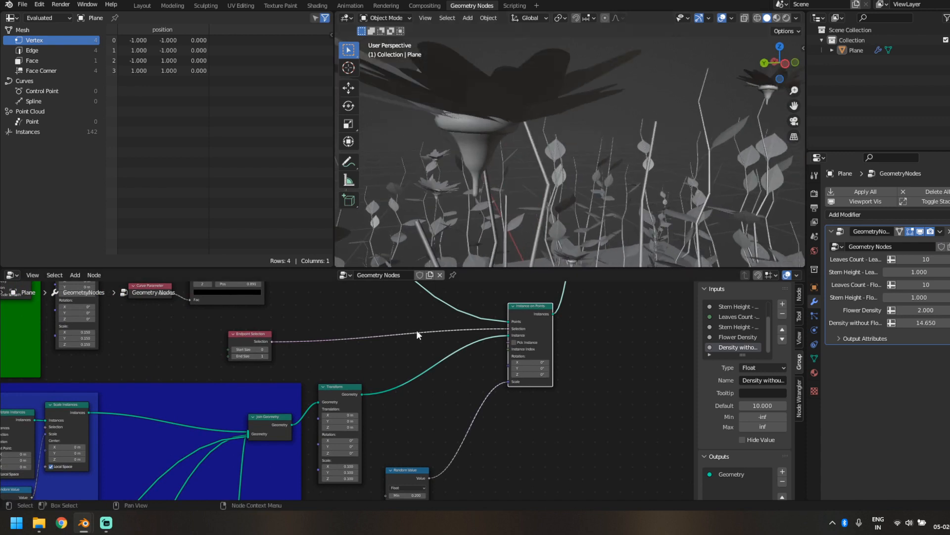
middle_drag(400, 399, 456, 341)
scroll(403, 379, up, 3)
mouse_move(398, 364)
mouse_down()
mouse_move(422, 364)
mouse_move(413, 365)
mouse_up()
middle_drag(536, 219, 497, 188)
scroll(500, 363, down, 3)
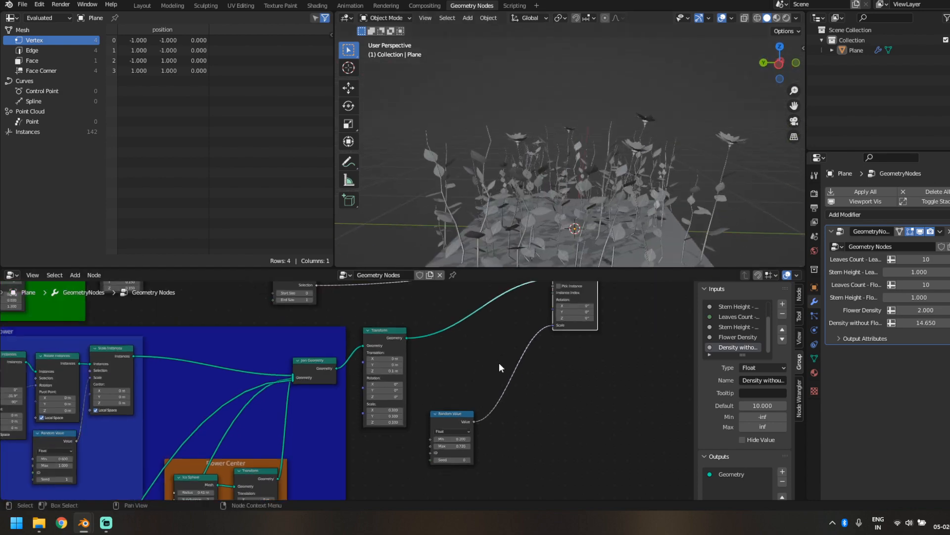
Duplicate the flower scale's Random Value node and link the copy, as a Vector type, to the flower Instance on Points Rotation input
middle_drag(490, 360, 426, 360)
middle_drag(530, 412, 514, 442)
drag(372, 442, 435, 451)
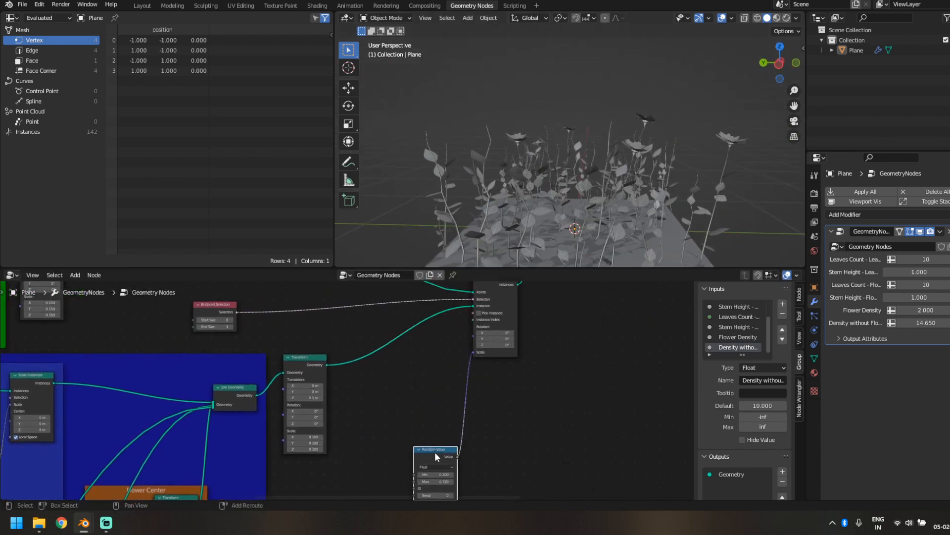
key(shift+s)
click(443, 445)
key(shift+d)
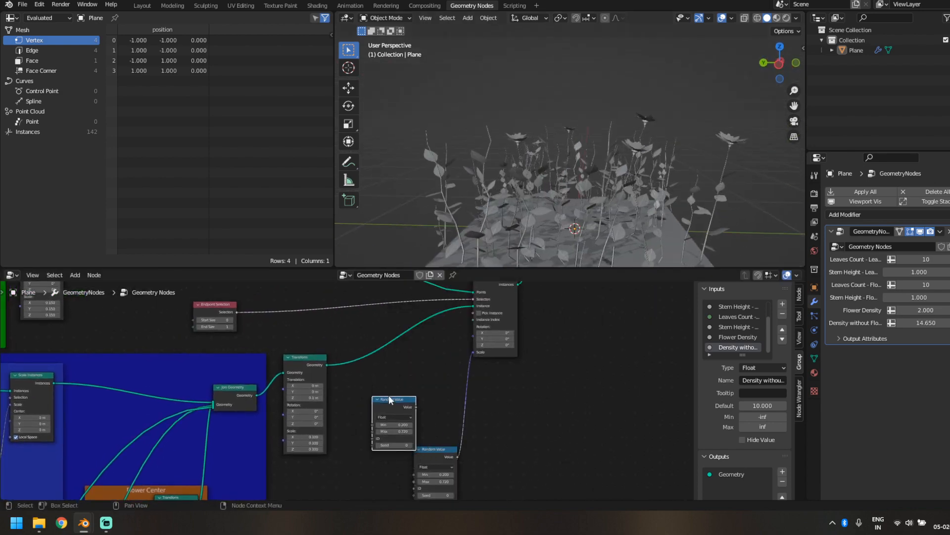
click(383, 437)
drag(415, 406, 474, 326)
Set the vector Random Value's maximum Z to tau (6.283) for full random flower rotation, keeping the maximum X at 1
scroll(443, 410, up, 3)
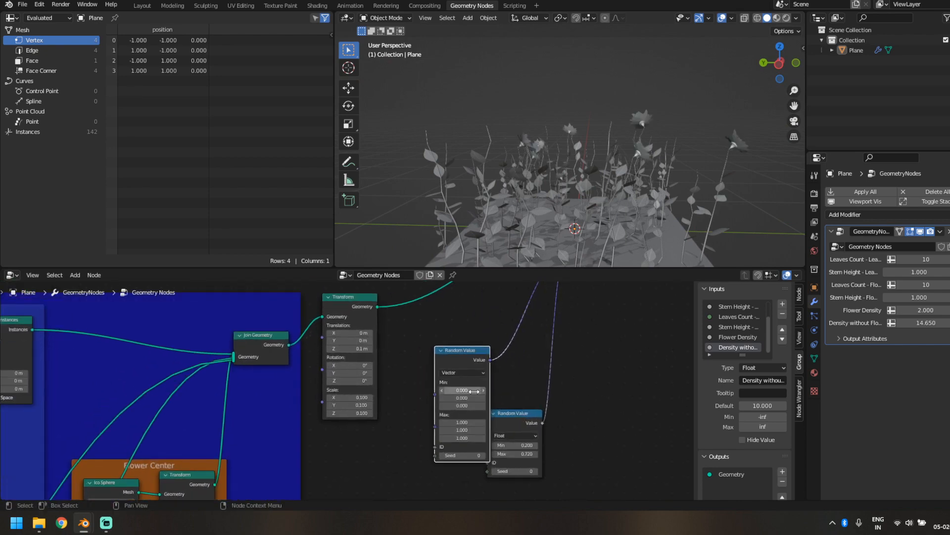
middle_drag(591, 196, 515, 240)
scroll(445, 375, up, 3)
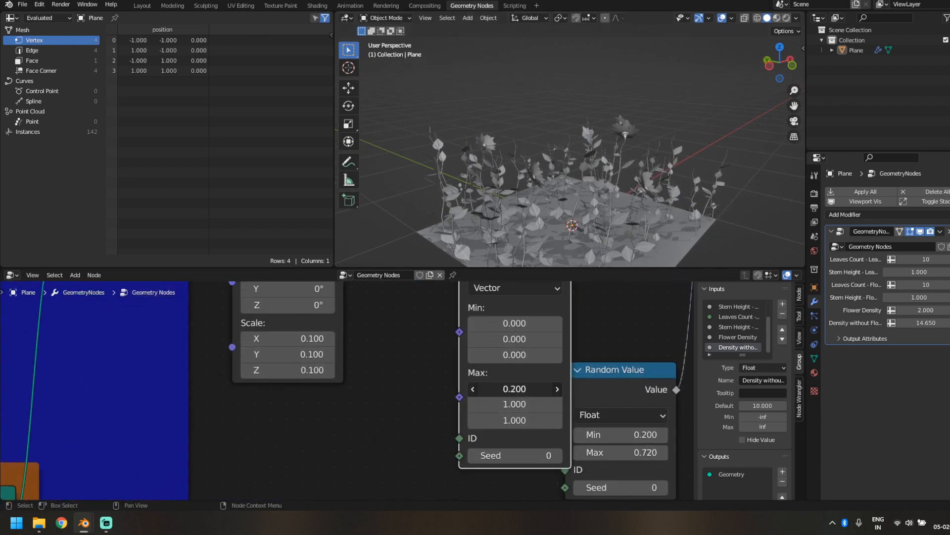
drag(505, 389, 515, 389)
drag(513, 421, 547, 421)
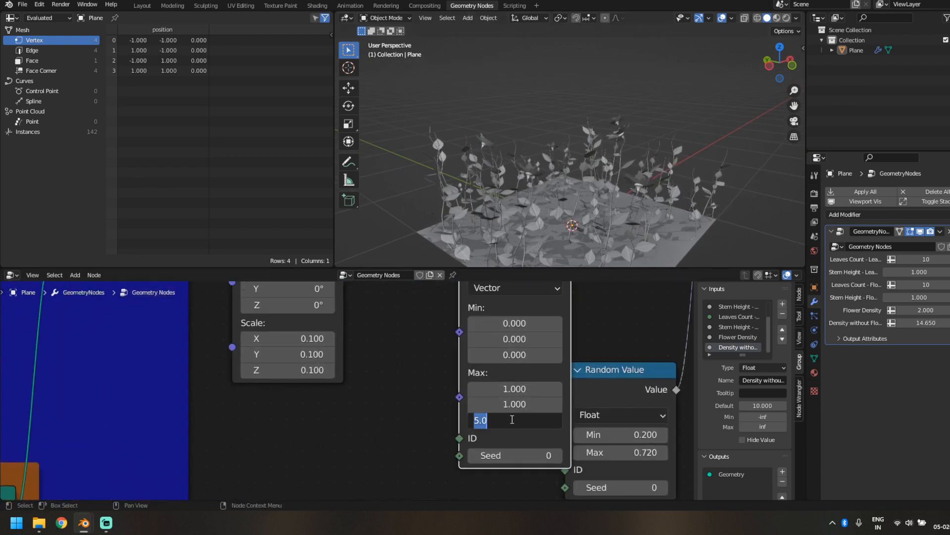
text(u)
key(Return)
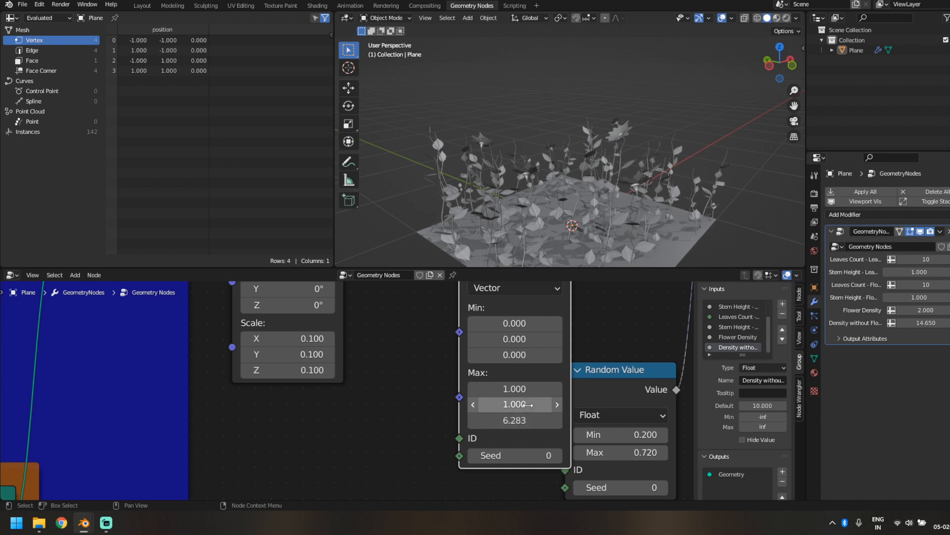
Limit the flower tilt by setting the vector Random Value's maximum Y to 0.2 and maximum X to 0.3
key(Return)
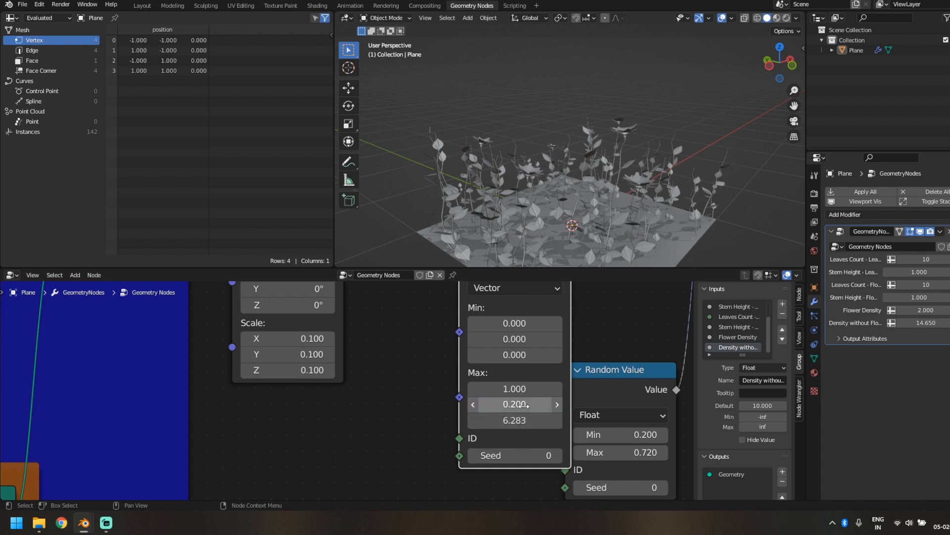
click(518, 389)
text(0.)
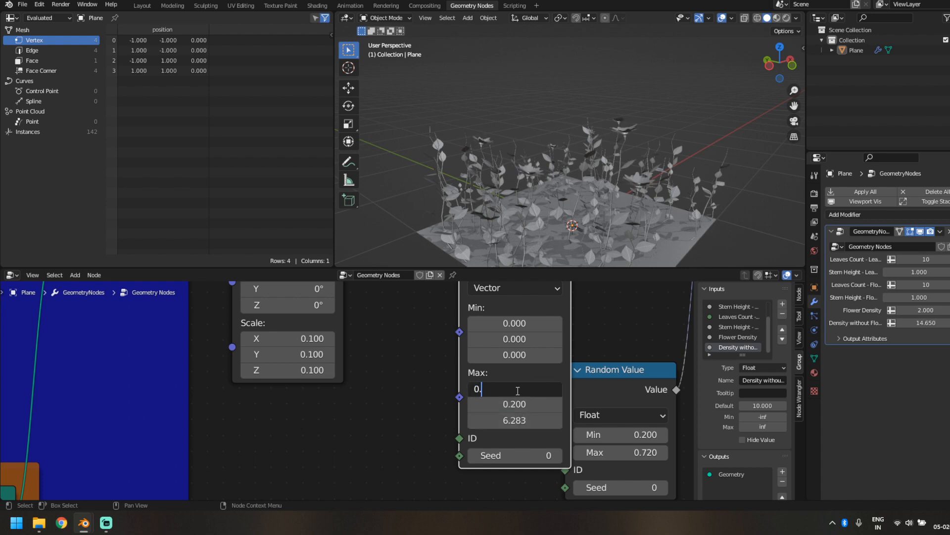
text(3)
key(Return)
middle_drag(505, 127, 484, 207)
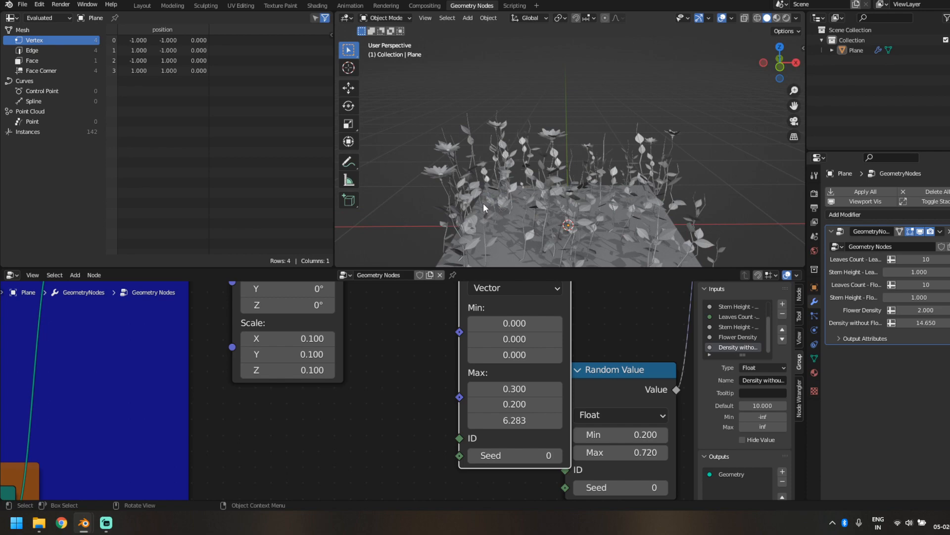
middle_drag(583, 137, 575, 310)
Move both flower Random Value nodes next to the Transform node, with the float one below the vector one
scroll(575, 309, down, 5)
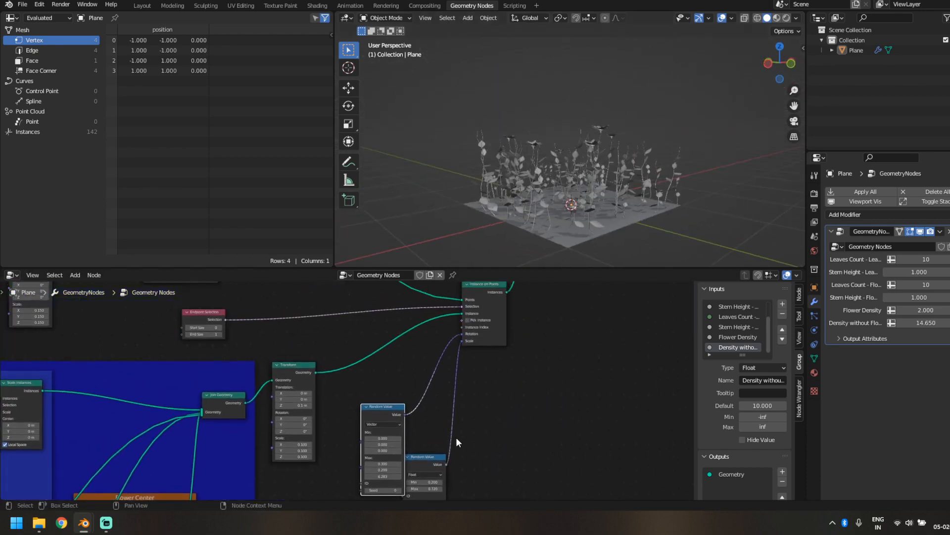
drag(370, 411, 341, 387)
drag(419, 458, 346, 461)
scroll(513, 397, down, 3)
middle_drag(512, 397, 473, 447)
In the modifier, set the first Leaves Count, for the leafy stems, to 18 and Flower Density to 2.69
middle_drag(496, 215, 547, 255)
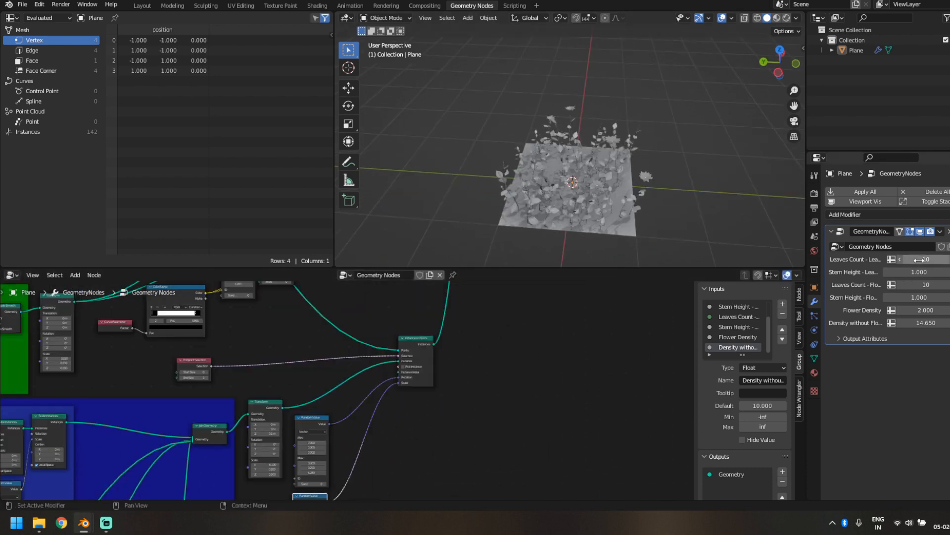
drag(920, 259, 940, 259)
middle_drag(536, 210, 537, 159)
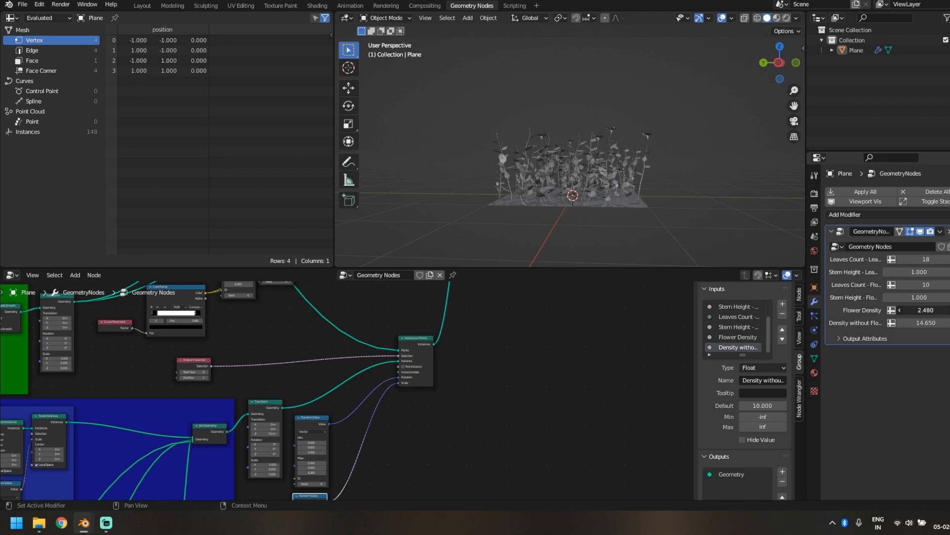
mouse_move(562, 179)
middle_down()
mouse_move(563, 234)
mouse_move(567, 202)
mouse_move(555, 181)
middle_up()
Save the garden file and examine the plants from several angles
key(ctrl+s)
scroll(601, 213, up, 5)
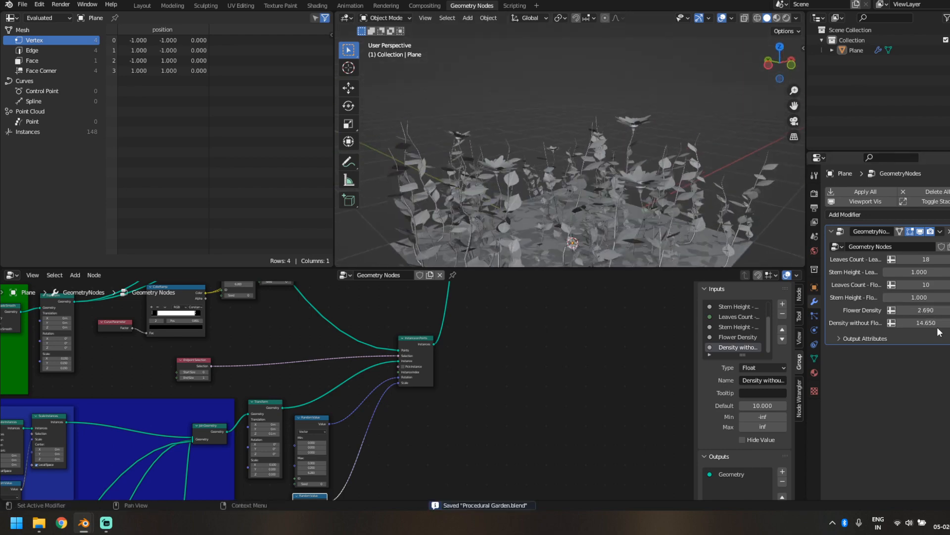
mouse_move(921, 323)
mouse_down()
mouse_move(936, 322)
mouse_move(919, 322)
mouse_up()
middle_drag(527, 200, 550, 218)
scroll(352, 391, down, 2)
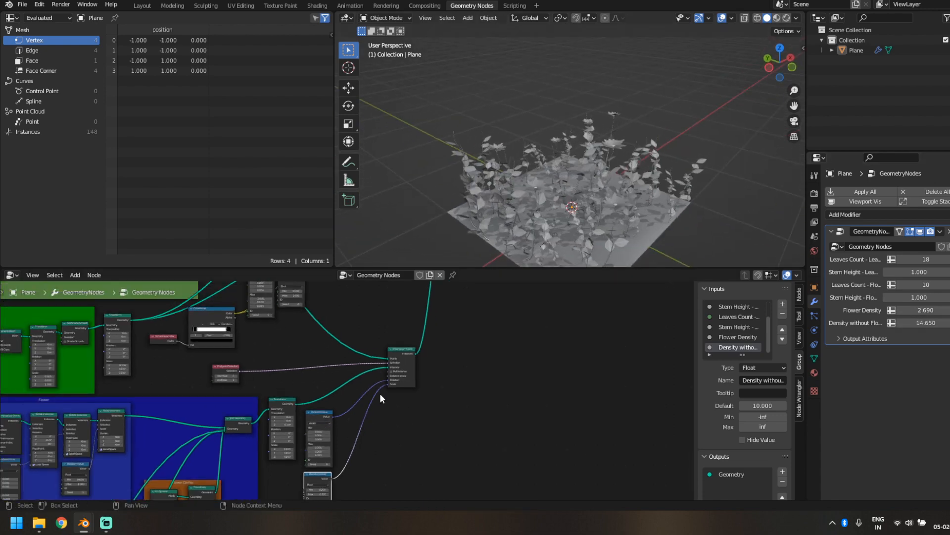
middle_drag(604, 228, 638, 206)
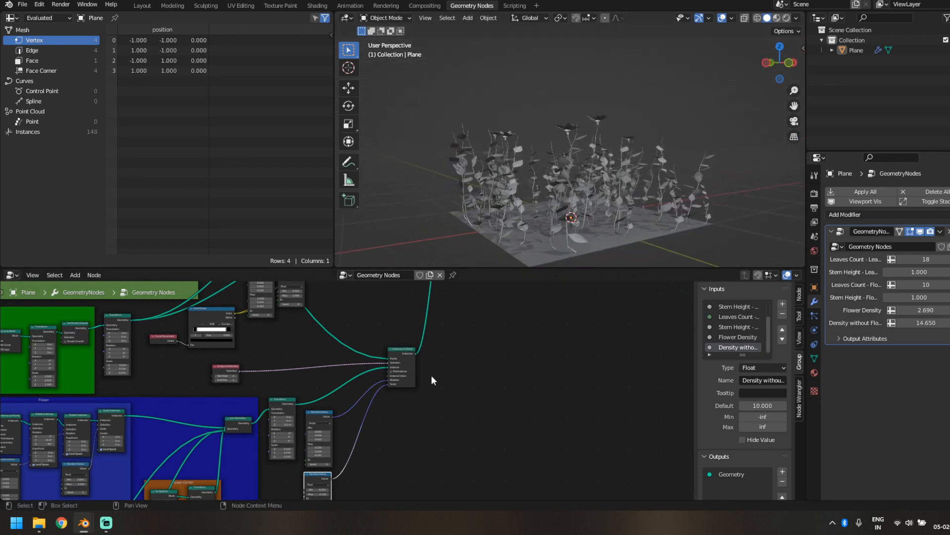
Move the final Join Geometry node farther from the plant frames to widen the spacing before the output
scroll(433, 375, down, 3)
middle_drag(444, 372, 425, 446)
scroll(421, 331, up, 1)
drag(416, 309, 475, 311)
middle_drag(386, 386, 393, 450)
drag(482, 379, 506, 381)
middle_drag(577, 214, 590, 231)
scroll(358, 405, down, 2)
Add a Set Material node after the Fill Curve node in the Petals frame
middle_drag(402, 383, 454, 433)
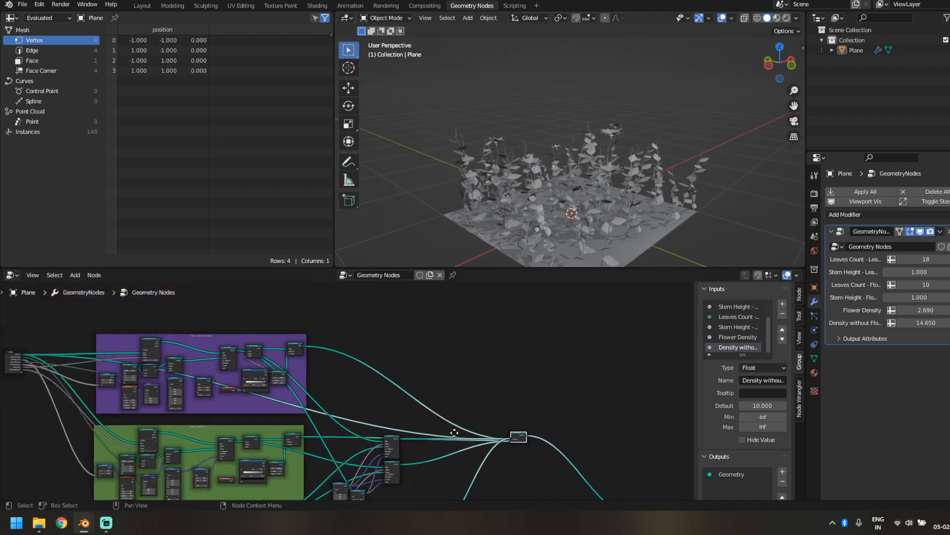
scroll(395, 409, up, 1)
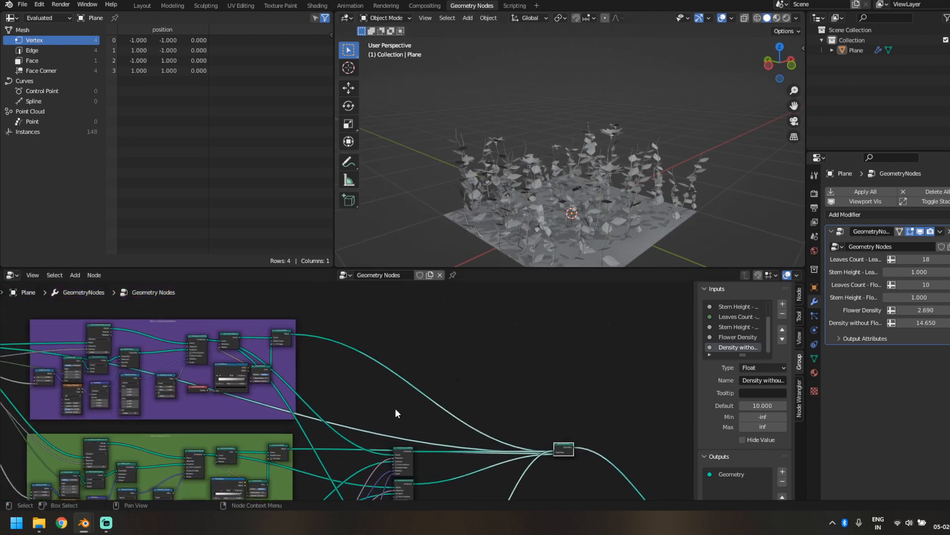
mouse_move(395, 408)
middle_down()
mouse_move(402, 315)
mouse_move(388, 391)
middle_up()
scroll(388, 391, up, 1)
scroll(346, 388, up, 3)
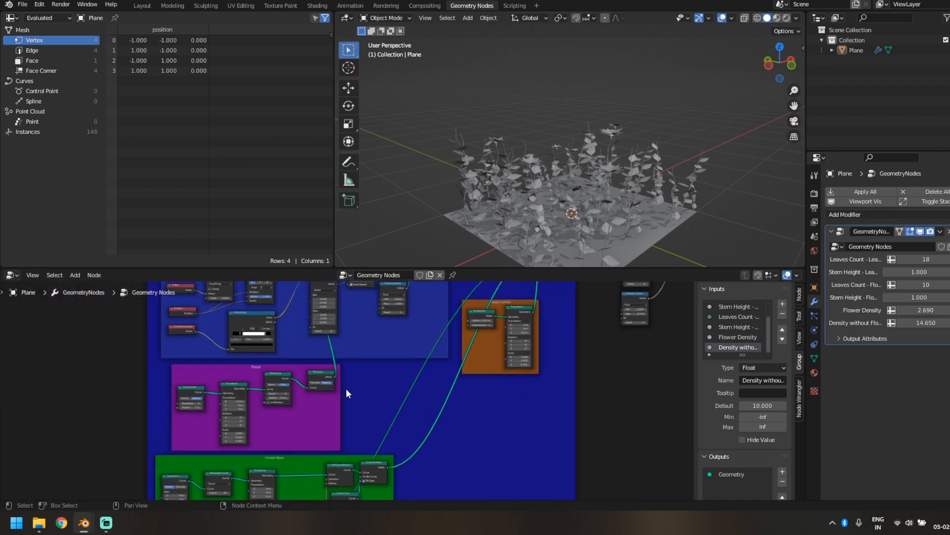
scroll(346, 388, up, 1)
scroll(388, 395, up, 2)
key(shift+a)
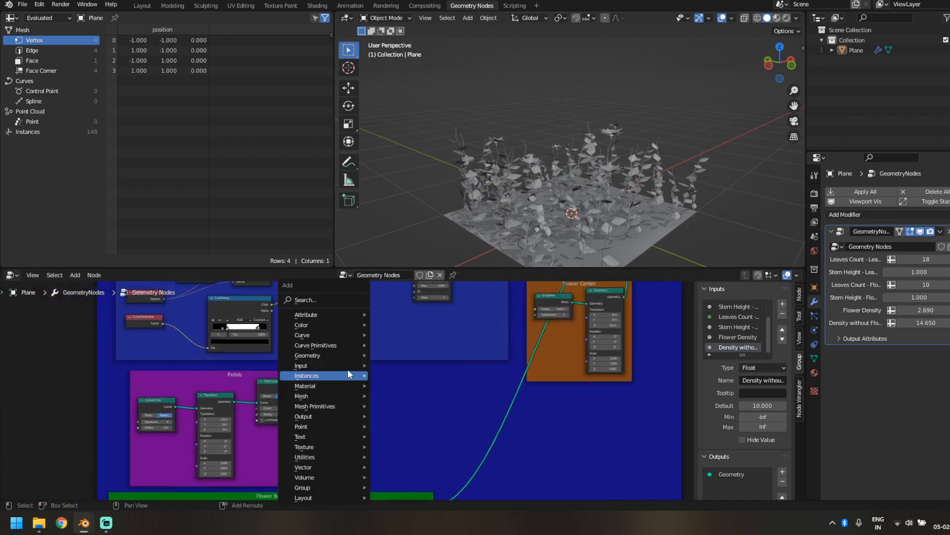
click(330, 301)
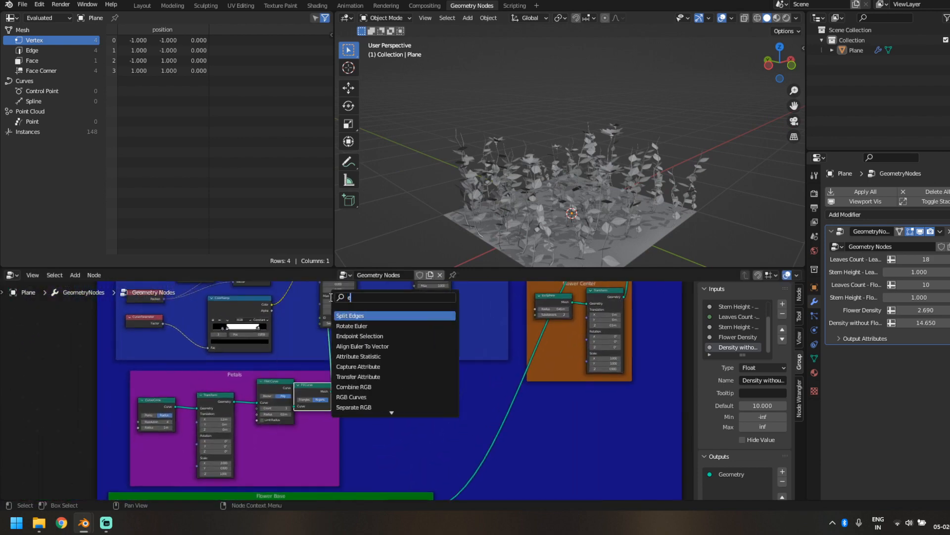
text(set mat)
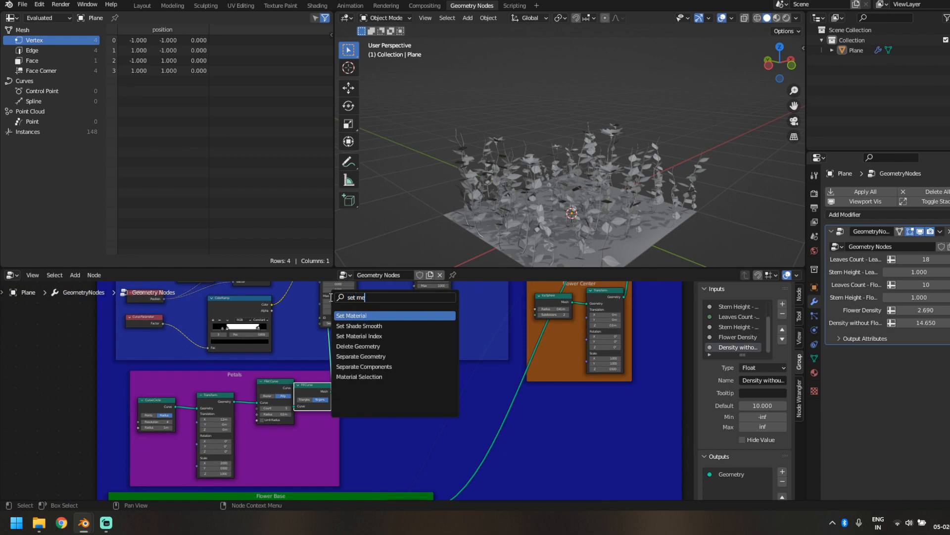
key(Return)
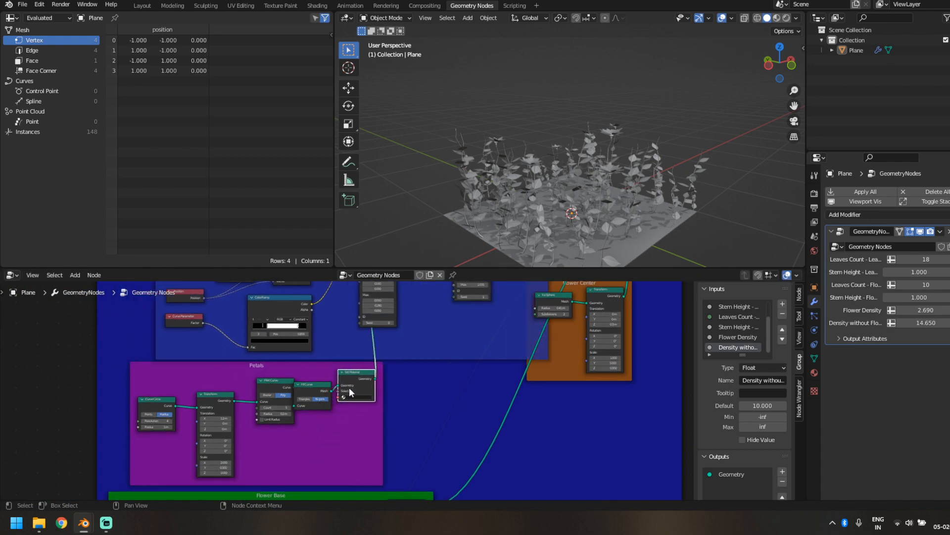
click(364, 390)
Assign the existing material named Material to the petals' Set Material node and to the plane's material slot
click(357, 411)
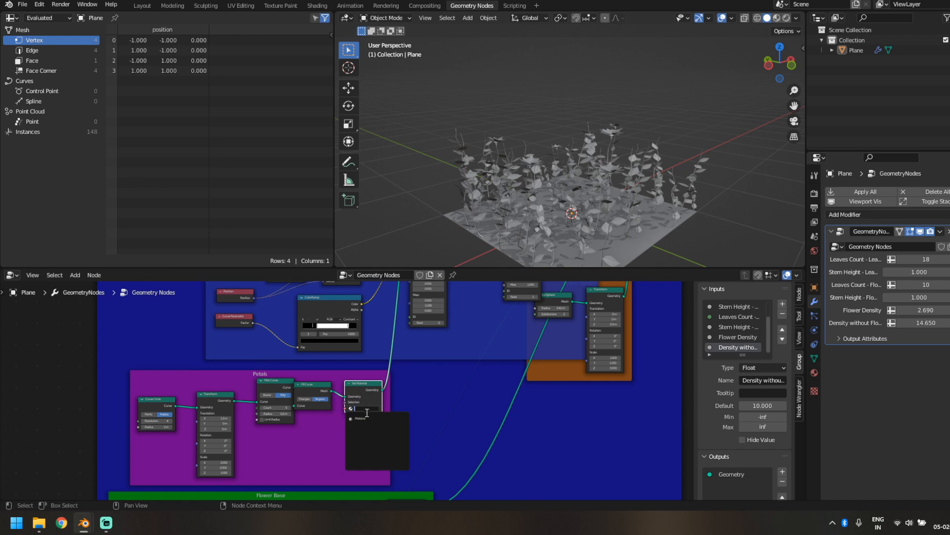
click(376, 426)
click(814, 372)
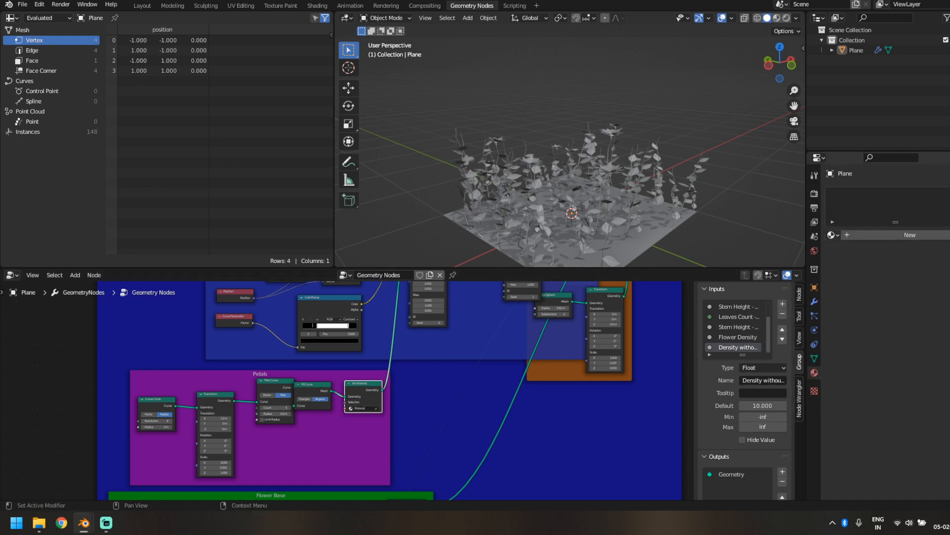
click(833, 234)
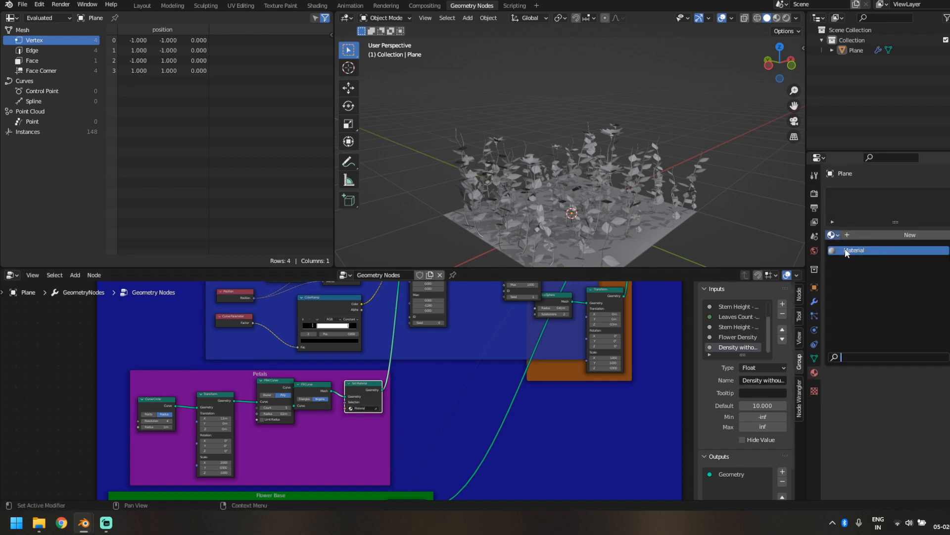
click(845, 248)
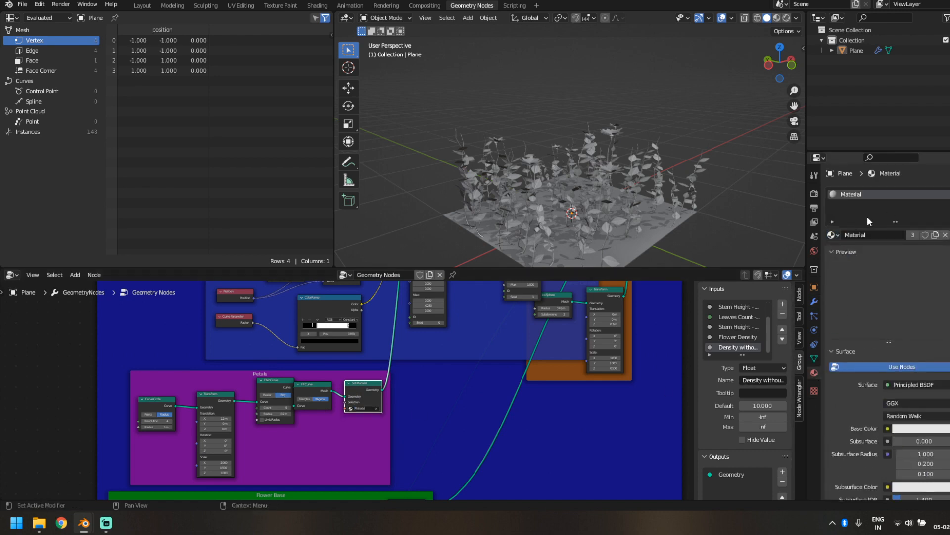
Rename the plane's material as Petals and collapse its preview
click(854, 194)
text(P)
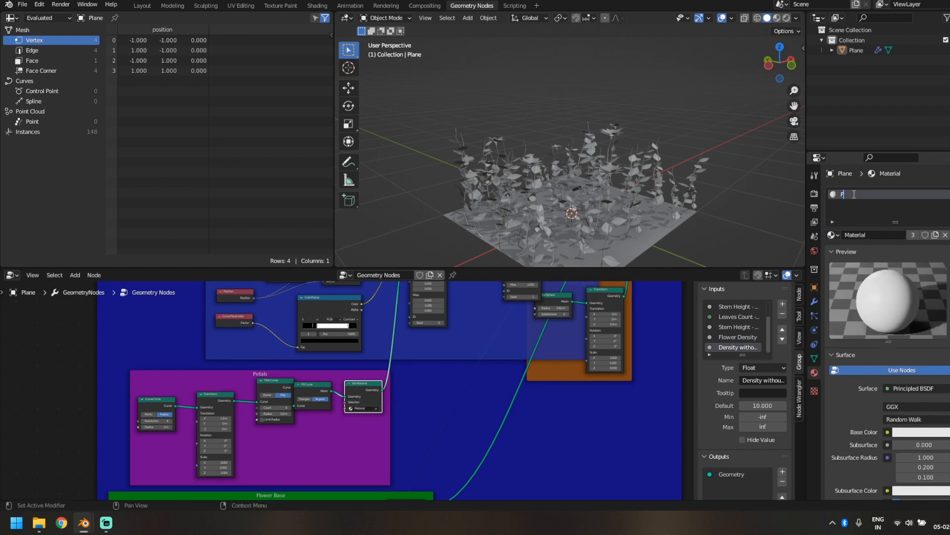
text(etals)
key(Return)
click(832, 253)
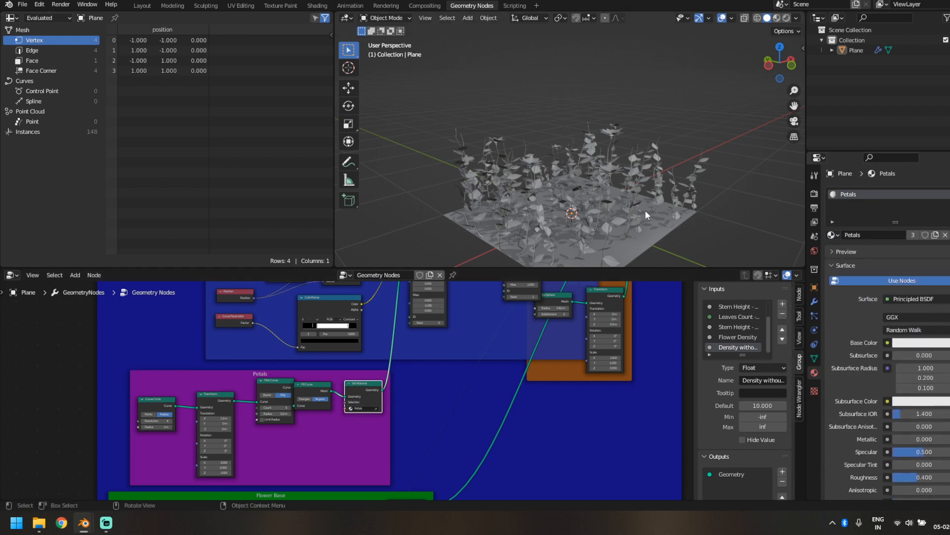
scroll(436, 417, down, 7)
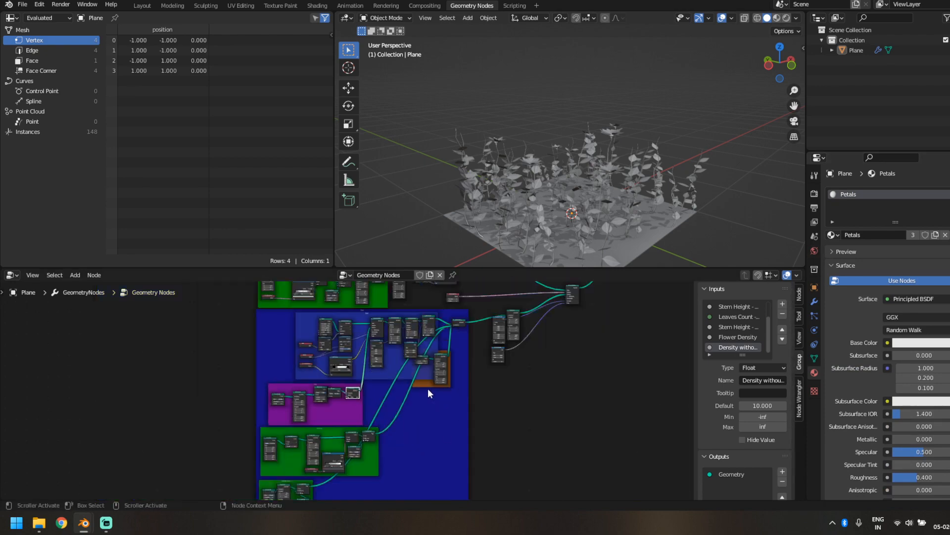
middle_drag(456, 389, 481, 452)
scroll(471, 436, down, 1)
scroll(470, 437, up, 5)
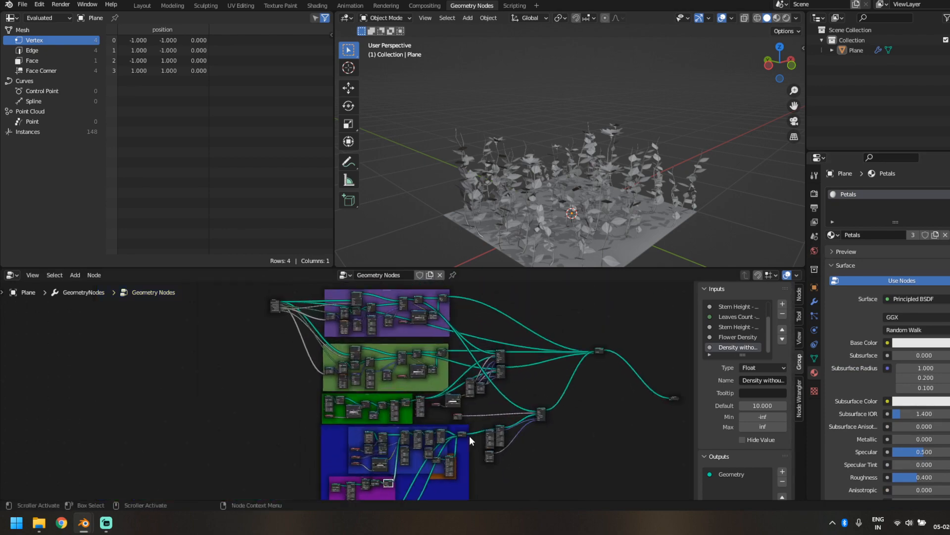
middle_drag(538, 458, 514, 394)
scroll(469, 430, up, 12)
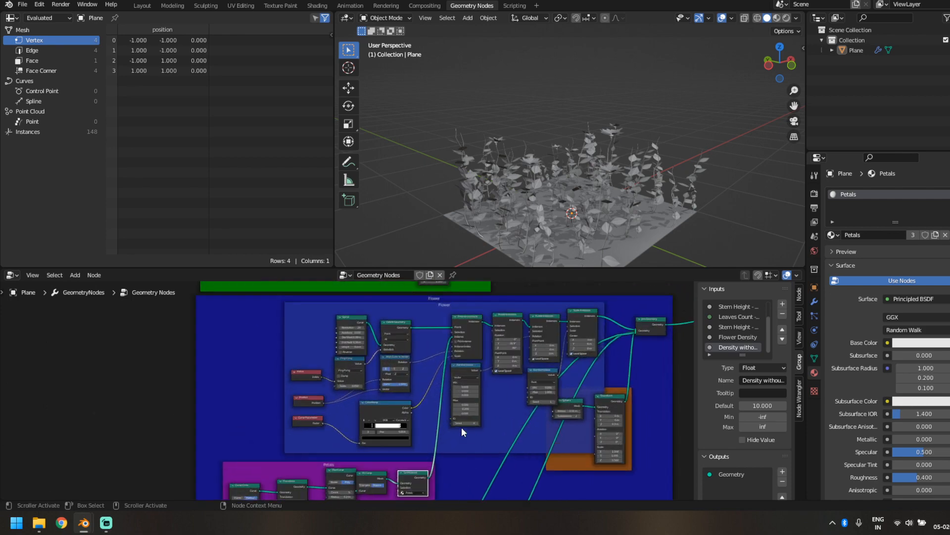
middle_drag(473, 461, 429, 414)
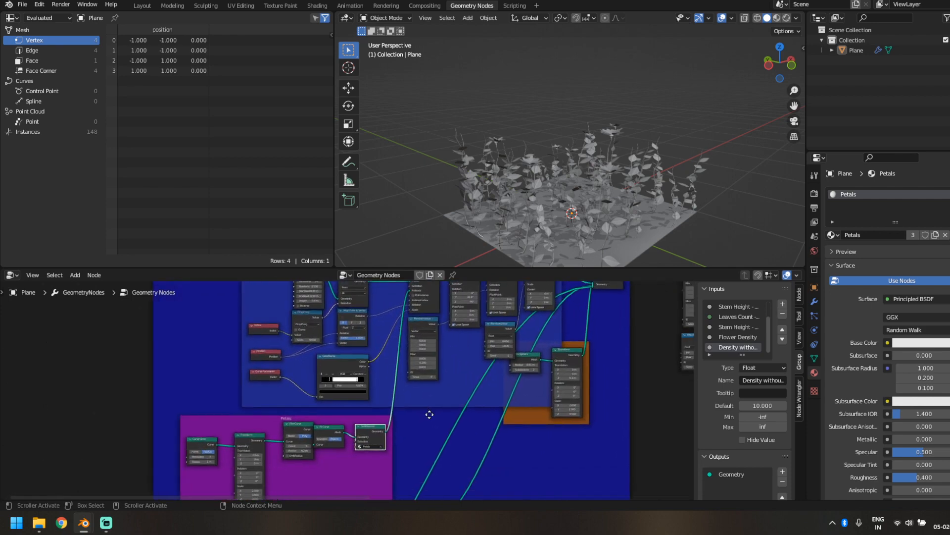
Change the spreadsheet area to the Shader Editor and hide its sidebar
click(11, 18)
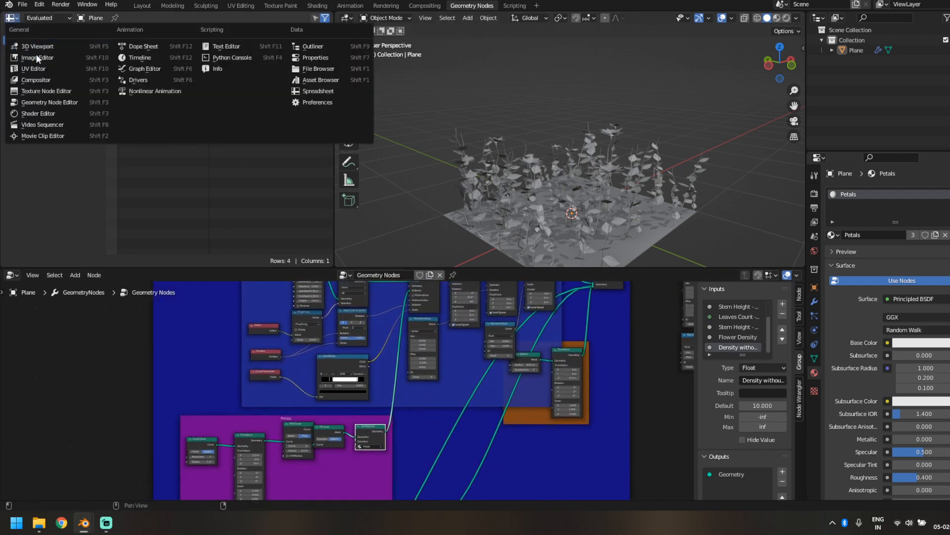
click(40, 114)
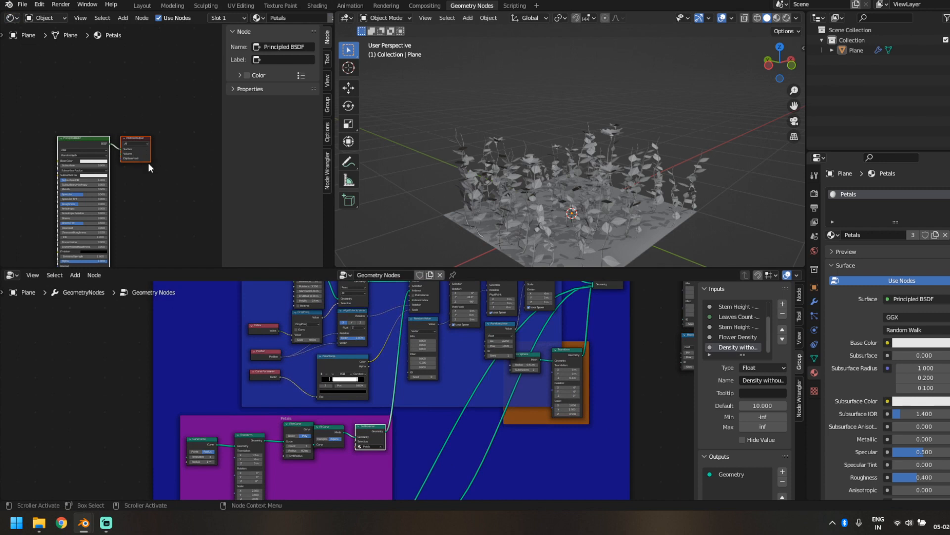
key(n)
Enable Ambient Occlusion, Bloom and Screen Space Reflections in the Eevee render settings
click(813, 194)
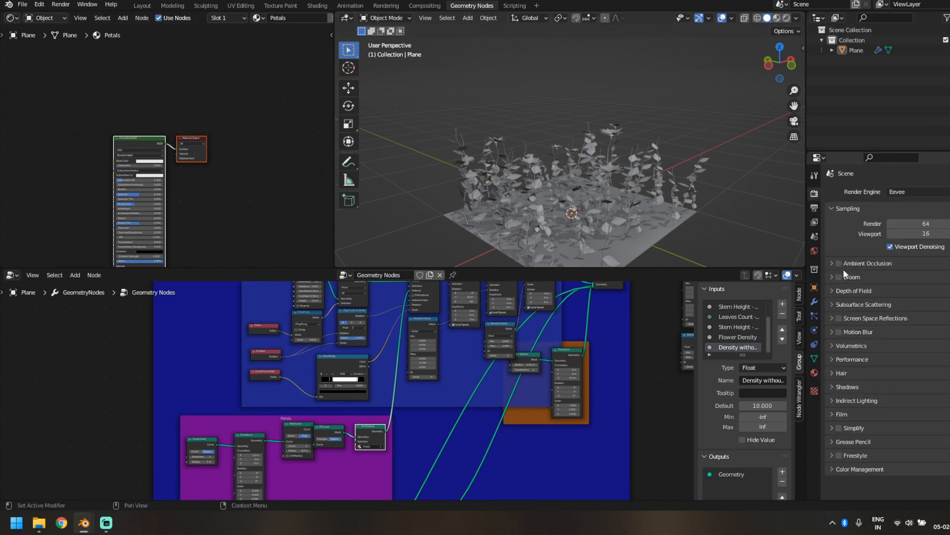
click(838, 318)
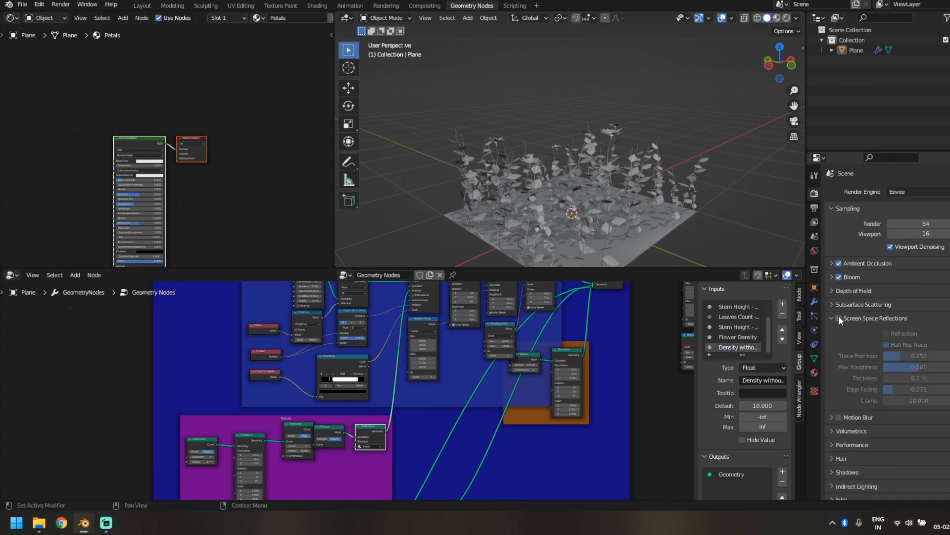
Set the render engine to Cycles with GPU Compute as the device and display the viewport in rendered shading
click(918, 192)
click(910, 228)
click(919, 217)
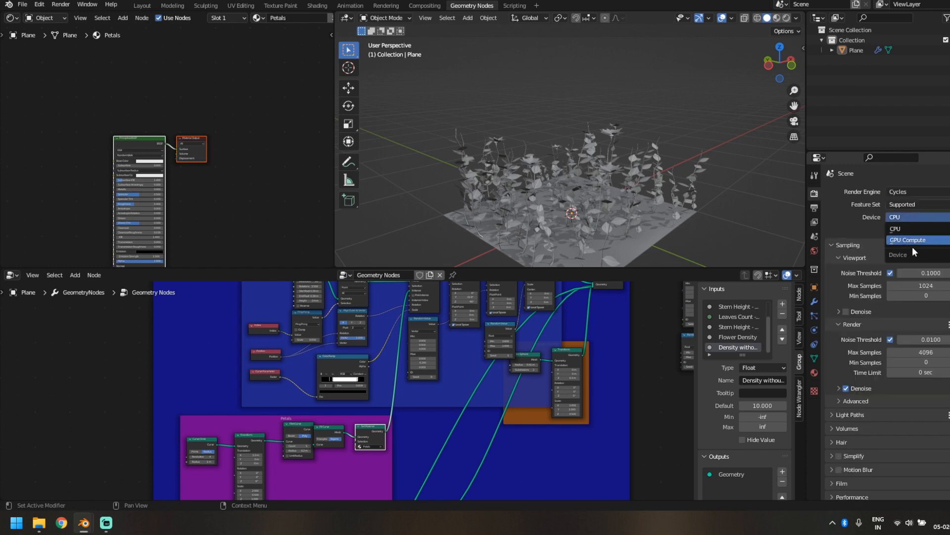
click(910, 242)
click(787, 18)
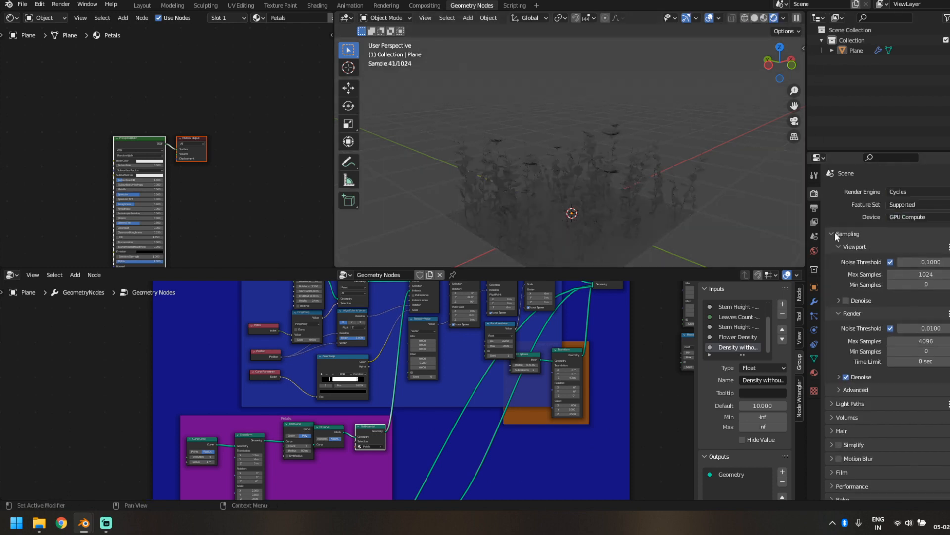
Use an HDRI environment texture with the graffiti-walled industrial hall as the world's background color
click(814, 251)
click(814, 193)
click(814, 250)
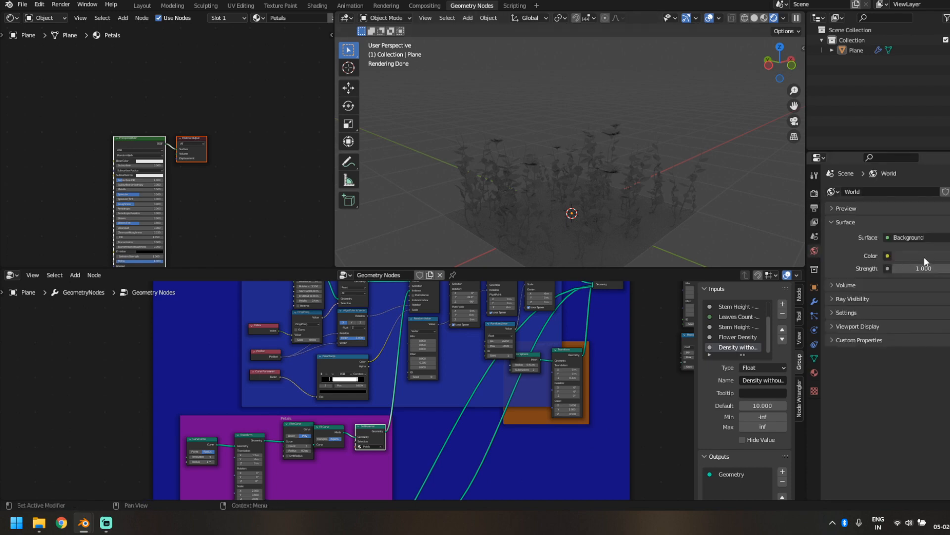
click(888, 256)
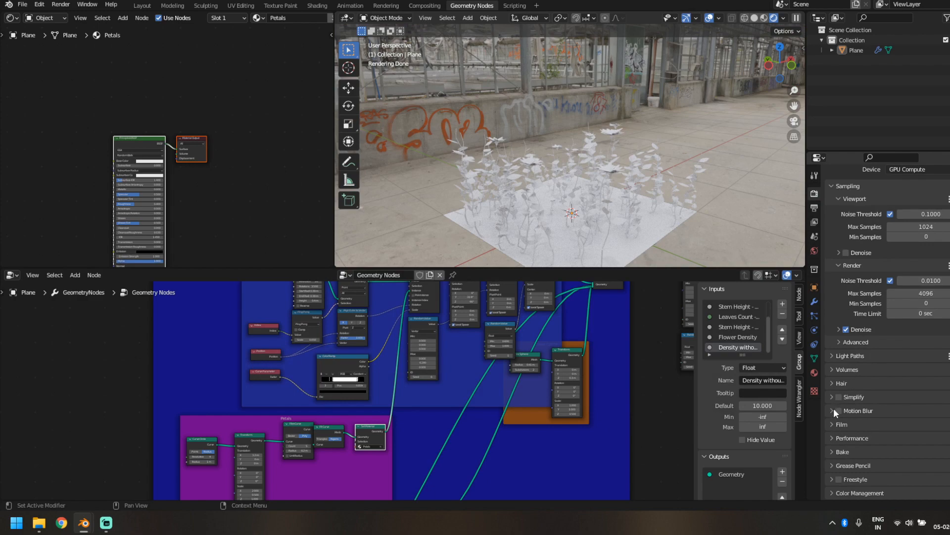
Make the film transparent and set the color management look to Very High Contrast
click(840, 425)
scroll(872, 447, down, 5)
click(853, 395)
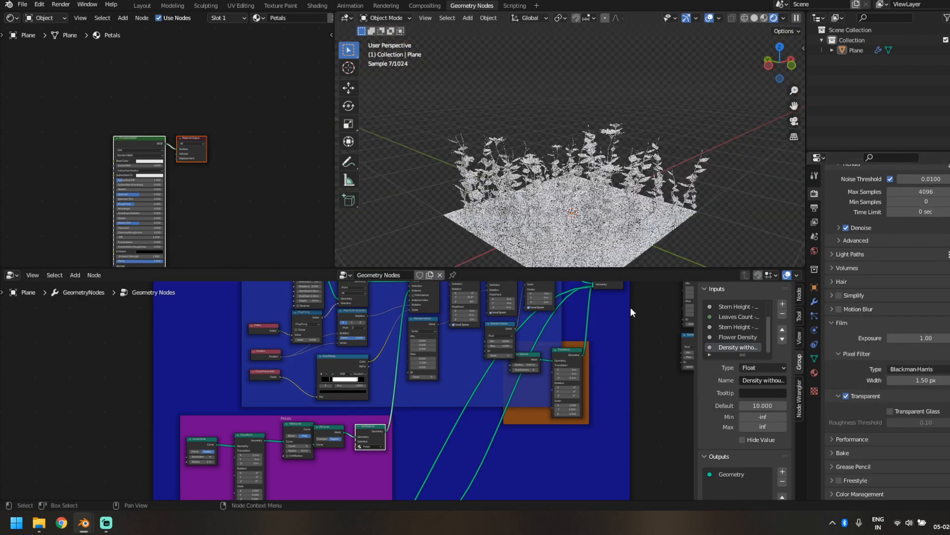
click(861, 494)
scroll(878, 442, down, 4)
click(915, 439)
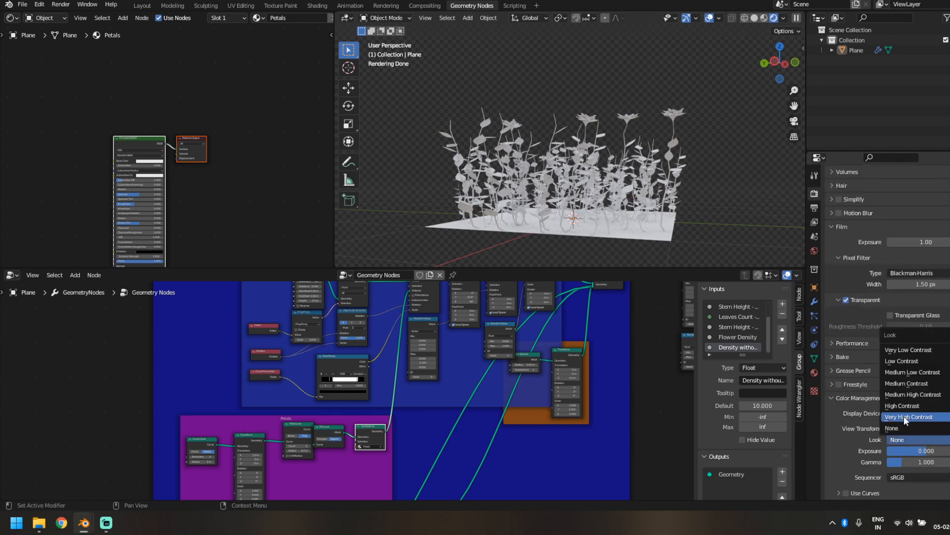
click(904, 415)
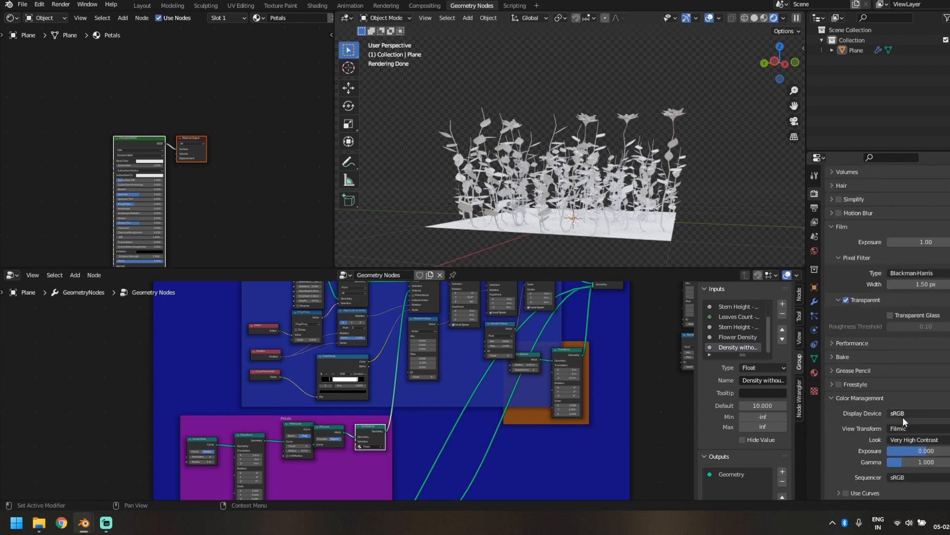
Add a Noise Texture node ahead of the Principled BSDF in the Petals material
middle_drag(672, 190, 673, 224)
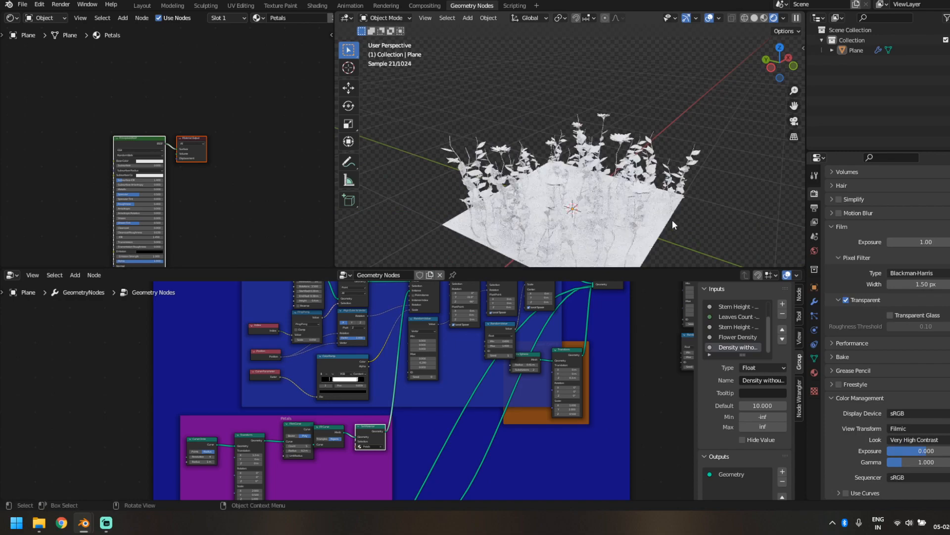
scroll(589, 226, up, 8)
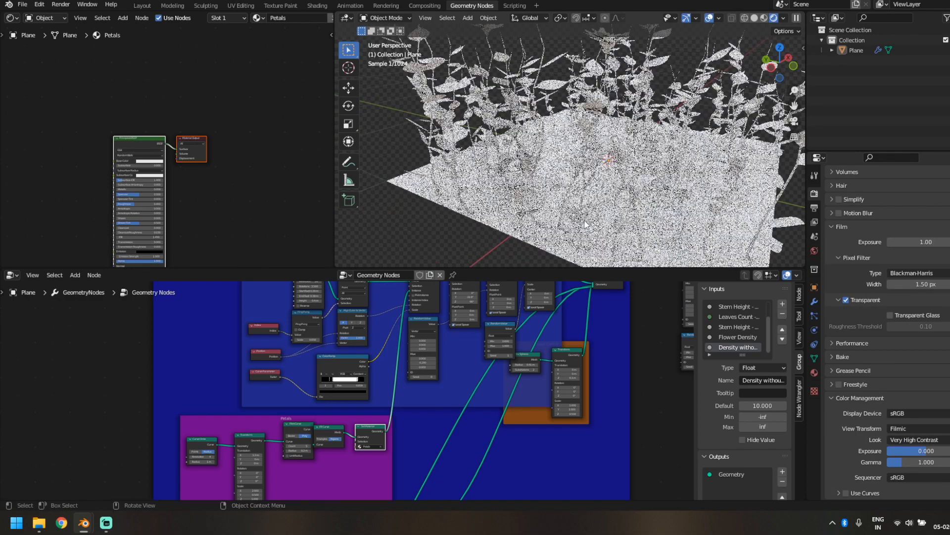
scroll(227, 223, up, 4)
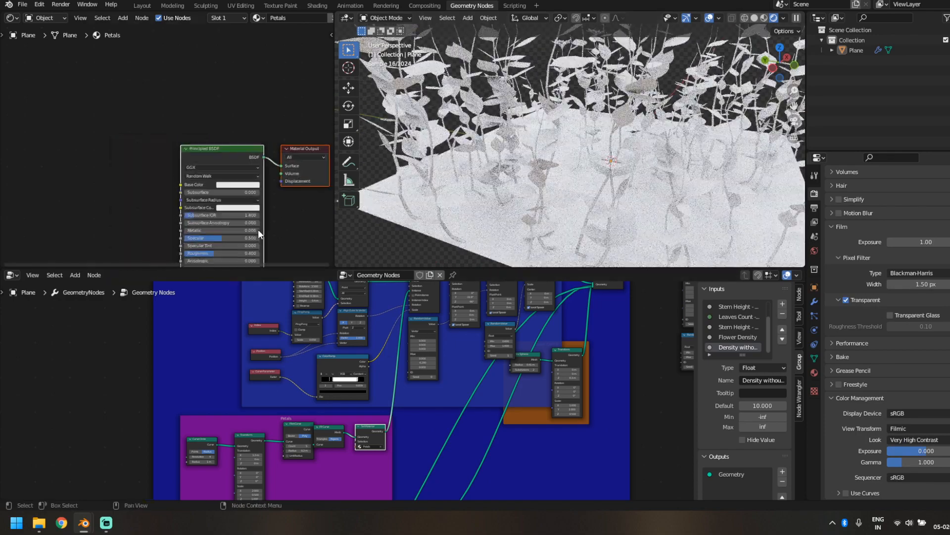
scroll(109, 163, up, 2)
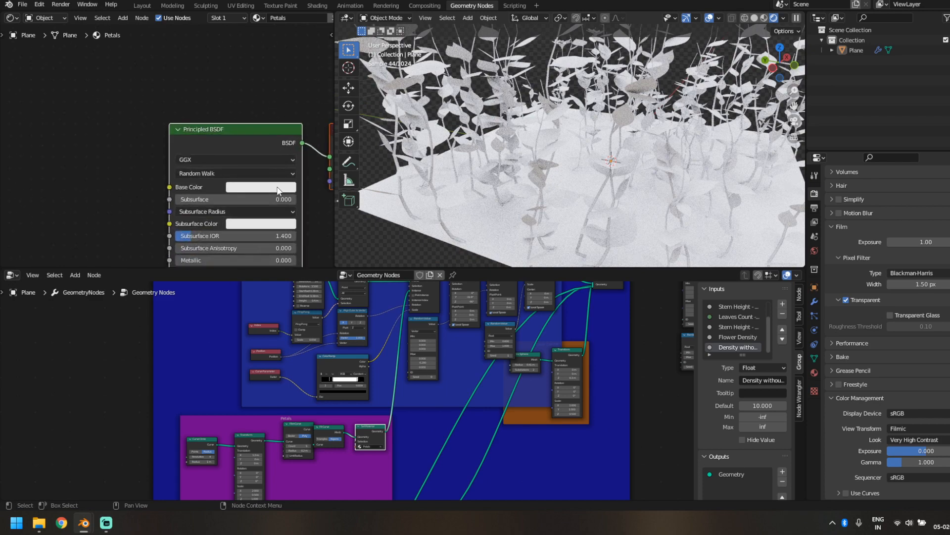
click(279, 191)
scroll(92, 166, down, 5)
middle_drag(92, 165, 162, 148)
scroll(144, 140, down, 3)
key(shift+a)
click(147, 127)
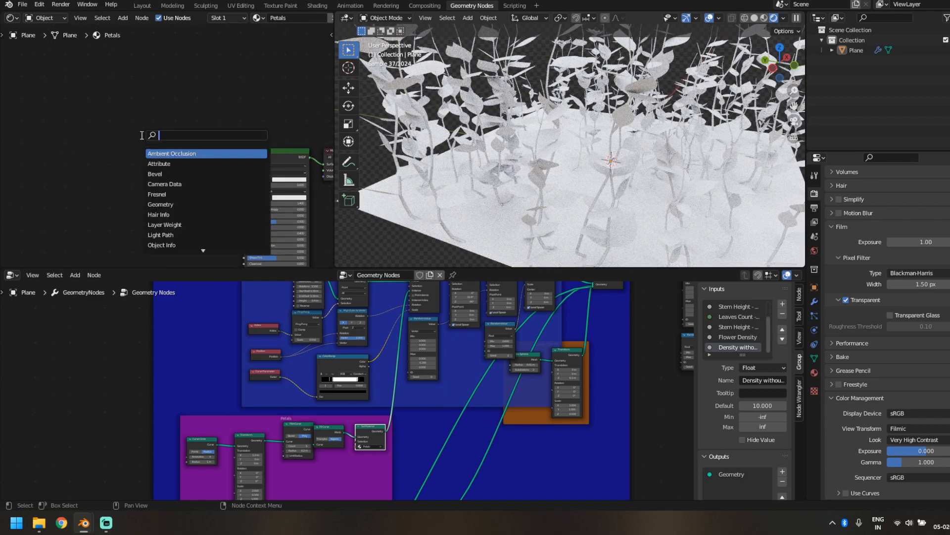
text(noise)
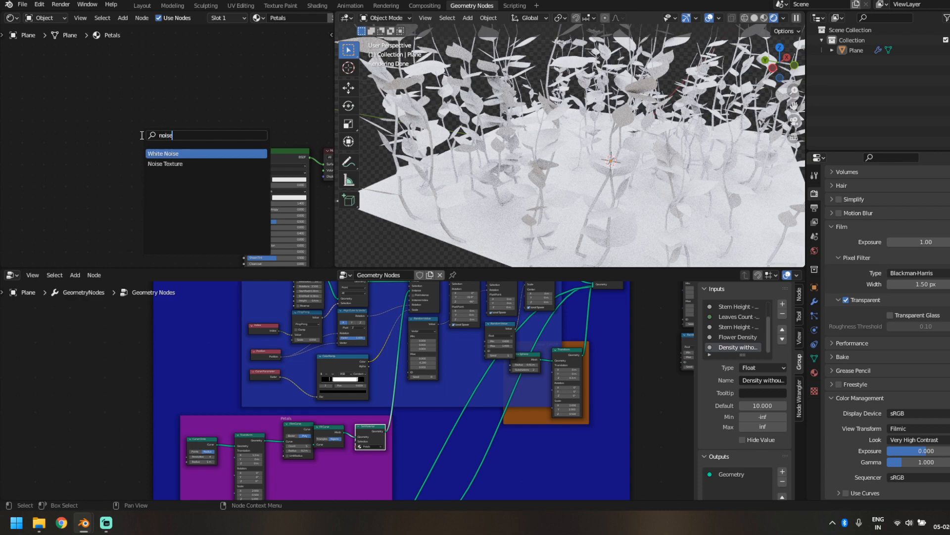
key(Down)
key(Return)
click(106, 165)
Add a Hue/Saturation node after the Noise Texture and link its Color output to the Principled BSDF's Base Color
key(shift+a)
click(186, 150)
text(hue)
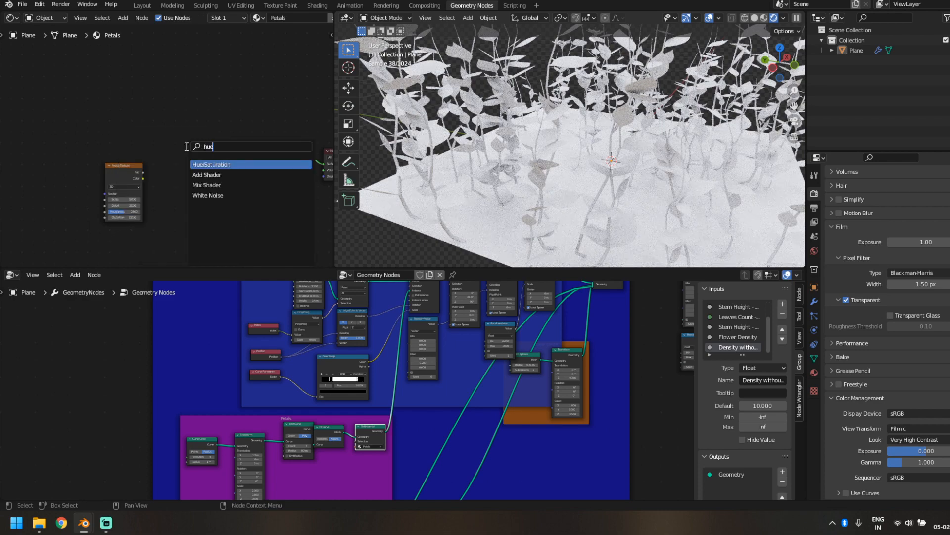
key(Return)
click(198, 176)
drag(242, 178, 287, 185)
Give the Principled BSDF a pink-magenta Subsurface Color and lower its Subsurface amount
click(280, 194)
click(278, 197)
click(284, 149)
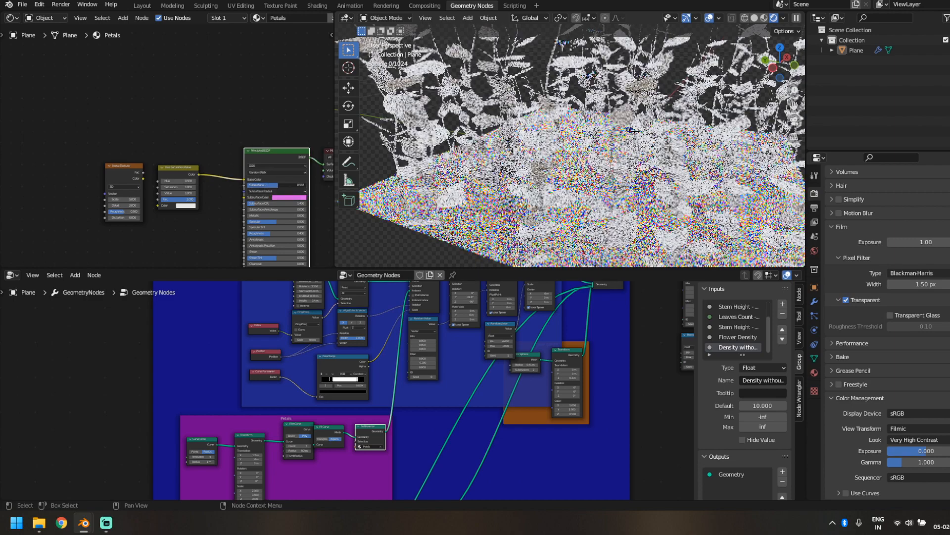
double_click(269, 186)
text(0.0)
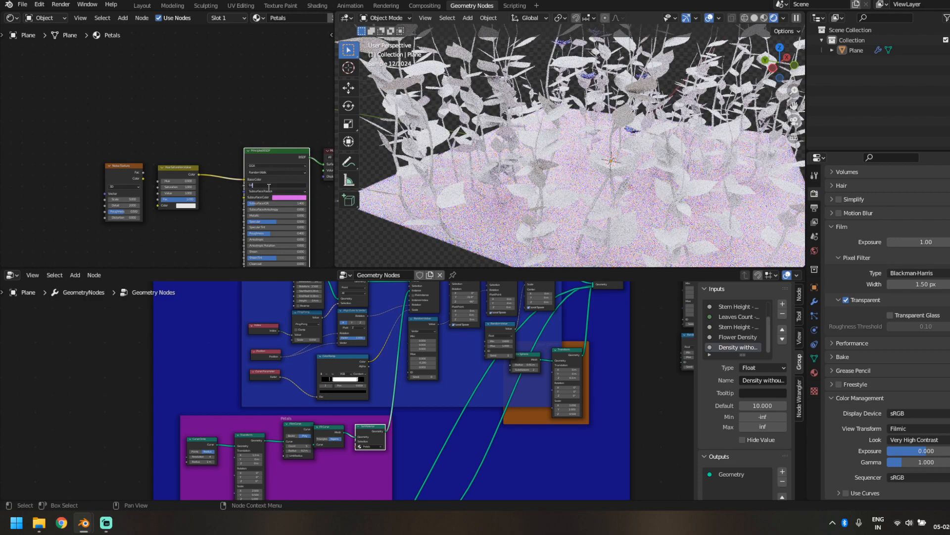
key(Return)
Link the Noise Texture's Color output to the Color input of the Hue Saturation Value node
middle_drag(203, 221, 189, 252)
scroll(585, 160, down, 4)
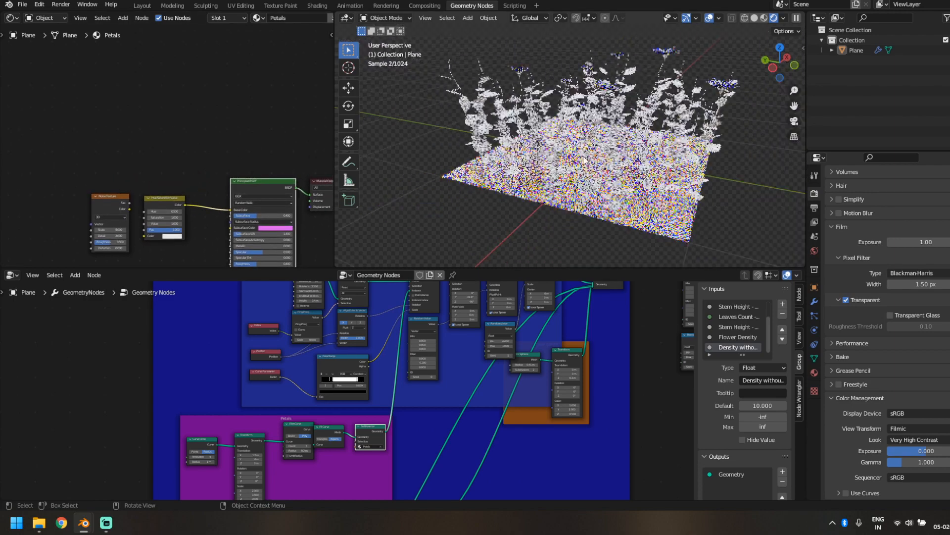
middle_drag(584, 160, 586, 223)
middle_drag(195, 239, 233, 226)
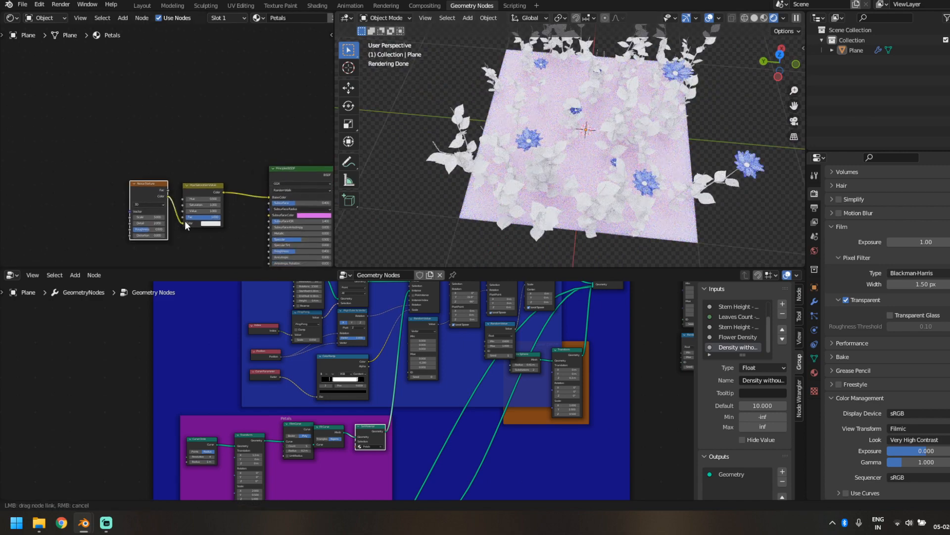
scroll(198, 220, up, 2)
Set the Hue Saturation Value node's Saturation to 5 and Value to 2
drag(234, 226, 234, 226)
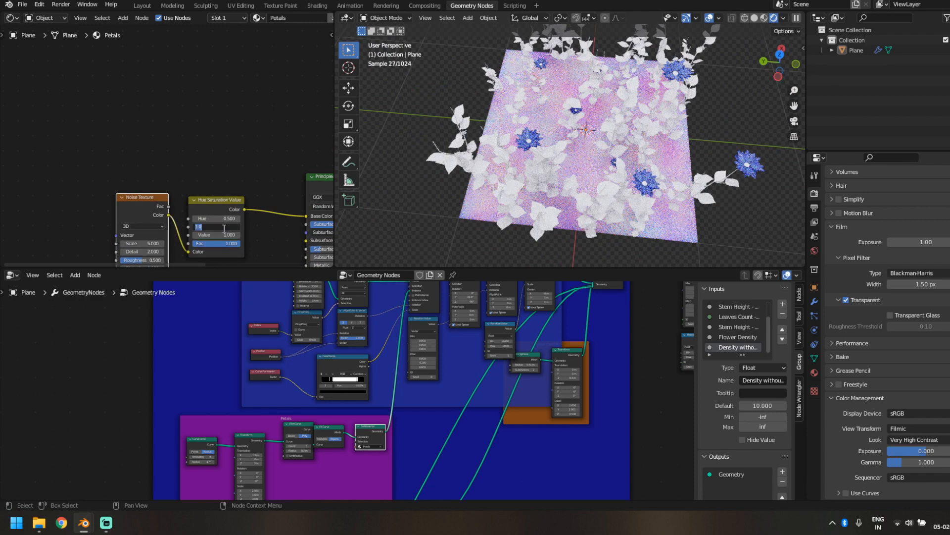
text(5)
key(Return)
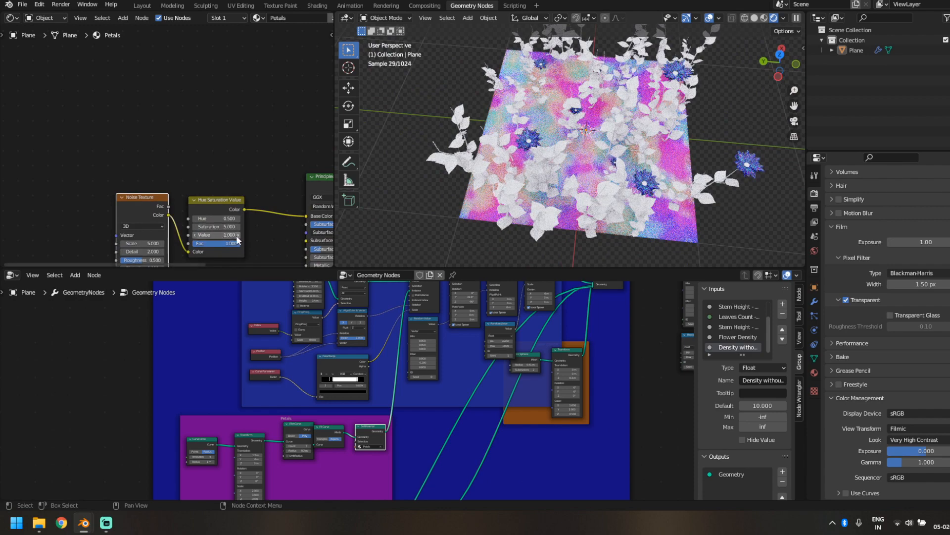
text(2)
key(Return)
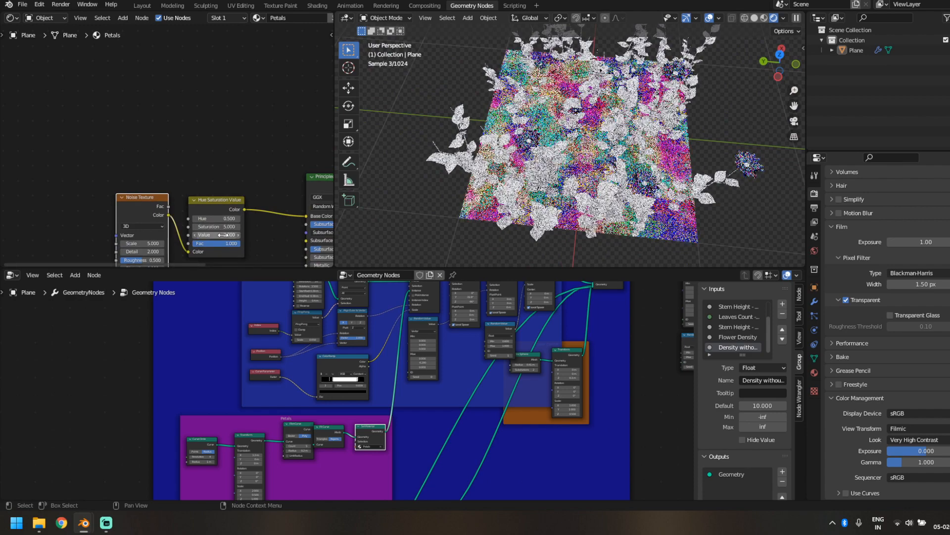
Add connected Texture Coordinate and Mapping nodes in front of the Noise Texture
middle_drag(178, 149, 210, 133)
scroll(158, 176, up, 1)
key(ctrl+t)
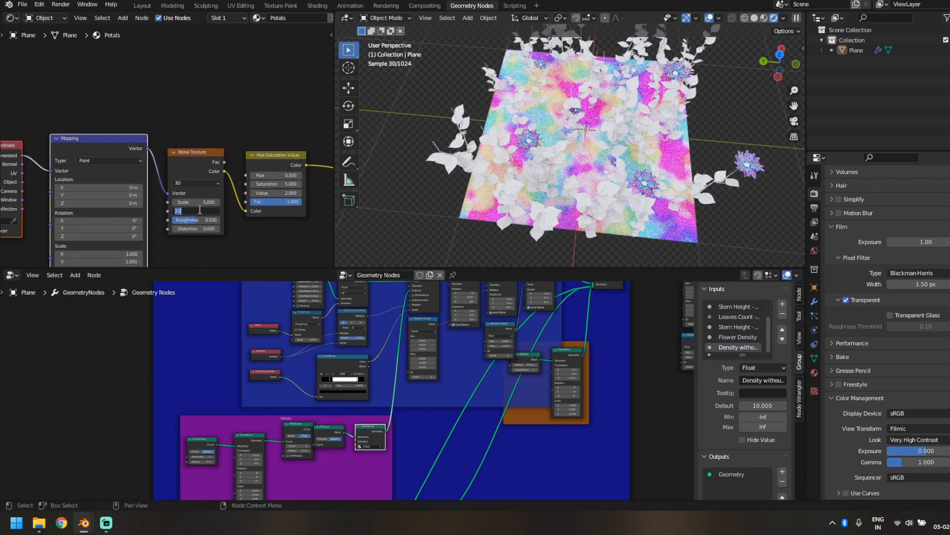
Set the Noise Texture's Detail to 8, Scale to 1 and Roughness to 0
text(8)
key(Return)
scroll(235, 198, up, 3)
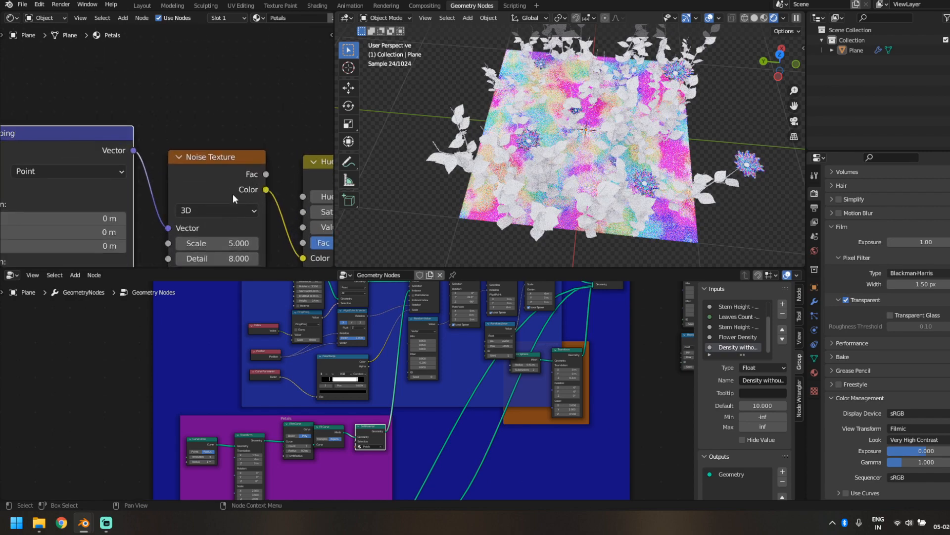
middle_drag(235, 198, 217, 139)
click(216, 182)
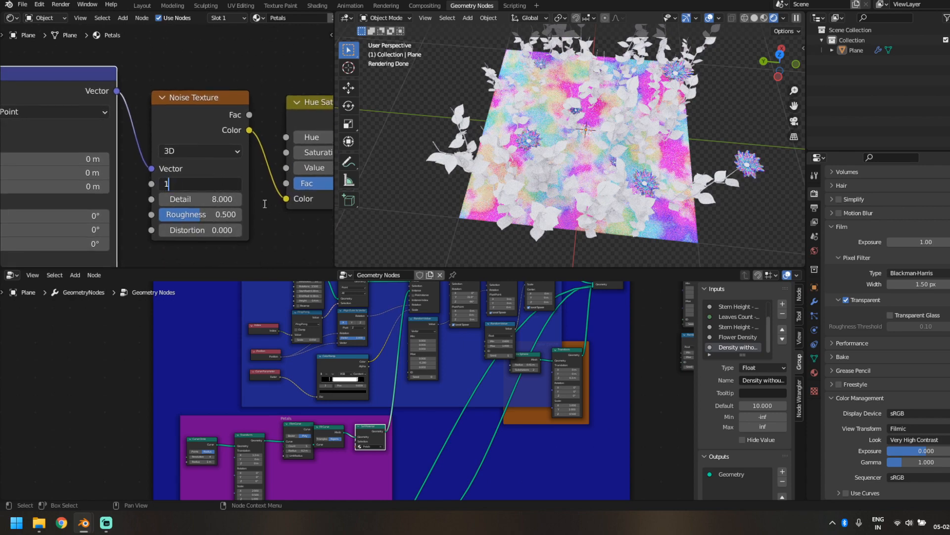
text(1)
key(Return)
scroll(215, 228, up, 1)
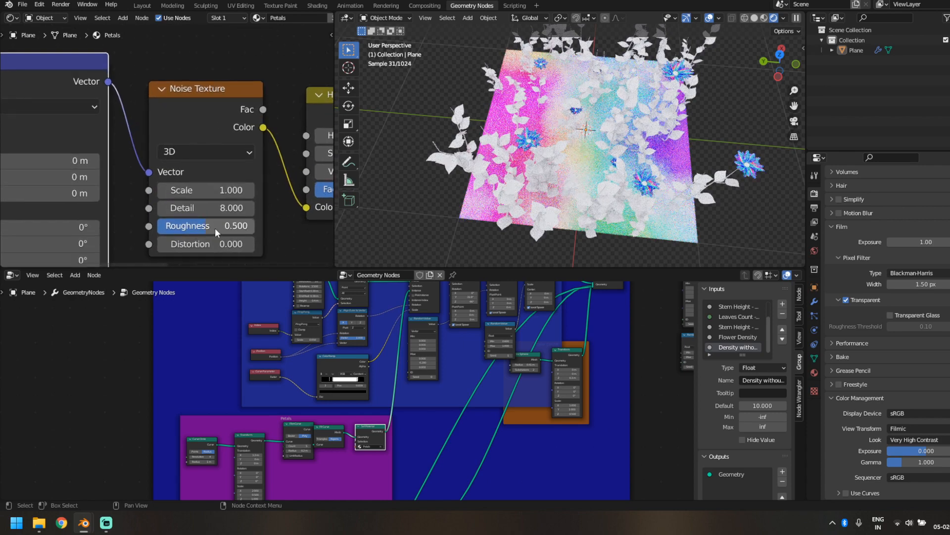
drag(205, 228, 166, 227)
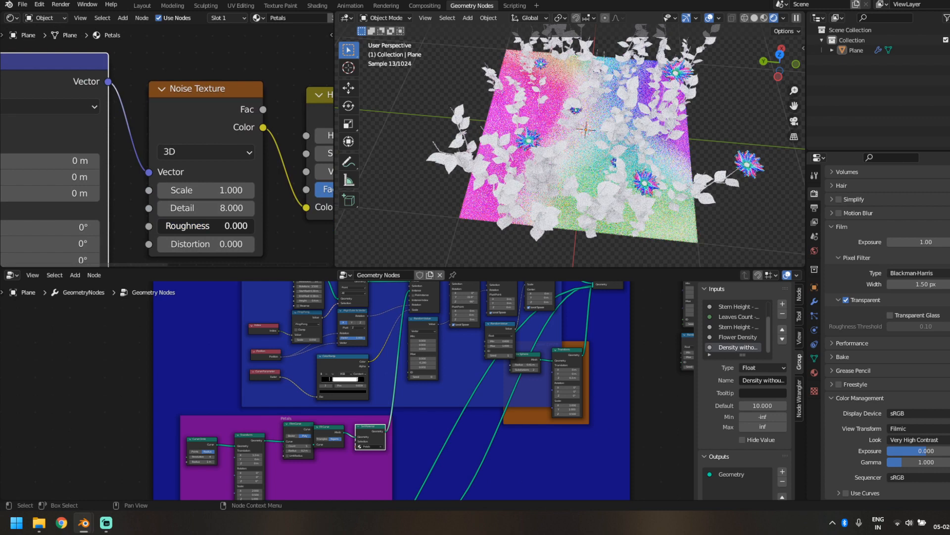
Connect the Texture Coordinate node's Camera output to the Mapping node's Vector input in place of the Generated link
scroll(176, 238, down, 6)
middle_drag(174, 255, 296, 264)
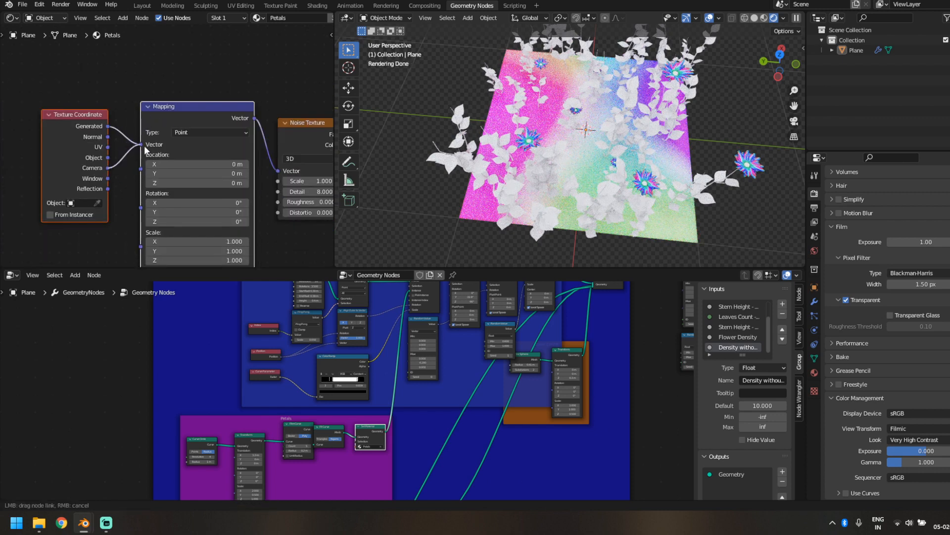
drag(146, 149, 141, 144)
middle_drag(584, 163, 686, 118)
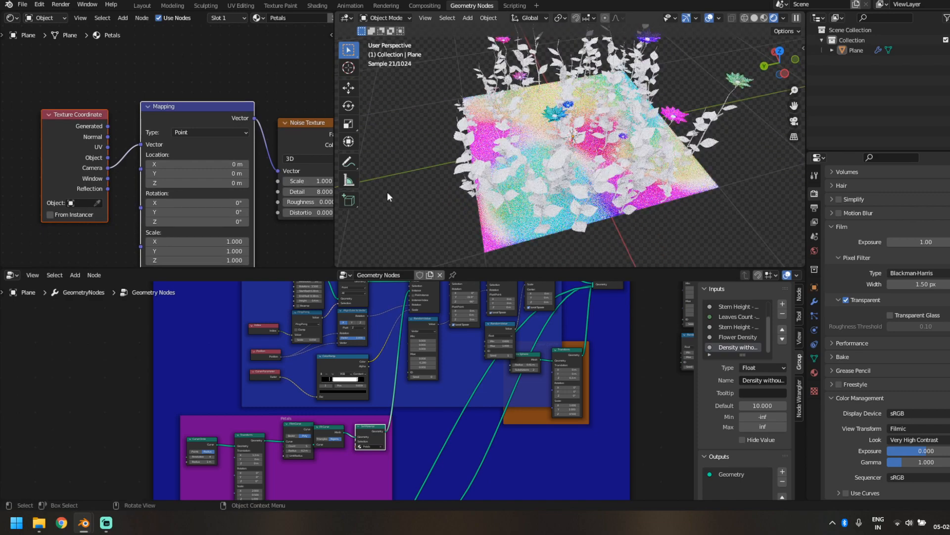
middle_drag(670, 172, 638, 192)
scroll(653, 194, down, 3)
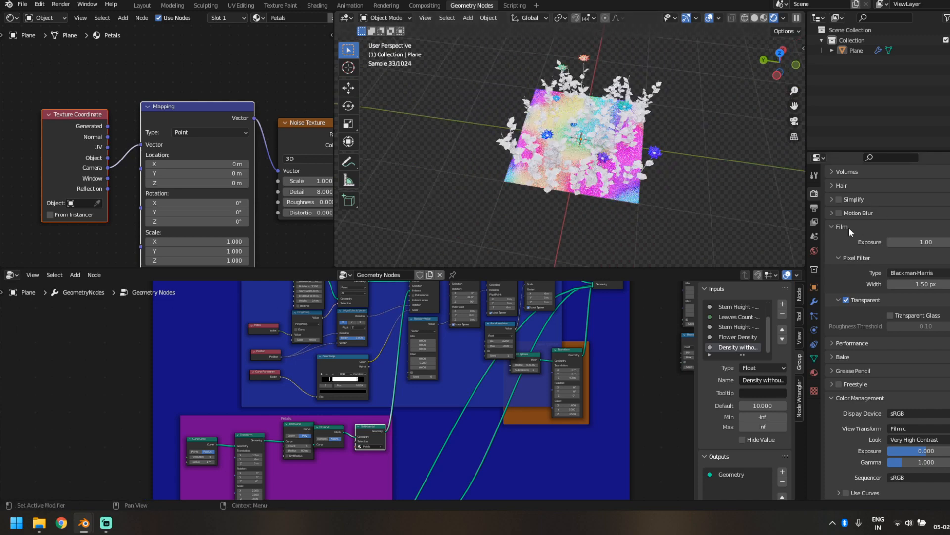
Unlink the Petals material from the plane's slot and create a new material named PLane in it
scroll(839, 216, up, 7)
scroll(842, 216, up, 5)
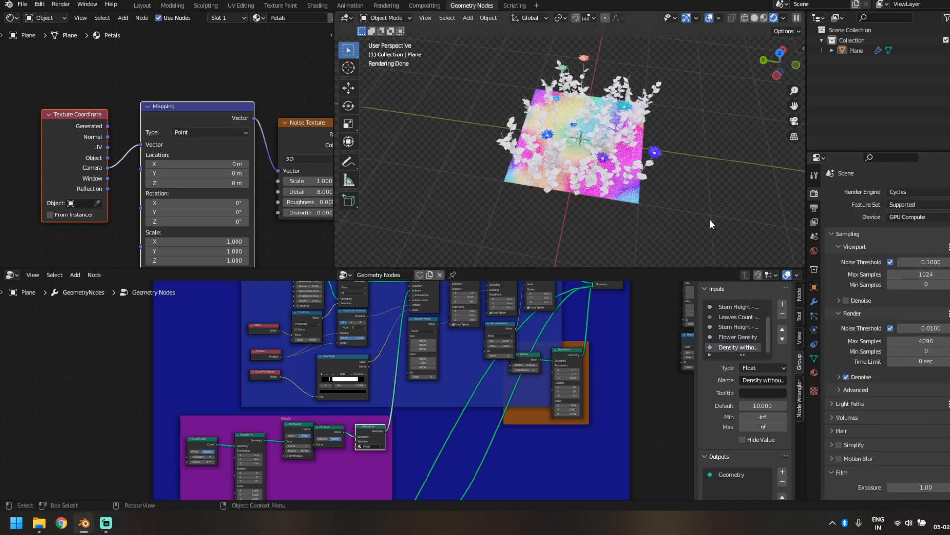
scroll(598, 203, up, 4)
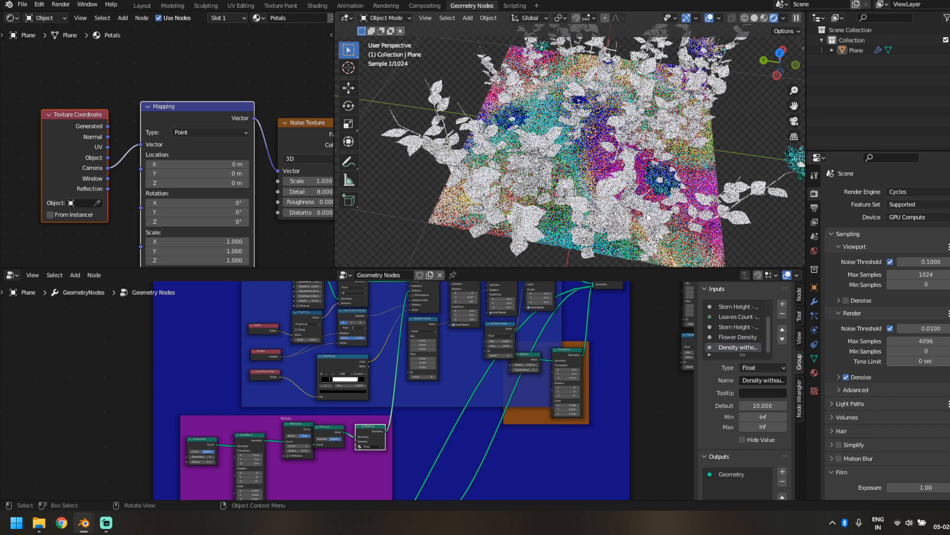
click(815, 372)
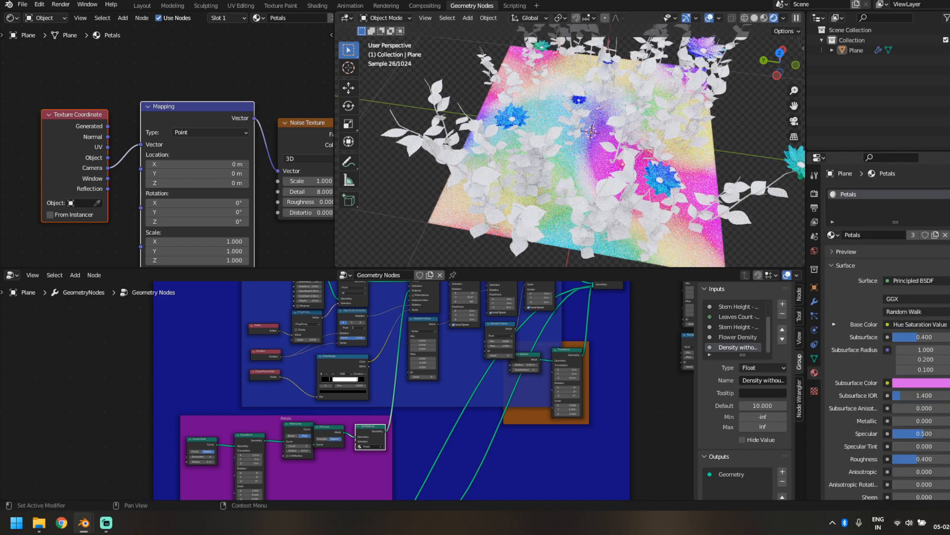
click(945, 235)
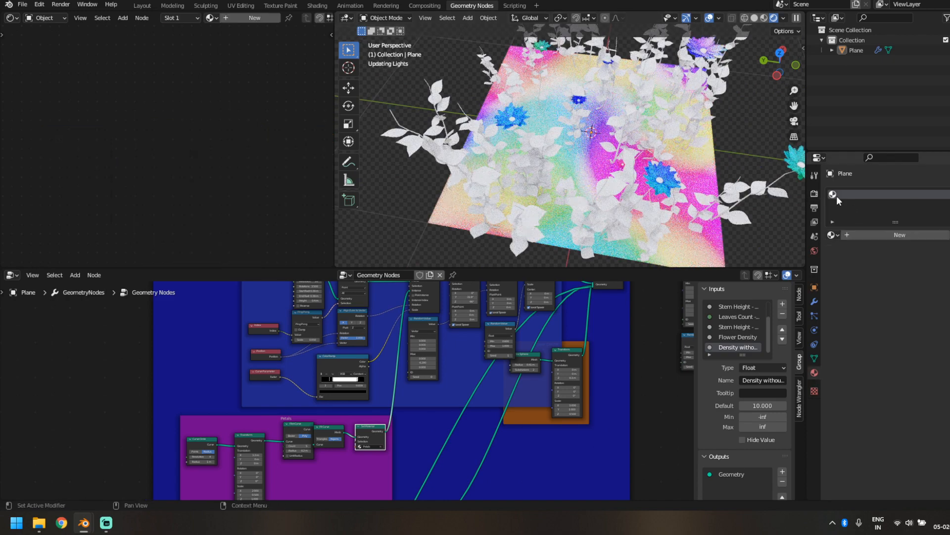
click(900, 235)
click(888, 234)
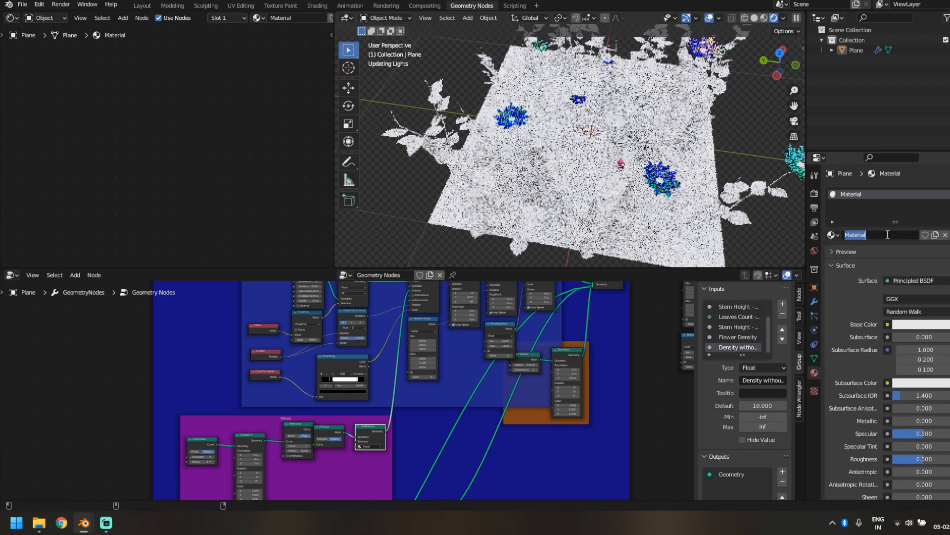
text(PLane)
key(Return)
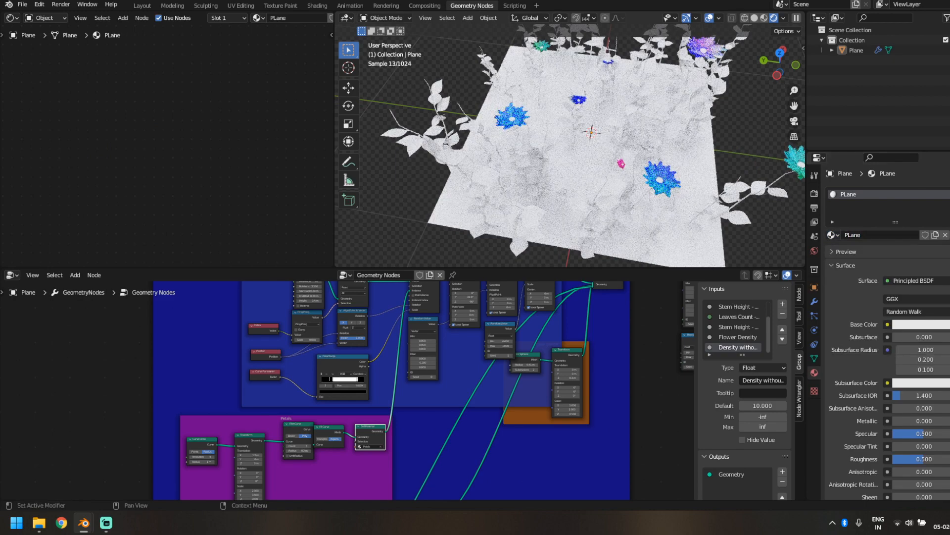
Insert a Set Material node after the Curve to Mesh node in the Flower Base frame
middle_drag(598, 189, 636, 168)
scroll(610, 202, down, 3)
scroll(637, 202, up, 4)
scroll(572, 445, down, 5)
middle_drag(498, 431, 532, 357)
scroll(486, 397, up, 8)
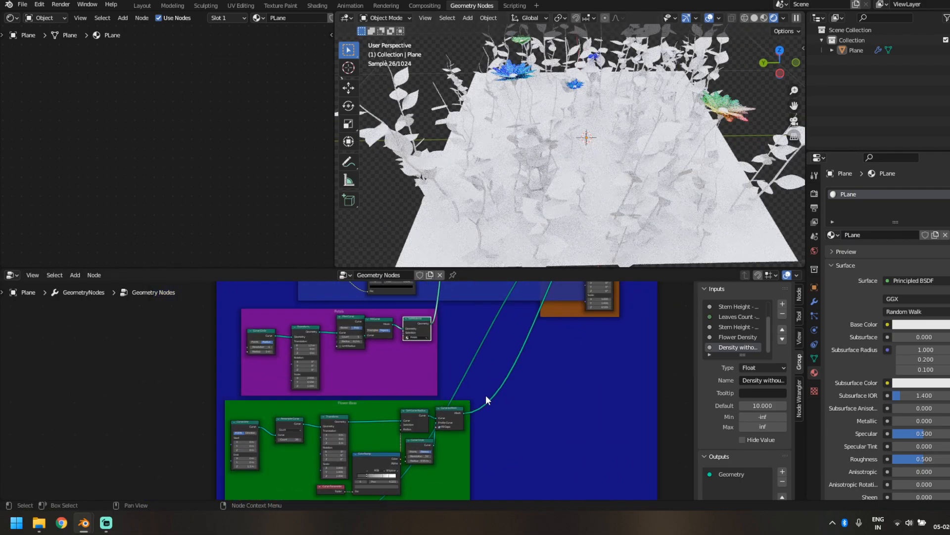
middle_drag(502, 455, 485, 423)
scroll(458, 420, up, 3)
middle_drag(456, 419, 494, 428)
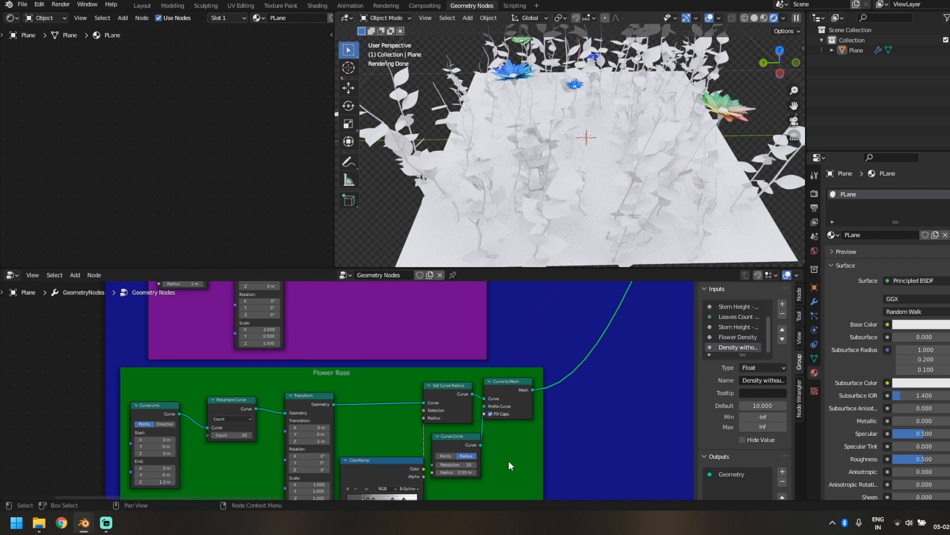
scroll(404, 324, down, 4)
middle_drag(405, 323, 387, 360)
key(shift+d)
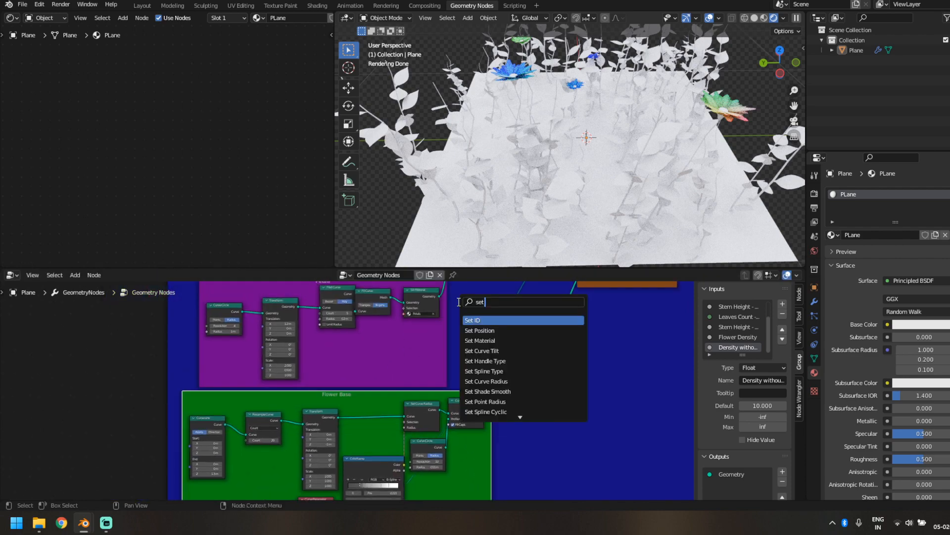
text(mat)
key(Return)
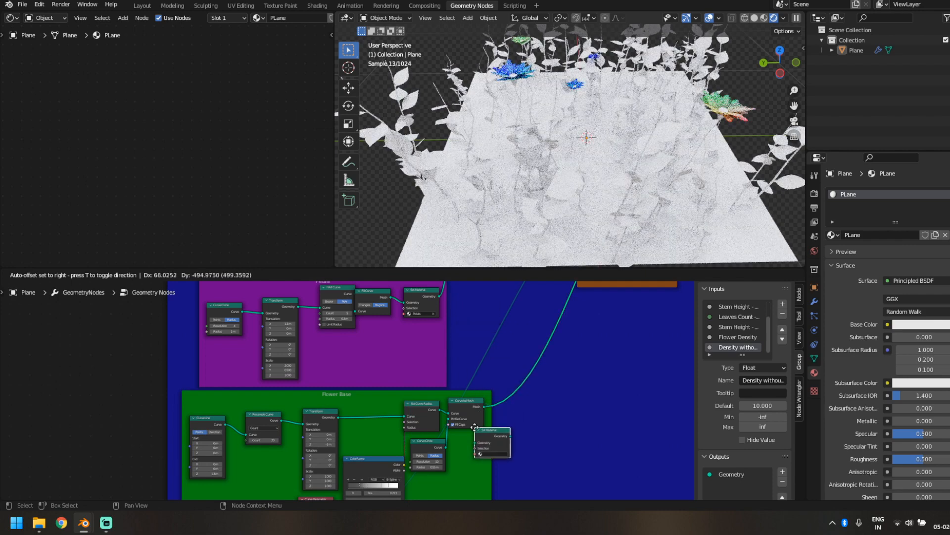
click(475, 427)
scroll(550, 430, up, 1)
Create a material named Flower Base in a second material slot and assign it in the Flower Base frame's Set Material node
click(567, 434)
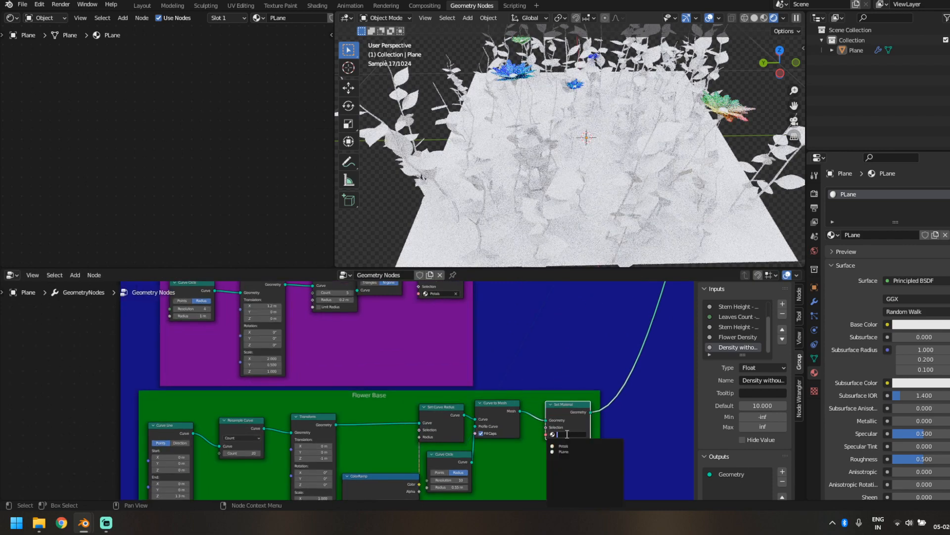
click(949, 193)
click(949, 194)
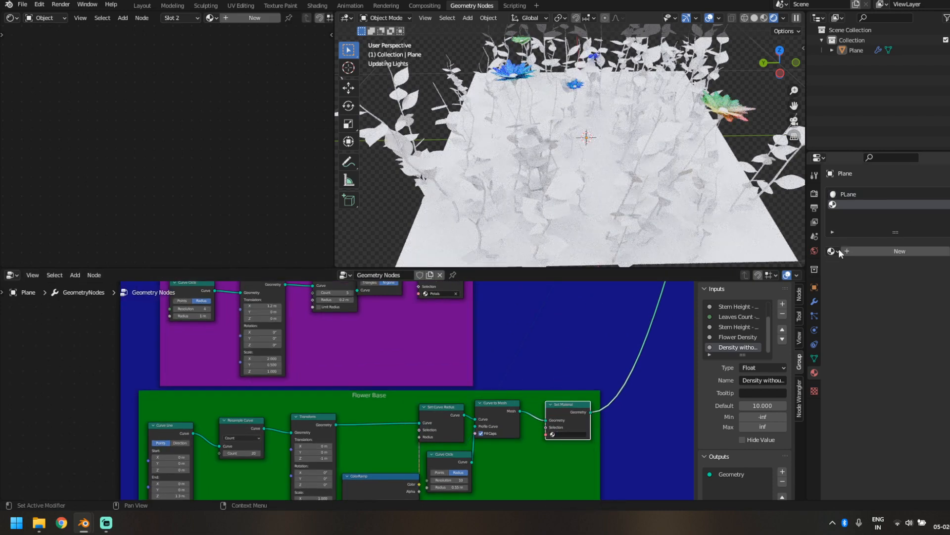
click(836, 251)
click(893, 252)
click(884, 253)
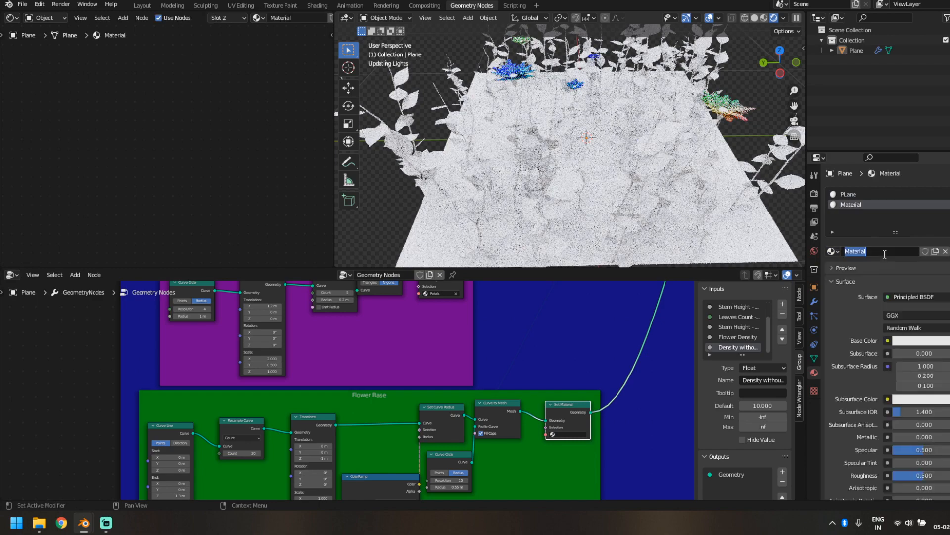
text(Flow)
text(er Base)
key(Return)
click(568, 434)
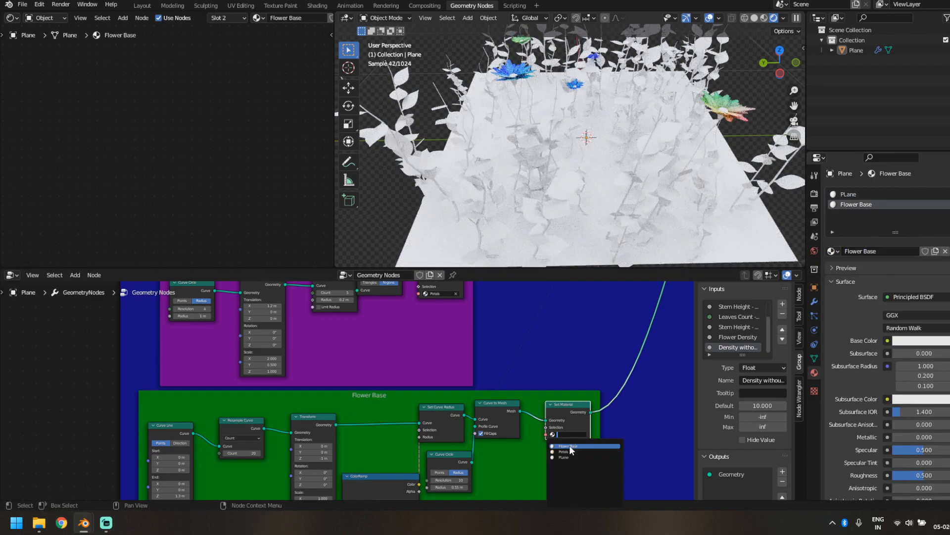
click(569, 446)
Set the Flower Base material's Subsurface to about 0.48, its Base Color to green and its Subsurface Color to yellowish green
middle_drag(539, 453, 515, 452)
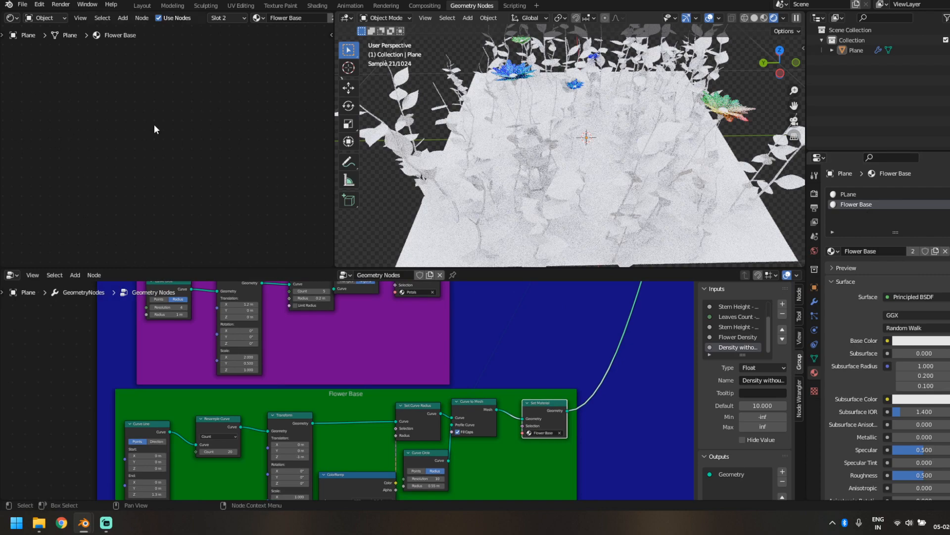
key(Home)
scroll(198, 136, up, 5)
middle_drag(207, 138, 248, 185)
scroll(141, 135, up, 5)
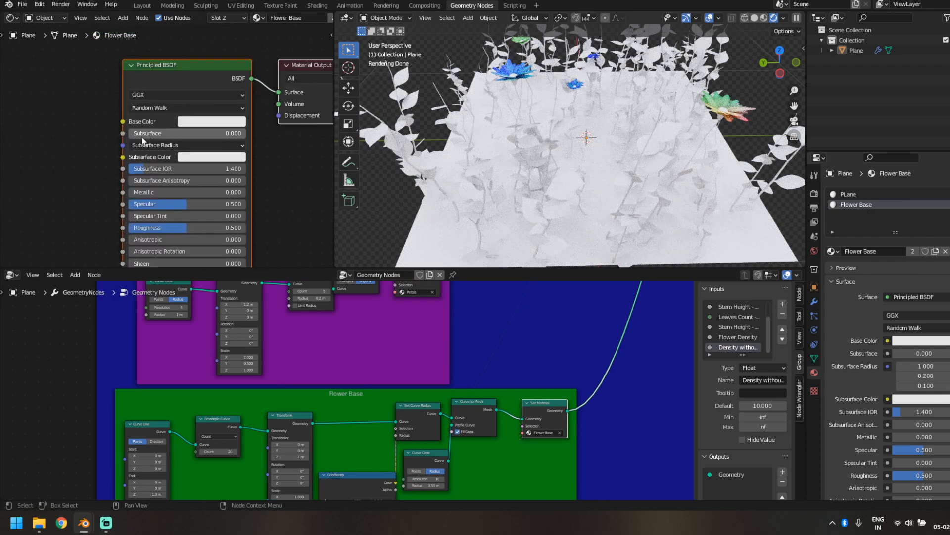
drag(141, 134, 180, 134)
click(211, 122)
click(194, 144)
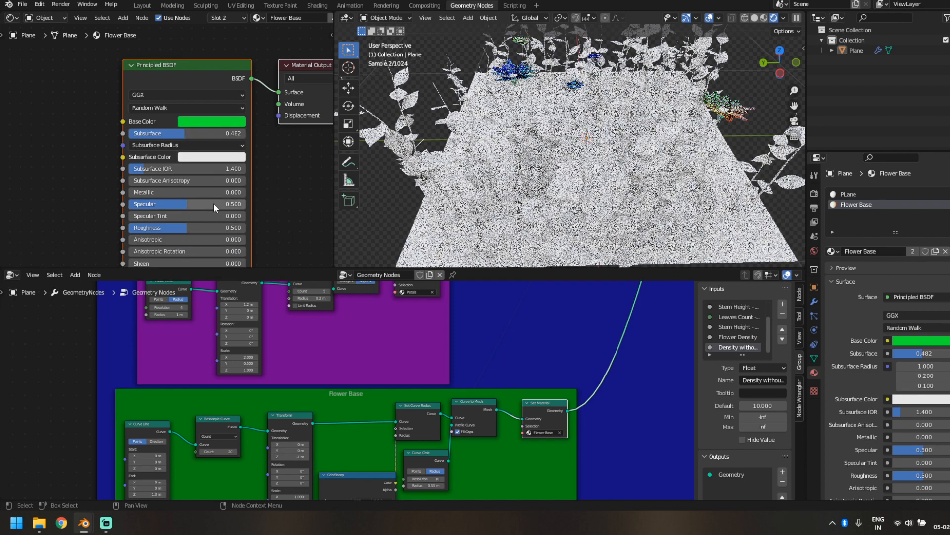
click(211, 156)
click(187, 191)
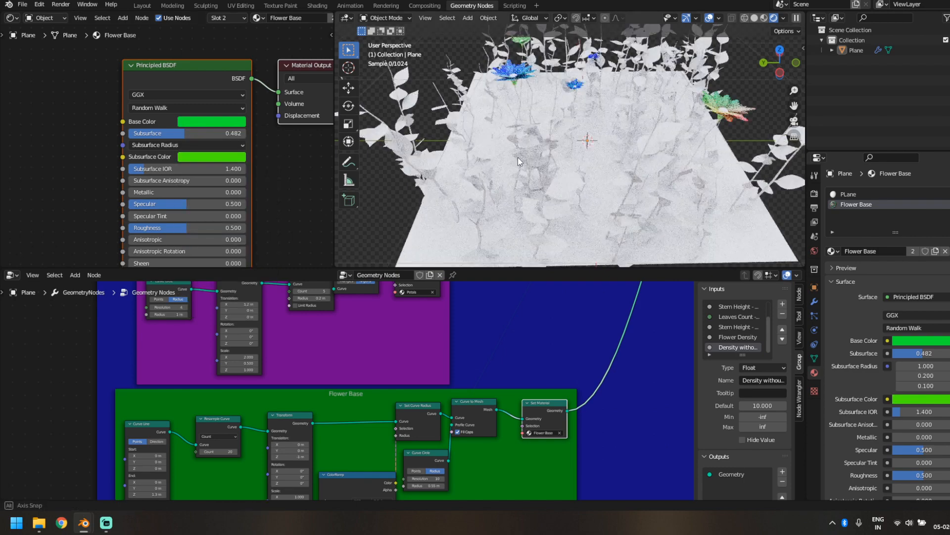
middle_drag(518, 157, 514, 147)
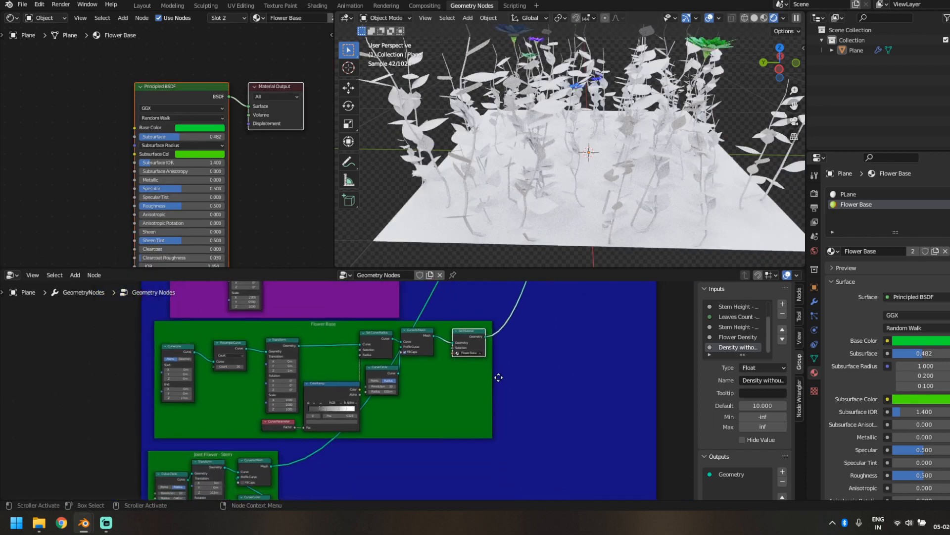
Insert a Set Material node after Curve to Mesh in the Joint Flower - Stem frame and assign it the Flower Base material
middle_drag(499, 378, 463, 319)
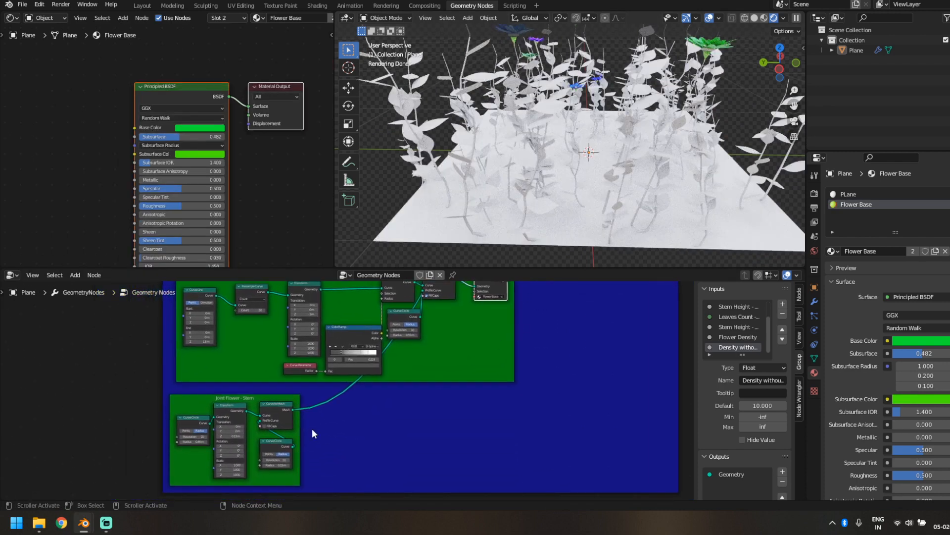
scroll(208, 391, up, 2)
key(shift+a)
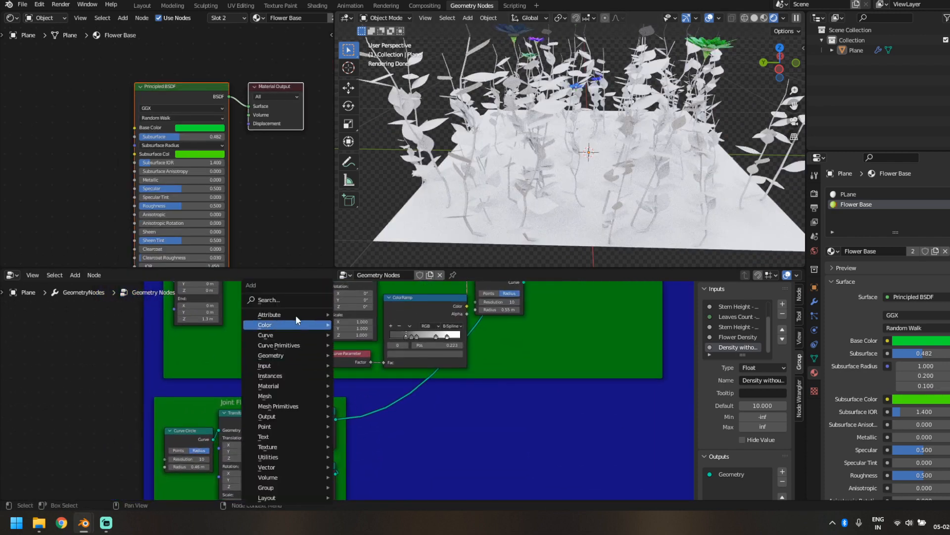
click(290, 298)
text(set mn)
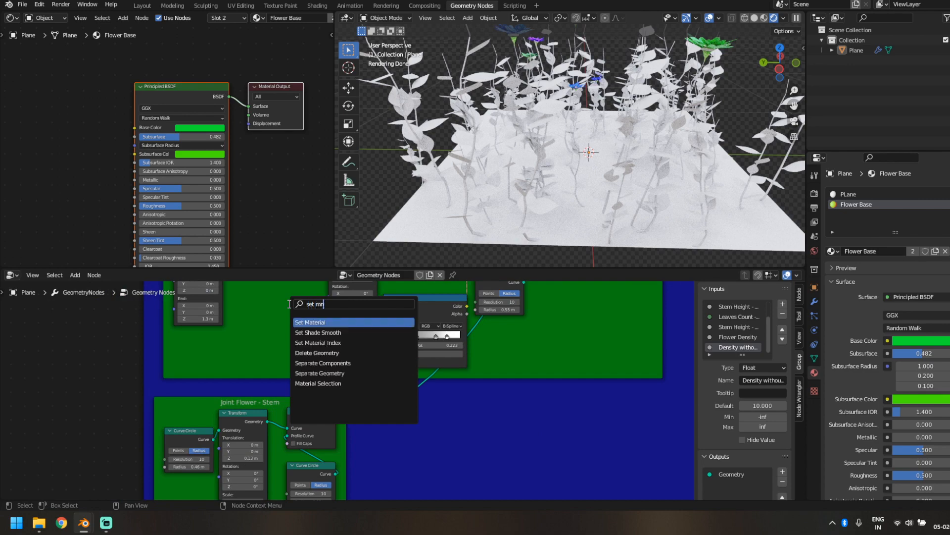
click(321, 322)
click(399, 458)
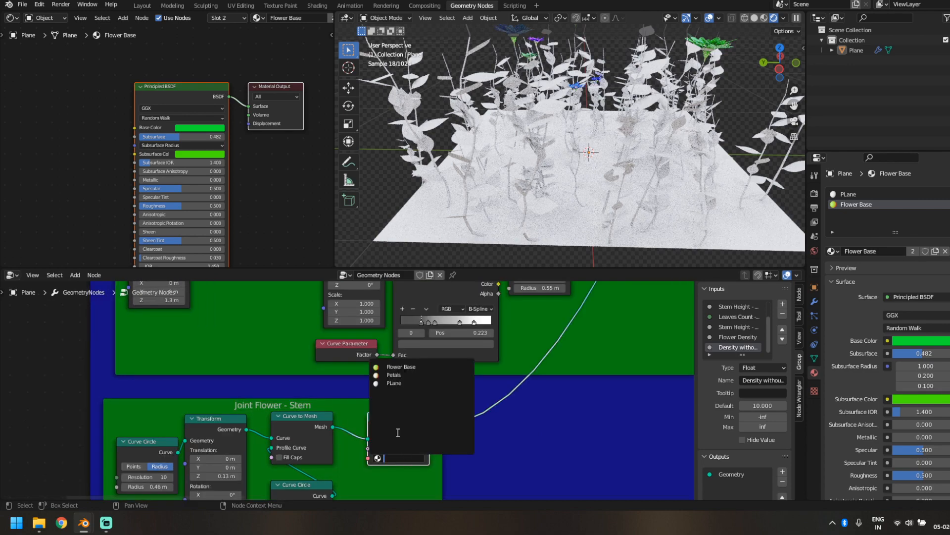
click(404, 367)
middle_drag(574, 154, 603, 159)
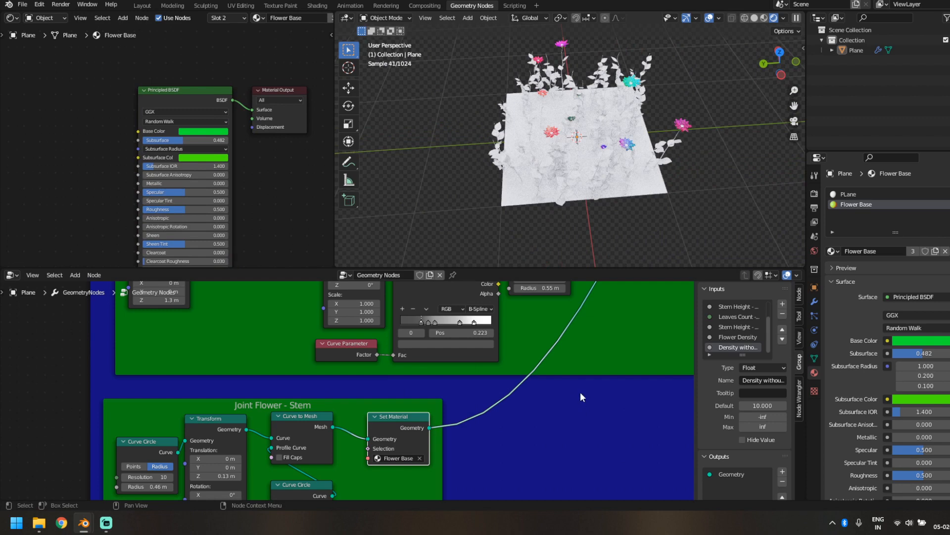
Insert a Set Material node after the Set Shade Smooth node in the Leaves frame
scroll(580, 396, down, 5)
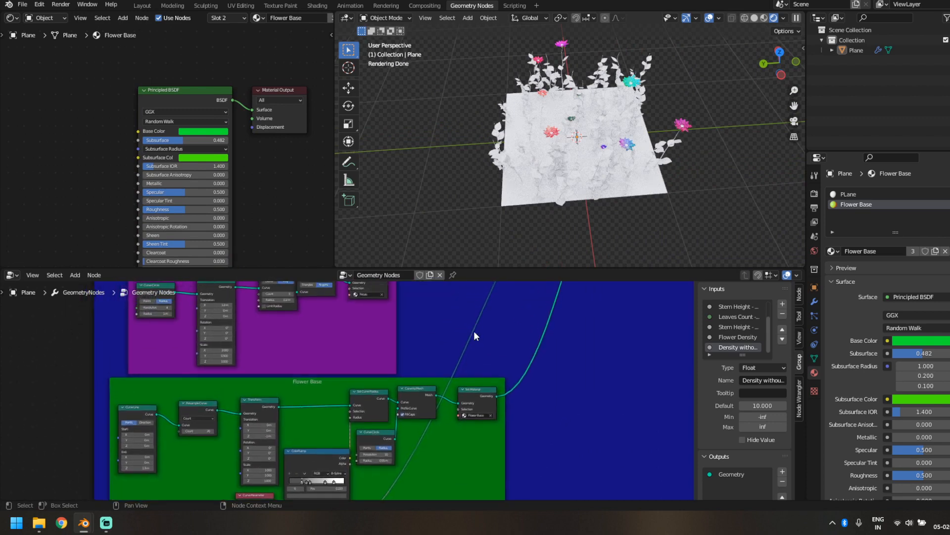
scroll(522, 367, up, 6)
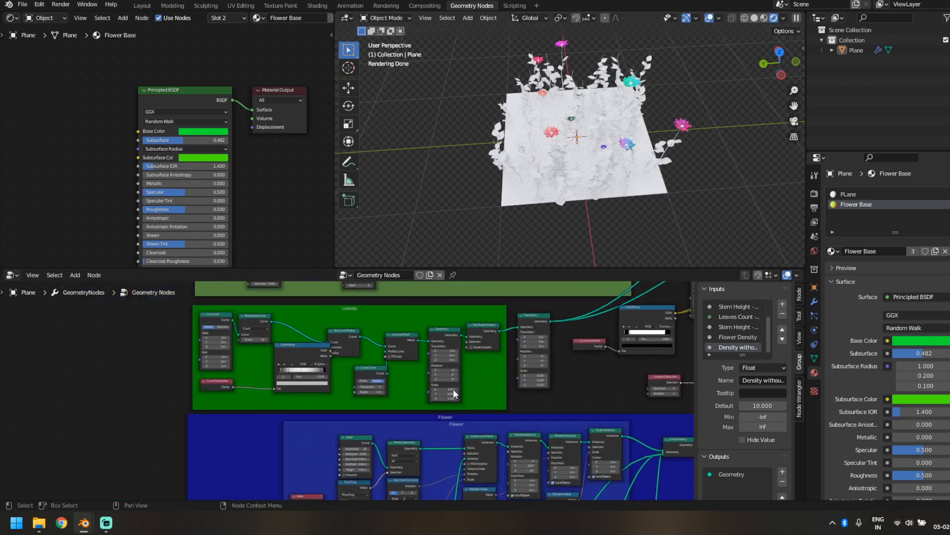
key(shift+a)
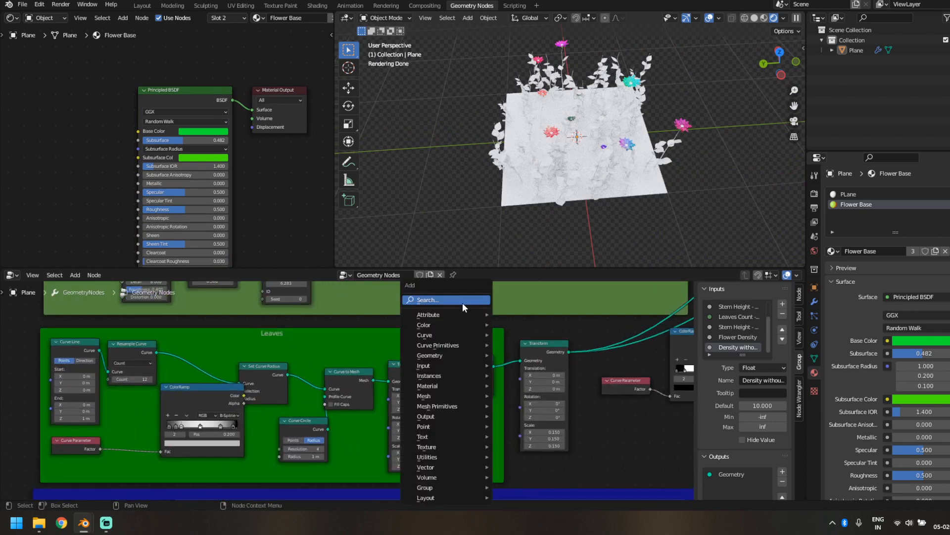
text(set)
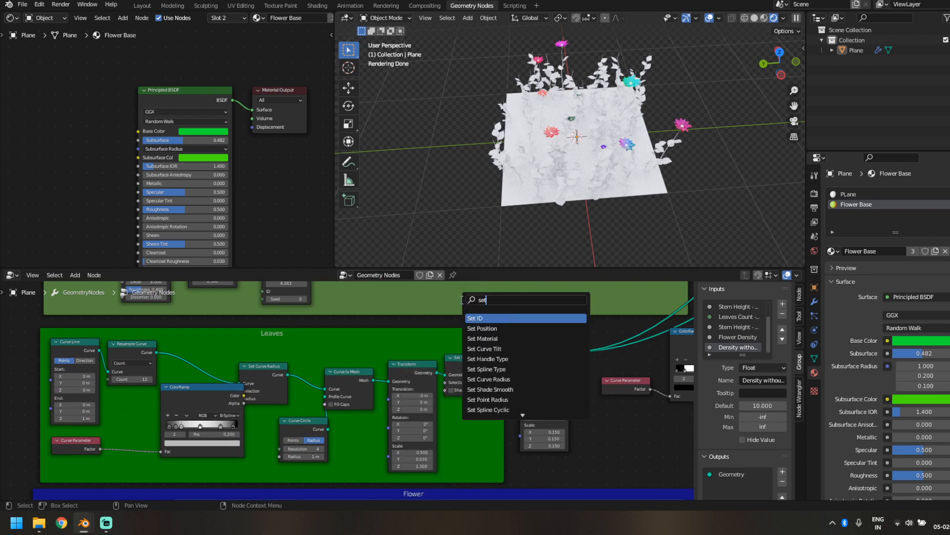
text( mat)
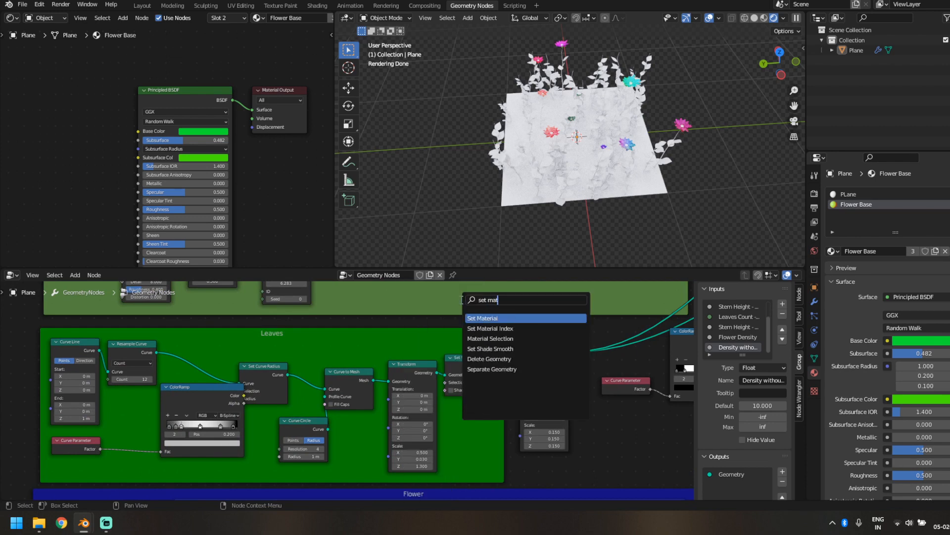
key(Return)
click(472, 344)
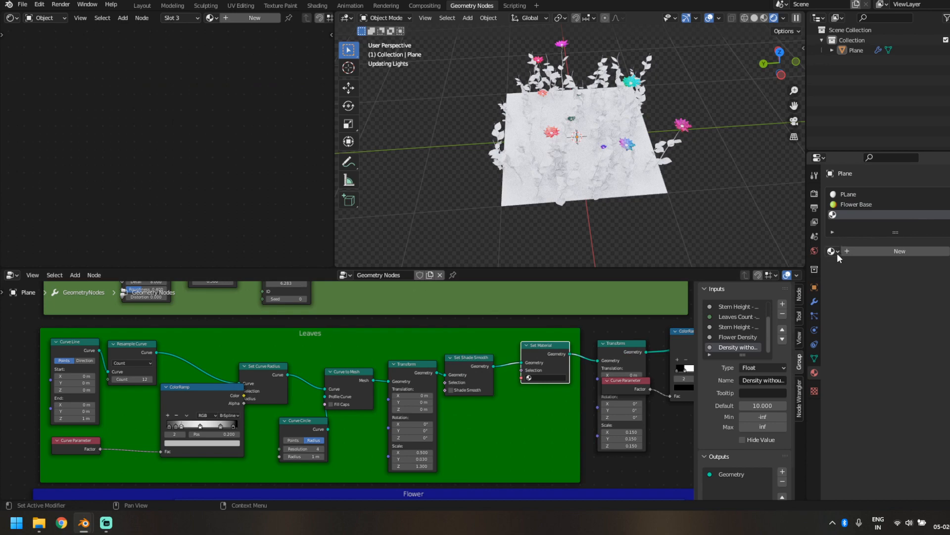
Create a new material named Leaves in a third material slot of the plane
click(878, 253)
click(895, 250)
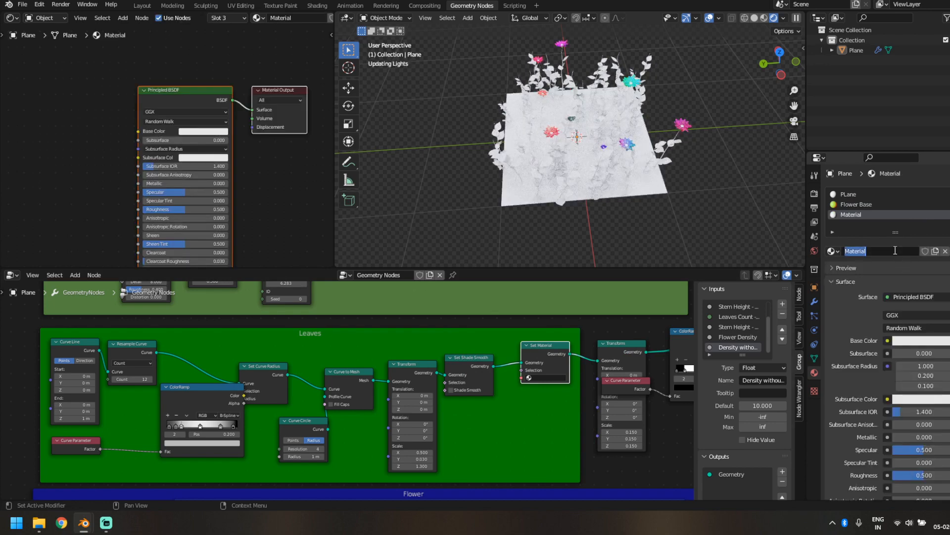
text(Leaves)
key(Return)
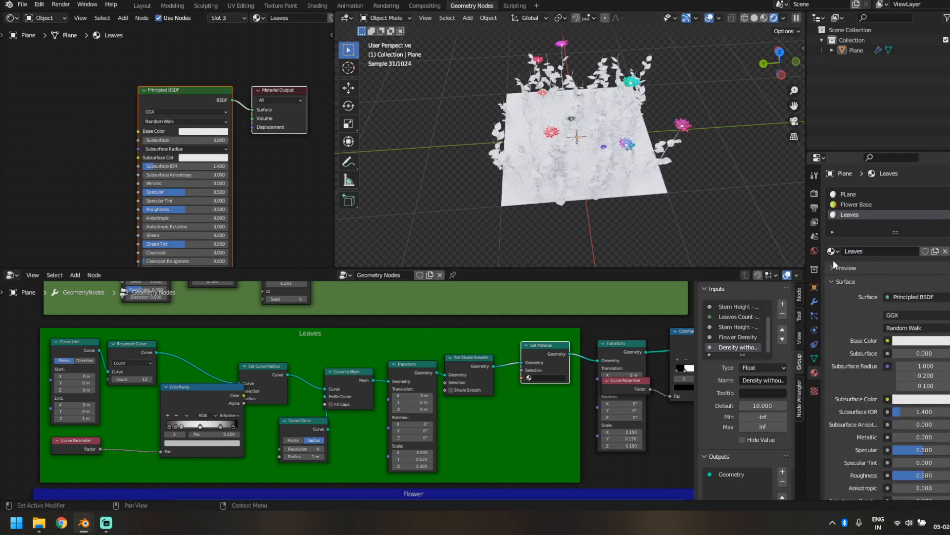
key(shift+a)
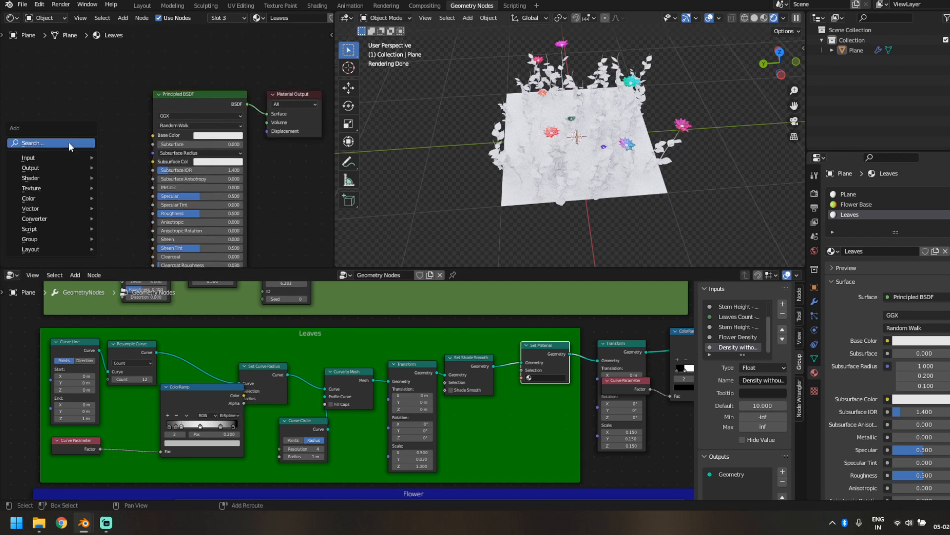
click(68, 142)
key(Escape)
Set the Leaves material's Subsurface to 0.4 and make both its Base Color and Subsurface Color green
drag(183, 144, 213, 144)
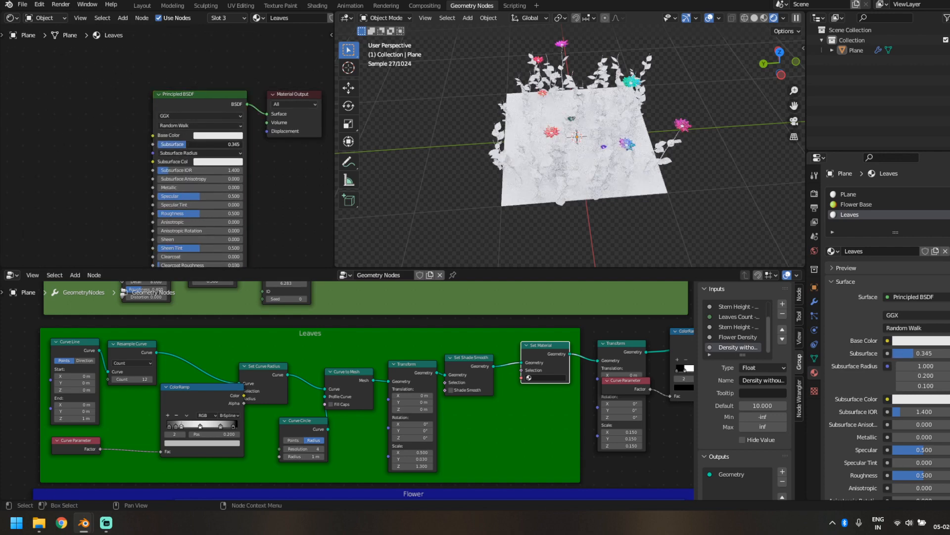
click(186, 144)
text(0.4)
key(Return)
click(220, 136)
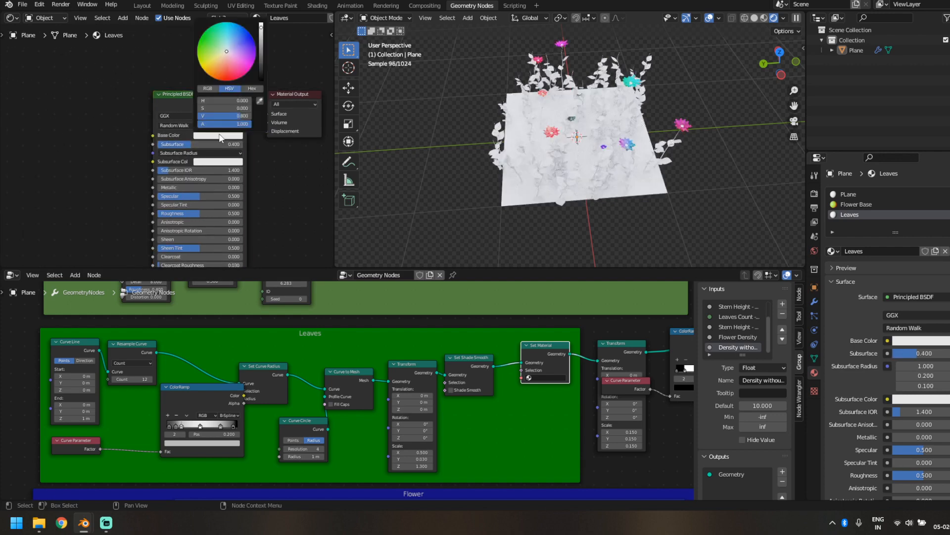
click(202, 28)
click(221, 163)
drag(216, 66, 204, 53)
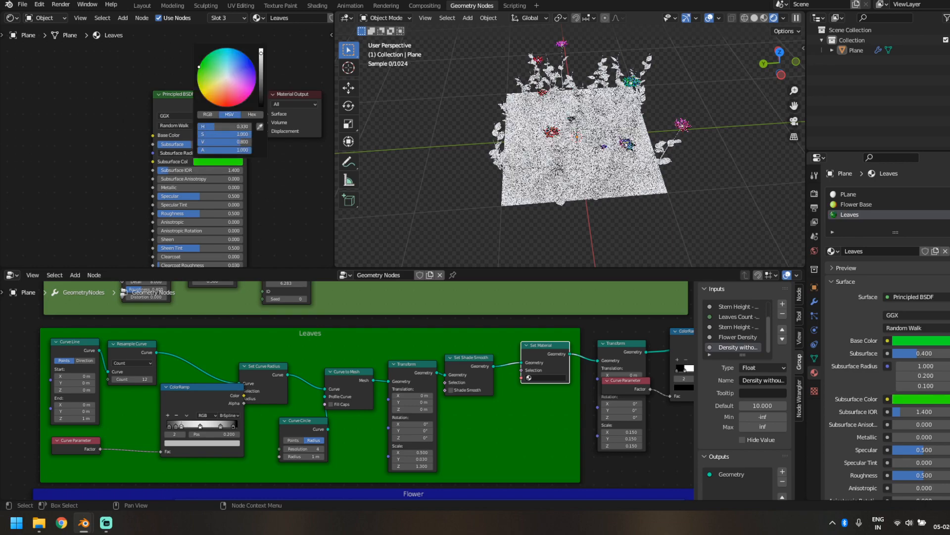
Assign the Leaves material to the Set Material node in the Leaves frame
click(487, 383)
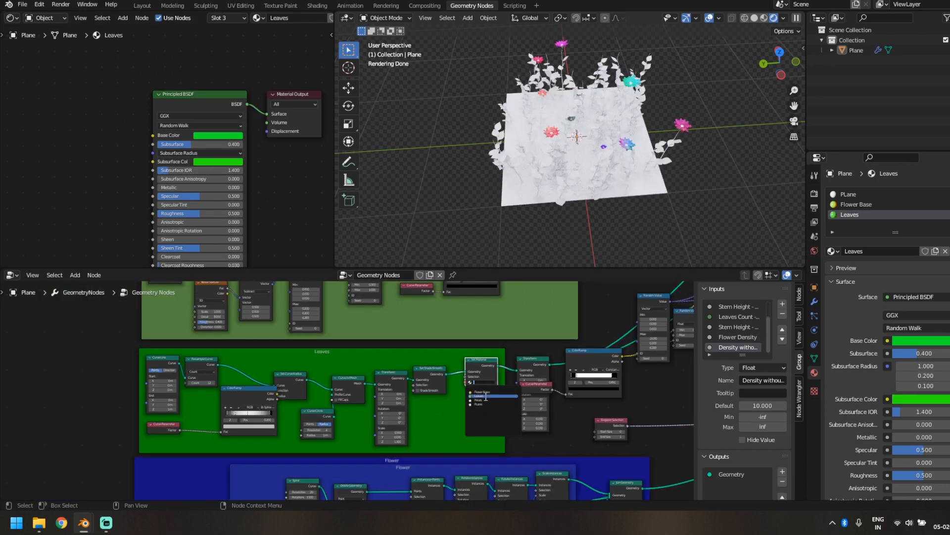
click(486, 396)
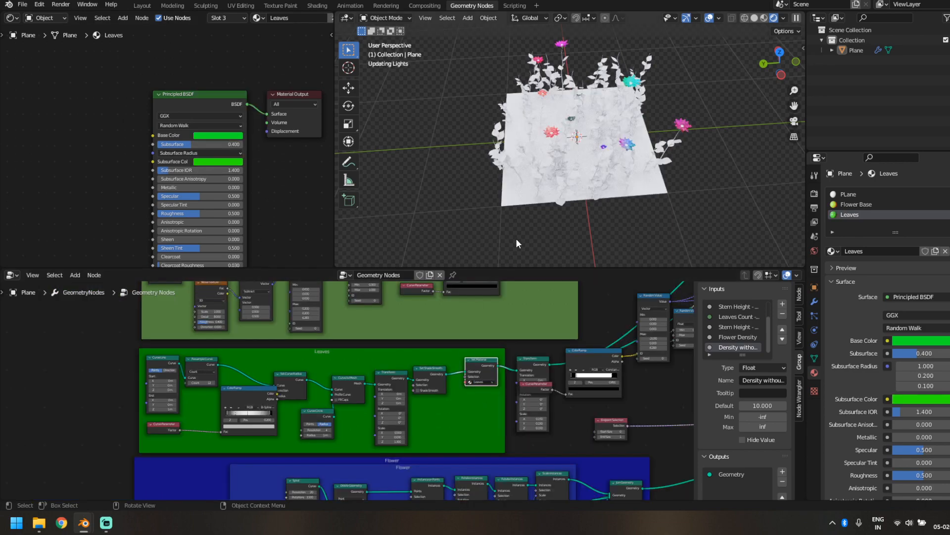
scroll(489, 231, up, 3)
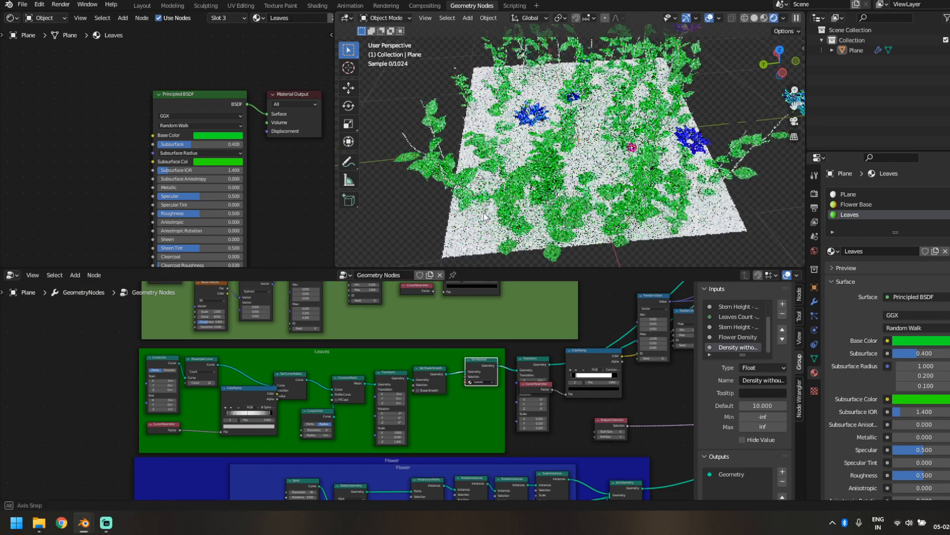
Darken the Leaves material's Subsurface Color to a deep green and set its Subsurface IOR to 1.333
click(227, 162)
drag(263, 69, 261, 90)
scroll(274, 192, up, 2)
scroll(274, 192, up, 3)
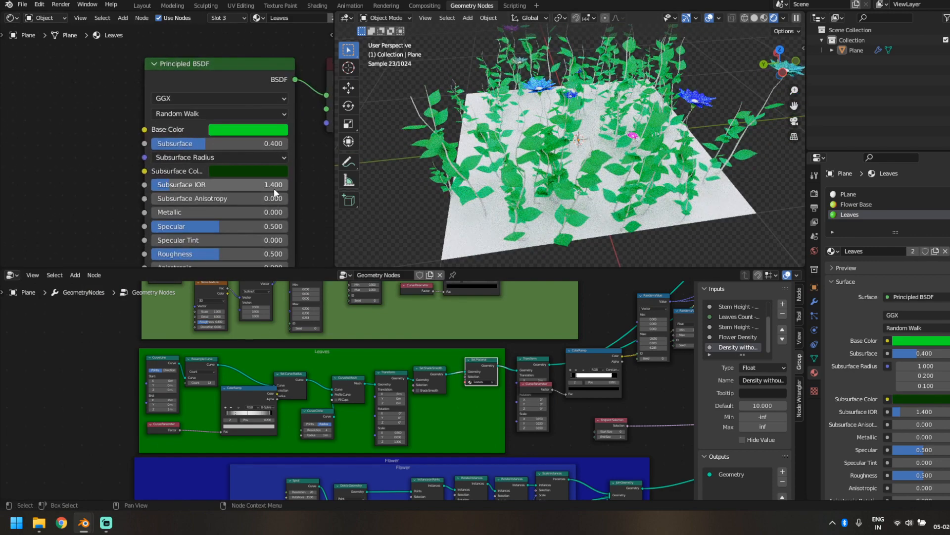
click(228, 207)
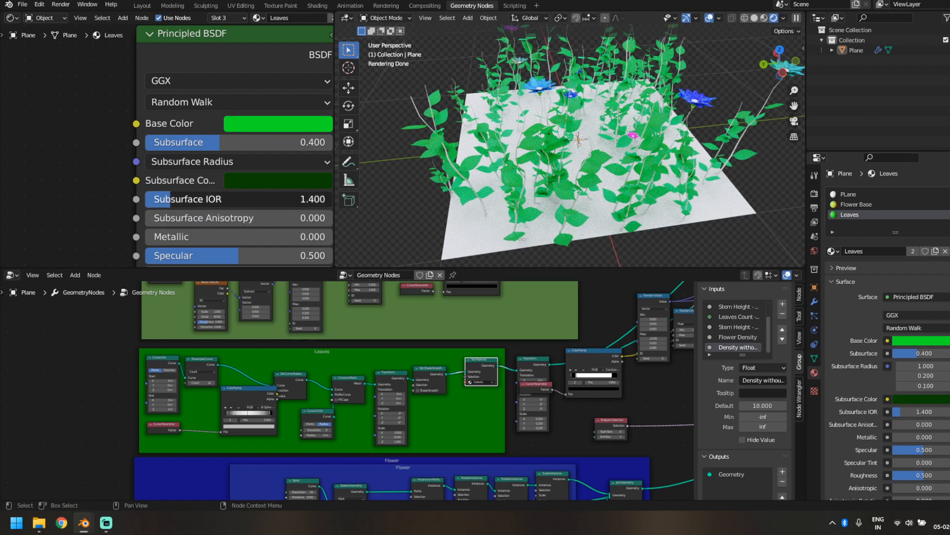
text(1.333)
key(Return)
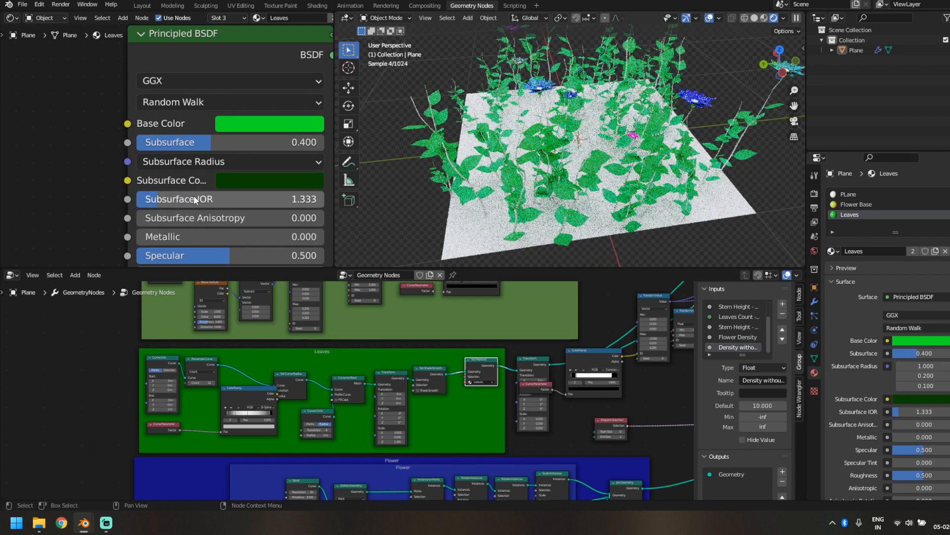
Add a Noise Texture node beside the Principled BSDF in the Leaves material
scroll(144, 200, down, 4)
key(shift+a)
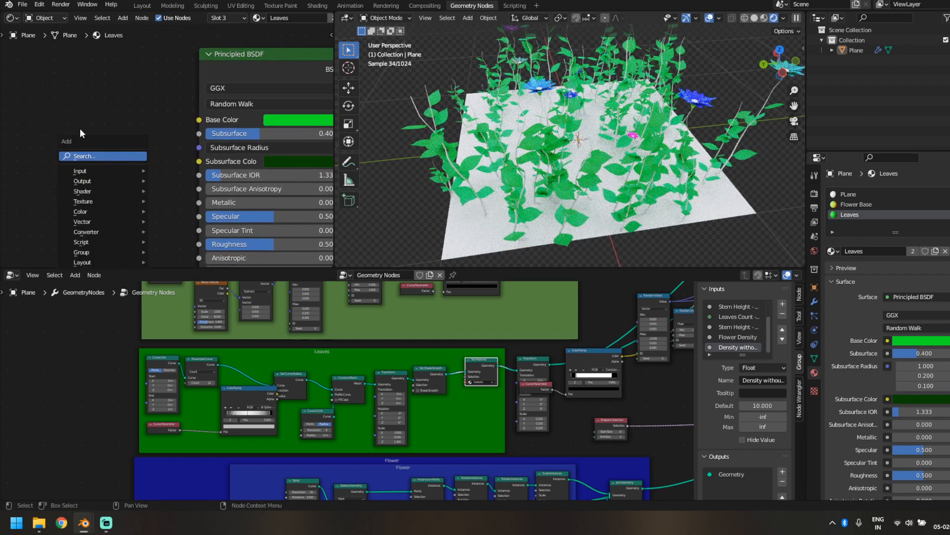
click(88, 157)
text(noise)
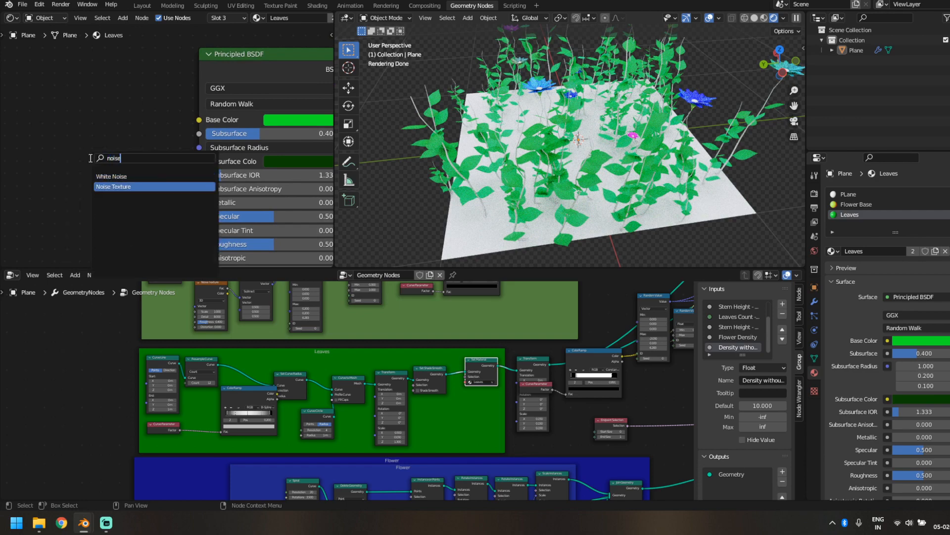
key(Return)
click(13, 145)
scroll(73, 185, down, 4)
middle_drag(186, 238, 223, 201)
Add a Bump node and connect its Normal output to the Principled BSDF's Normal input
key(shift+a)
text(bump)
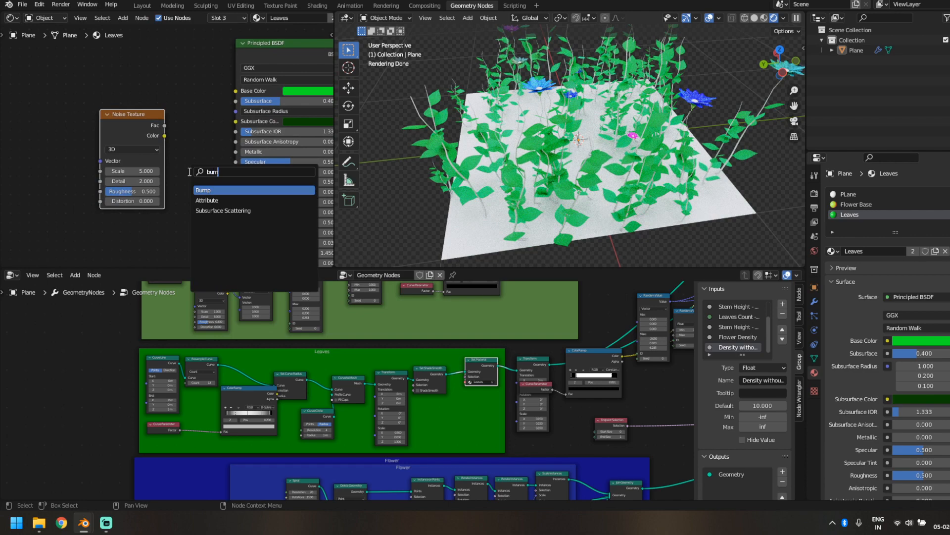
key(Return)
click(162, 193)
middle_drag(221, 159, 236, 73)
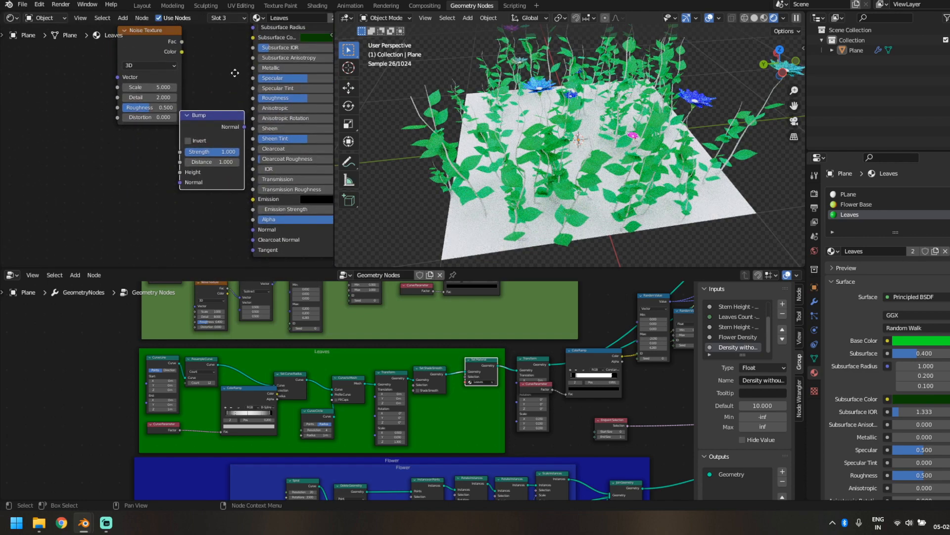
scroll(237, 82, up, 1)
drag(248, 227, 259, 238)
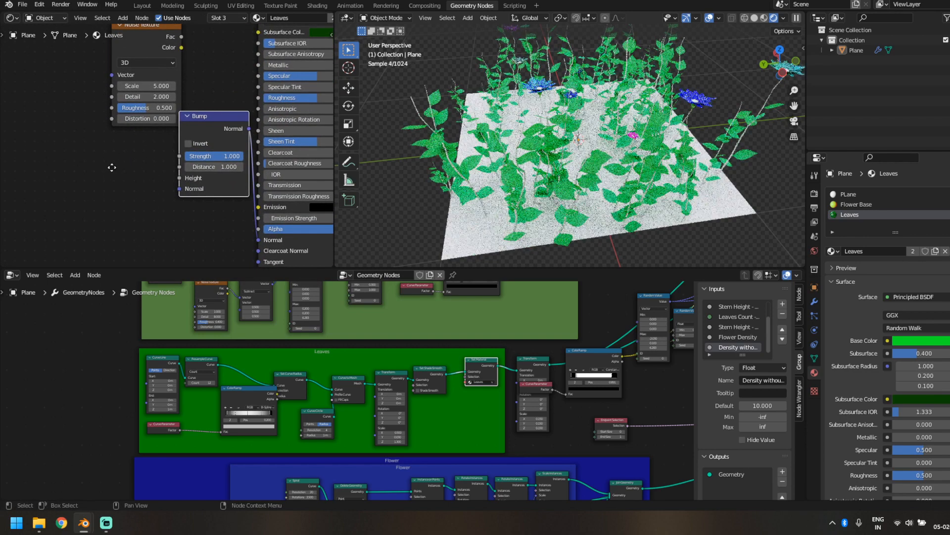
Move the Noise Texture clear of the Bump node and connect its Fac output to the Bump's Height
middle_drag(112, 167, 137, 212)
drag(164, 69, 52, 89)
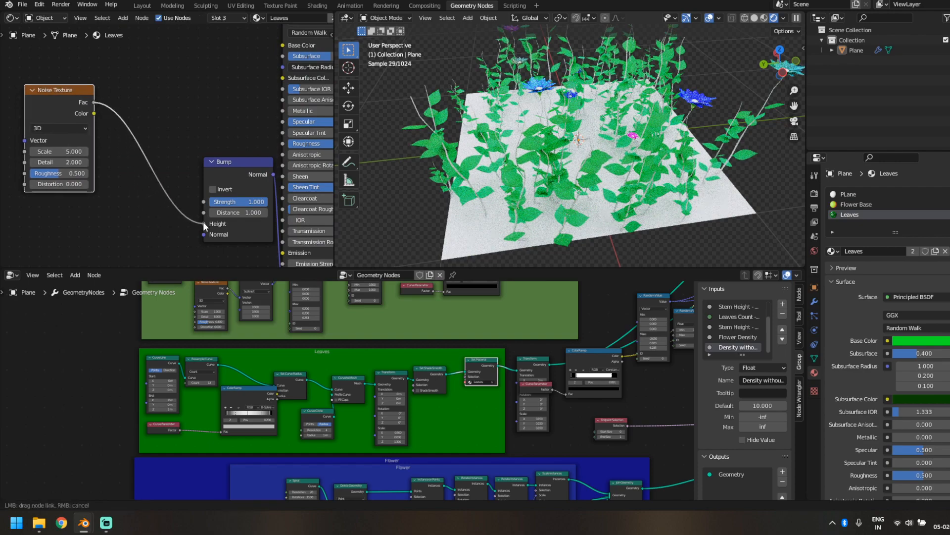
drag(203, 221, 203, 224)
Set the Noise Texture's Scale to 9.5 and its Detail to 8
middle_drag(59, 152, 96, 159)
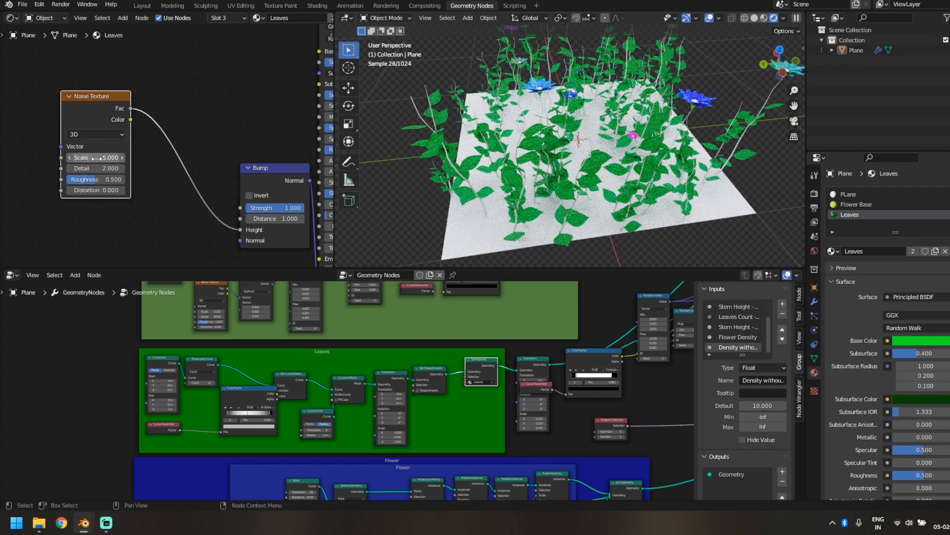
mouse_move(96, 158)
mouse_down()
mouse_move(129, 159)
mouse_move(104, 168)
mouse_up()
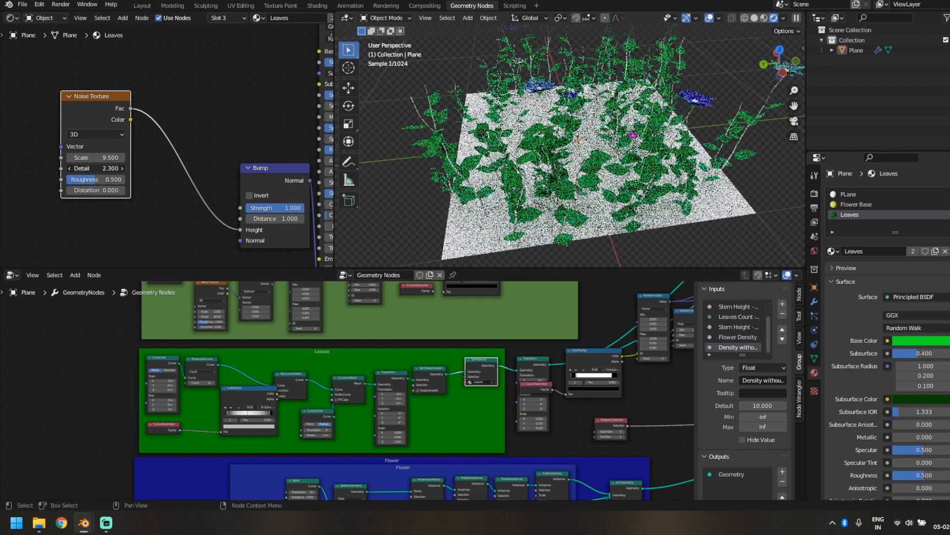
text(8)
key(Return)
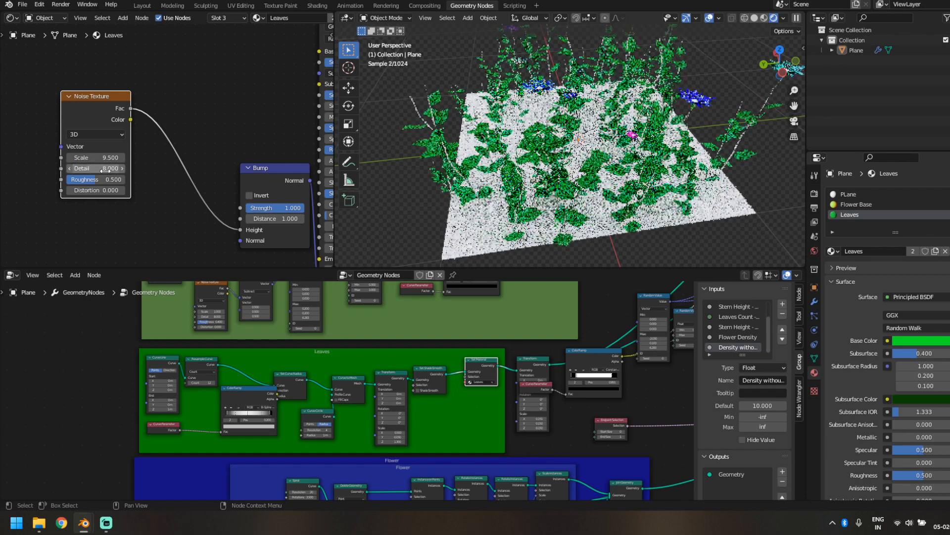
middle_drag(502, 179, 473, 165)
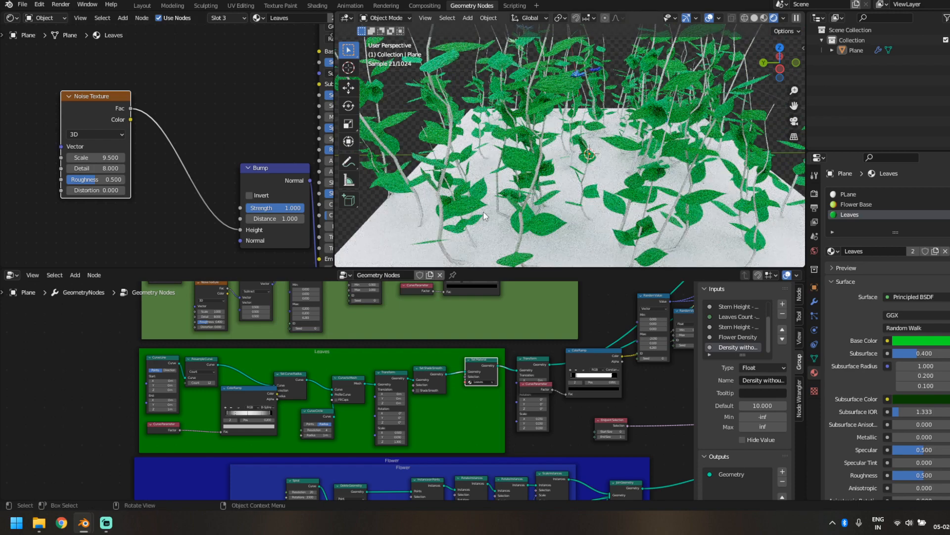
Reduce the Bump node's Strength to about 0.358
middle_drag(244, 225, 254, 236)
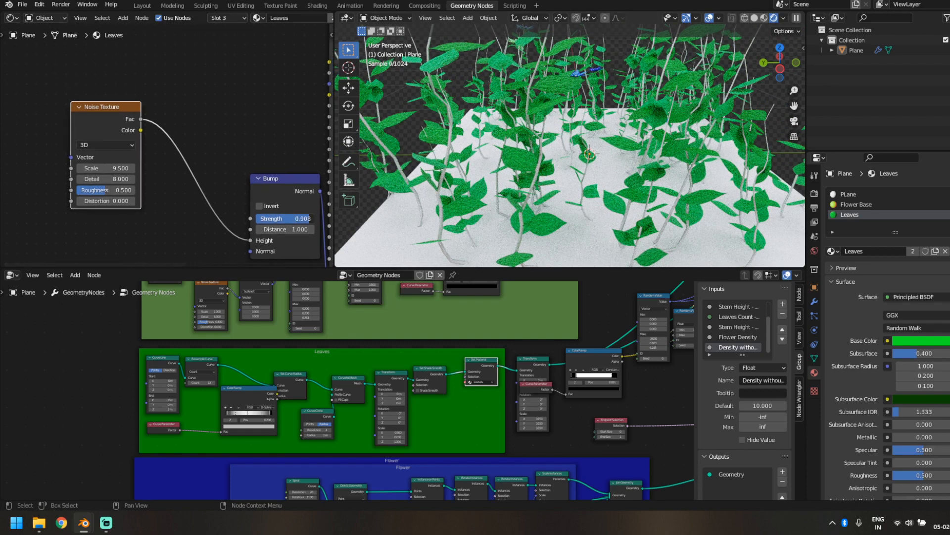
drag(309, 219, 276, 219)
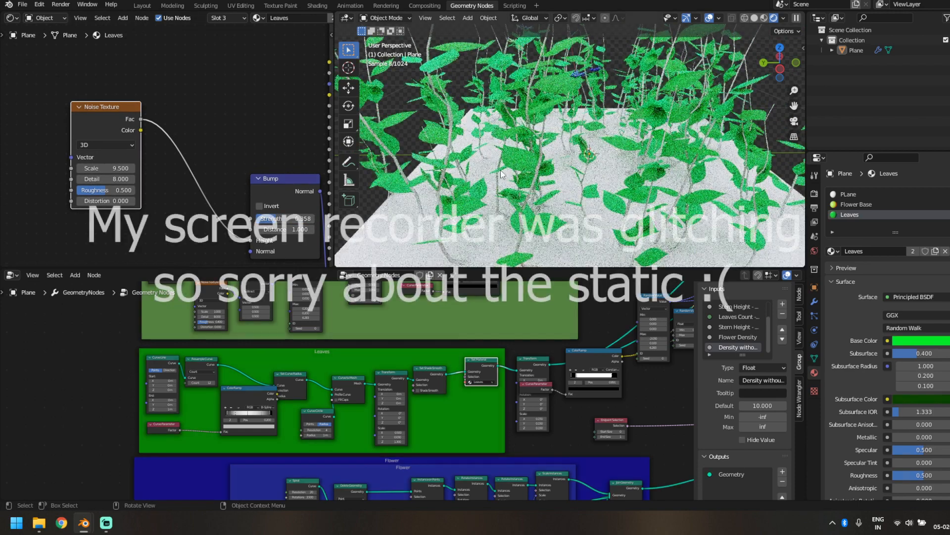
scroll(501, 168, down, 5)
scroll(477, 403, down, 5)
Insert a Set Material node after the Transform node in the Flower Center frame
middle_drag(441, 403, 414, 323)
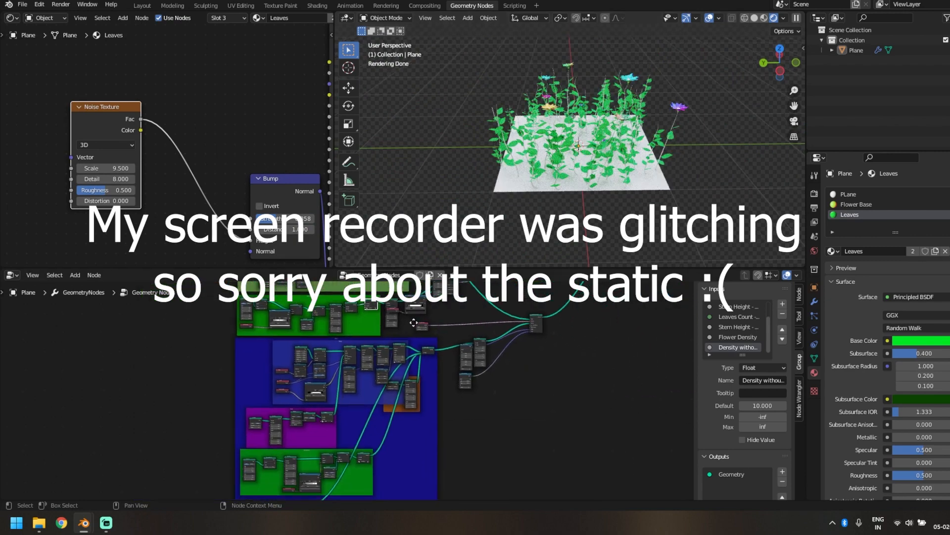
scroll(435, 425, up, 2)
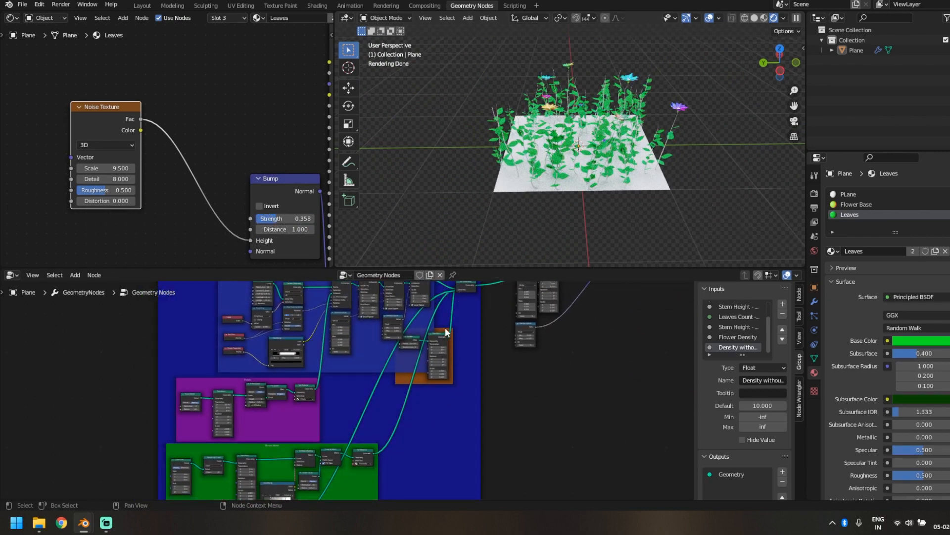
scroll(445, 376, up, 3)
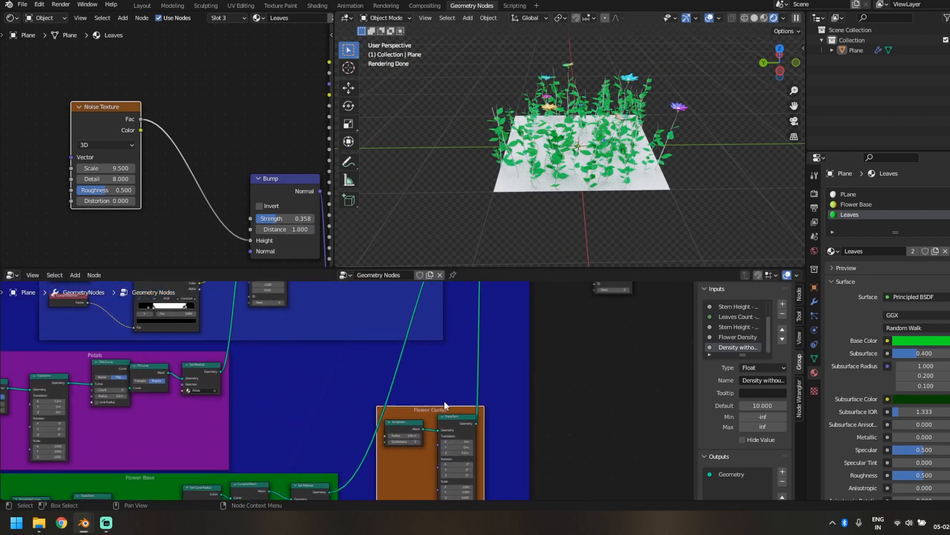
scroll(445, 405, up, 1)
key(shift+a)
text(set)
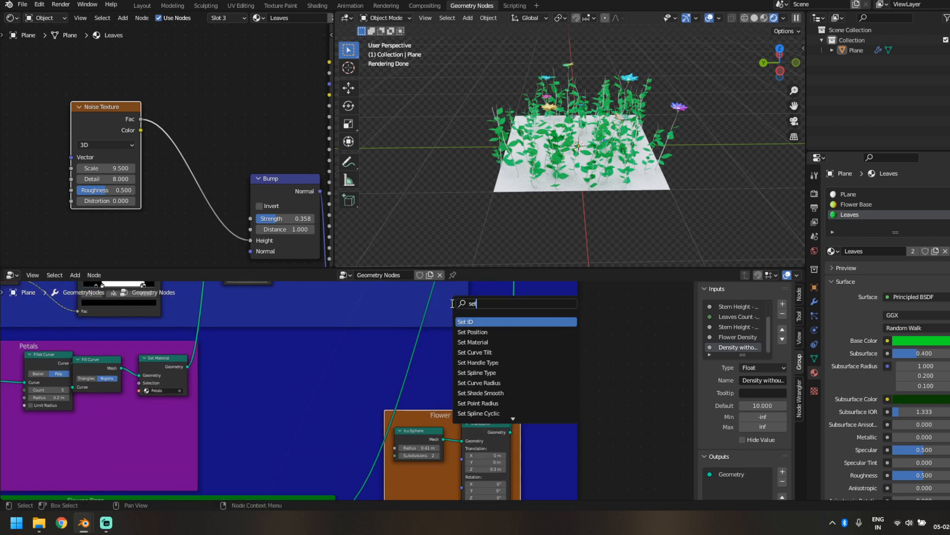
text( ma)
key(Return)
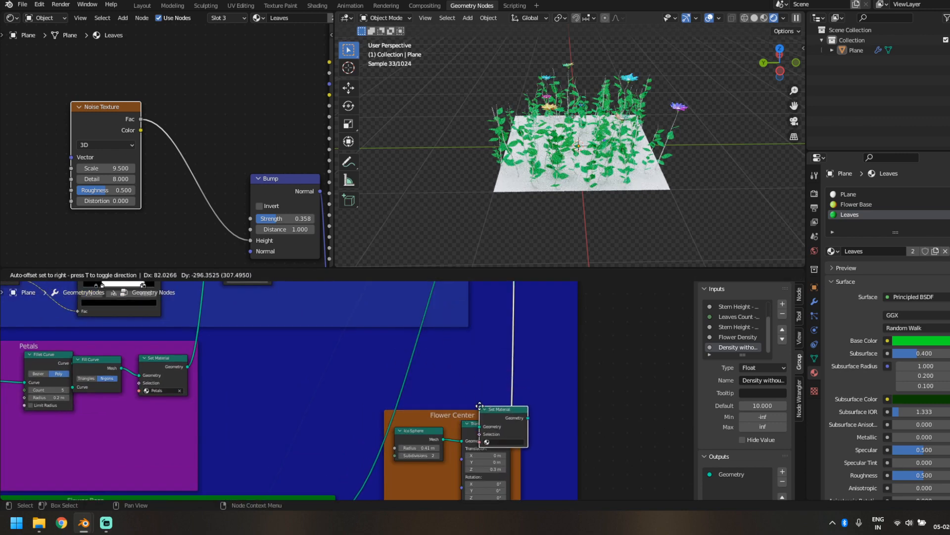
click(559, 455)
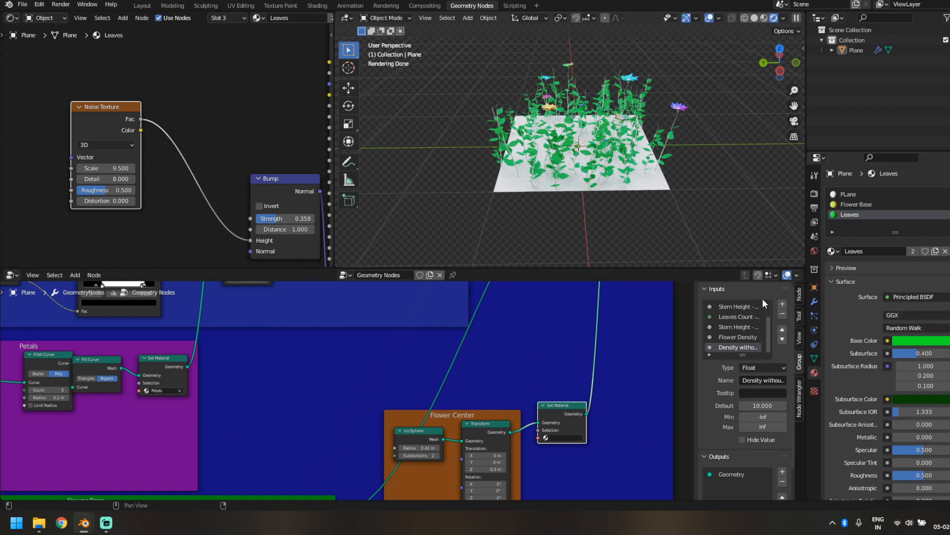
drag(550, 436, 554, 447)
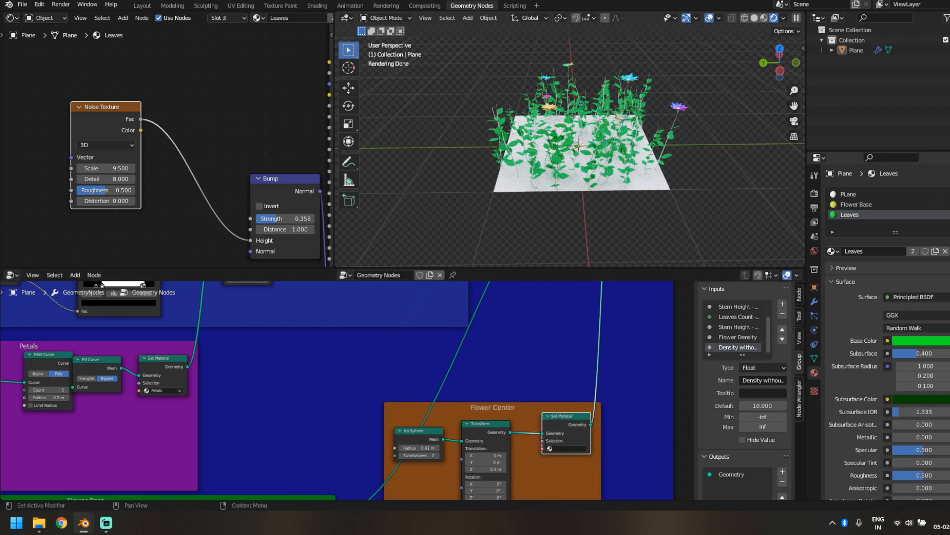
Create a new material named Flower Center in a fourth slot and assign it to the Flower Center frame's Set Material node
click(949, 194)
click(851, 252)
double_click(889, 251)
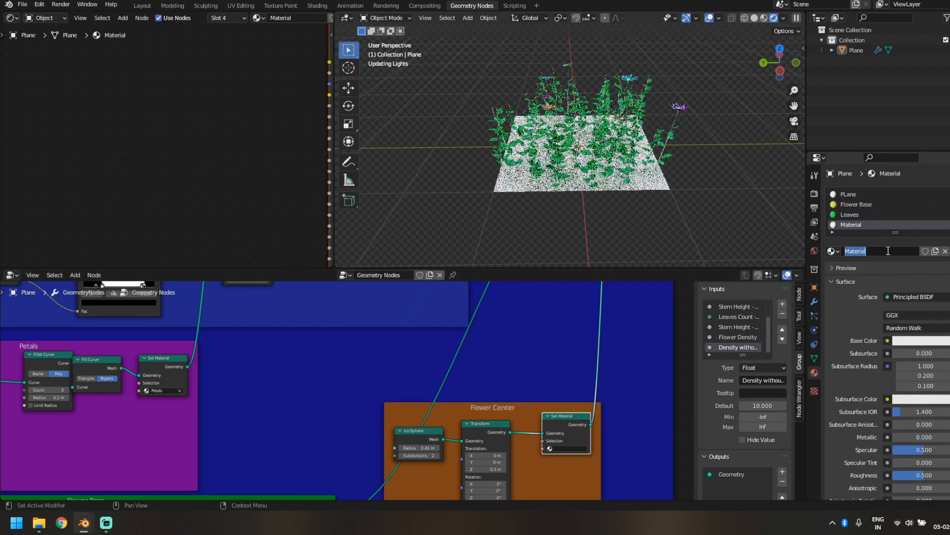
text(Flower Center)
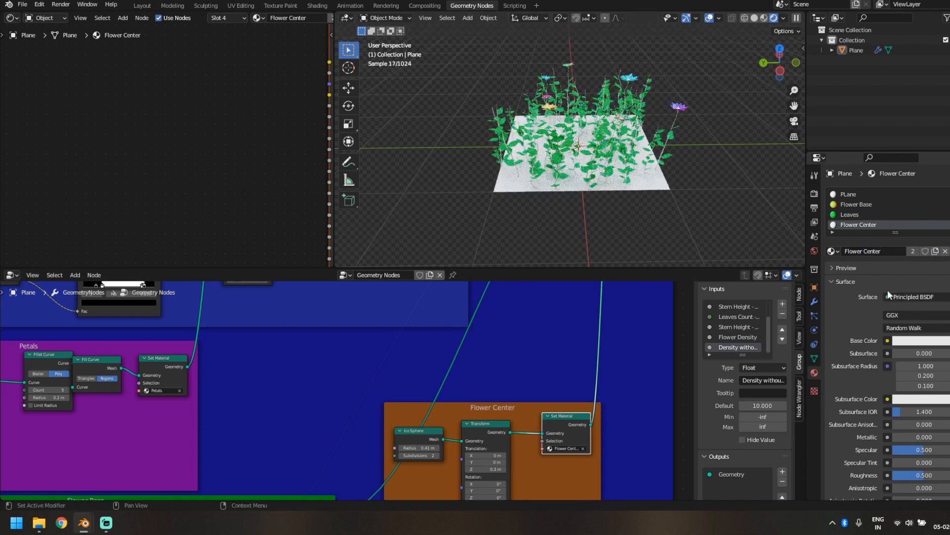
Set the Flower Center material's Subsurface to about 0.459 and its Base Color to yellow
key(Home)
scroll(157, 161, up, 5)
middle_drag(219, 131, 271, 182)
scroll(184, 138, up, 4)
drag(174, 125, 198, 126)
click(216, 115)
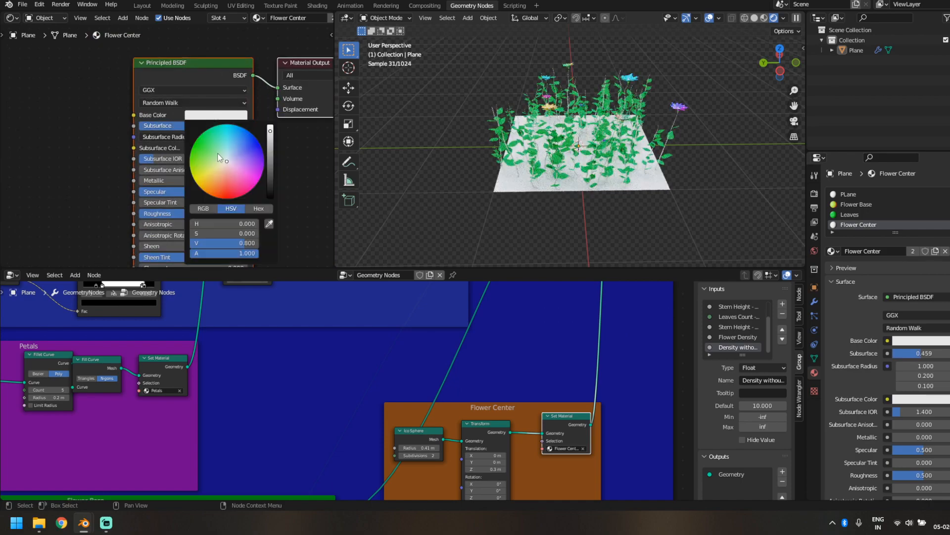
click(199, 182)
drag(204, 180, 204, 180)
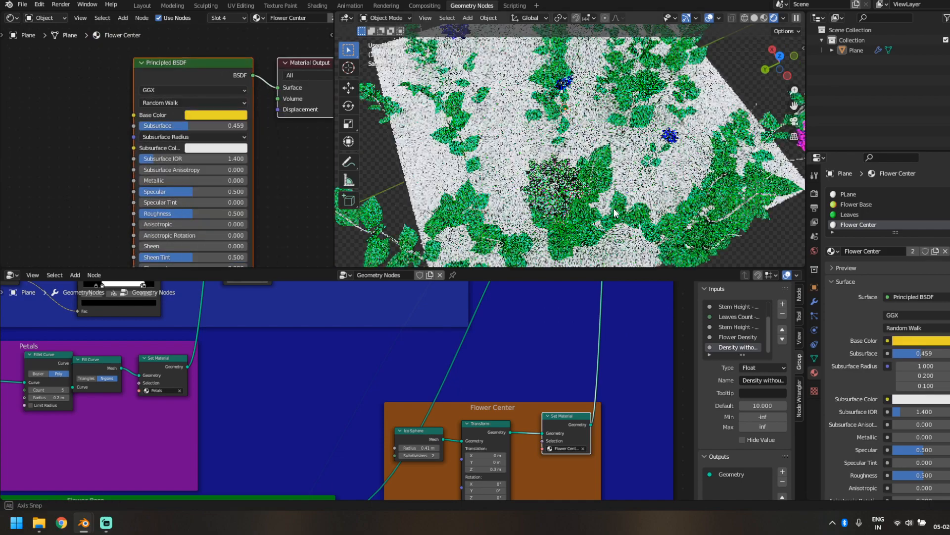
Set the Flower Center material's Subsurface Color to orange, checking it on a close-up flower
middle_drag(519, 210, 488, 210)
scroll(509, 228, up, 4)
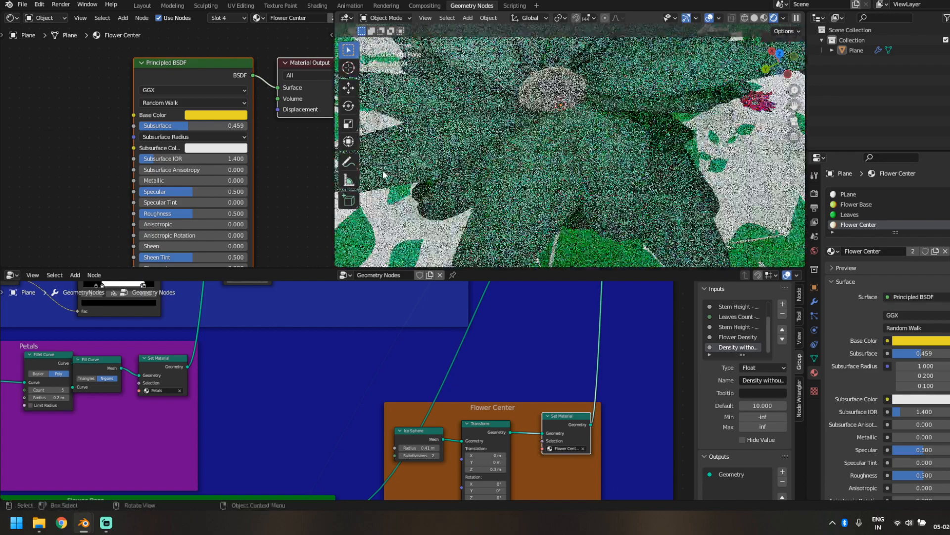
click(233, 148)
drag(223, 191, 196, 221)
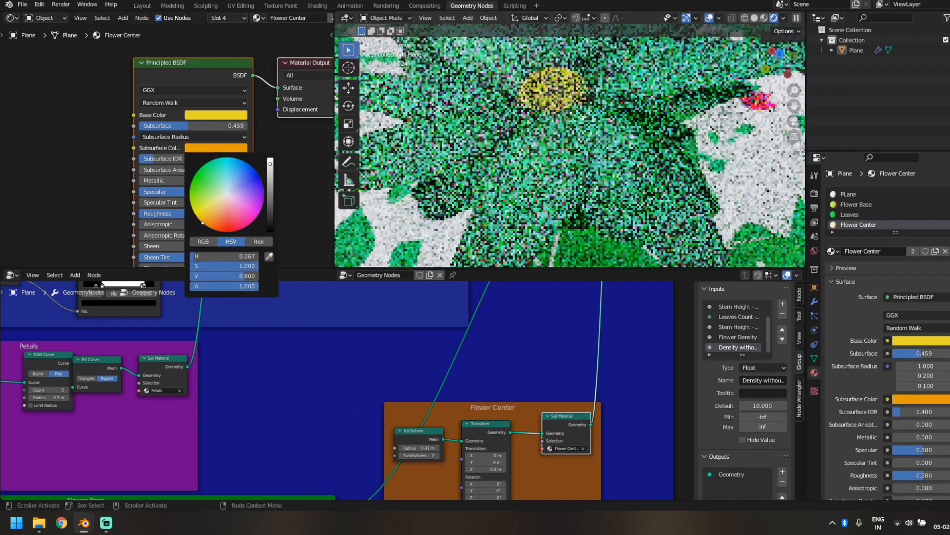
scroll(608, 173, down, 5)
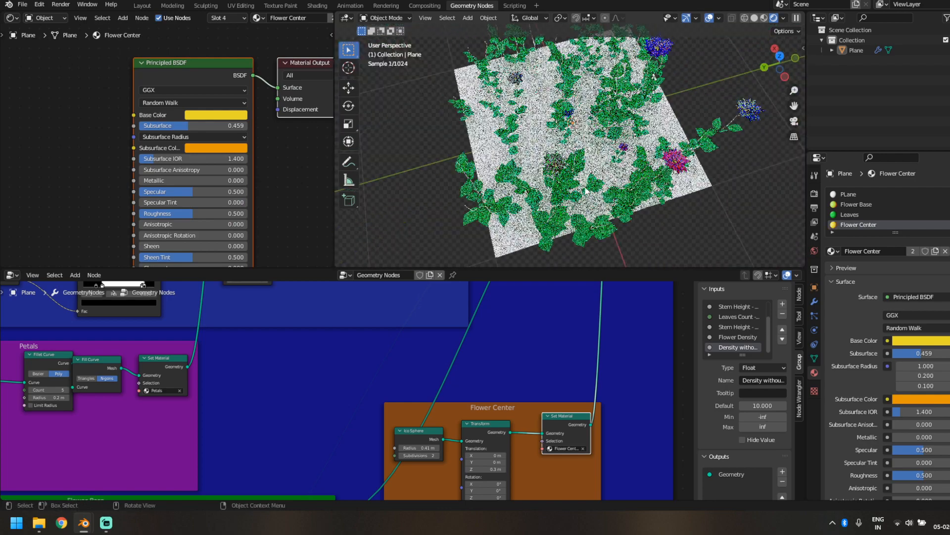
middle_drag(576, 182, 570, 148)
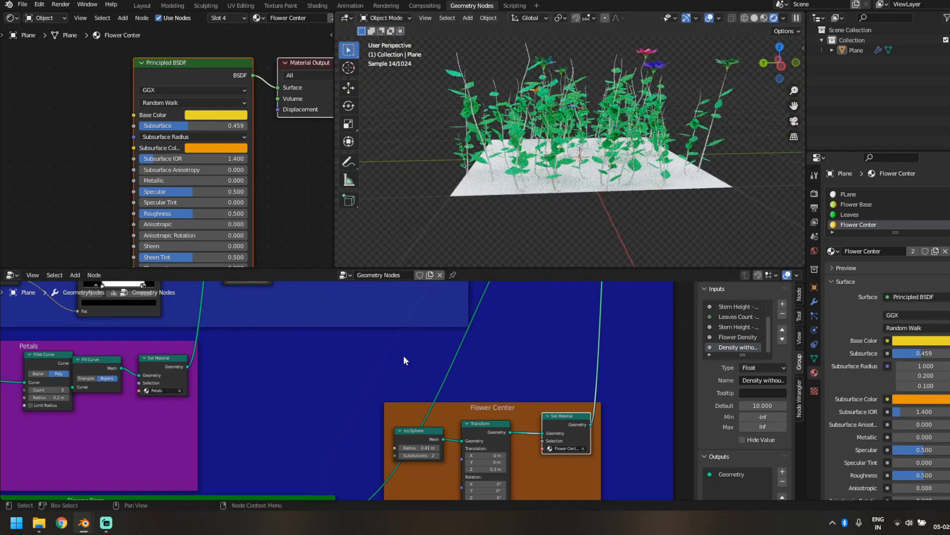
middle_drag(545, 221, 563, 251)
scroll(429, 366, down, 3)
middle_drag(429, 366, 463, 345)
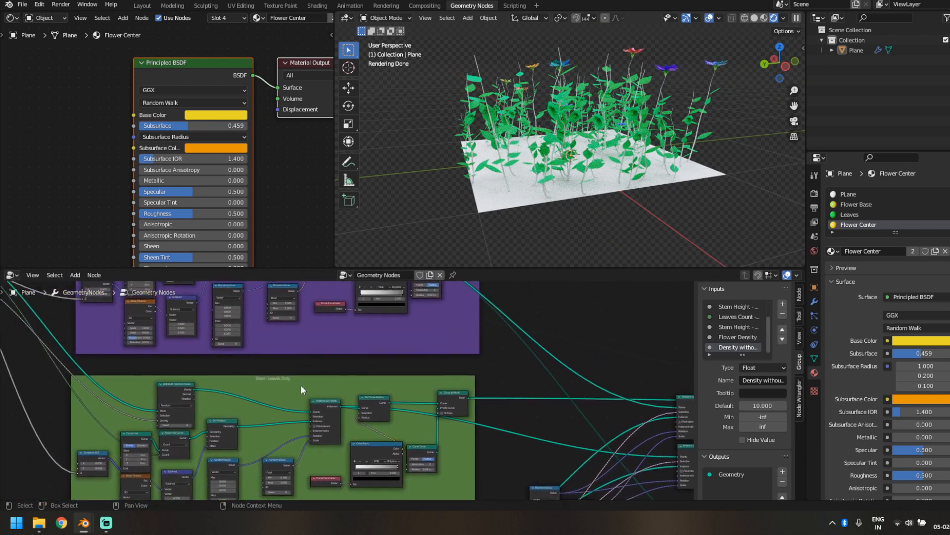
key(shift+a)
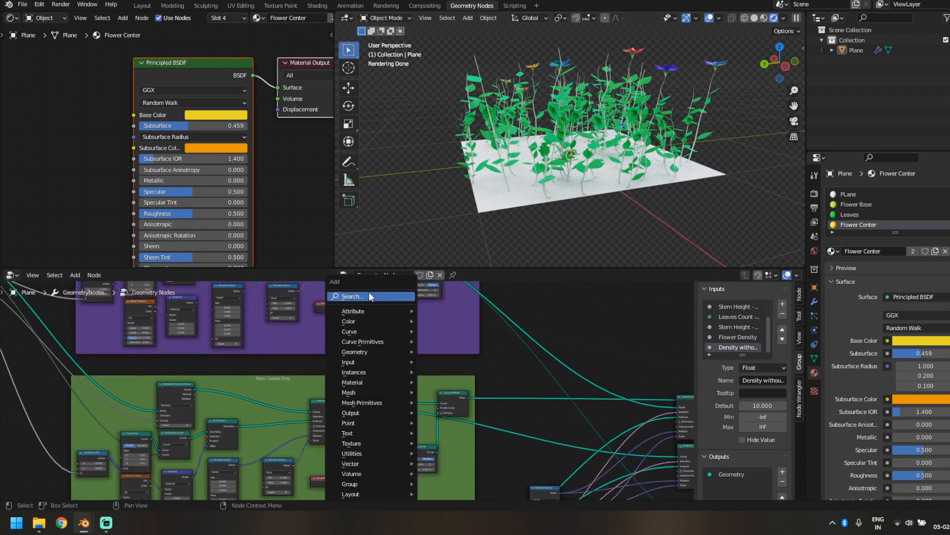
click(370, 296)
text(sel)
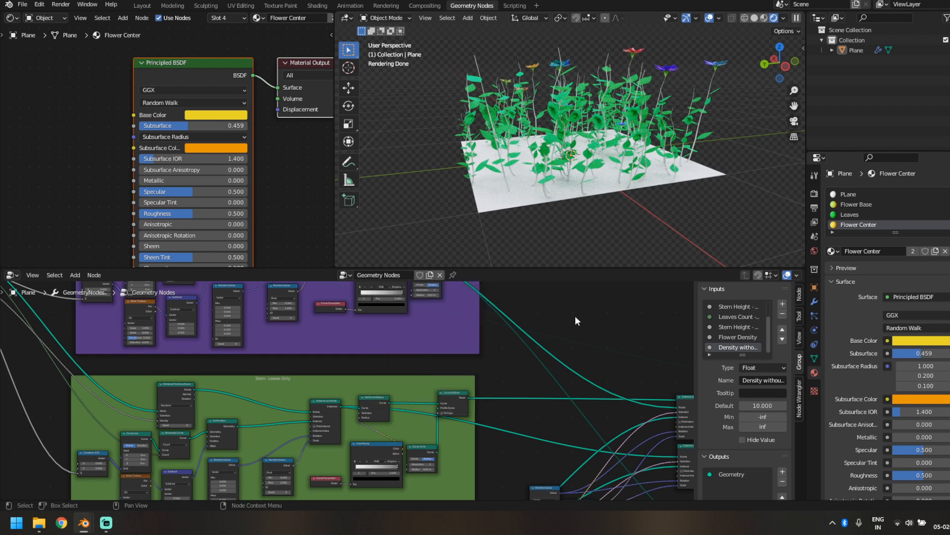
Insert a Set Material node after the Curve to Mesh node of the Stem - Leaves & Flowers frame
middle_drag(514, 325, 486, 446)
drag(416, 352, 407, 352)
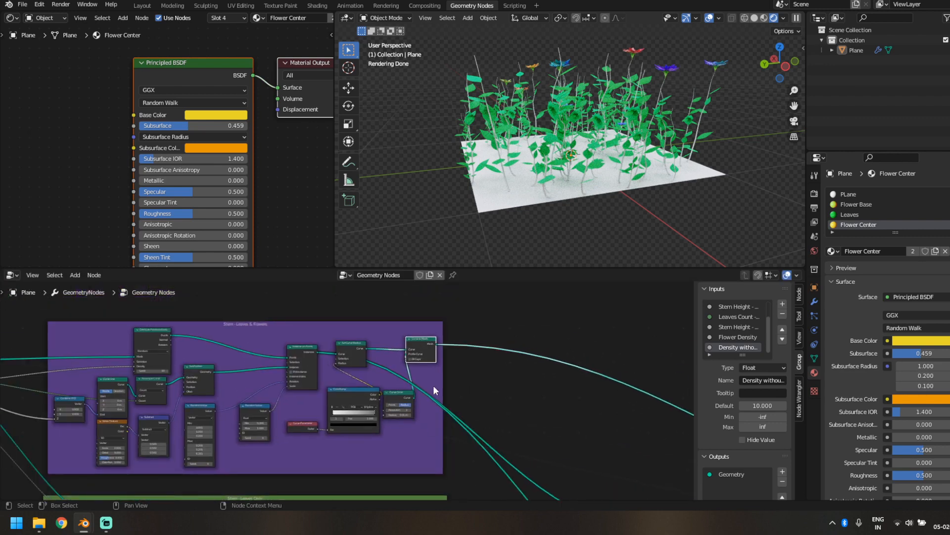
key(shift+a)
click(429, 299)
text(er)
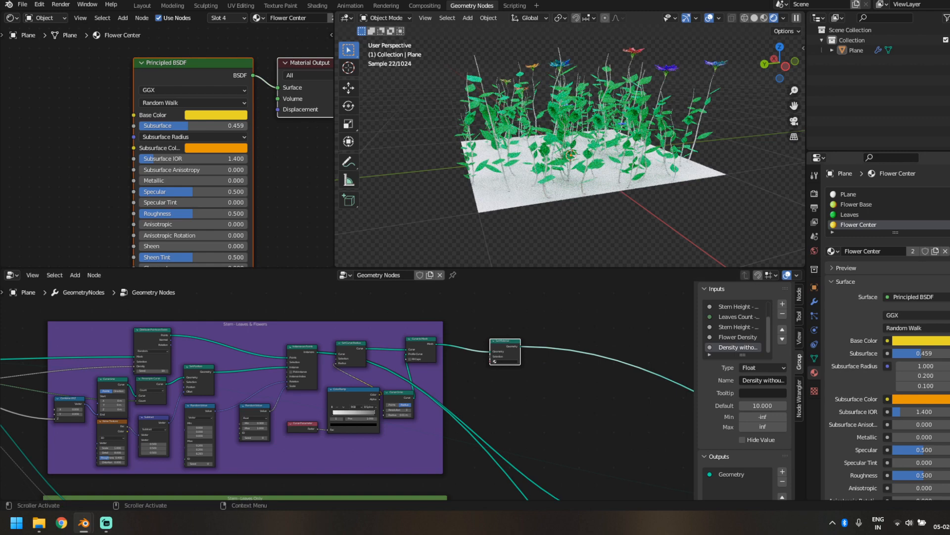
Create a material named Stem in a fifth slot and assign it to the new Set Material node
click(949, 194)
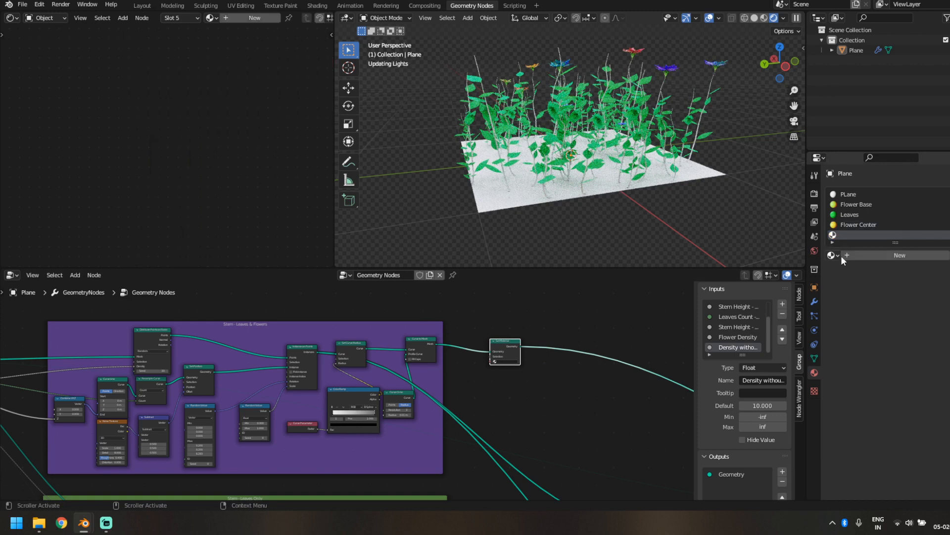
click(872, 254)
double_click(878, 255)
text(Se)
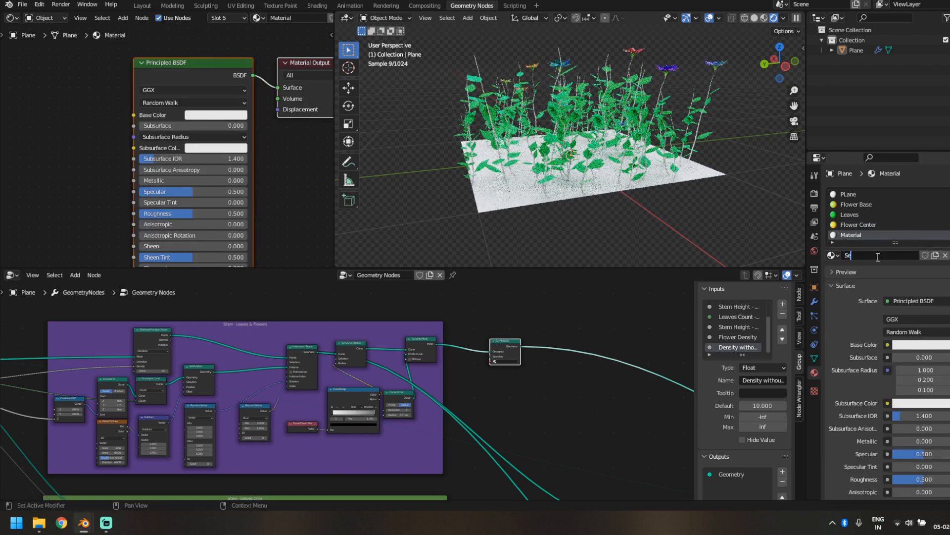
text(em)
key(Return)
scroll(572, 376, up, 2)
click(580, 387)
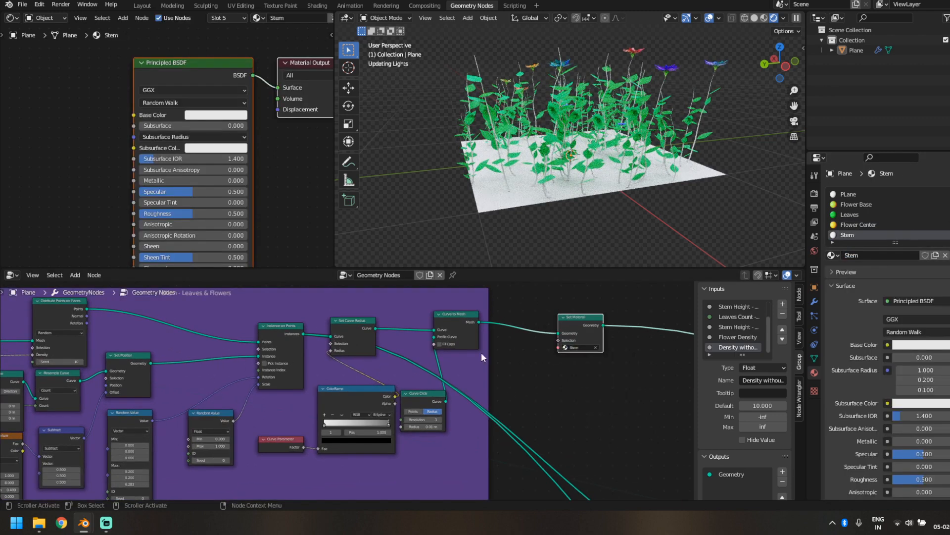
Set the Stem material's Subsurface to about 0.336, its Base Color to green and its Subsurface Color to orange
drag(144, 125, 178, 126)
click(206, 115)
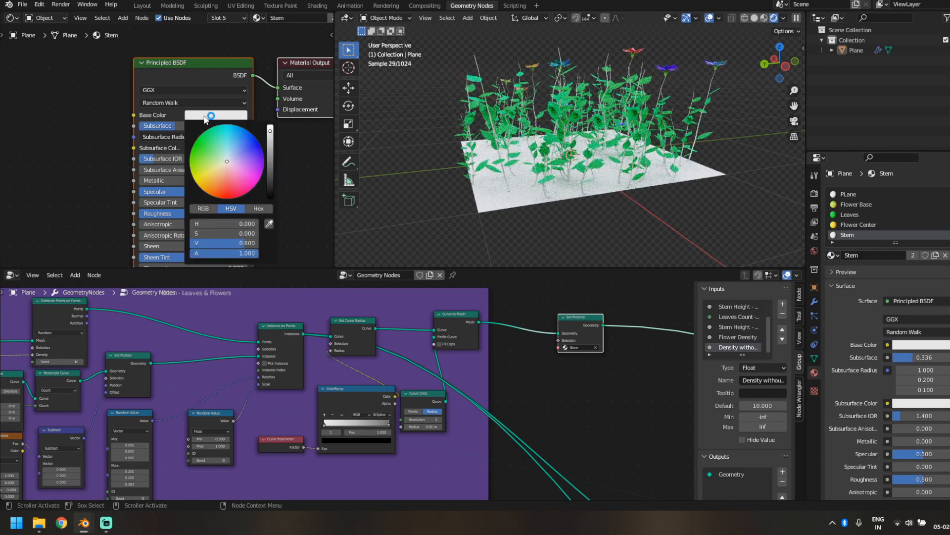
click(210, 152)
click(236, 148)
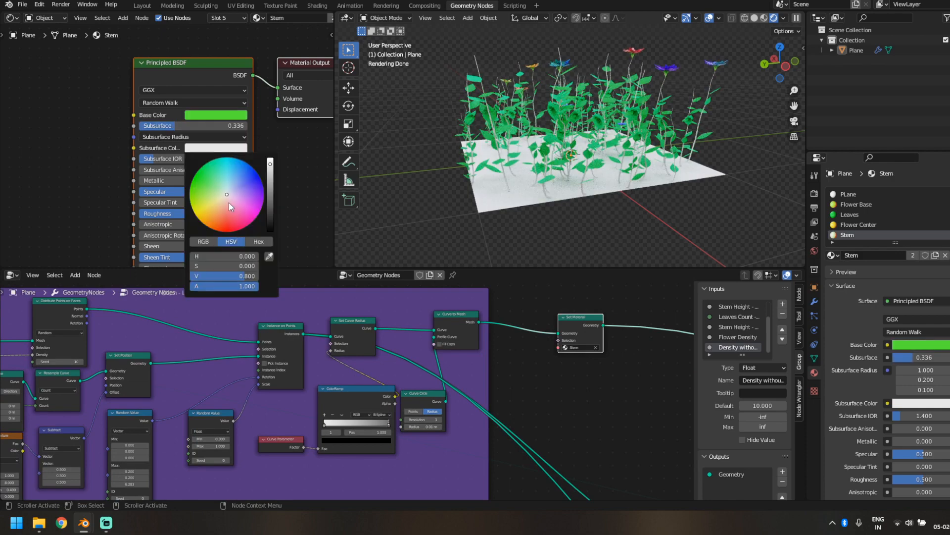
drag(228, 203, 212, 221)
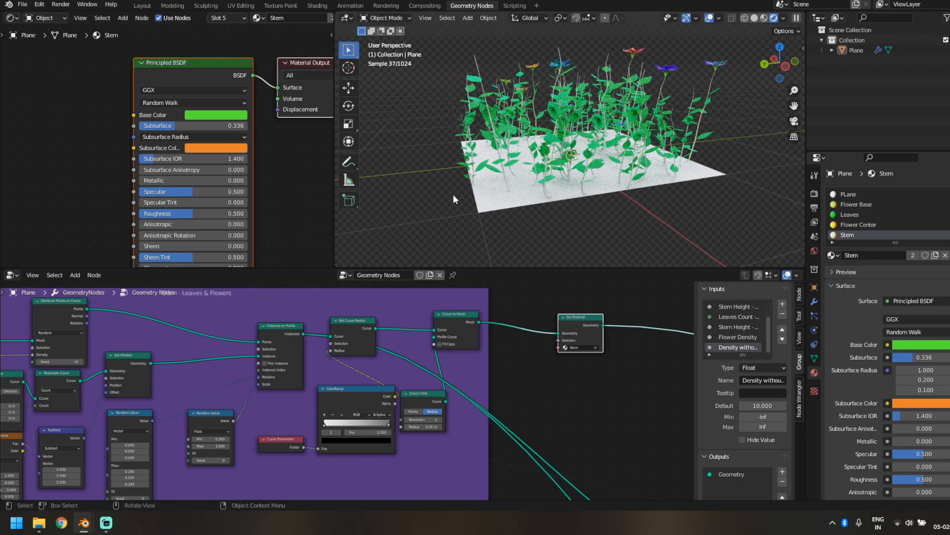
scroll(456, 193, up, 5)
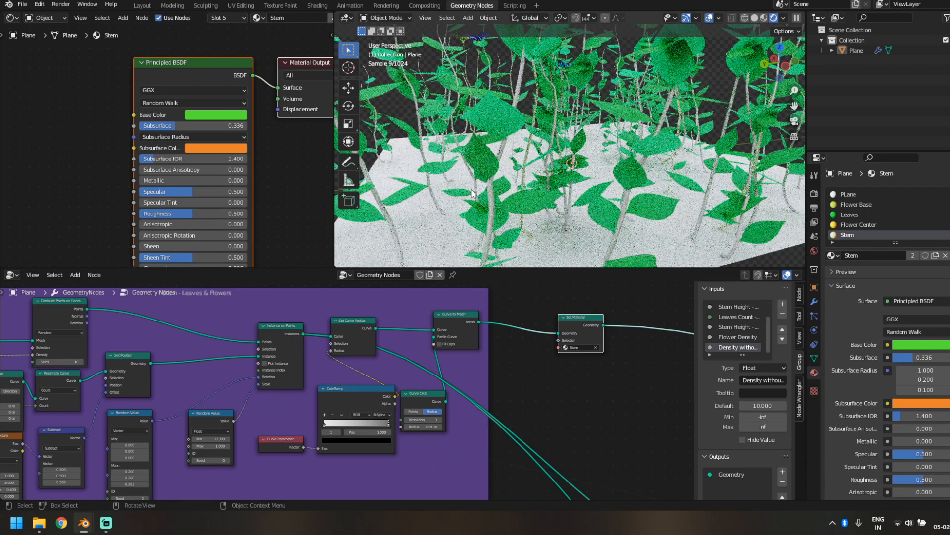
scroll(472, 193, down, 5)
scroll(265, 204, down, 4)
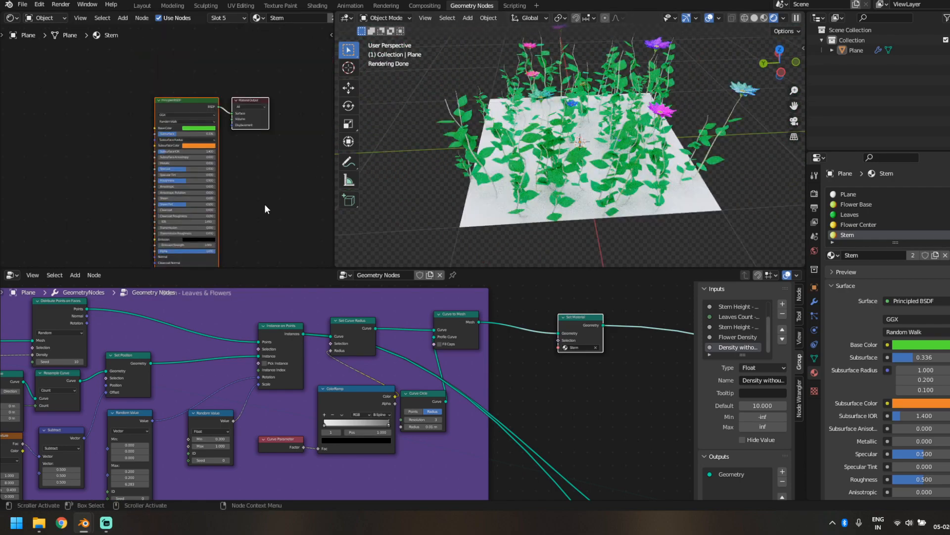
Duplicate the Stem Set Material node and insert the copy after Curve to Mesh in the leaves-only stem frame
ctrl+middle_drag(605, 427, 448, 353)
scroll(431, 354, up, 3)
key(shift+d)
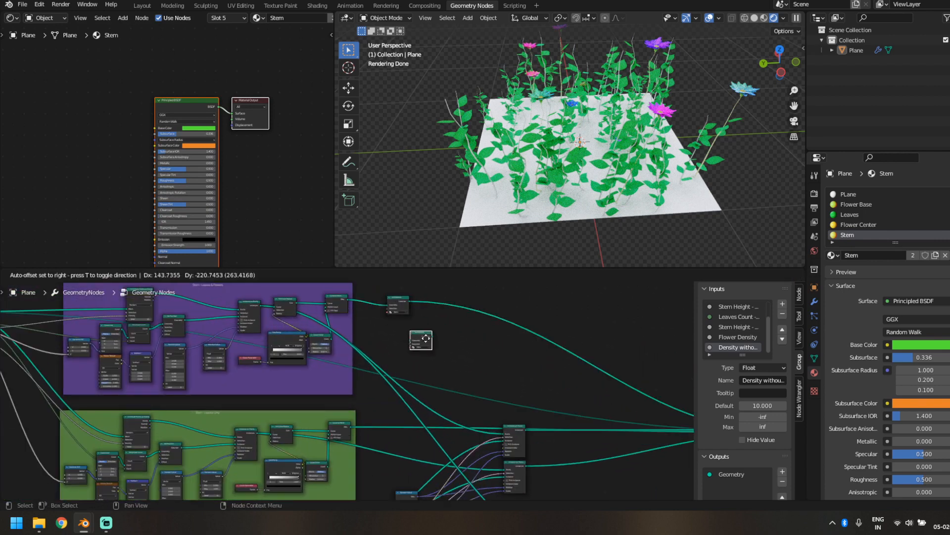
click(459, 369)
middle_drag(500, 393, 481, 339)
scroll(481, 340, up, 3)
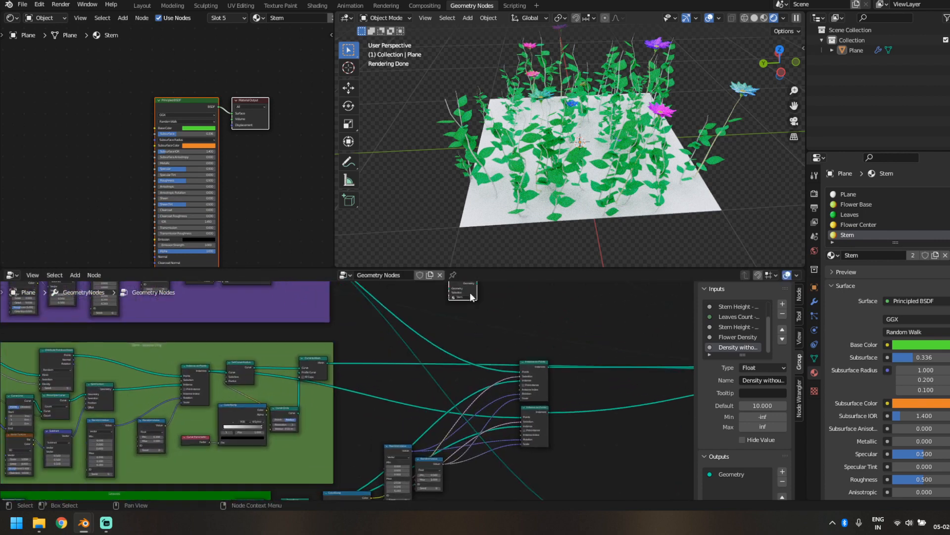
middle_drag(512, 311, 518, 342)
drag(469, 311, 363, 384)
Raise the Stem material's Subsurface to about 0.691 and darken its Base Color to deep green and its Subsurface Color to dark brown
scroll(530, 227, up, 4)
middle_drag(515, 231, 513, 205)
scroll(513, 206, up, 4)
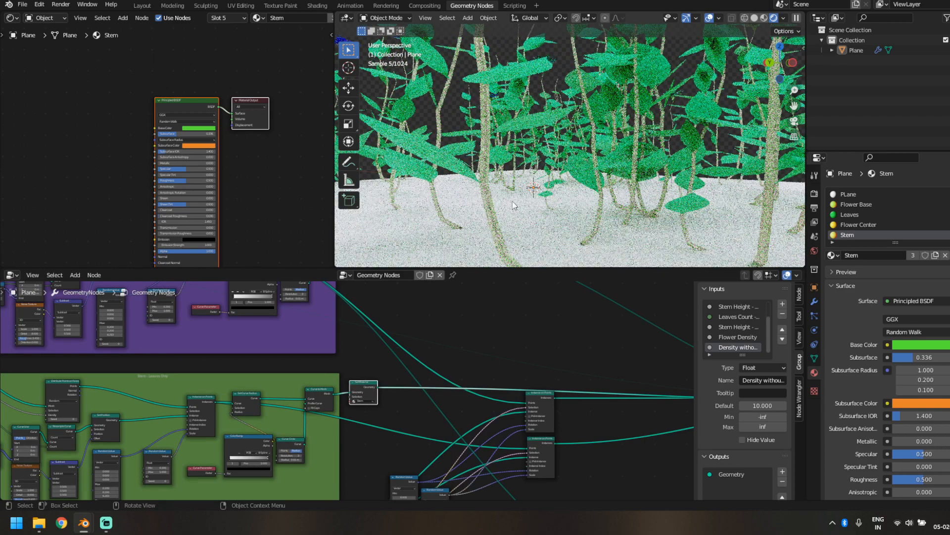
middle_drag(278, 177, 300, 210)
scroll(300, 210, up, 3)
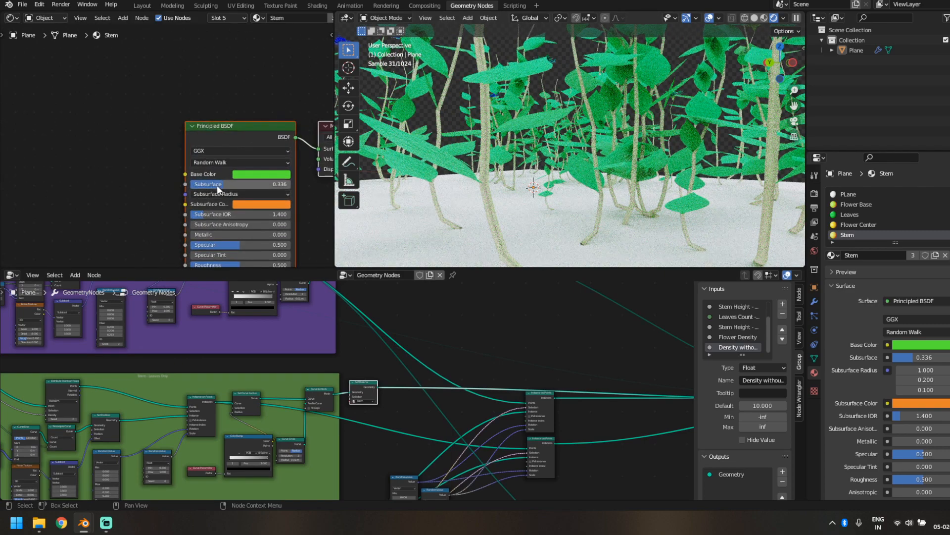
drag(217, 185, 260, 185)
click(262, 174)
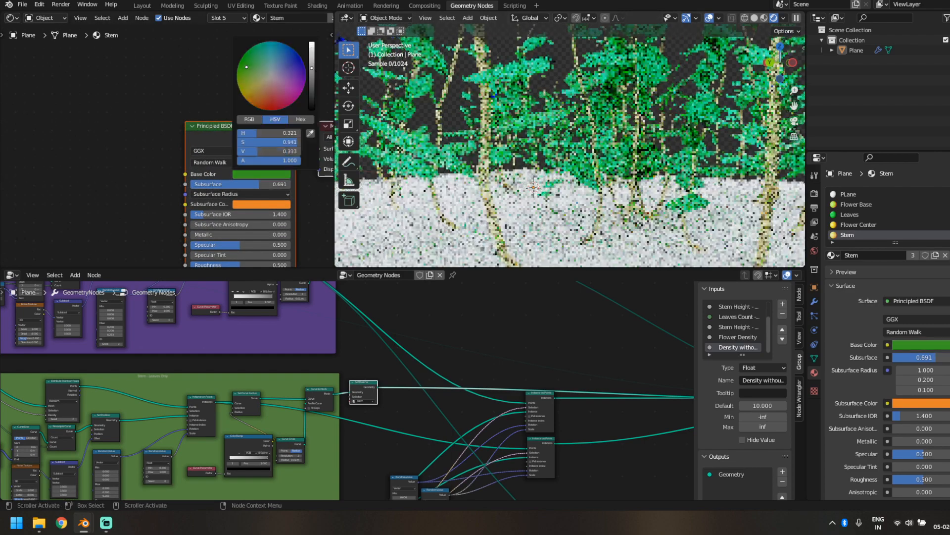
drag(311, 68, 312, 126)
click(284, 205)
scroll(556, 182, down, 4)
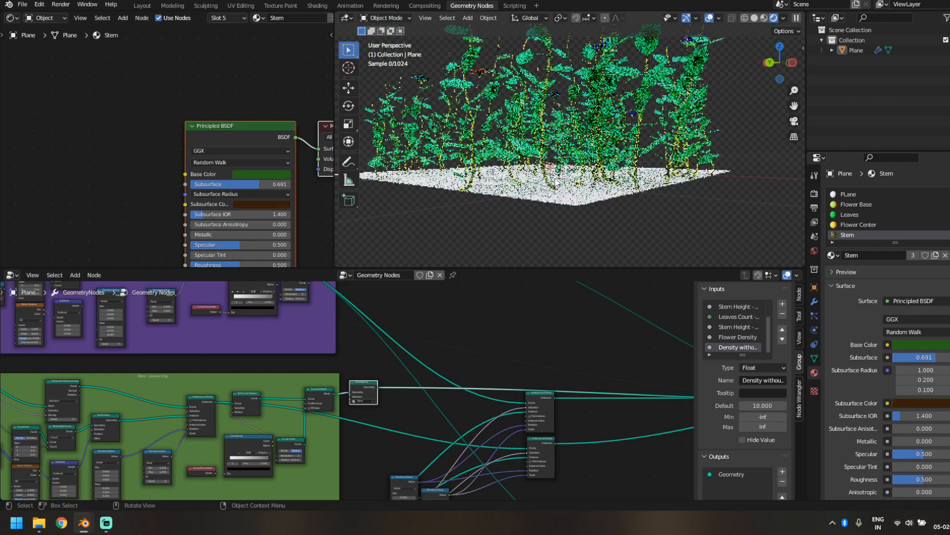
Enter Edit Mode on the plane and try scaling it up to about 2.4 times its size
middle_drag(555, 182, 572, 204)
scroll(607, 257, down, 5)
key(Tab)
scroll(501, 175, down, 3)
scroll(501, 175, up, 3)
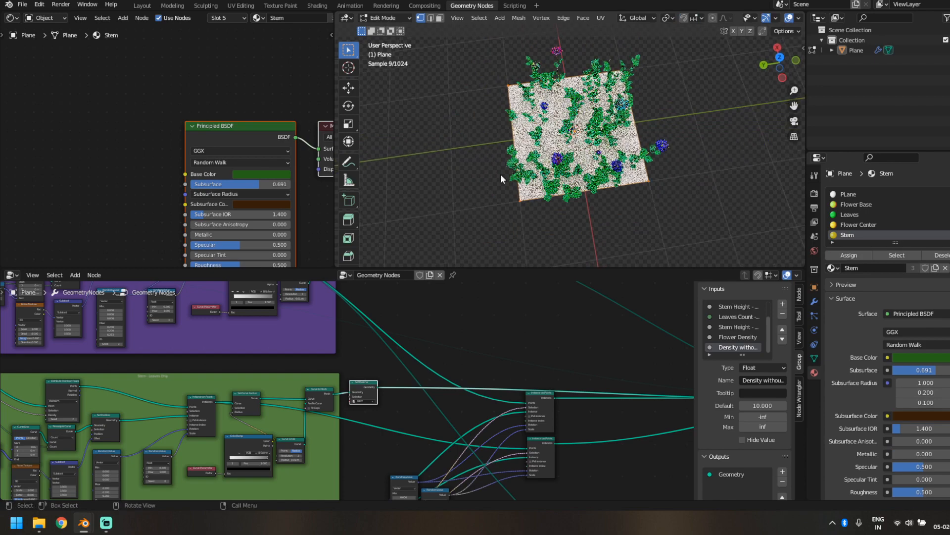
scroll(500, 174, up, 2)
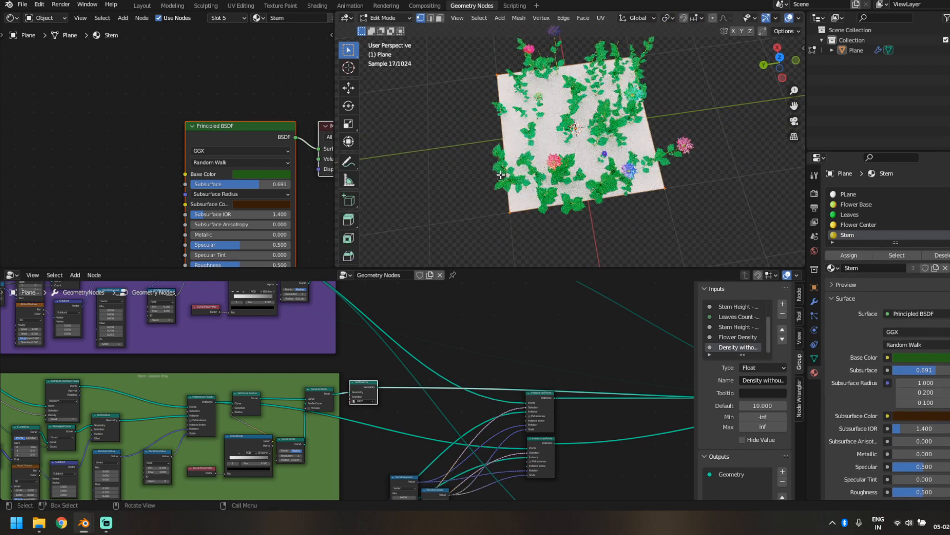
scroll(500, 174, down, 2)
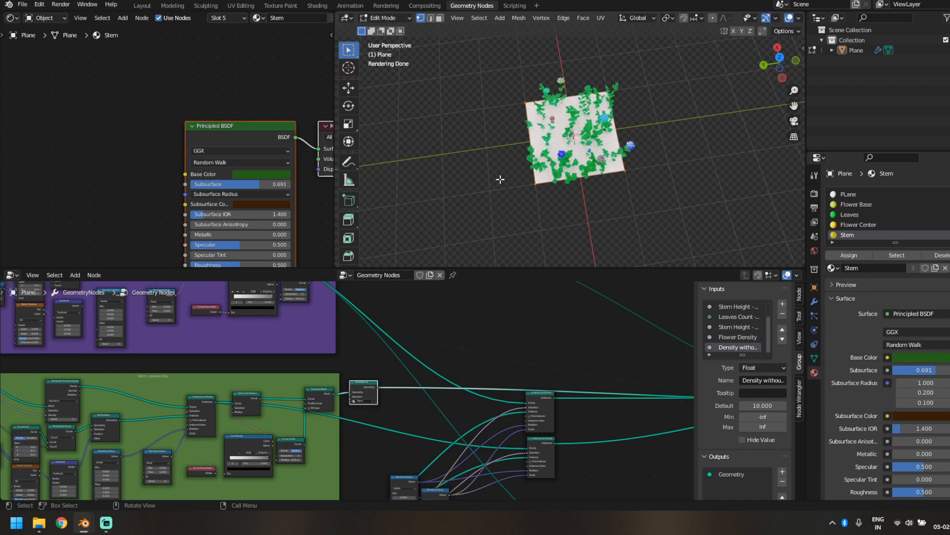
key(s)
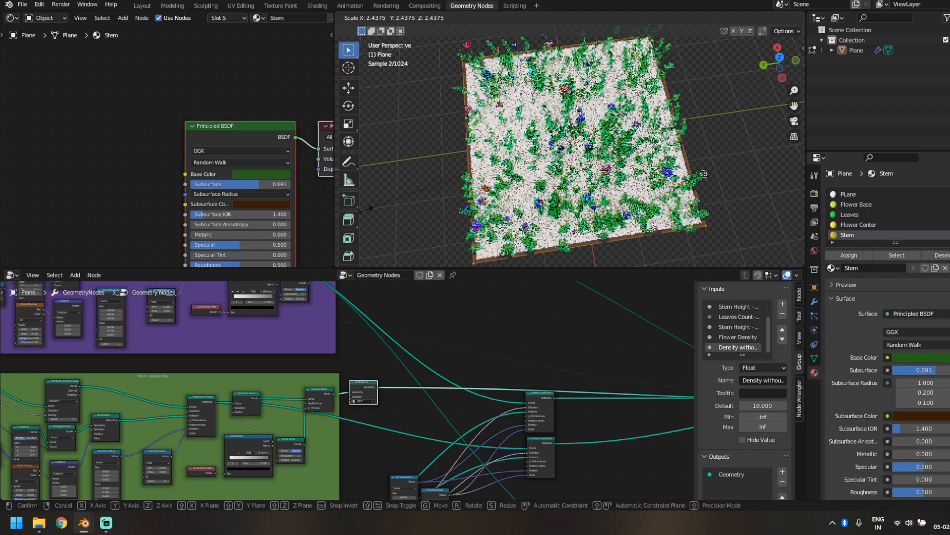
click(509, 177)
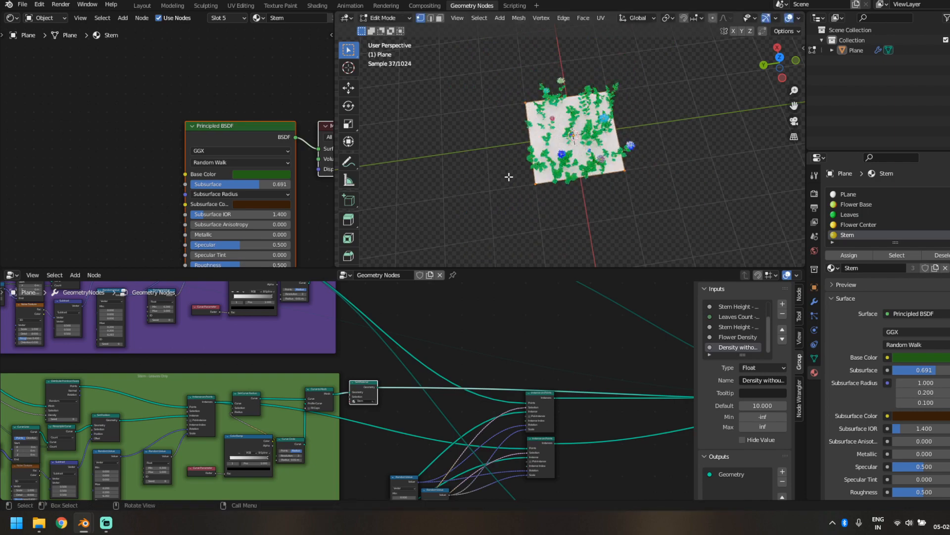
Try extending the garden by extruding one edge of the plane outward and extruding again from its opposite end
click(523, 104)
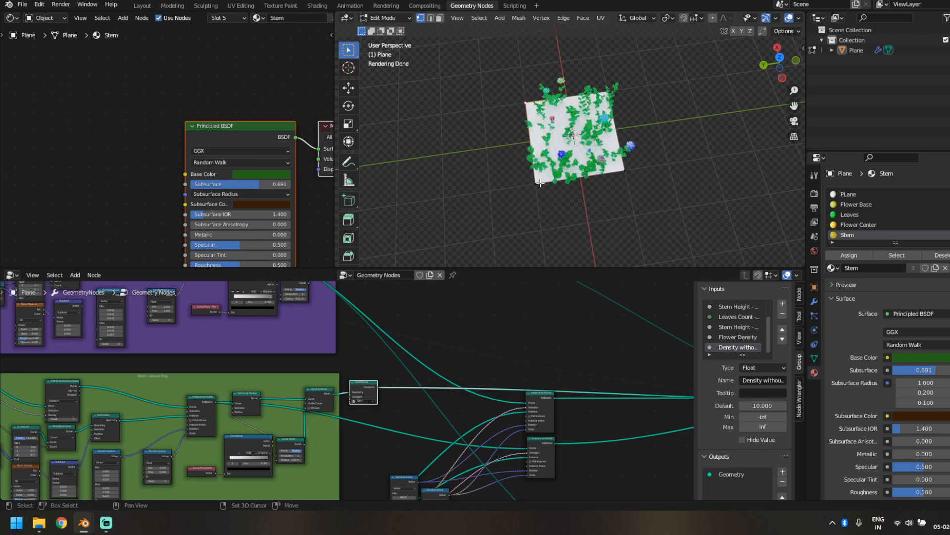
shift+click(539, 182)
key(e)
click(355, 185)
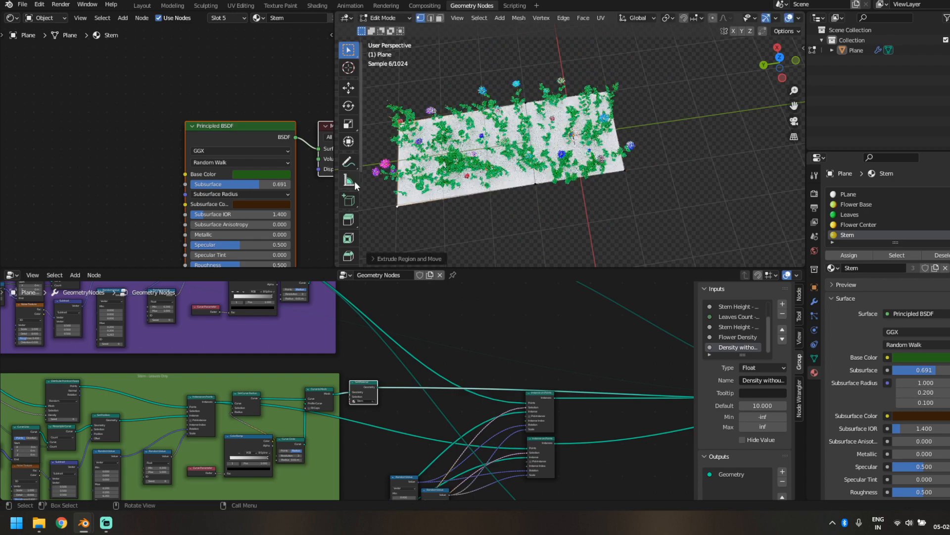
middle_drag(704, 150, 657, 185)
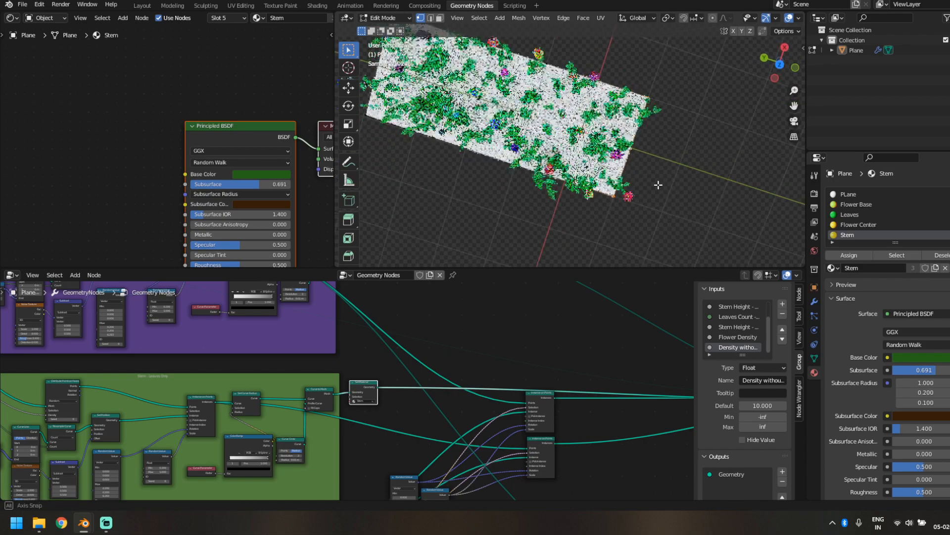
key(e)
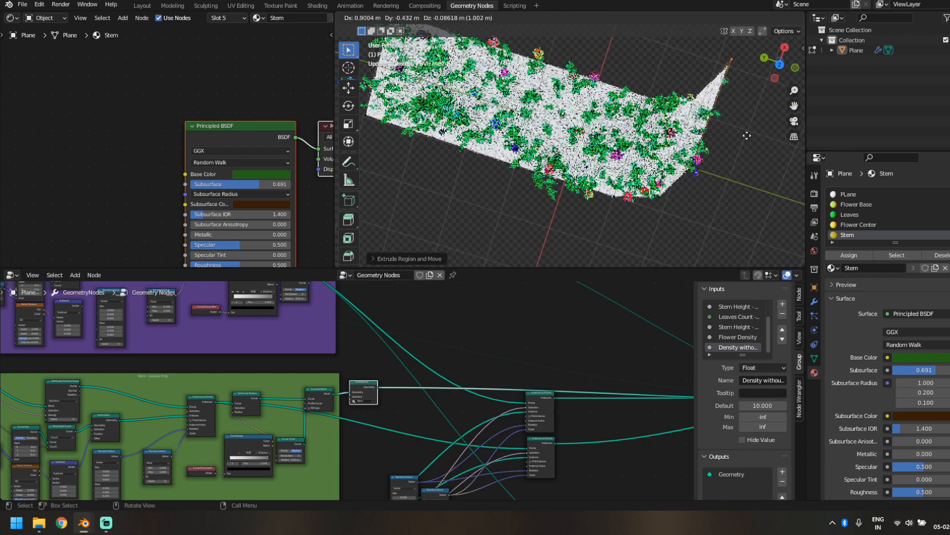
click(690, 169)
middle_drag(690, 169, 533, 224)
Undo the plane's edge extrusions and return to Object Mode
key(ctrl+z)
key(Tab)
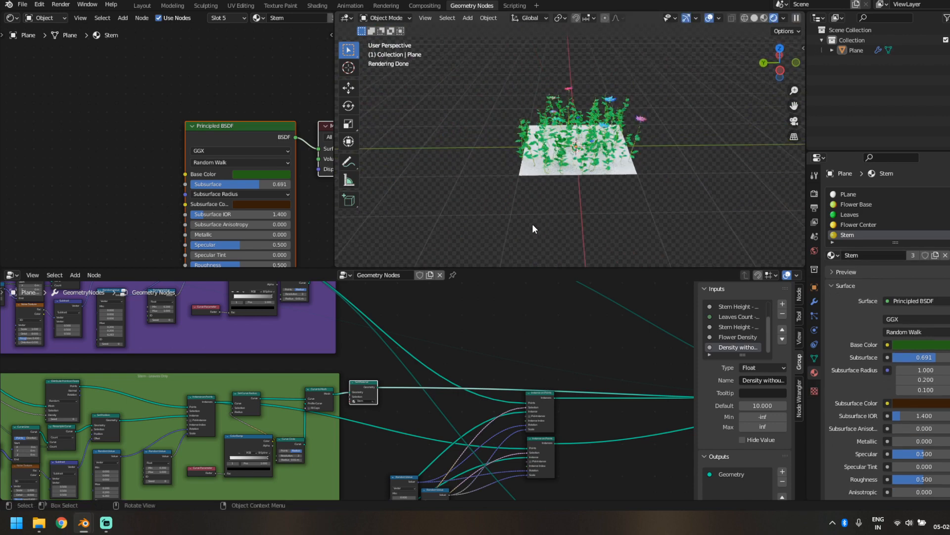